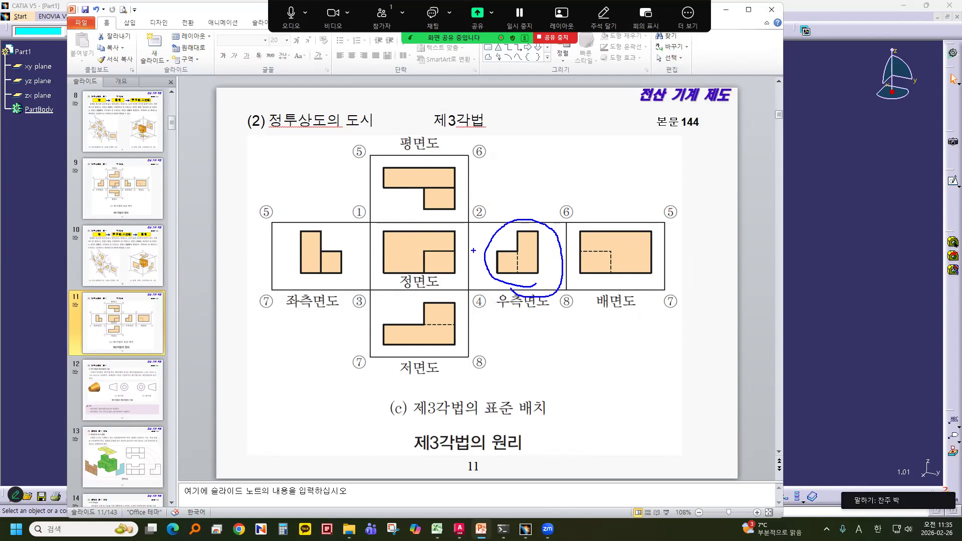
Step: Circle the right-side and left-side views on slide 11, add an arrow towards the front view, and clear the markings
{"action": "mouse_move", "coordinate": [503, 284]}
{"action": "left_mouse_down"}
{"action": "mouse_move", "coordinate": [480, 266]}
{"action": "mouse_move", "coordinate": [564, 228]}
{"action": "mouse_move", "coordinate": [493, 290]}
{"action": "mouse_move", "coordinate": [484, 247]}
{"action": "left_mouse_up"}
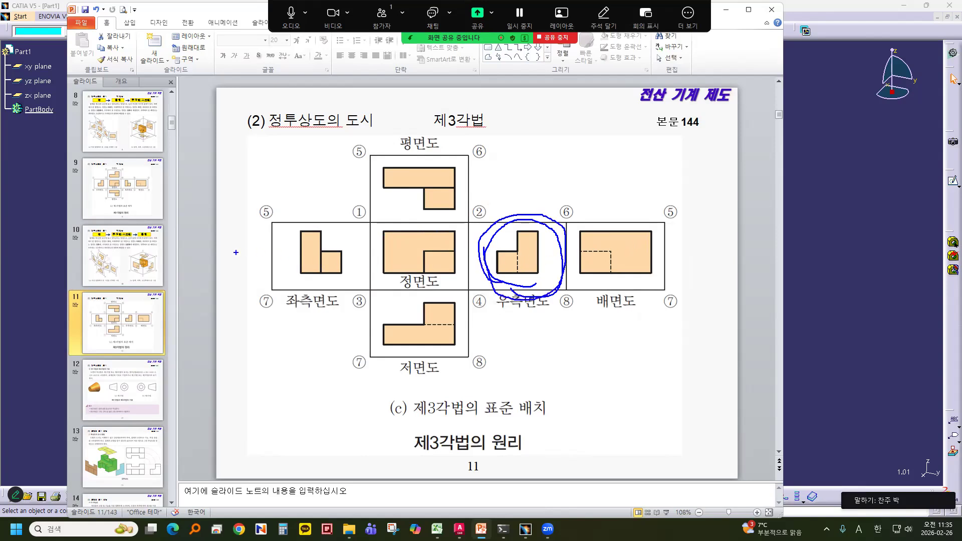
{"action": "mouse_move", "coordinate": [198, 257]}
{"action": "left_mouse_down"}
{"action": "mouse_move", "coordinate": [386, 260]}
{"action": "mouse_move", "coordinate": [368, 271]}
{"action": "left_mouse_up"}
{"action": "mouse_move", "coordinate": [334, 299]}
{"action": "left_mouse_down"}
{"action": "mouse_move", "coordinate": [270, 219]}
{"action": "mouse_move", "coordinate": [363, 301]}
{"action": "mouse_move", "coordinate": [304, 289]}
{"action": "left_mouse_up"}
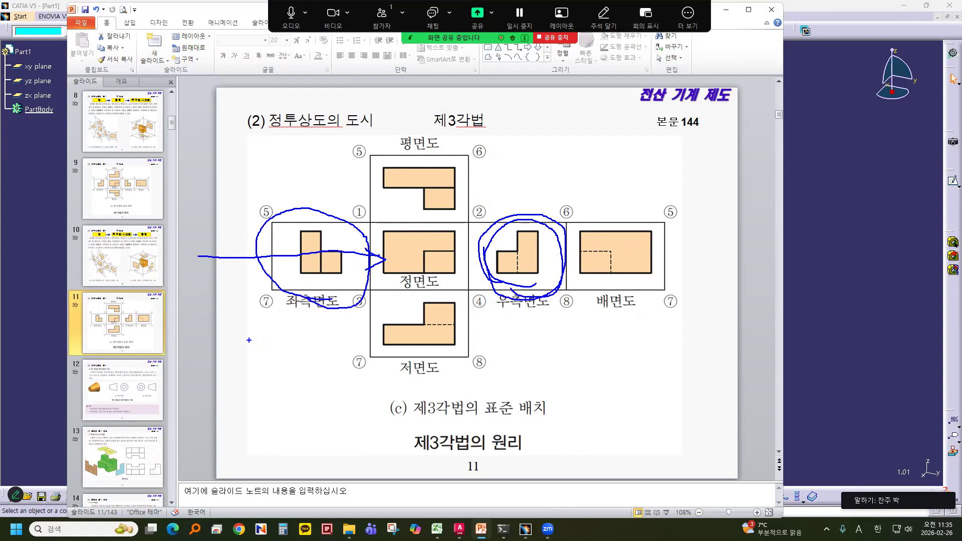
{"action": "key", "text": "Escape"}
Step: Show slide 12, mark the cone's viewing directions with arrows and concentric circles, and box the third-angle symbol
{"action": "key", "text": "Page_Down"}
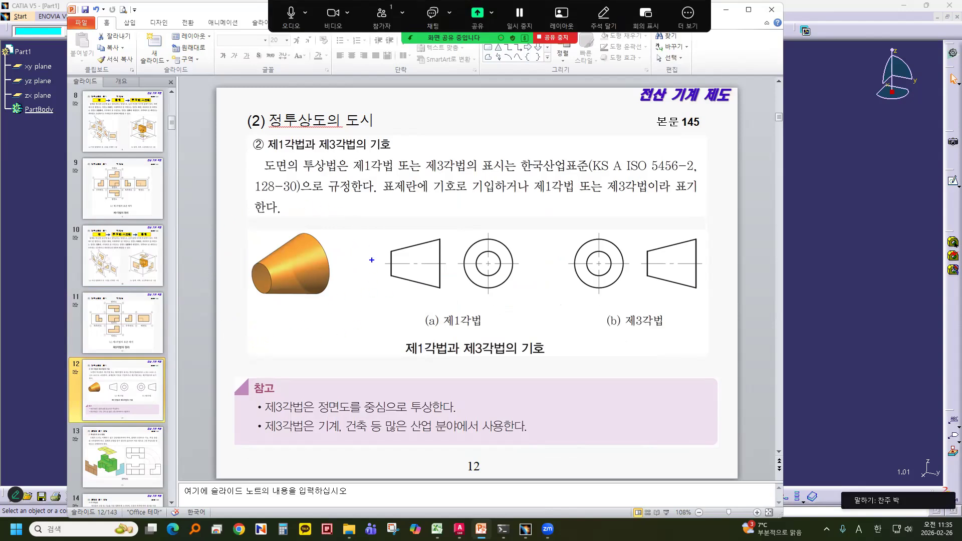
{"action": "mouse_move", "coordinate": [189, 316]}
{"action": "left_mouse_down"}
{"action": "mouse_move", "coordinate": [240, 301]}
{"action": "mouse_move", "coordinate": [232, 314]}
{"action": "left_mouse_up"}
{"action": "mouse_move", "coordinate": [260, 355]}
{"action": "left_mouse_down"}
{"action": "mouse_move", "coordinate": [257, 345]}
{"action": "mouse_move", "coordinate": [270, 338]}
{"action": "mouse_move", "coordinate": [269, 358]}
{"action": "left_mouse_up"}
{"action": "mouse_move", "coordinate": [267, 378]}
{"action": "left_mouse_down"}
{"action": "mouse_move", "coordinate": [240, 371]}
{"action": "mouse_move", "coordinate": [263, 303]}
{"action": "mouse_move", "coordinate": [283, 383]}
{"action": "mouse_move", "coordinate": [253, 378]}
{"action": "left_mouse_up"}
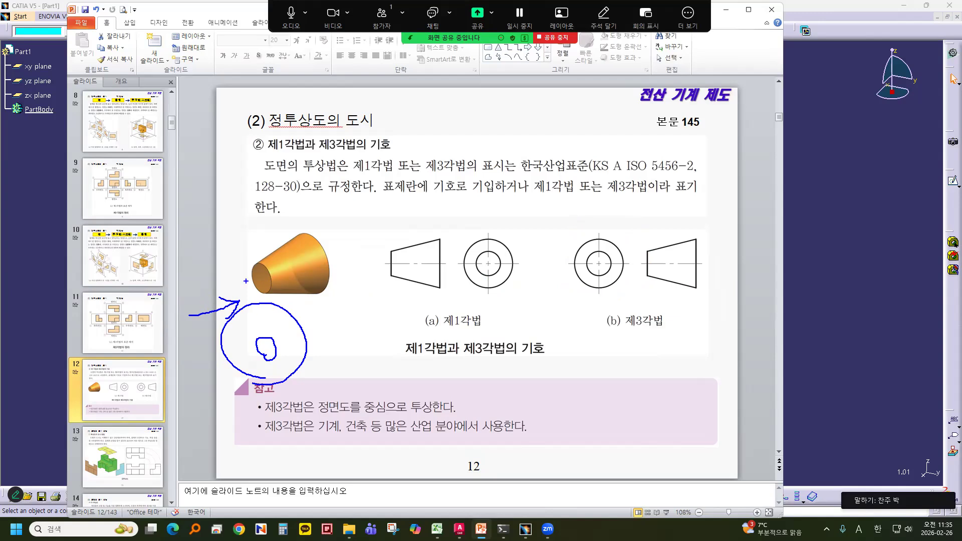
{"action": "mouse_move", "coordinate": [354, 360]}
{"action": "left_mouse_down"}
{"action": "mouse_move", "coordinate": [315, 310]}
{"action": "mouse_move", "coordinate": [336, 315]}
{"action": "left_mouse_up"}
{"action": "mouse_move", "coordinate": [556, 224]}
{"action": "left_mouse_down"}
{"action": "mouse_move", "coordinate": [722, 232]}
{"action": "mouse_move", "coordinate": [730, 369]}
{"action": "mouse_move", "coordinate": [544, 360]}
{"action": "mouse_move", "coordinate": [546, 219]}
{"action": "left_mouse_up"}
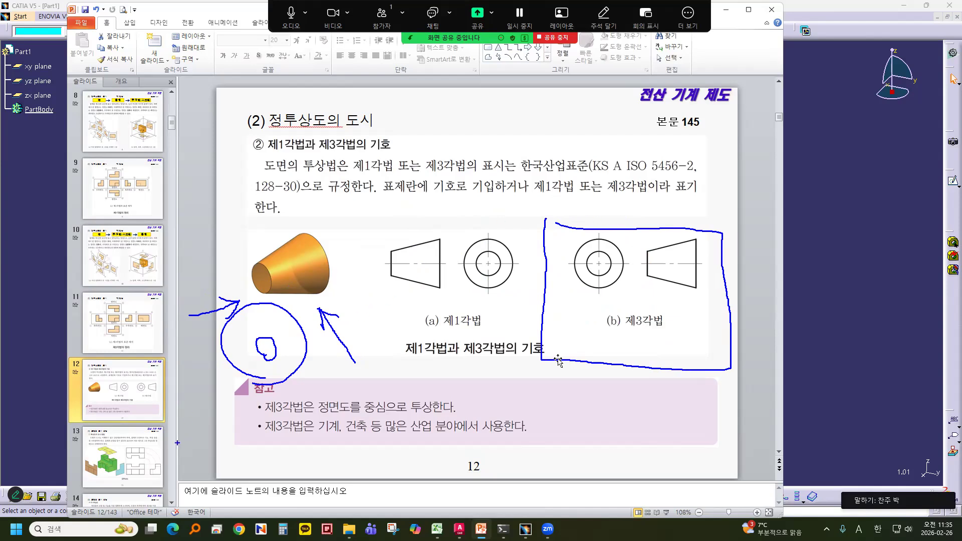
Step: Show slide 13 and draw two arrows marking the viewing directions towards the green part
{"action": "left_click", "coordinate": [134, 468]}
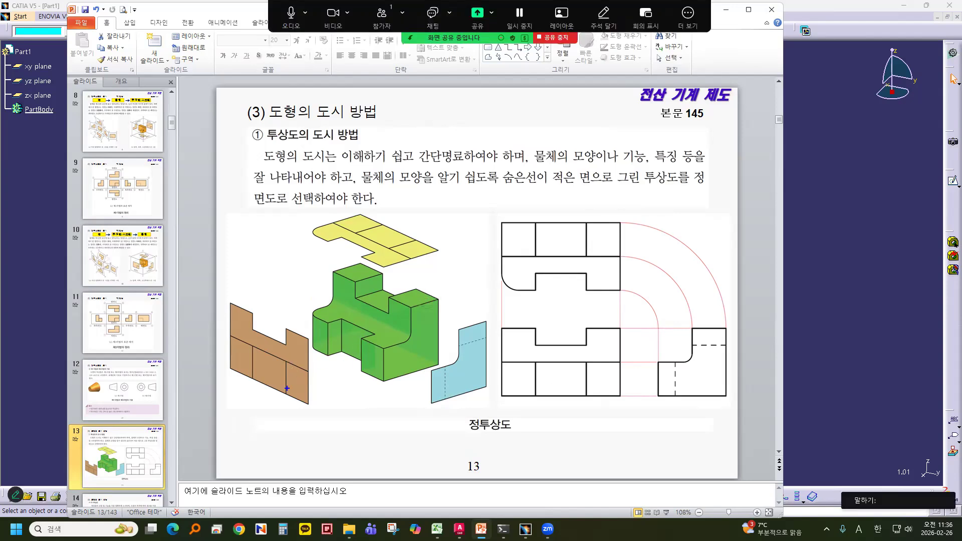
{"action": "mouse_move", "coordinate": [253, 430]}
{"action": "left_mouse_down"}
{"action": "mouse_move", "coordinate": [360, 391]}
{"action": "mouse_move", "coordinate": [359, 408]}
{"action": "left_mouse_up"}
{"action": "mouse_move", "coordinate": [455, 427]}
{"action": "left_mouse_down"}
{"action": "mouse_move", "coordinate": [387, 384]}
{"action": "mouse_move", "coordinate": [396, 400]}
{"action": "mouse_move", "coordinate": [407, 386]}
{"action": "left_mouse_up"}
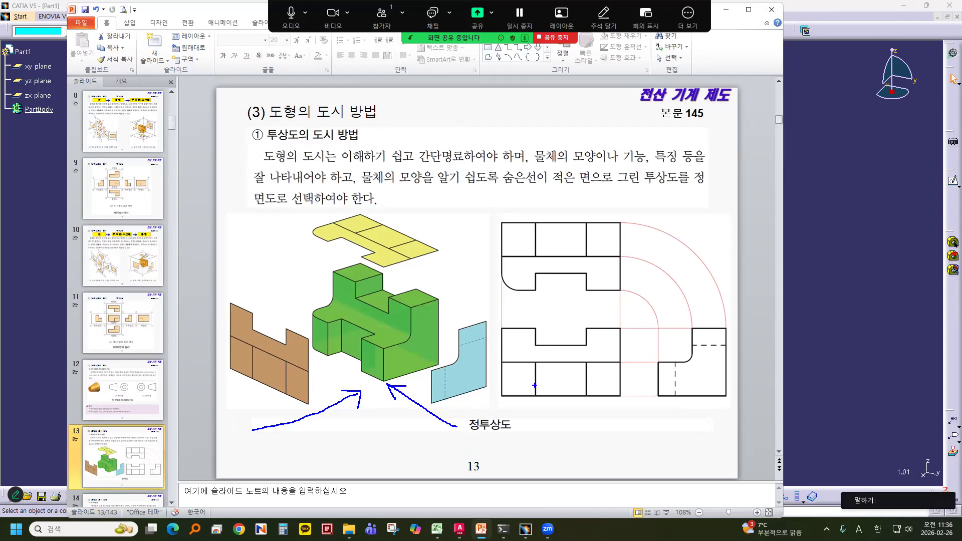
Step: Browse past the projection-method slides to slide 20 with the two-view supplementary example
{"action": "scroll", "coordinate": [148, 386], "scroll_direction": "down", "scroll_amount": 1}
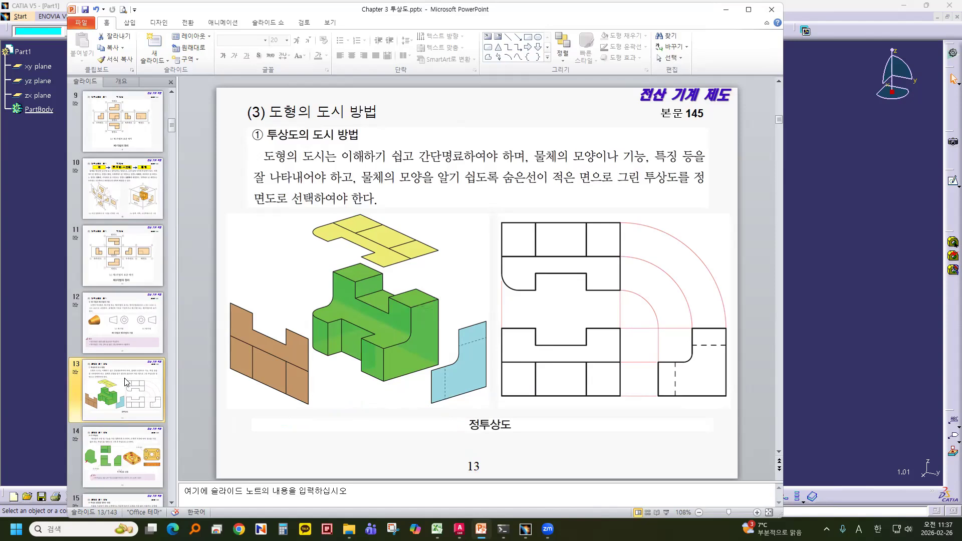
{"action": "left_click", "coordinate": [113, 459]}
{"action": "scroll", "coordinate": [302, 334], "scroll_direction": "down", "scroll_amount": 1}
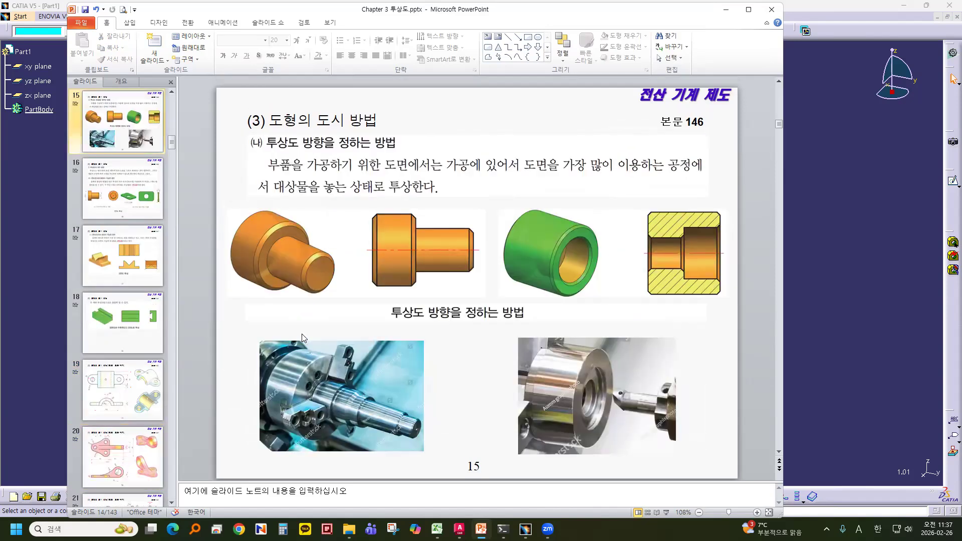
{"action": "left_click", "coordinate": [136, 434]}
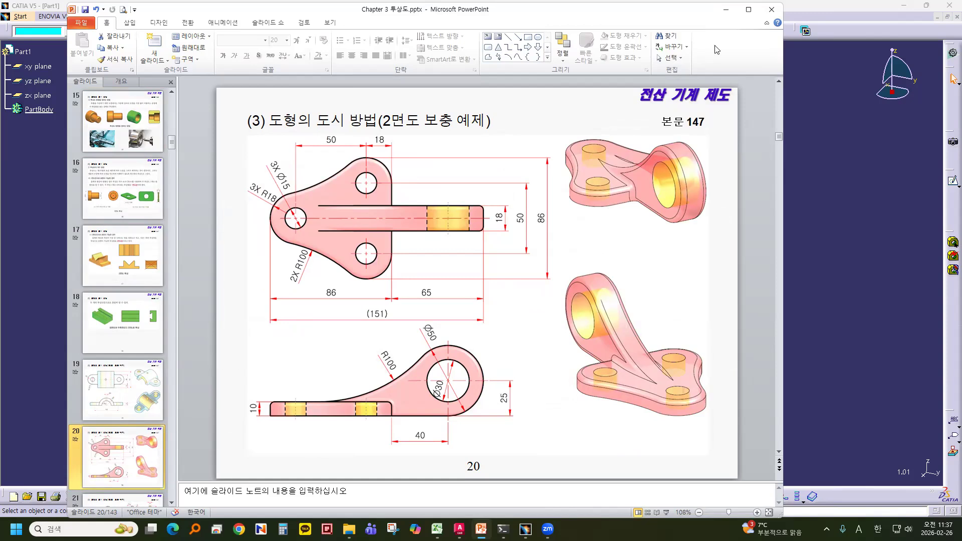
{"action": "left_click", "coordinate": [757, 235]}
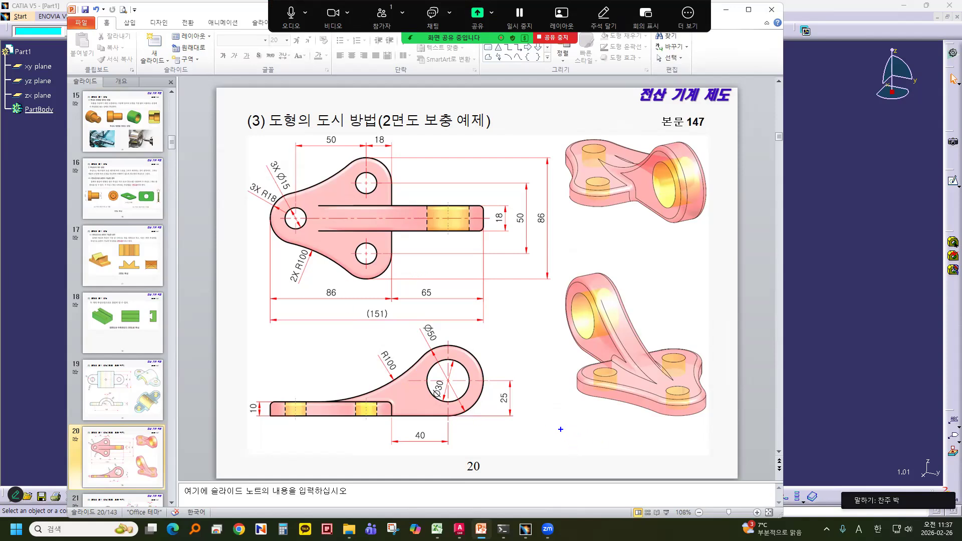
Step: Trace the base plate's outline and mark the single hole's centre in the top view on slide 20
{"action": "left_click_drag", "start_coordinate": [560, 439], "coordinate": [566, 447]}
{"action": "left_click", "coordinate": [533, 448]}
{"action": "mouse_move", "coordinate": [519, 420]}
{"action": "left_mouse_down"}
{"action": "mouse_move", "coordinate": [532, 471]}
{"action": "mouse_move", "coordinate": [524, 475]}
{"action": "left_mouse_up"}
{"action": "left_click_drag", "start_coordinate": [299, 216], "coordinate": [291, 215]}
{"action": "mouse_move", "coordinate": [313, 253]}
{"action": "left_mouse_down"}
{"action": "mouse_move", "coordinate": [286, 233]}
{"action": "mouse_move", "coordinate": [278, 201]}
{"action": "mouse_move", "coordinate": [357, 161]}
{"action": "mouse_move", "coordinate": [384, 180]}
{"action": "mouse_move", "coordinate": [394, 251]}
{"action": "mouse_move", "coordinate": [379, 278]}
{"action": "mouse_move", "coordinate": [277, 247]}
{"action": "left_mouse_up"}
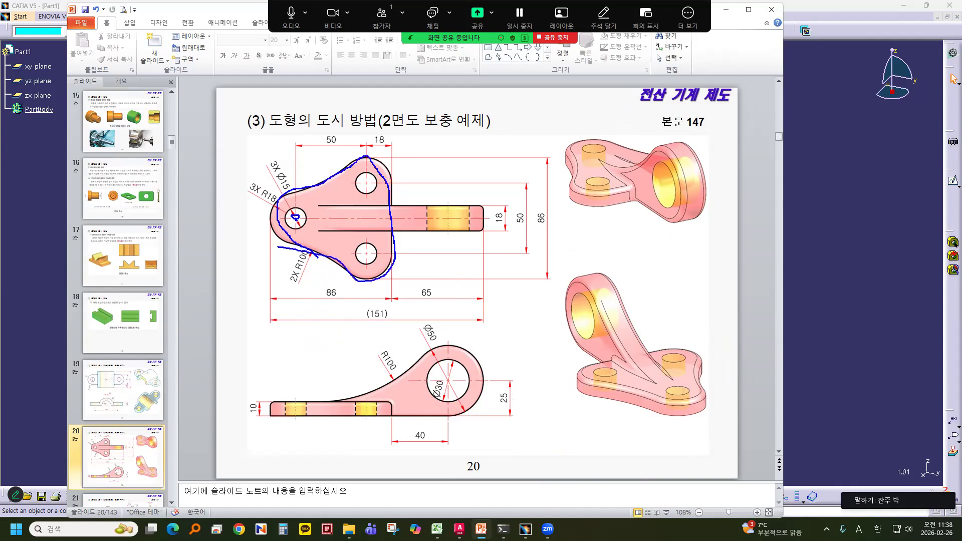
Step: Mark the base's extrusion direction, trace the arm's profile in the front view, and mark its two-sided thickness in the top view
{"action": "left_click_drag", "start_coordinate": [240, 425], "coordinate": [245, 397]}
{"action": "mouse_move", "coordinate": [318, 403]}
{"action": "left_mouse_down"}
{"action": "mouse_move", "coordinate": [403, 375]}
{"action": "mouse_move", "coordinate": [445, 342]}
{"action": "mouse_move", "coordinate": [470, 348]}
{"action": "mouse_move", "coordinate": [488, 393]}
{"action": "mouse_move", "coordinate": [450, 415]}
{"action": "mouse_move", "coordinate": [316, 416]}
{"action": "mouse_move", "coordinate": [316, 400]}
{"action": "left_mouse_up"}
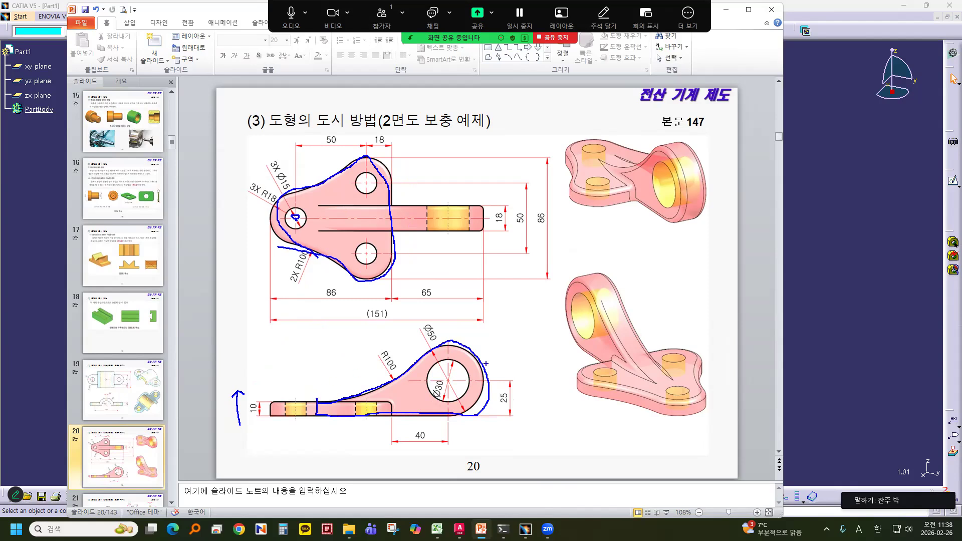
{"action": "mouse_move", "coordinate": [443, 196]}
{"action": "left_mouse_down"}
{"action": "mouse_move", "coordinate": [446, 254]}
{"action": "mouse_move", "coordinate": [456, 254]}
{"action": "mouse_move", "coordinate": [455, 189]}
{"action": "mouse_move", "coordinate": [458, 200]}
{"action": "left_mouse_up"}
Step: Mark the base and arm on the lower isometric picture and draw a box around the upper one
{"action": "mouse_move", "coordinate": [588, 381]}
{"action": "left_mouse_down"}
{"action": "mouse_move", "coordinate": [549, 414]}
{"action": "mouse_move", "coordinate": [580, 381]}
{"action": "left_mouse_up"}
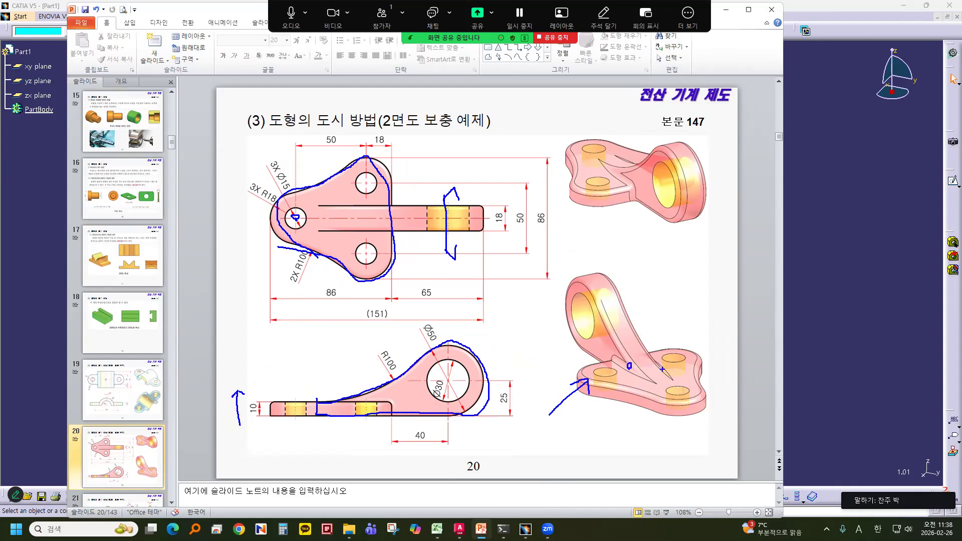
{"action": "left_click_drag", "start_coordinate": [662, 369], "coordinate": [659, 374]}
{"action": "mouse_move", "coordinate": [548, 122]}
{"action": "left_mouse_down"}
{"action": "mouse_move", "coordinate": [704, 129]}
{"action": "mouse_move", "coordinate": [714, 242]}
{"action": "mouse_move", "coordinate": [606, 247]}
{"action": "mouse_move", "coordinate": [551, 163]}
{"action": "mouse_move", "coordinate": [544, 122]}
{"action": "left_mouse_up"}
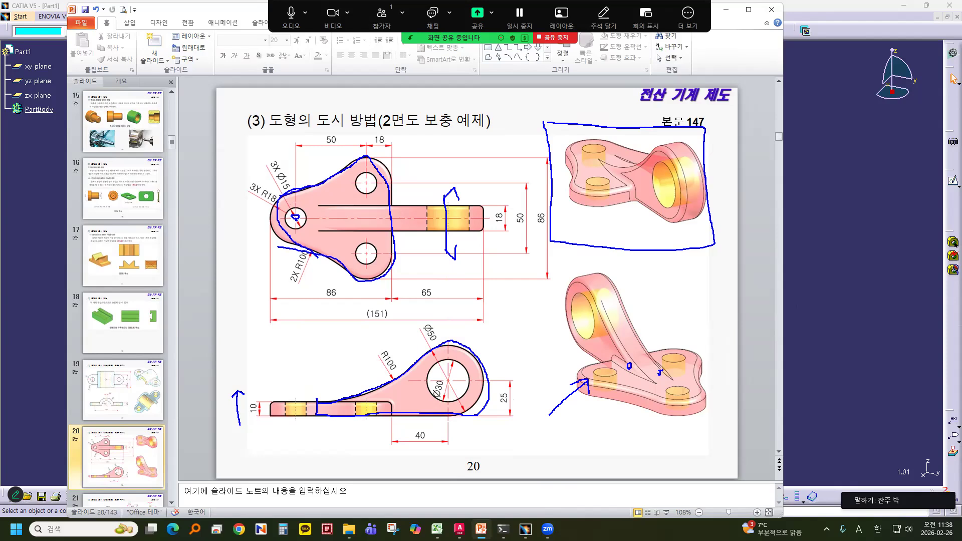
{"action": "mouse_move", "coordinate": [376, 161]}
{"action": "left_mouse_down"}
{"action": "mouse_move", "coordinate": [398, 252]}
{"action": "mouse_move", "coordinate": [332, 260]}
{"action": "mouse_move", "coordinate": [263, 221]}
{"action": "mouse_move", "coordinate": [276, 204]}
{"action": "left_mouse_up"}
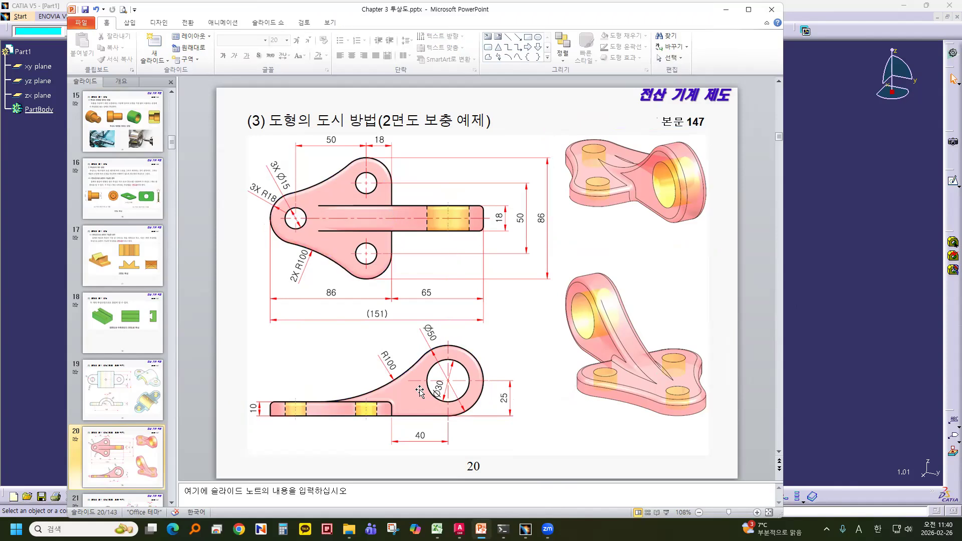
Step: Switch to CATIA V5 and start a positioned sketch on the xy plane
{"action": "left_click", "coordinate": [818, 323]}
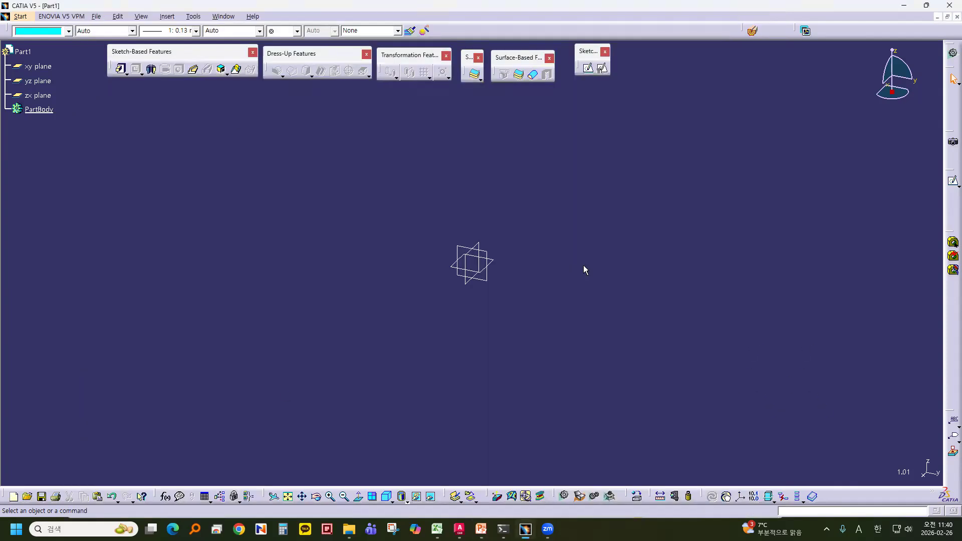
{"action": "left_click", "coordinate": [496, 259]}
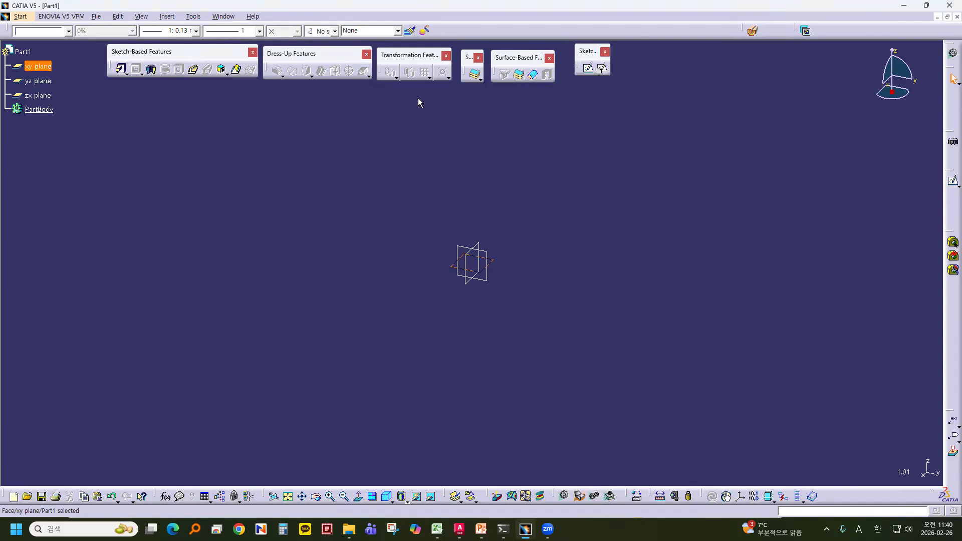
{"action": "mouse_move", "coordinate": [108, 82]}
{"action": "left_mouse_down"}
{"action": "mouse_move", "coordinate": [95, 65]}
{"action": "mouse_move", "coordinate": [117, 100]}
{"action": "left_mouse_up"}
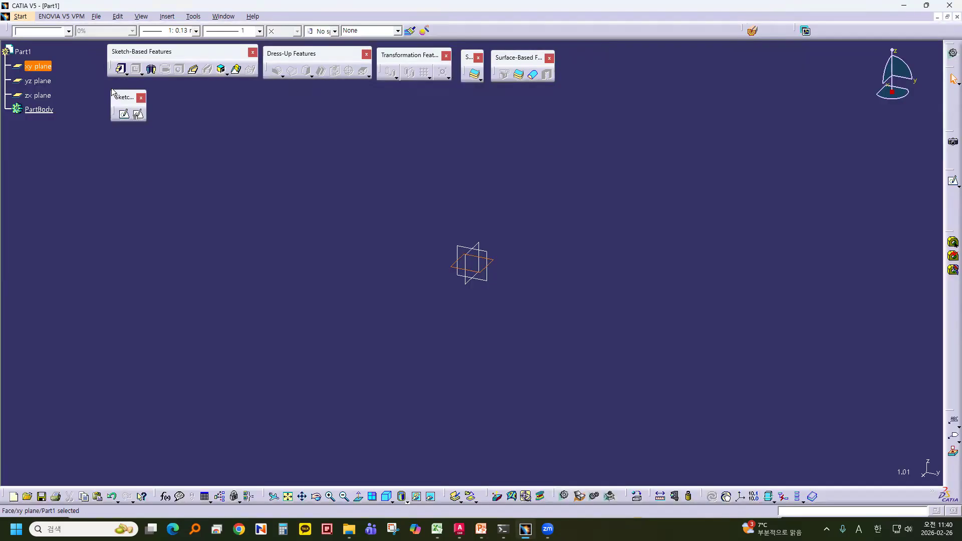
{"action": "left_click", "coordinate": [137, 116]}
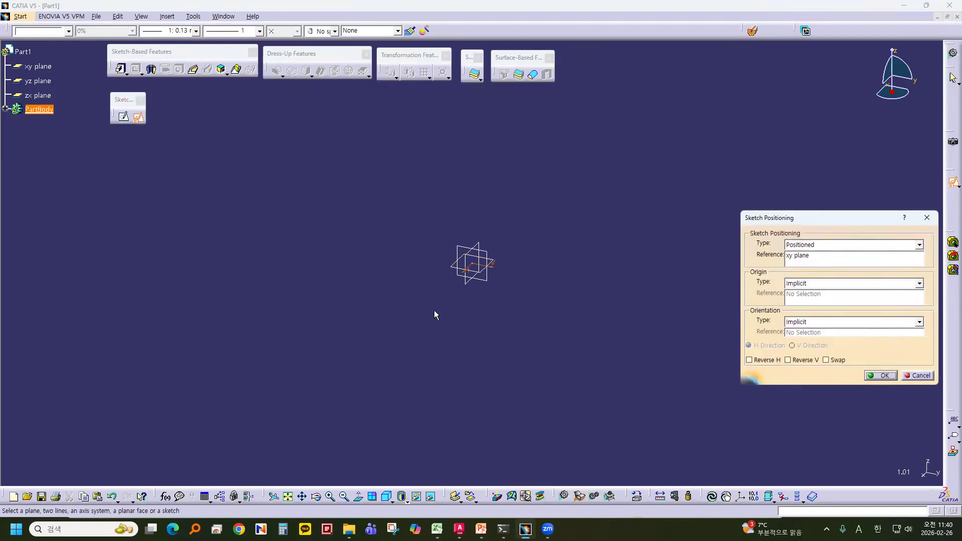
Step: Swap the sketch axes, reverse the V direction, and enter the positioned sketch
{"action": "left_click", "coordinate": [828, 359]}
{"action": "left_click_drag", "start_coordinate": [815, 222], "coordinate": [753, 221]}
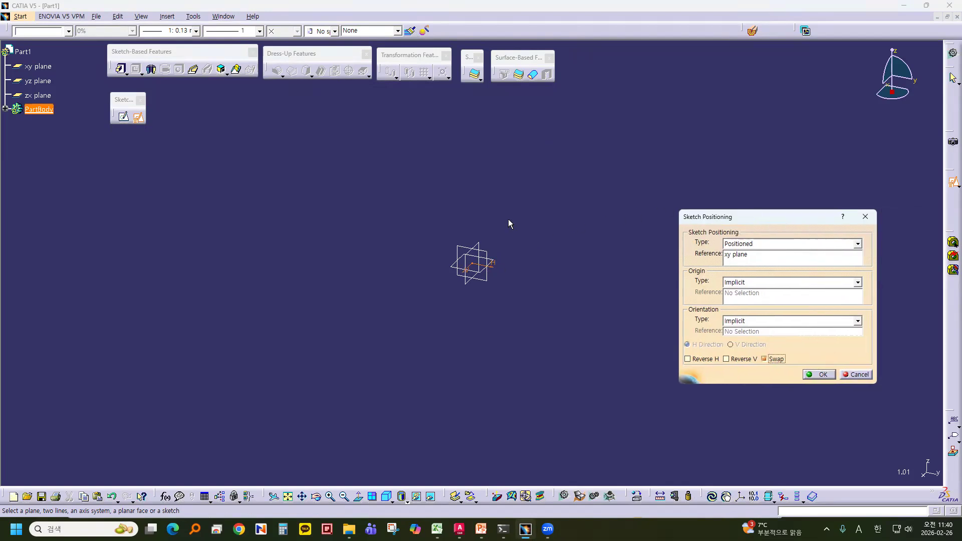
{"action": "left_click", "coordinate": [732, 360]}
{"action": "left_click", "coordinate": [577, 299]}
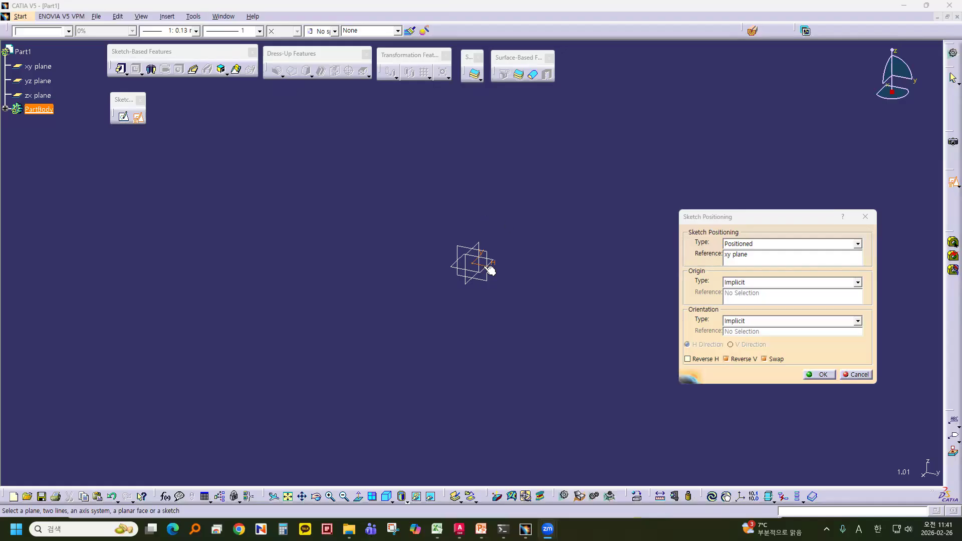
{"action": "left_click", "coordinate": [823, 375]}
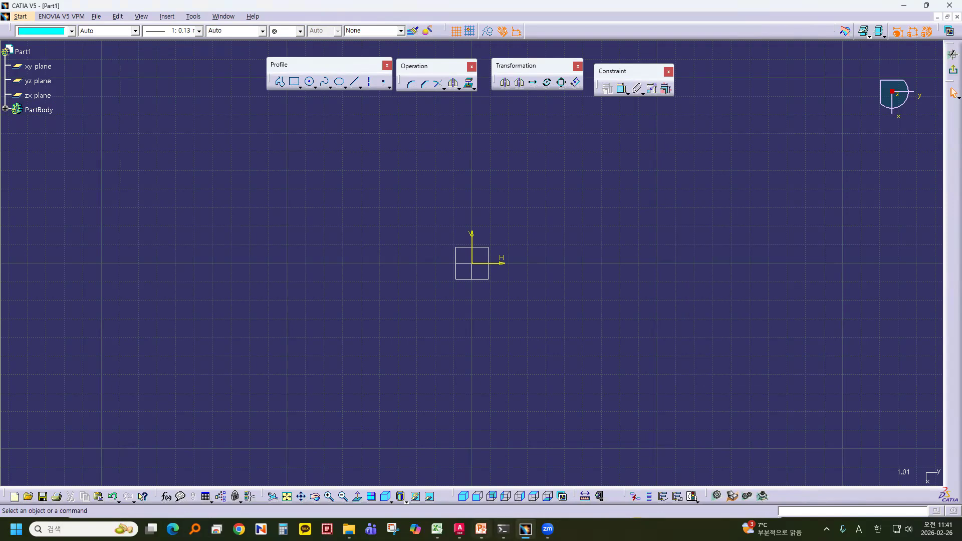
Step: Check the base plate in the PowerPoint drawing and, back in CATIA, sketch a circle of about 34 mm radius centred on the origin
{"action": "left_click", "coordinate": [482, 529]}
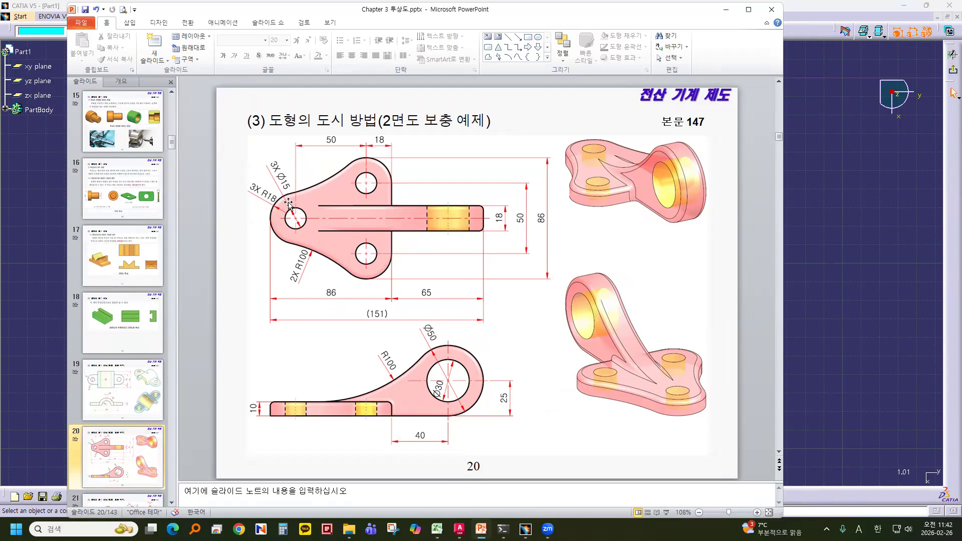
{"action": "left_click_drag", "start_coordinate": [271, 210], "coordinate": [281, 246]}
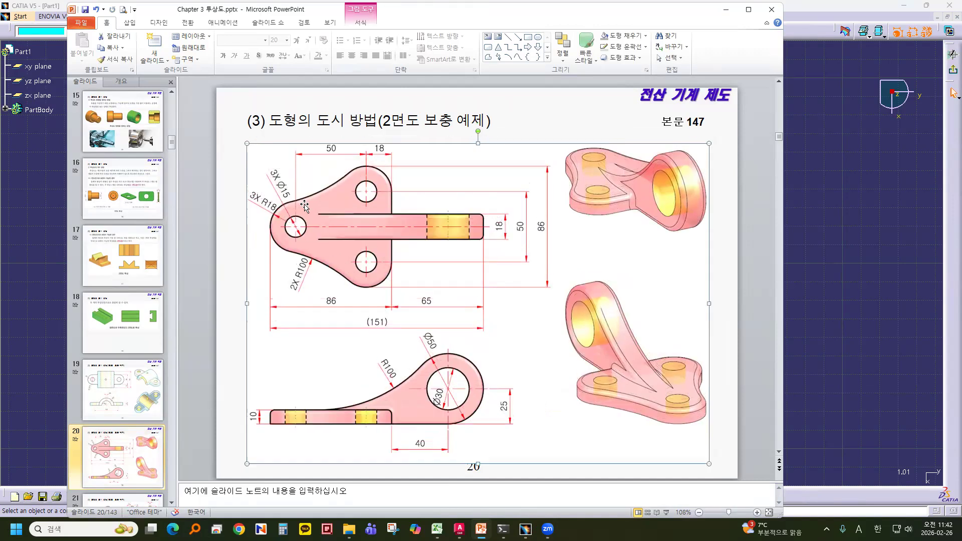
{"action": "left_click", "coordinate": [809, 248]}
{"action": "middle_click_drag", "start_coordinate": [316, 200], "coordinate": [288, 230]}
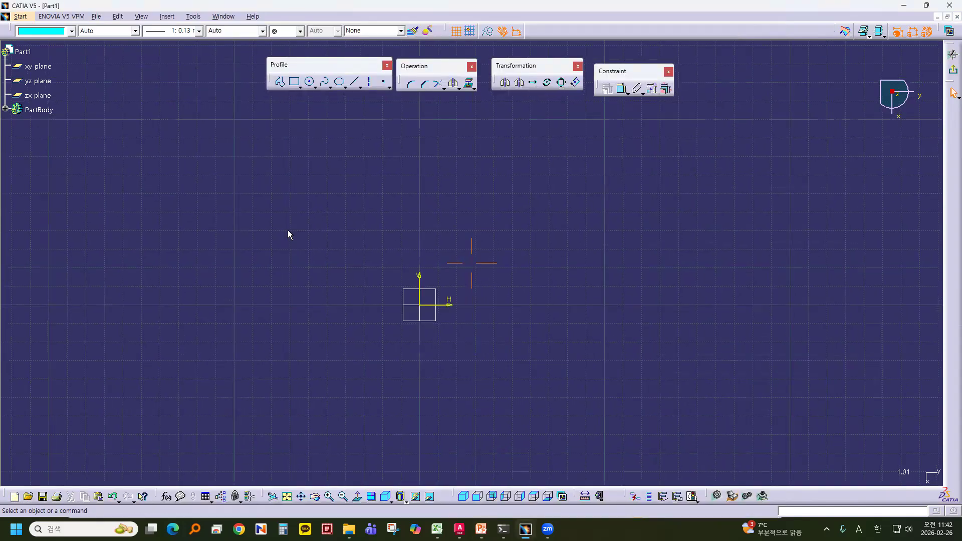
{"action": "left_click", "coordinate": [307, 81]}
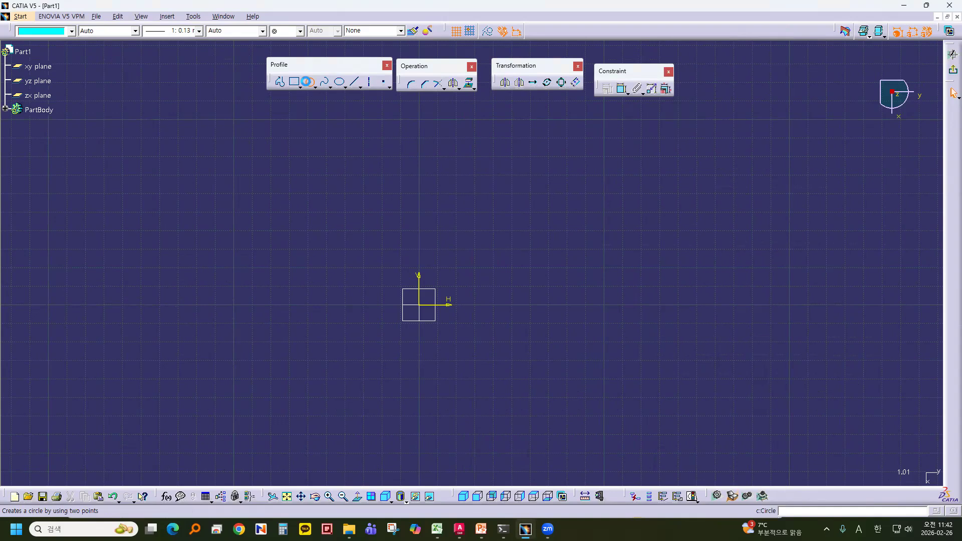
{"action": "left_click", "coordinate": [420, 306]}
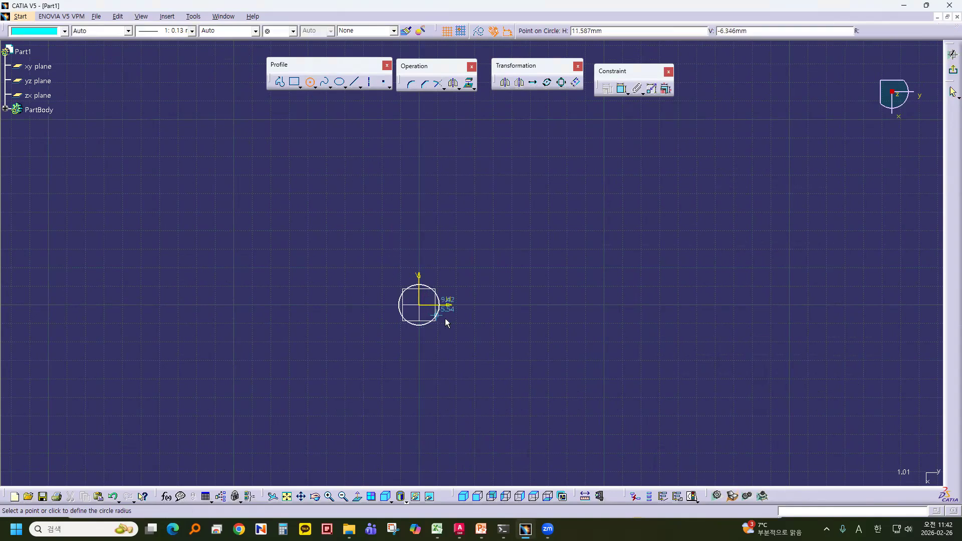
{"action": "left_click", "coordinate": [481, 315]}
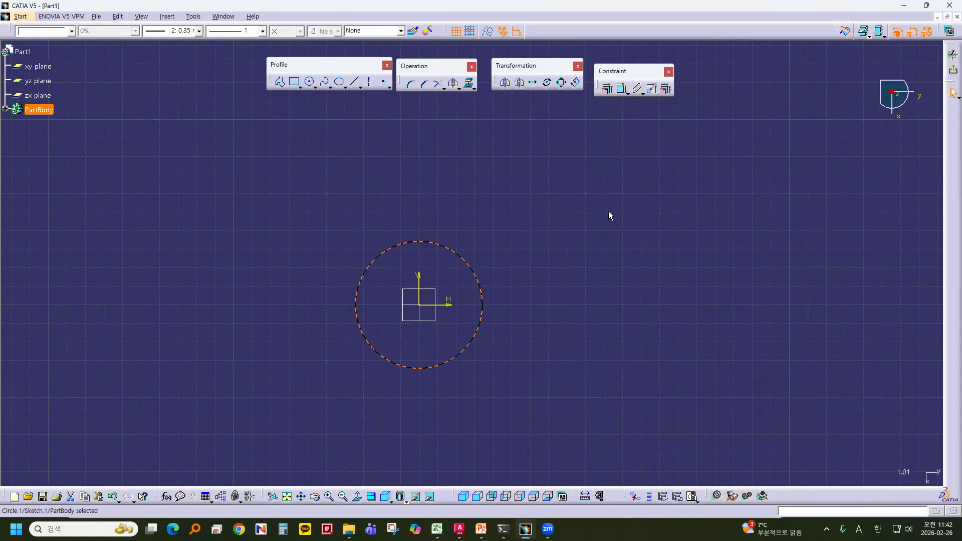
Step: Add a radius constraint to the circle at the origin and set it to 18 mm
{"action": "mouse_move", "coordinate": [602, 231]}
{"action": "middle_mouse_down", "text": "ctrl"}
{"action": "mouse_move", "coordinate": [572, 245]}
{"action": "mouse_move", "coordinate": [539, 230]}
{"action": "mouse_move", "coordinate": [519, 233]}
{"action": "middle_mouse_up", "text": "ctrl"}
{"action": "left_click", "coordinate": [618, 94]}
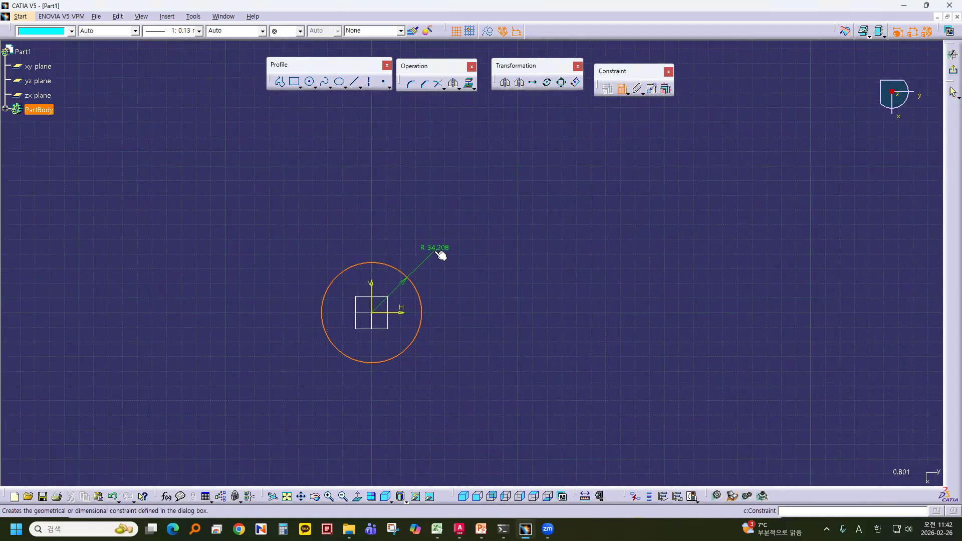
{"action": "left_click", "coordinate": [440, 250]}
{"action": "double_click", "coordinate": [441, 250]}
{"action": "type", "text": "18mm"}
{"action": "key", "text": "Return"}
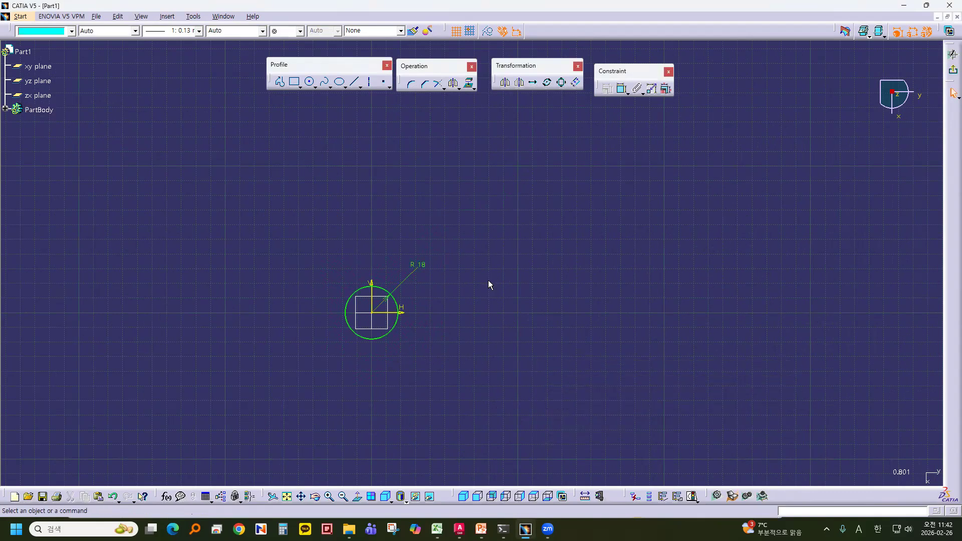
Step: Check the hole layout in the PowerPoint drawing and, back in CATIA, sketch a second circle diagonally above the R18 circle on its positive H side
{"action": "mouse_move", "coordinate": [437, 305]}
{"action": "middle_mouse_down"}
{"action": "mouse_move", "coordinate": [431, 294]}
{"action": "mouse_move", "coordinate": [451, 305]}
{"action": "mouse_move", "coordinate": [449, 261]}
{"action": "middle_mouse_up"}
{"action": "left_click", "coordinate": [483, 530]}
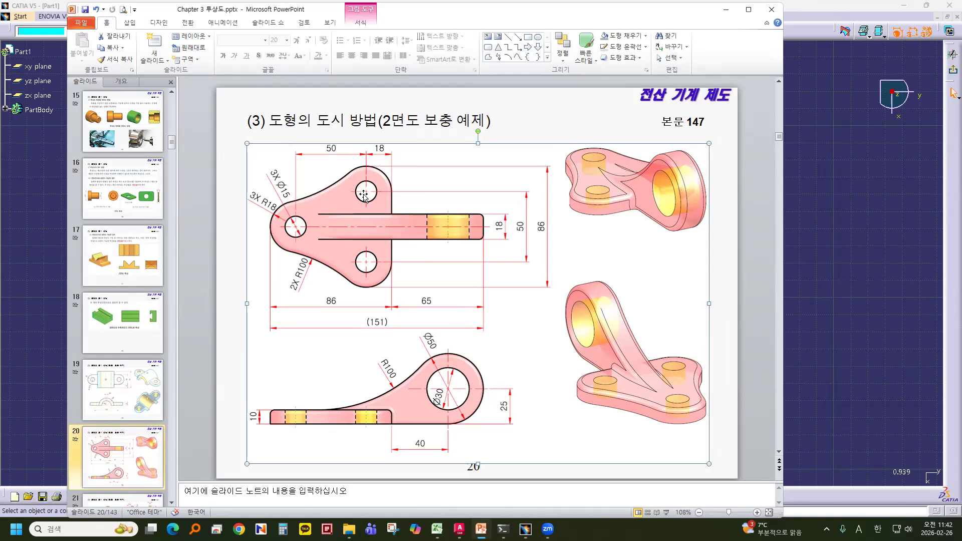
{"action": "left_click", "coordinate": [842, 257]}
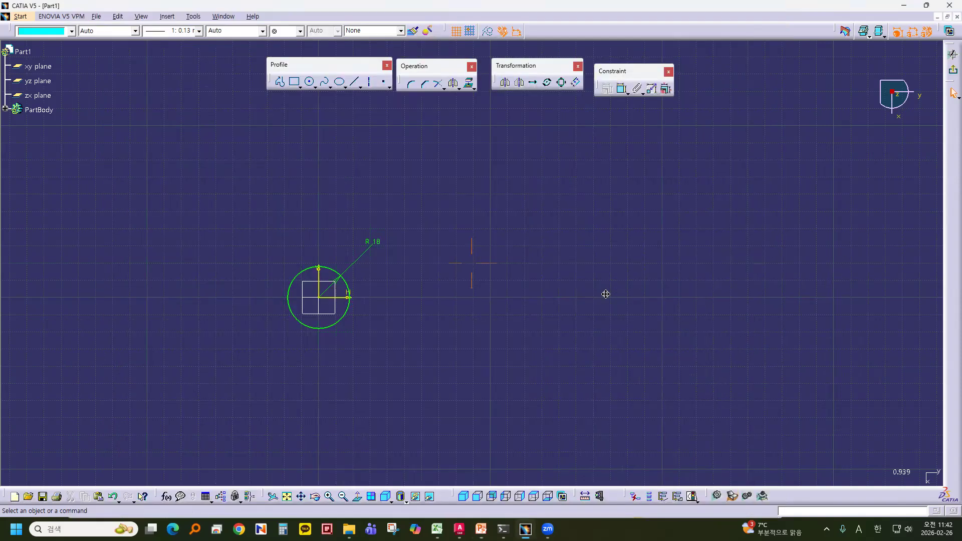
{"action": "middle_click_drag", "start_coordinate": [605, 294], "coordinate": [501, 322]}
{"action": "left_click", "coordinate": [310, 82]}
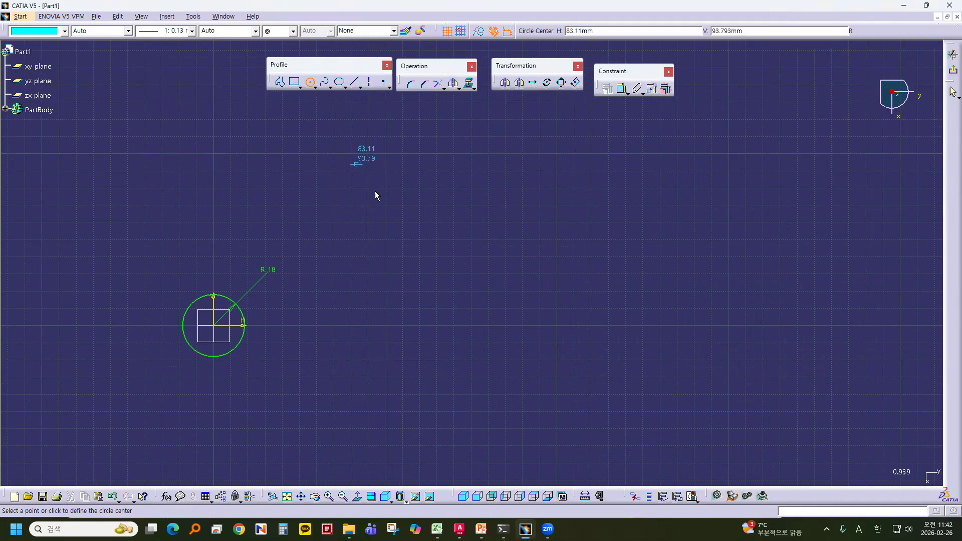
{"action": "left_click", "coordinate": [326, 255]}
{"action": "left_click", "coordinate": [354, 267]}
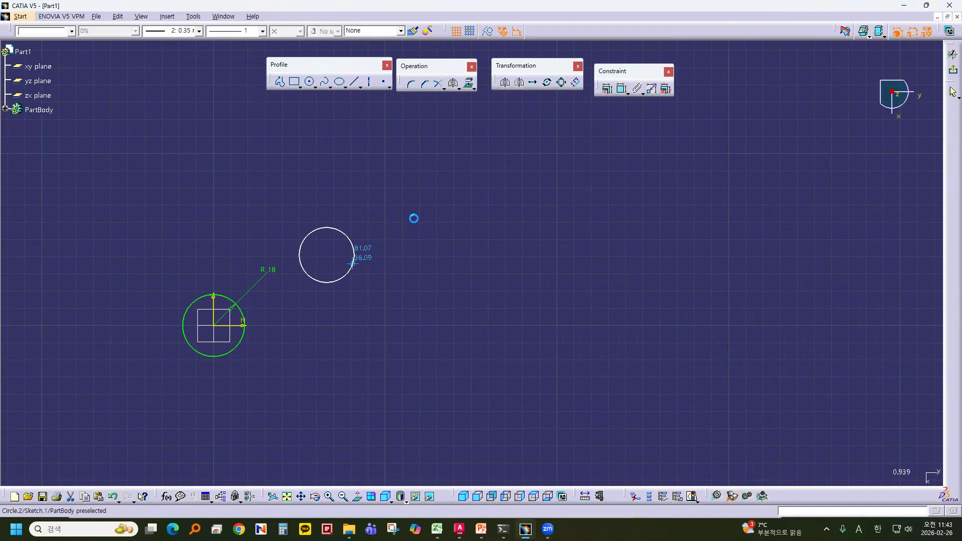
Step: Add a radius constraint to the second circle, diagonally above the origin circle, and set it to 18 mm
{"action": "left_click", "coordinate": [621, 89]}
{"action": "left_click", "coordinate": [349, 240]}
{"action": "left_click", "coordinate": [384, 209]}
{"action": "double_click", "coordinate": [385, 209]}
{"action": "type", "text": "18"}
{"action": "key", "text": "Return"}
{"action": "left_click", "coordinate": [461, 194]}
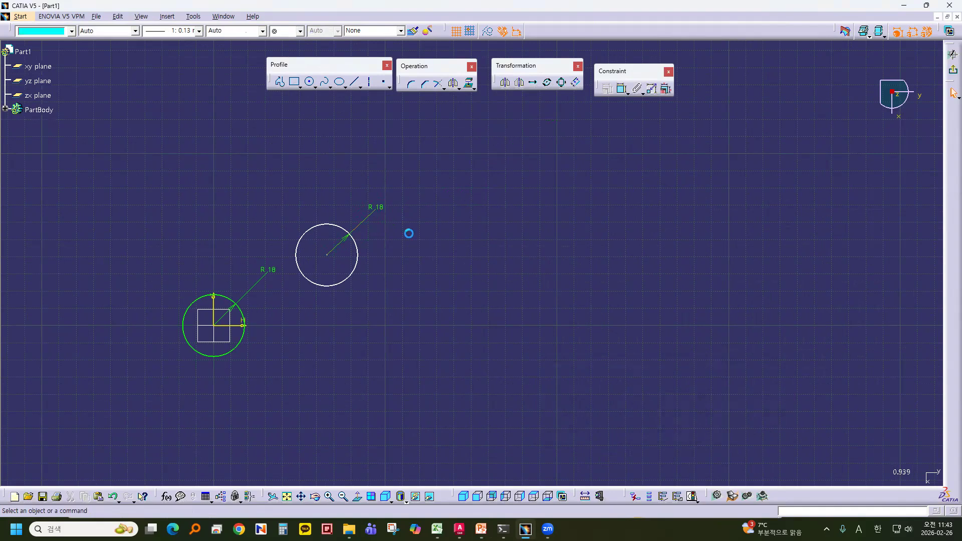
Step: Dimension the horizontal distance from the sketch origin to the second circle's centre
{"action": "left_click", "coordinate": [622, 89]}
{"action": "left_click", "coordinate": [231, 324]}
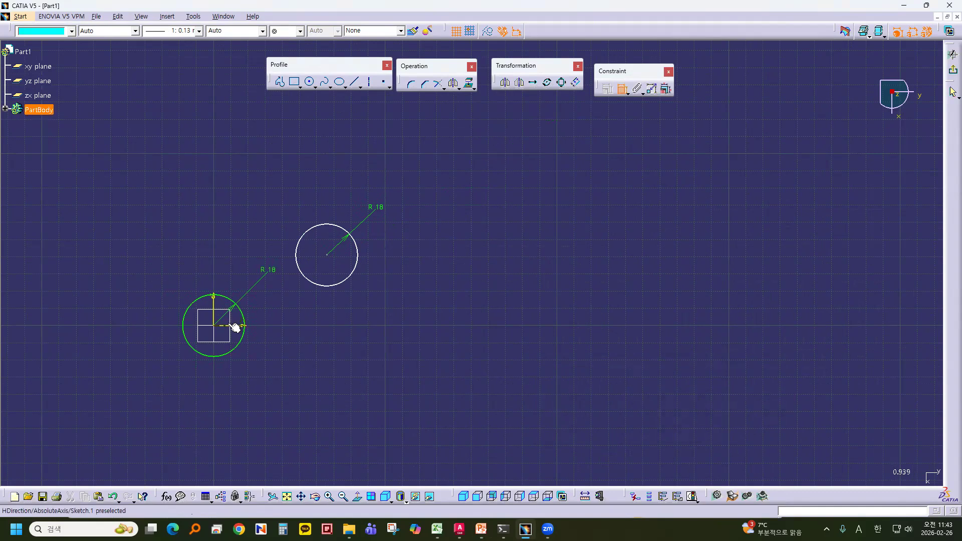
{"action": "left_click", "coordinate": [326, 254]}
{"action": "left_click", "coordinate": [269, 197]}
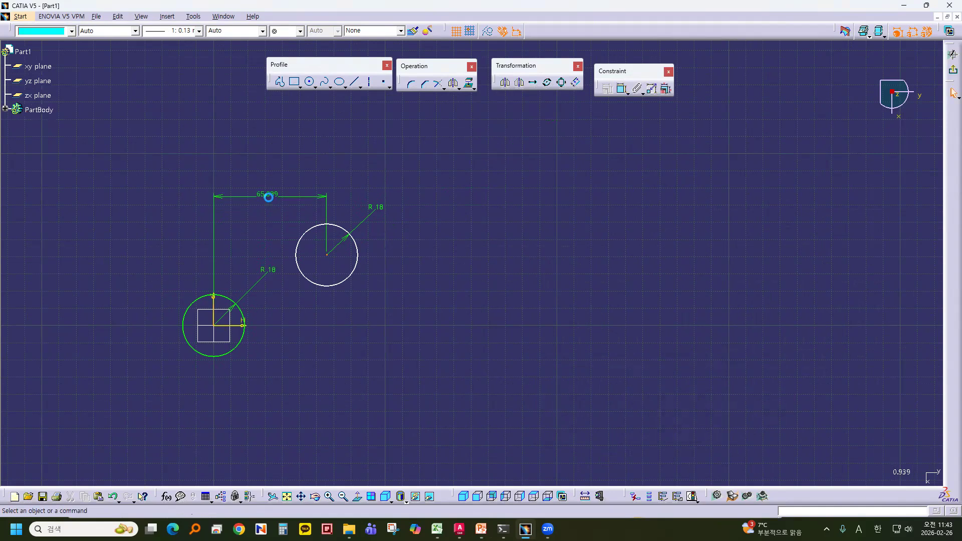
Step: Dimension the vertical distance from the H axis to the second circle's centre and set it to 25 mm
{"action": "left_click", "coordinate": [622, 88]}
{"action": "left_click", "coordinate": [244, 326]}
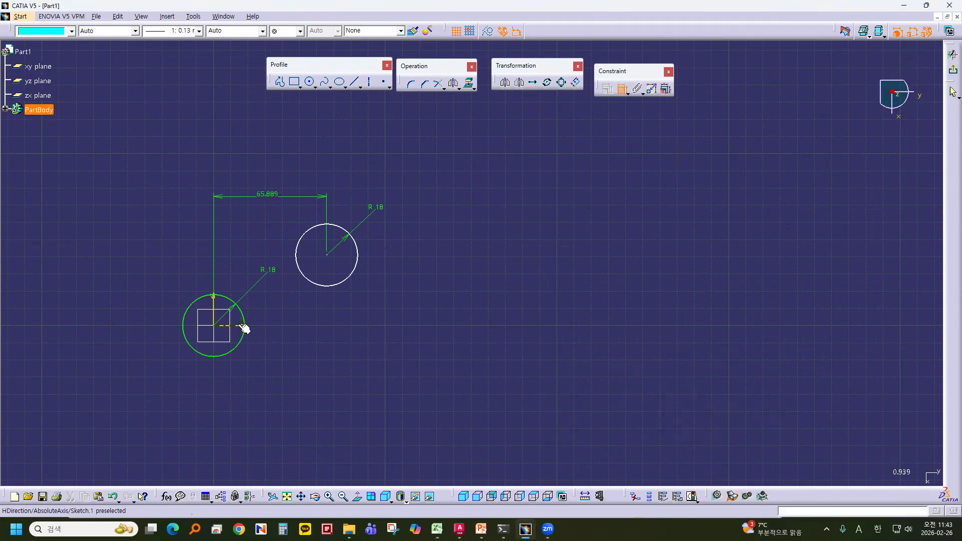
{"action": "left_click", "coordinate": [332, 258]}
{"action": "double_click", "coordinate": [431, 287]}
{"action": "type", "text": "25"}
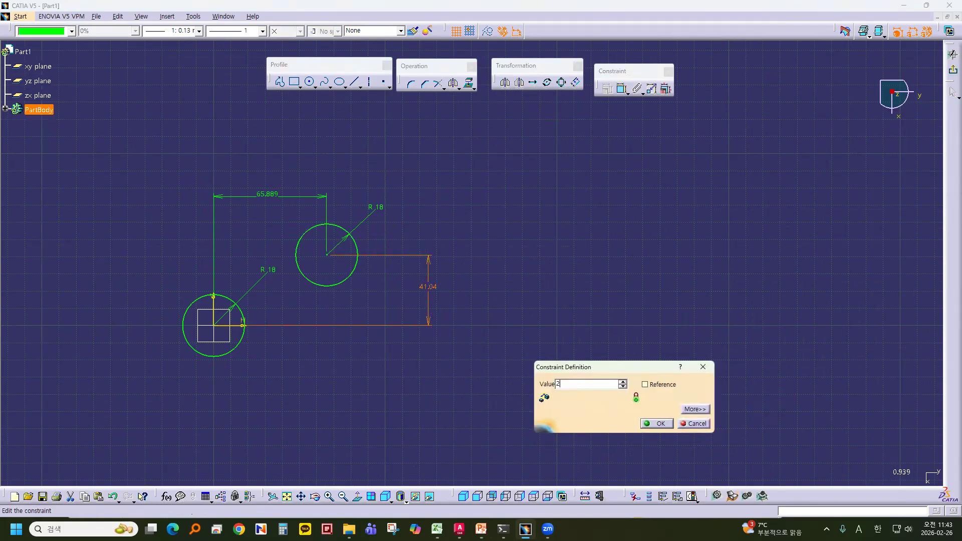
{"action": "key", "text": "Return"}
{"action": "left_click", "coordinate": [511, 333]}
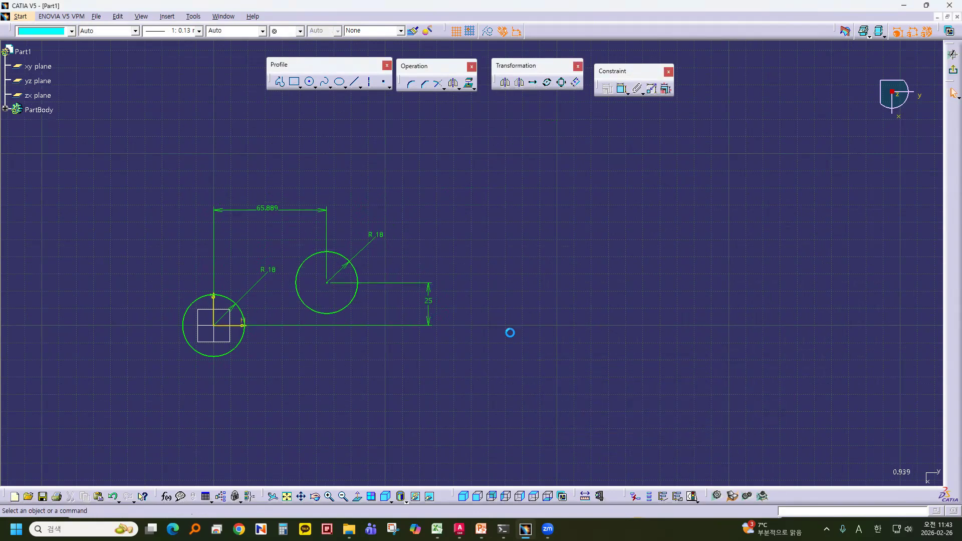
Step: Check the hole spacing in the PowerPoint drawing and, back in CATIA, set the second circle's horizontal distance from the origin to 50 mm
{"action": "left_click", "coordinate": [481, 529]}
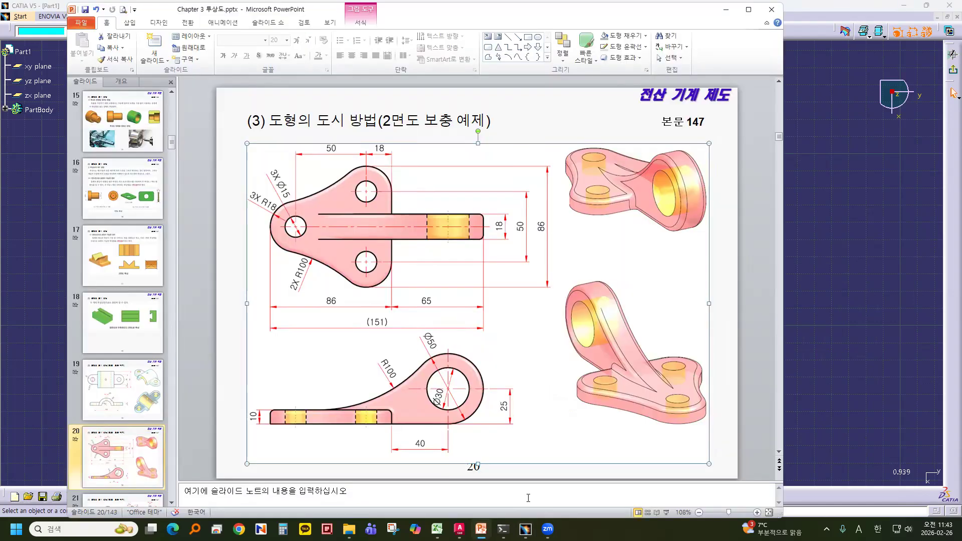
{"action": "left_click", "coordinate": [879, 386]}
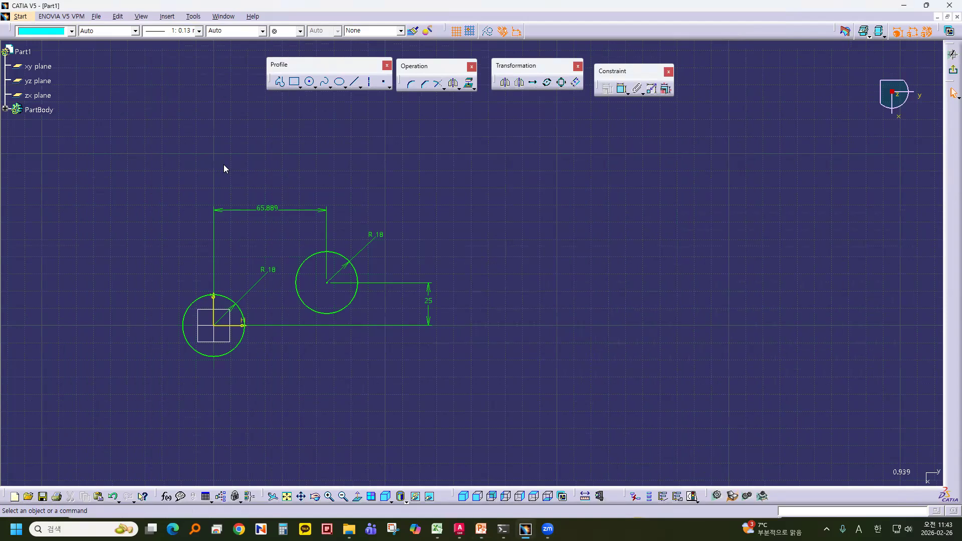
{"action": "left_click", "coordinate": [273, 212]}
{"action": "type", "text": "50"}
{"action": "key", "text": "Return"}
{"action": "mouse_move", "coordinate": [438, 324]}
{"action": "middle_mouse_down"}
{"action": "mouse_move", "coordinate": [571, 234]}
{"action": "mouse_move", "coordinate": [571, 185]}
{"action": "mouse_move", "coordinate": [447, 346]}
{"action": "middle_mouse_up"}
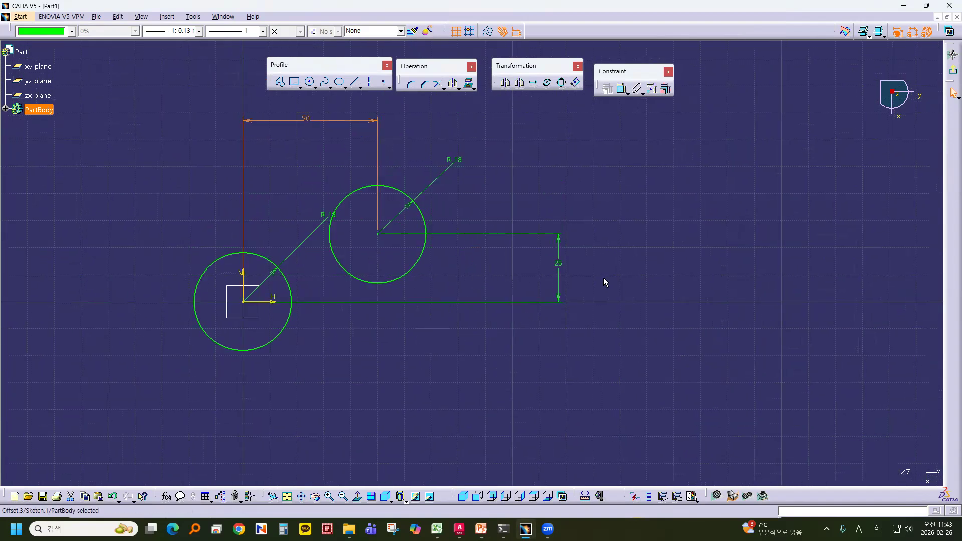
{"action": "left_click", "coordinate": [602, 202]}
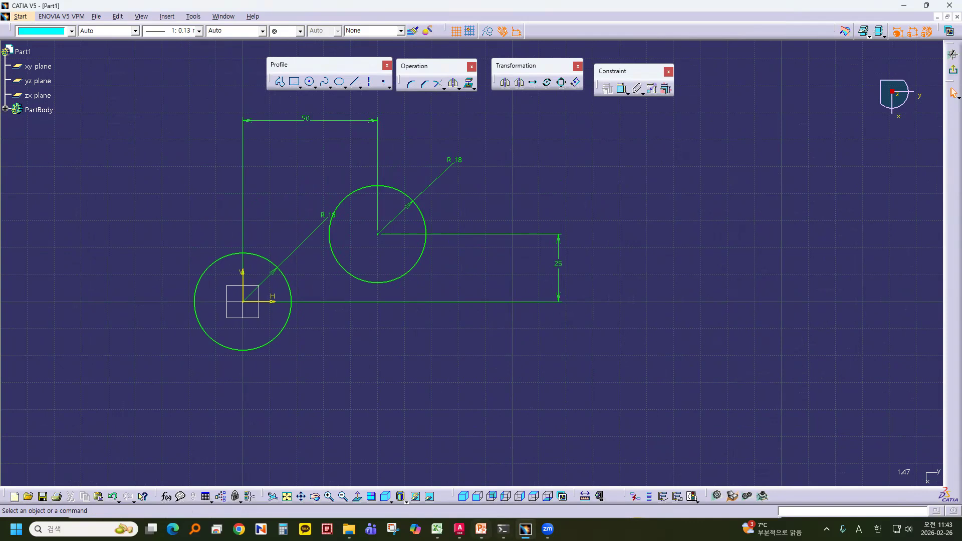
Step: Check the plate's symmetry in the PowerPoint drawing and, back in CATIA, mirror the second circle about the H axis
{"action": "left_click", "coordinate": [481, 528]}
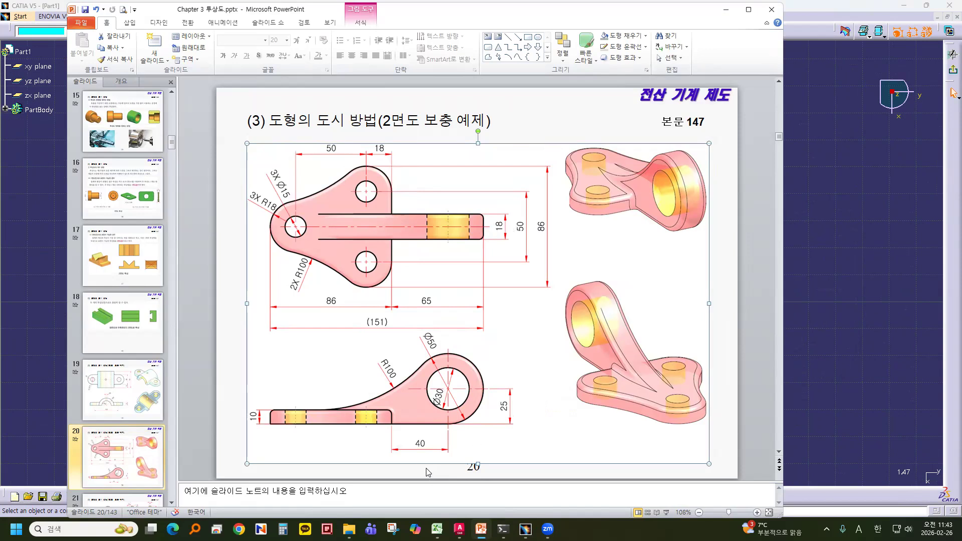
{"action": "mouse_move", "coordinate": [279, 227]}
{"action": "left_mouse_down"}
{"action": "mouse_move", "coordinate": [478, 235]}
{"action": "mouse_move", "coordinate": [524, 225]}
{"action": "left_mouse_up"}
{"action": "left_click_drag", "start_coordinate": [287, 98], "coordinate": [297, 166]}
{"action": "left_click_drag", "start_coordinate": [295, 230], "coordinate": [300, 325]}
{"action": "left_click_drag", "start_coordinate": [256, 114], "coordinate": [283, 122]}
{"action": "mouse_move", "coordinate": [535, 221]}
{"action": "left_mouse_down"}
{"action": "mouse_move", "coordinate": [535, 253]}
{"action": "mouse_move", "coordinate": [573, 233]}
{"action": "left_mouse_up"}
{"action": "left_click", "coordinate": [801, 236]}
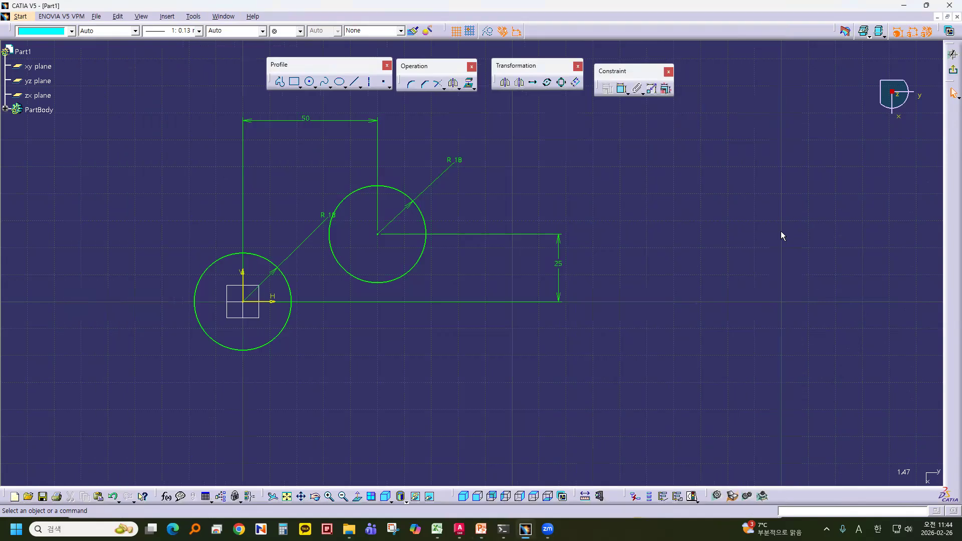
{"action": "left_click", "coordinate": [417, 269]}
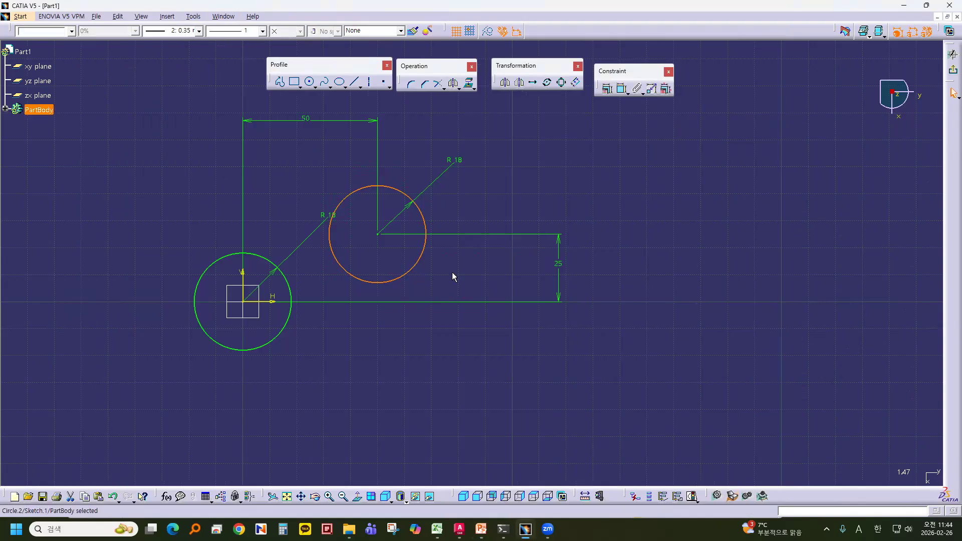
{"action": "left_click", "coordinate": [453, 82]}
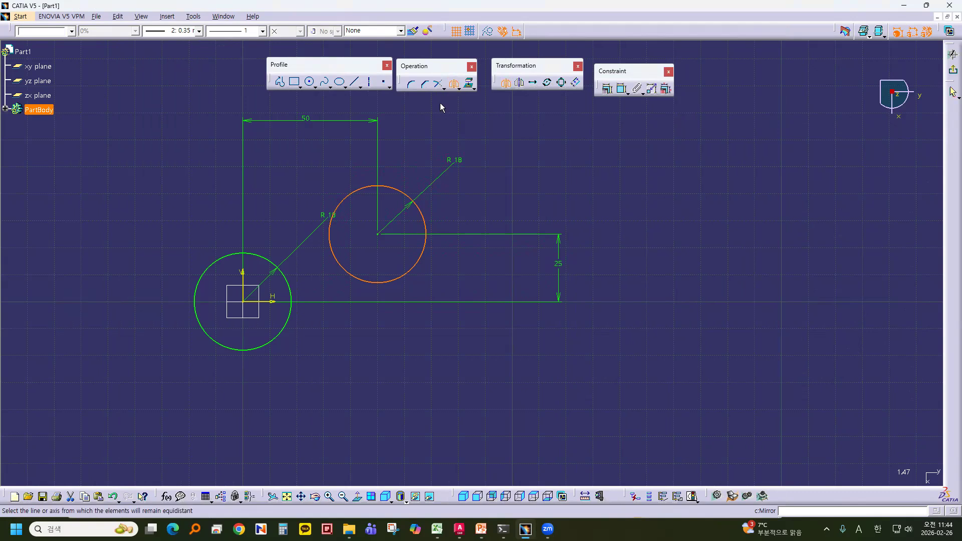
{"action": "left_click", "coordinate": [279, 306]}
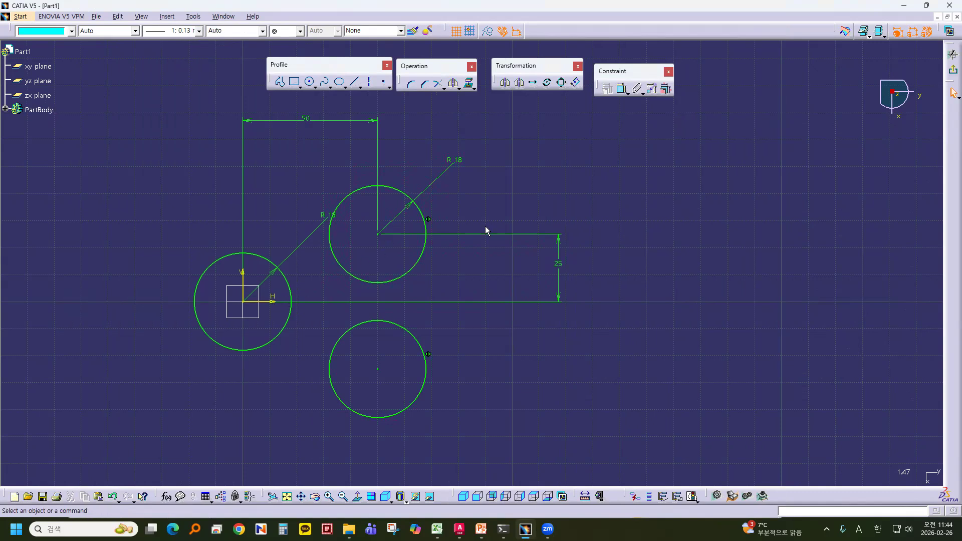
{"action": "mouse_move", "coordinate": [490, 374]}
{"action": "middle_mouse_down"}
{"action": "mouse_move", "coordinate": [483, 332]}
{"action": "mouse_move", "coordinate": [505, 327]}
{"action": "mouse_move", "coordinate": [364, 407]}
{"action": "middle_mouse_up"}
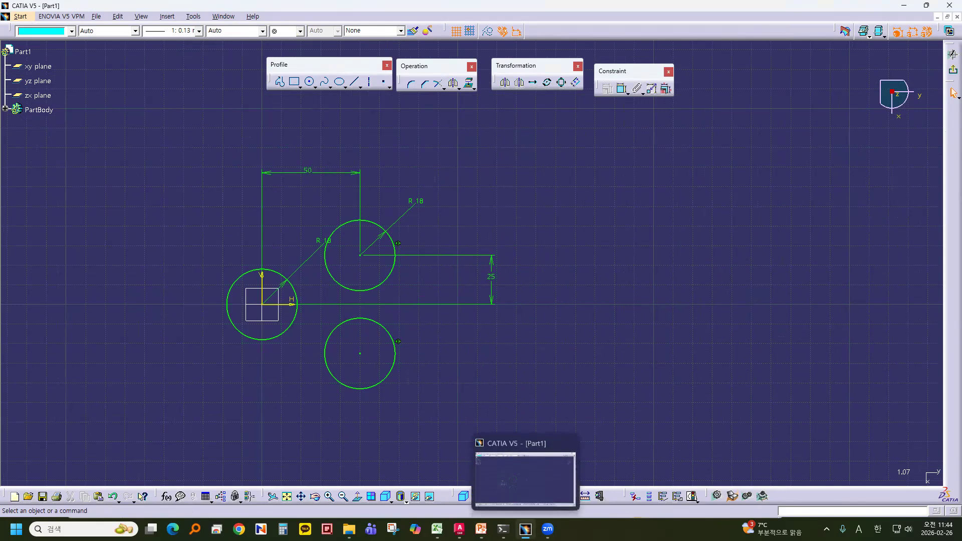
Step: Check the plate's straight edge in the PowerPoint drawing and, back in CATIA, sketch a vertical line at H about 76 mm beside both mirrored circles
{"action": "left_click", "coordinate": [481, 529]}
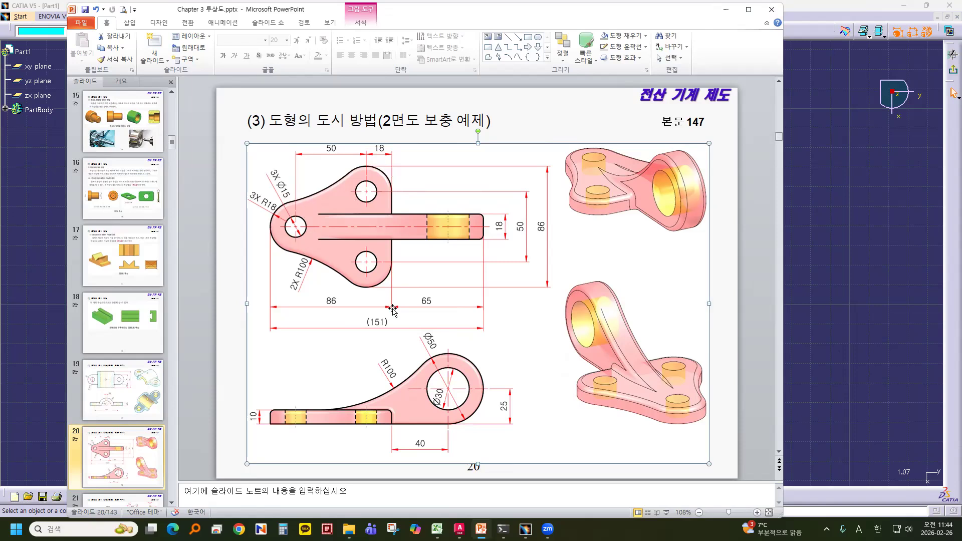
{"action": "mouse_move", "coordinate": [393, 150]}
{"action": "left_mouse_down"}
{"action": "mouse_move", "coordinate": [389, 219]}
{"action": "mouse_move", "coordinate": [404, 158]}
{"action": "left_mouse_up"}
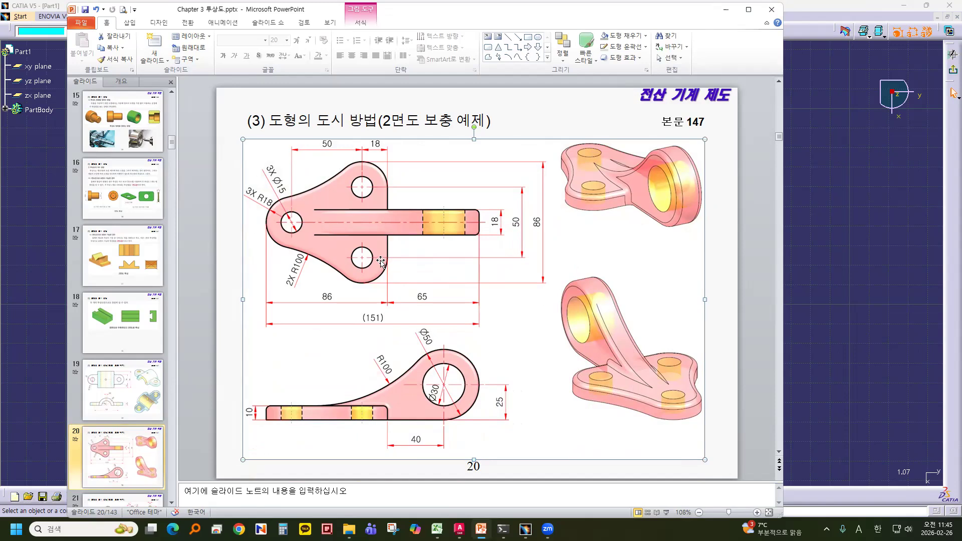
{"action": "left_click", "coordinate": [836, 230]}
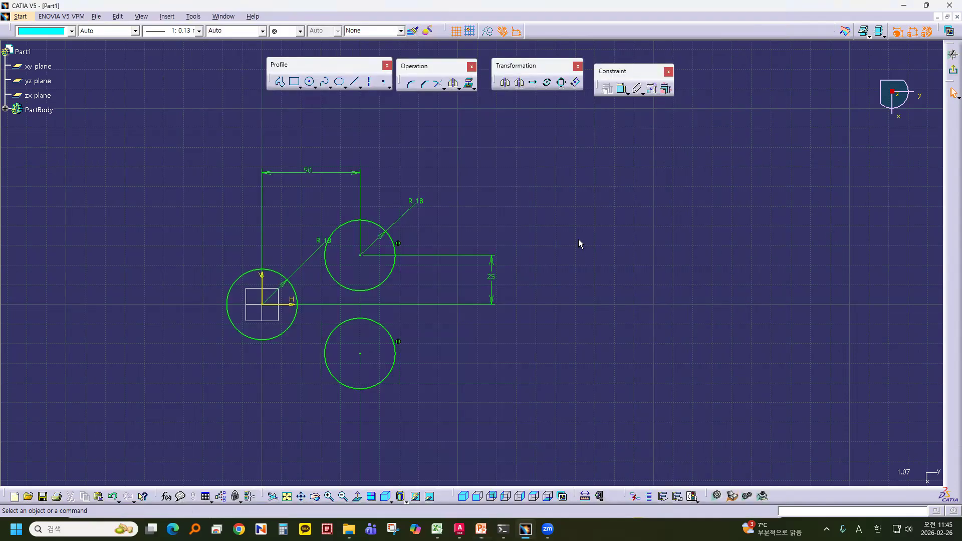
{"action": "mouse_move", "coordinate": [481, 190]}
{"action": "middle_mouse_down"}
{"action": "mouse_move", "coordinate": [493, 193]}
{"action": "mouse_move", "coordinate": [492, 159]}
{"action": "mouse_move", "coordinate": [522, 135]}
{"action": "middle_mouse_up"}
{"action": "left_click", "coordinate": [355, 82]}
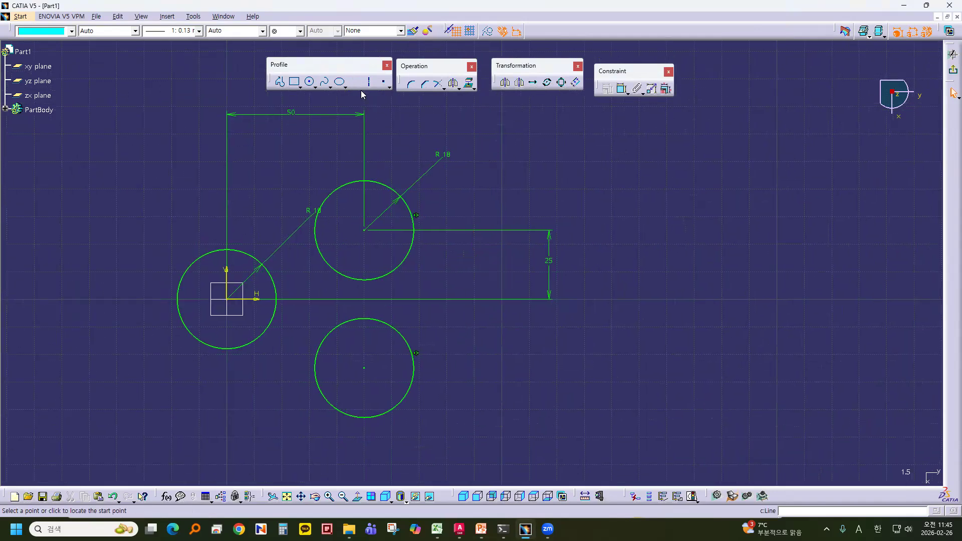
{"action": "left_click", "coordinate": [436, 210]}
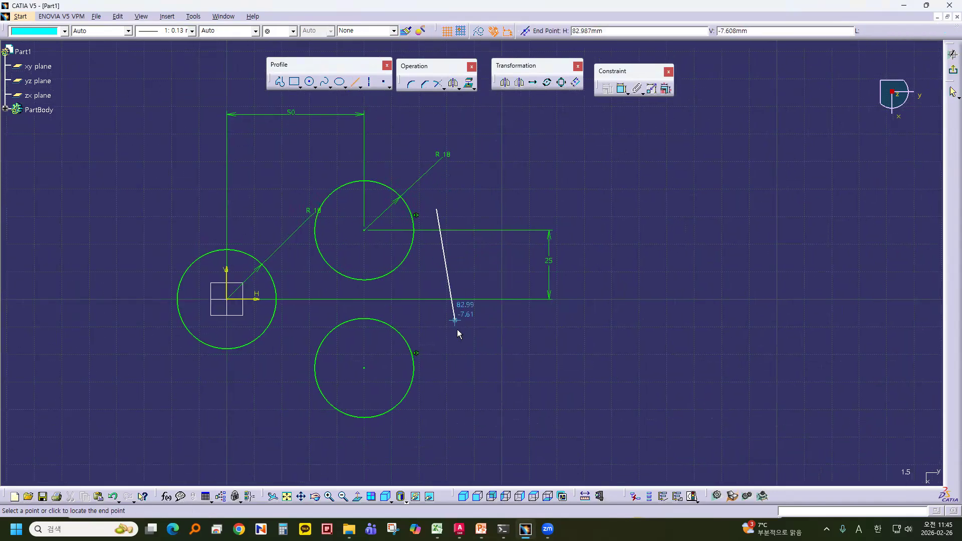
{"action": "left_click", "coordinate": [437, 380]}
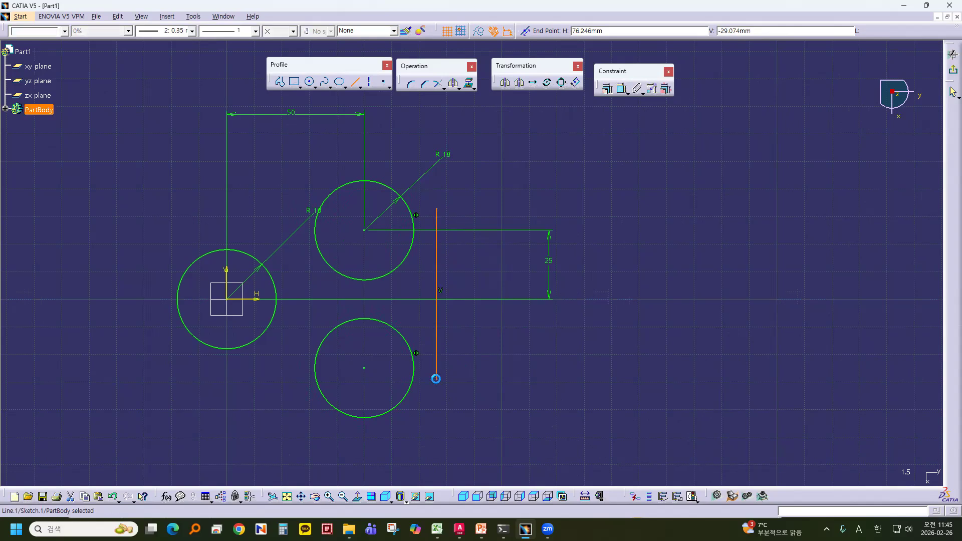
{"action": "left_click", "coordinate": [519, 361]}
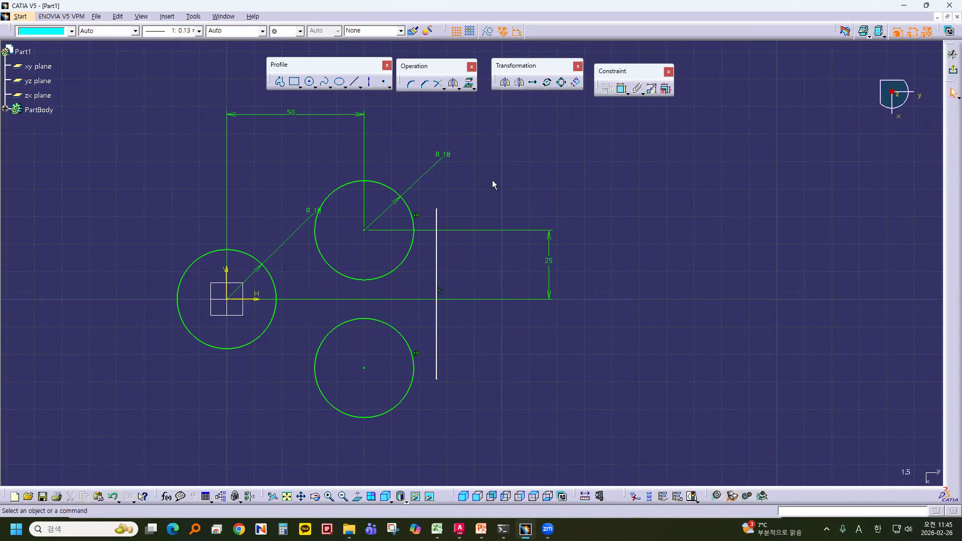
Step: Apply a tangency constraint between the circle above the H axis and the vertical line
{"action": "middle_click_drag", "start_coordinate": [494, 161], "coordinate": [476, 170]}
{"action": "left_click", "coordinate": [393, 217]}
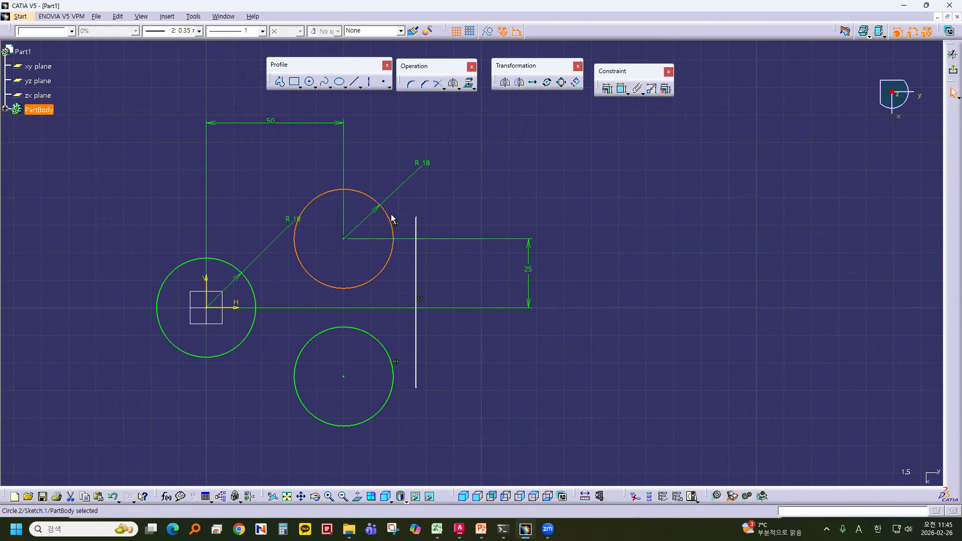
{"action": "left_click", "coordinate": [418, 229], "text": "ctrl"}
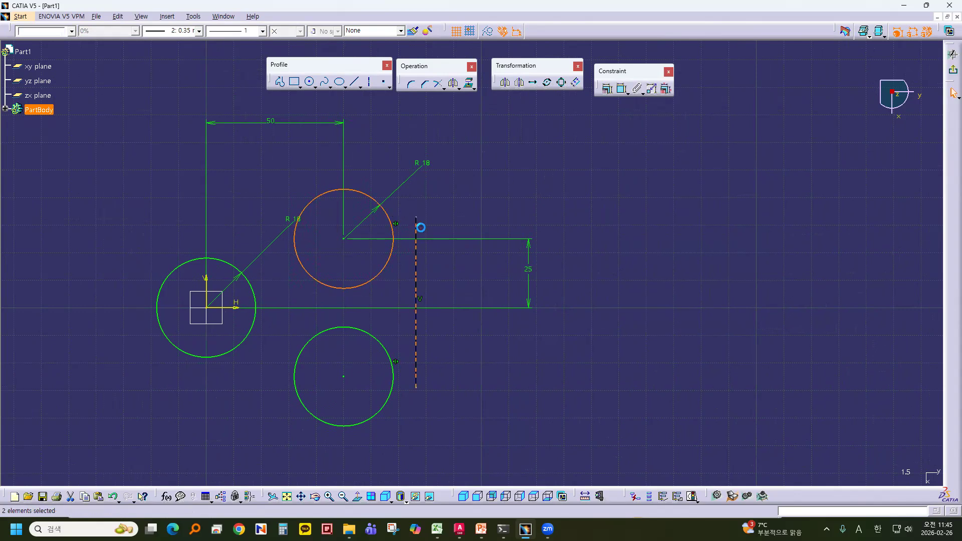
{"action": "left_click", "coordinate": [606, 91]}
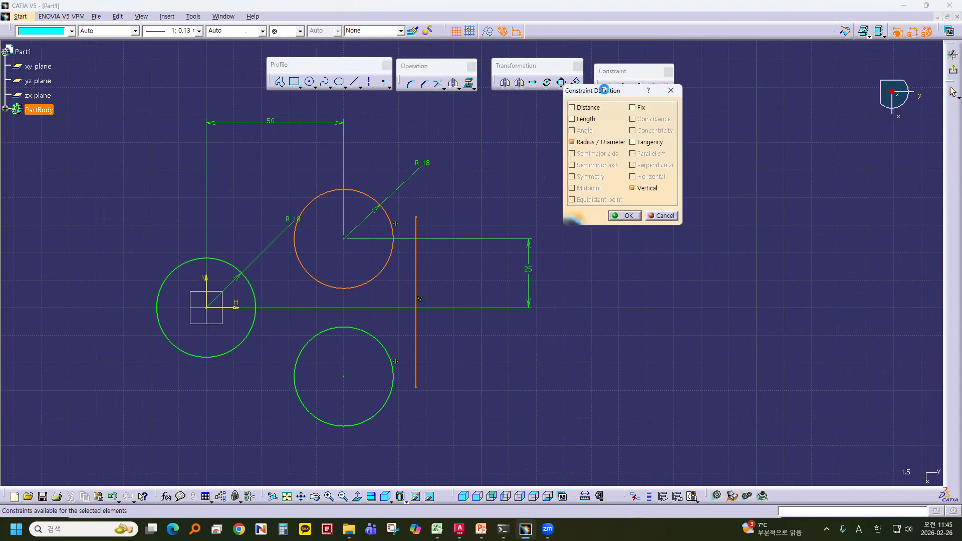
{"action": "left_click", "coordinate": [651, 143]}
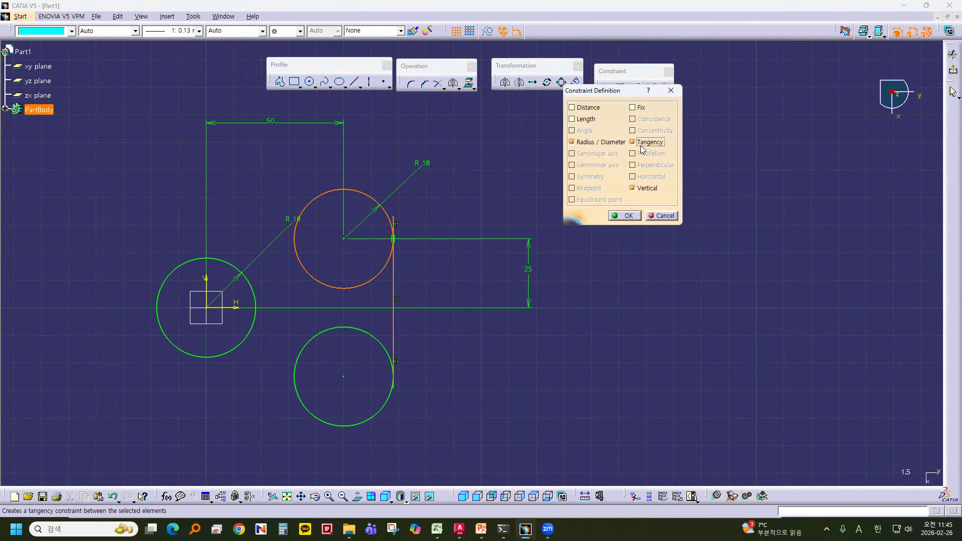
{"action": "left_click", "coordinate": [625, 215]}
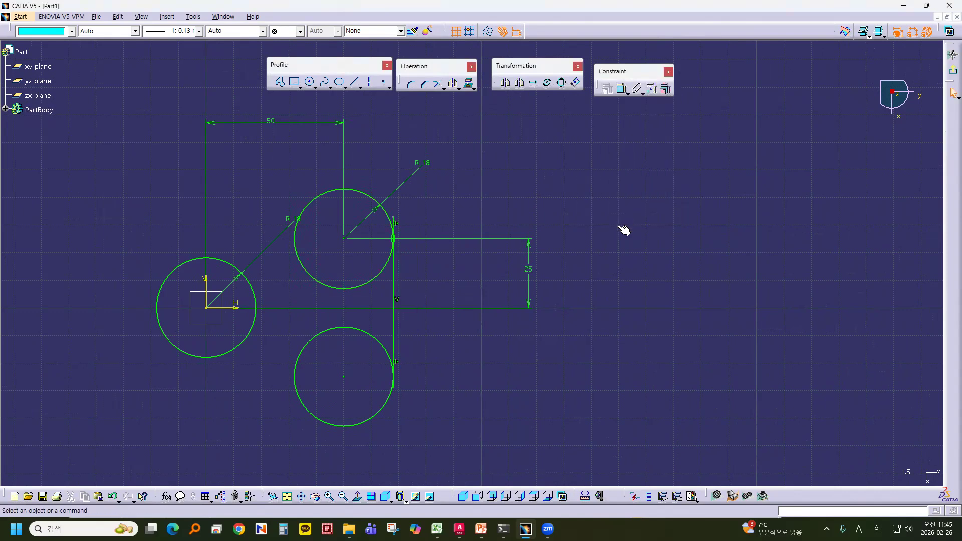
Step: Apply a tangency constraint between the mirrored circle below the H axis and the vertical line
{"action": "mouse_move", "coordinate": [498, 378]}
{"action": "middle_mouse_down"}
{"action": "mouse_move", "coordinate": [548, 329]}
{"action": "mouse_move", "coordinate": [561, 251]}
{"action": "mouse_move", "coordinate": [544, 125]}
{"action": "middle_mouse_up"}
{"action": "left_click", "coordinate": [550, 326]}
{"action": "mouse_move", "coordinate": [499, 244]}
{"action": "middle_mouse_down"}
{"action": "mouse_move", "coordinate": [473, 346]}
{"action": "mouse_move", "coordinate": [401, 444]}
{"action": "middle_mouse_up"}
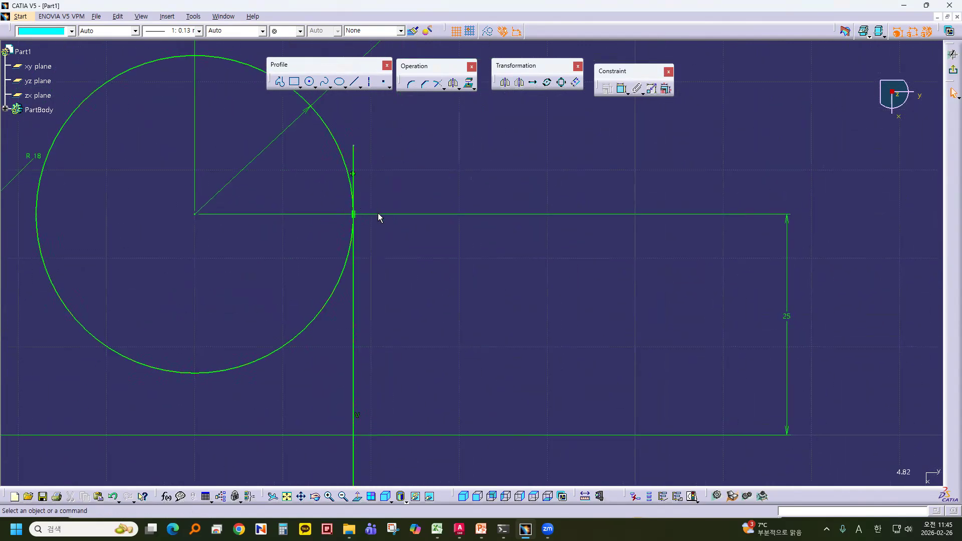
{"action": "middle_click_drag", "start_coordinate": [432, 330], "coordinate": [434, 29]}
{"action": "left_click", "coordinate": [464, 285]}
{"action": "mouse_move", "coordinate": [464, 286]}
{"action": "middle_mouse_down"}
{"action": "mouse_move", "coordinate": [454, 329]}
{"action": "mouse_move", "coordinate": [437, 257]}
{"action": "middle_mouse_up"}
{"action": "left_click", "coordinate": [358, 187]}
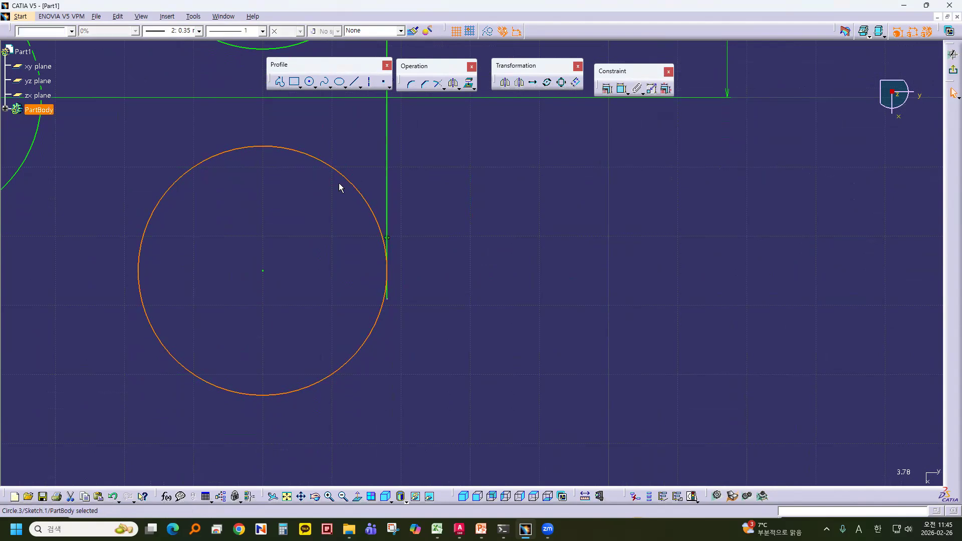
{"action": "left_click", "coordinate": [388, 153], "text": "ctrl"}
{"action": "mouse_move", "coordinate": [484, 191]}
{"action": "middle_mouse_down"}
{"action": "mouse_move", "coordinate": [479, 297]}
{"action": "mouse_move", "coordinate": [474, 277]}
{"action": "middle_mouse_up"}
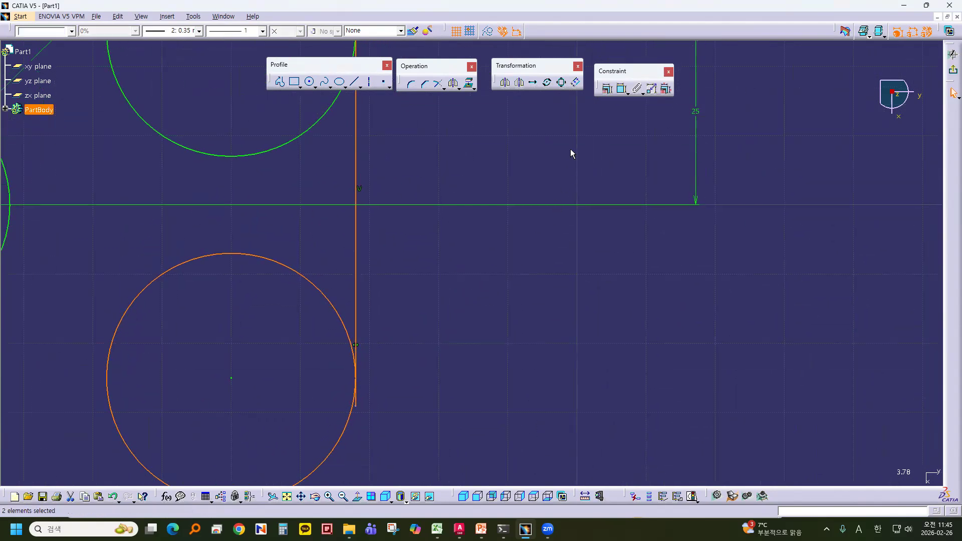
{"action": "left_click", "coordinate": [606, 89]}
{"action": "left_click", "coordinate": [649, 142]}
{"action": "left_click", "coordinate": [626, 216]}
Step: Stretch both ends of the vertical tangent line further past the circles, and delete the line
{"action": "mouse_move", "coordinate": [593, 251]}
{"action": "middle_mouse_down"}
{"action": "mouse_move", "coordinate": [556, 305]}
{"action": "mouse_move", "coordinate": [494, 341]}
{"action": "middle_mouse_up"}
{"action": "left_click", "coordinate": [426, 279]}
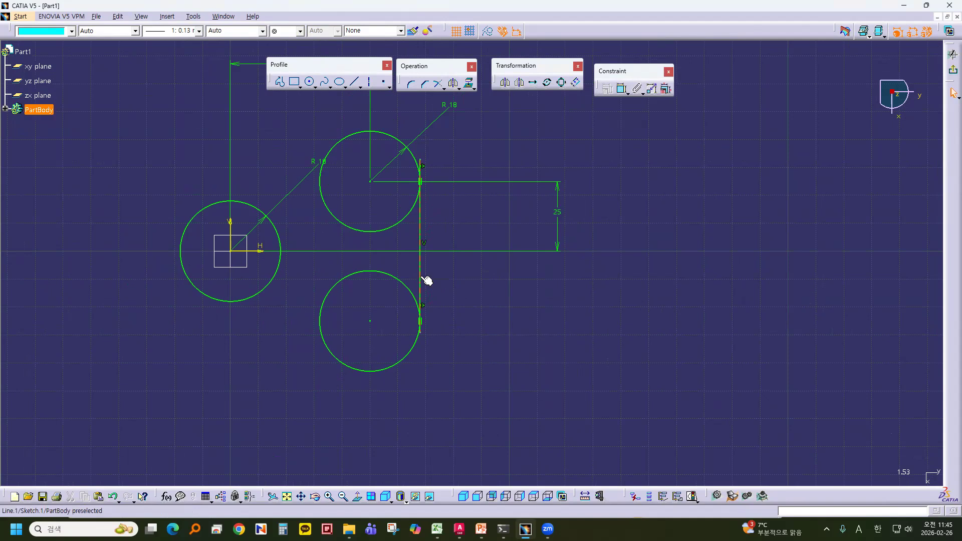
{"action": "mouse_move", "coordinate": [423, 332]}
{"action": "left_mouse_down"}
{"action": "mouse_move", "coordinate": [423, 378]}
{"action": "mouse_move", "coordinate": [465, 276]}
{"action": "mouse_move", "coordinate": [461, 391]}
{"action": "mouse_move", "coordinate": [509, 318]}
{"action": "mouse_move", "coordinate": [497, 366]}
{"action": "left_mouse_up"}
{"action": "mouse_move", "coordinate": [423, 161]}
{"action": "left_mouse_down"}
{"action": "mouse_move", "coordinate": [430, 114]}
{"action": "mouse_move", "coordinate": [429, 144]}
{"action": "left_mouse_up"}
{"action": "mouse_move", "coordinate": [510, 311]}
{"action": "middle_mouse_down"}
{"action": "mouse_move", "coordinate": [498, 292]}
{"action": "mouse_move", "coordinate": [466, 311]}
{"action": "mouse_move", "coordinate": [479, 315]}
{"action": "middle_mouse_up"}
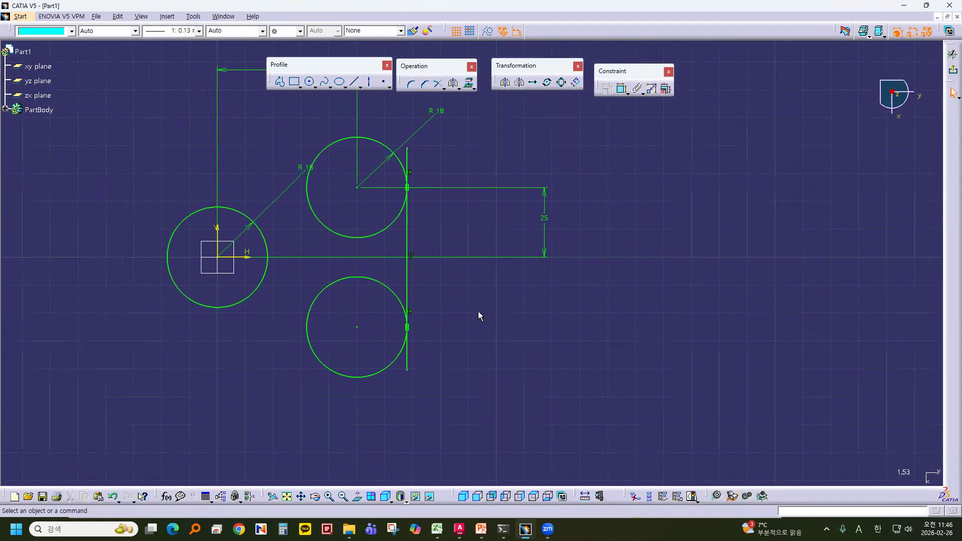
{"action": "left_click", "coordinate": [411, 249]}
{"action": "key", "text": "Delete"}
Step: Draw a bi-tangent line between the outer sides of the circles above and below the H axis
{"action": "left_click", "coordinate": [360, 89]}
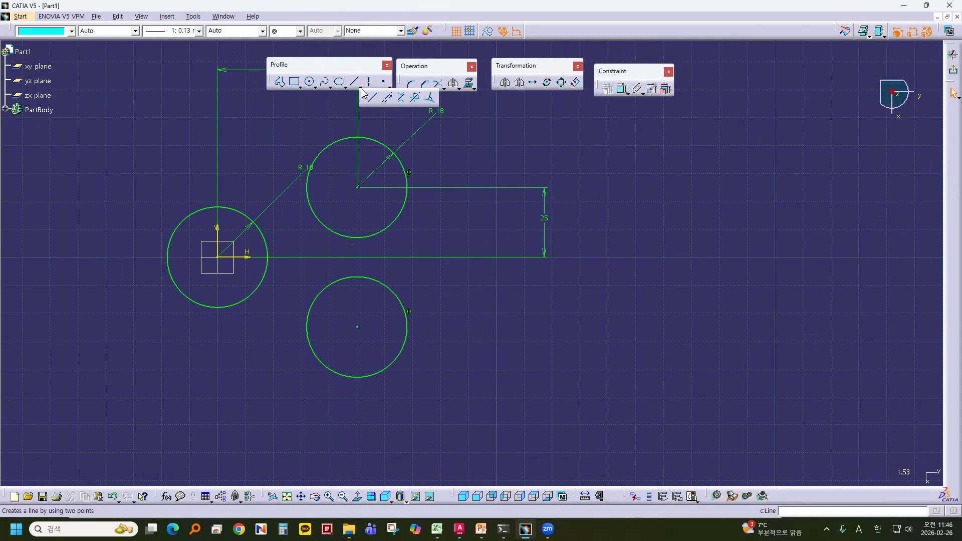
{"action": "left_click", "coordinate": [400, 100]}
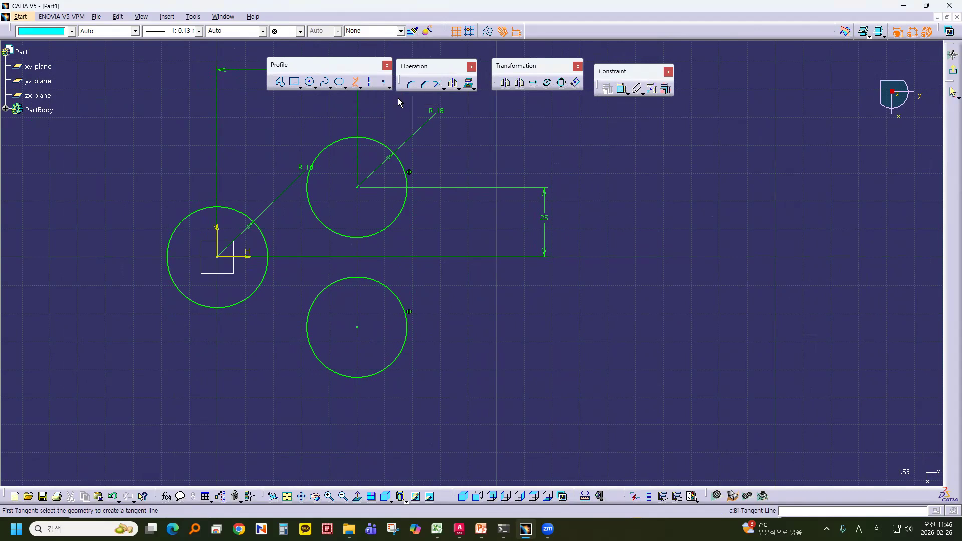
{"action": "middle_click_drag", "start_coordinate": [458, 174], "coordinate": [423, 179]}
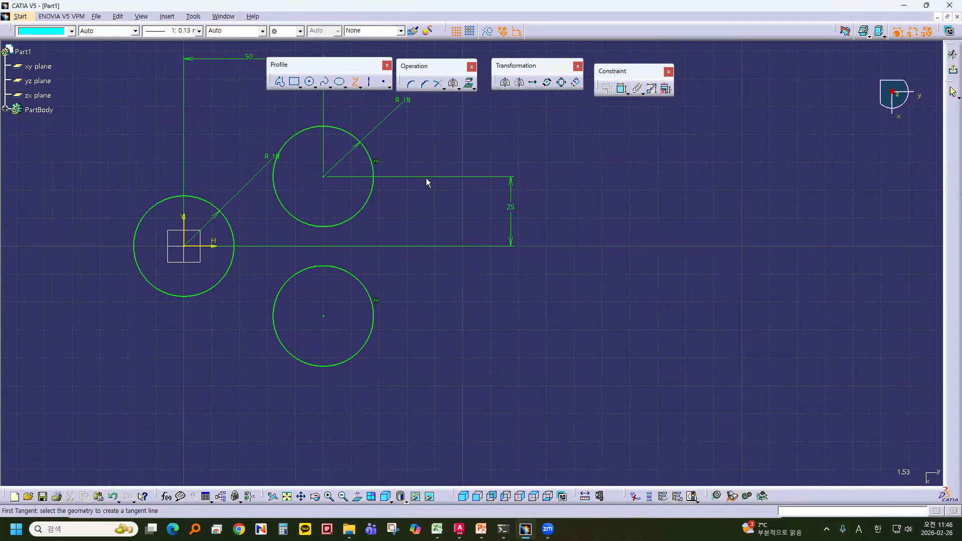
{"action": "left_click", "coordinate": [378, 169]}
{"action": "left_click", "coordinate": [377, 317]}
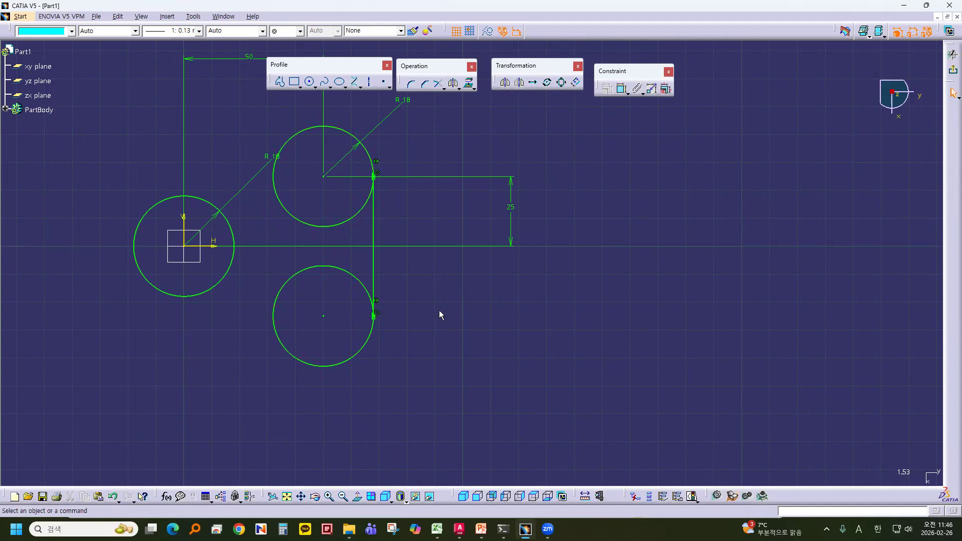
{"action": "mouse_move", "coordinate": [436, 296]}
{"action": "middle_mouse_down"}
{"action": "mouse_move", "coordinate": [376, 357]}
{"action": "mouse_move", "coordinate": [417, 314]}
{"action": "mouse_move", "coordinate": [421, 200]}
{"action": "middle_mouse_up"}
{"action": "middle_click_drag", "start_coordinate": [235, 250], "coordinate": [386, 194]}
{"action": "left_click", "coordinate": [310, 213]}
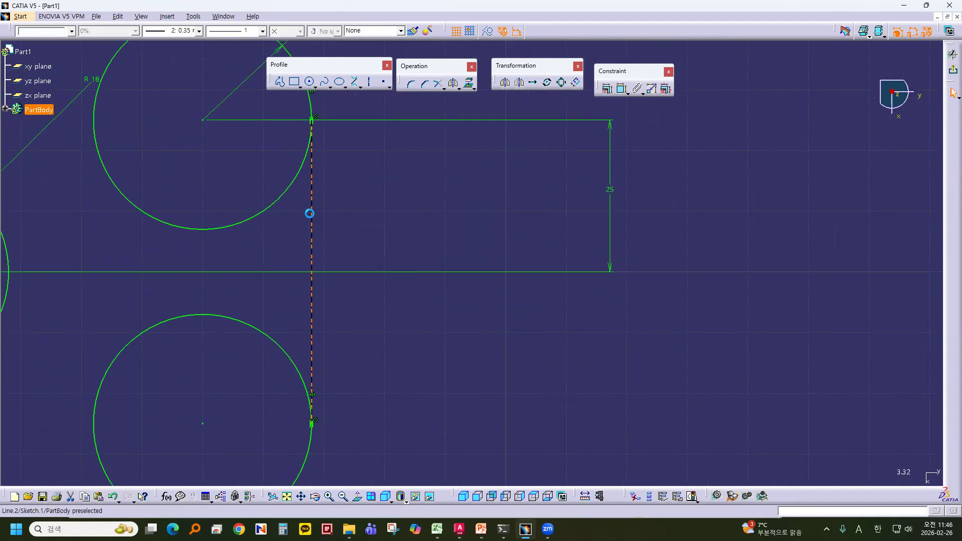
{"action": "left_click", "coordinate": [460, 245]}
{"action": "mouse_move", "coordinate": [471, 263]}
{"action": "middle_mouse_down"}
{"action": "mouse_move", "coordinate": [542, 340]}
{"action": "mouse_move", "coordinate": [490, 330]}
{"action": "mouse_move", "coordinate": [342, 146]}
{"action": "mouse_move", "coordinate": [420, 179]}
{"action": "middle_mouse_up"}
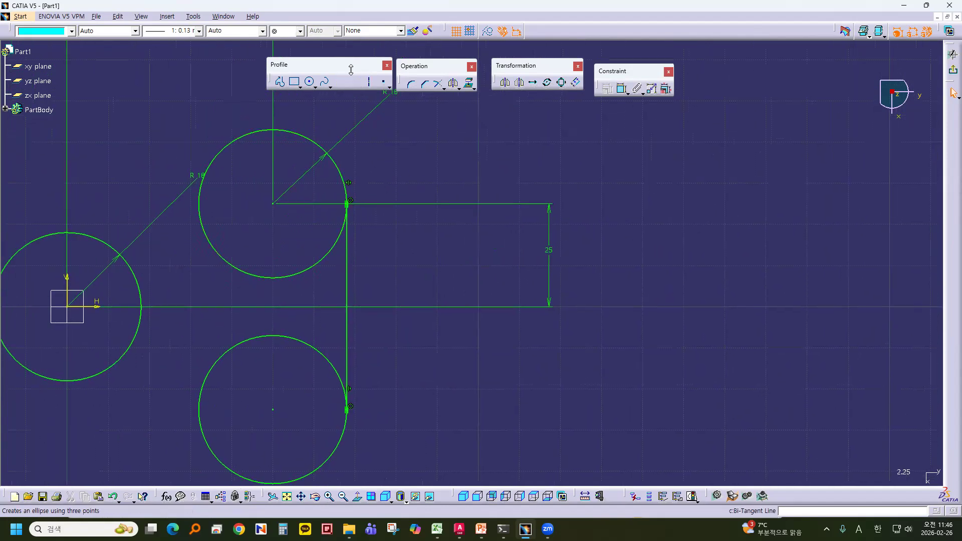
{"action": "mouse_move", "coordinate": [432, 263]}
{"action": "middle_mouse_down"}
{"action": "mouse_move", "coordinate": [469, 258]}
{"action": "mouse_move", "coordinate": [462, 318]}
{"action": "mouse_move", "coordinate": [424, 321]}
{"action": "middle_mouse_up"}
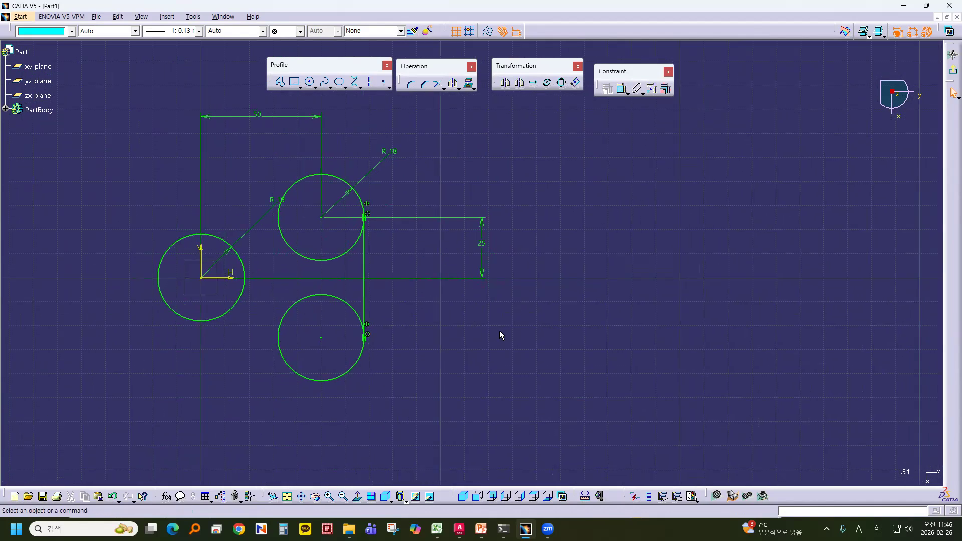
Step: Check the plate's curved side in the PowerPoint drawing and, back in CATIA, join the origin circle and lower circle with a corner of about R39.5
{"action": "left_click", "coordinate": [481, 529]}
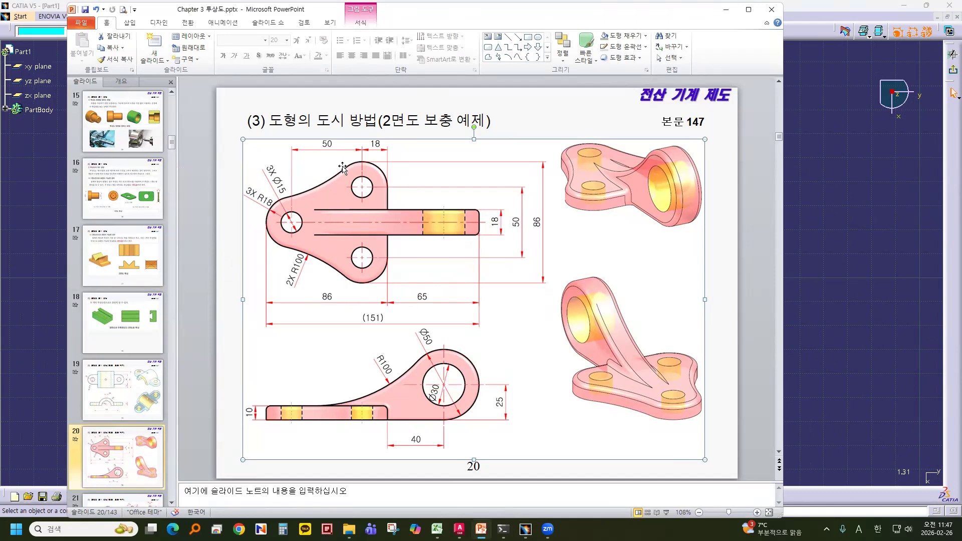
{"action": "left_click", "coordinate": [847, 237]}
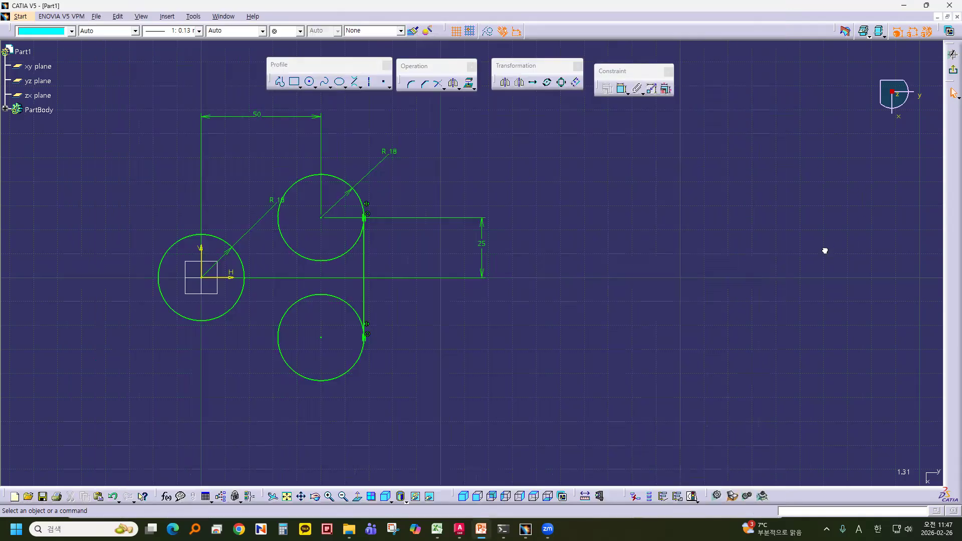
{"action": "middle_click_drag", "start_coordinate": [565, 307], "coordinate": [682, 220]}
{"action": "mouse_move", "coordinate": [634, 253]}
{"action": "middle_mouse_down"}
{"action": "mouse_move", "coordinate": [565, 322]}
{"action": "mouse_move", "coordinate": [482, 373]}
{"action": "middle_mouse_up"}
{"action": "middle_click_drag", "start_coordinate": [538, 331], "coordinate": [603, 300]}
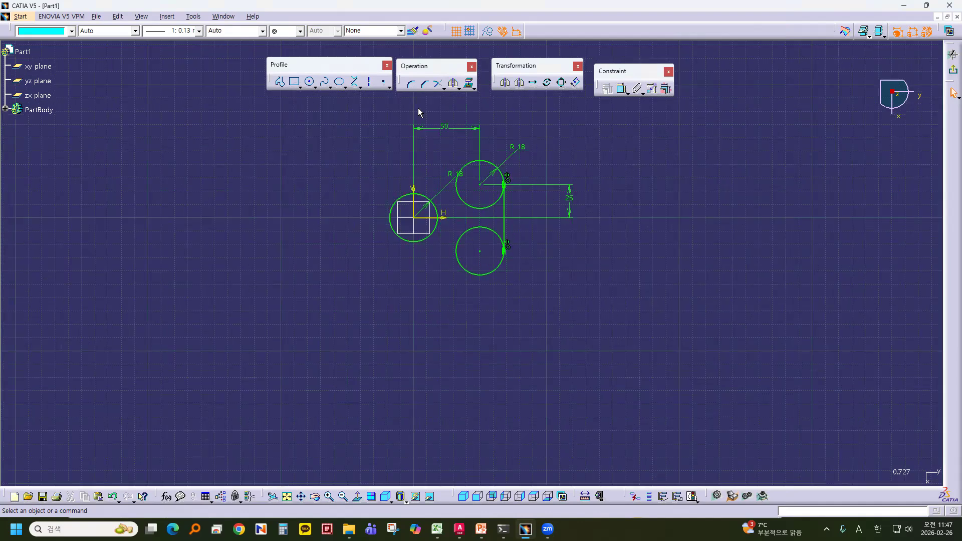
{"action": "mouse_move", "coordinate": [418, 107]}
{"action": "middle_mouse_down"}
{"action": "mouse_move", "coordinate": [288, 165]}
{"action": "mouse_move", "coordinate": [344, 168]}
{"action": "middle_mouse_up"}
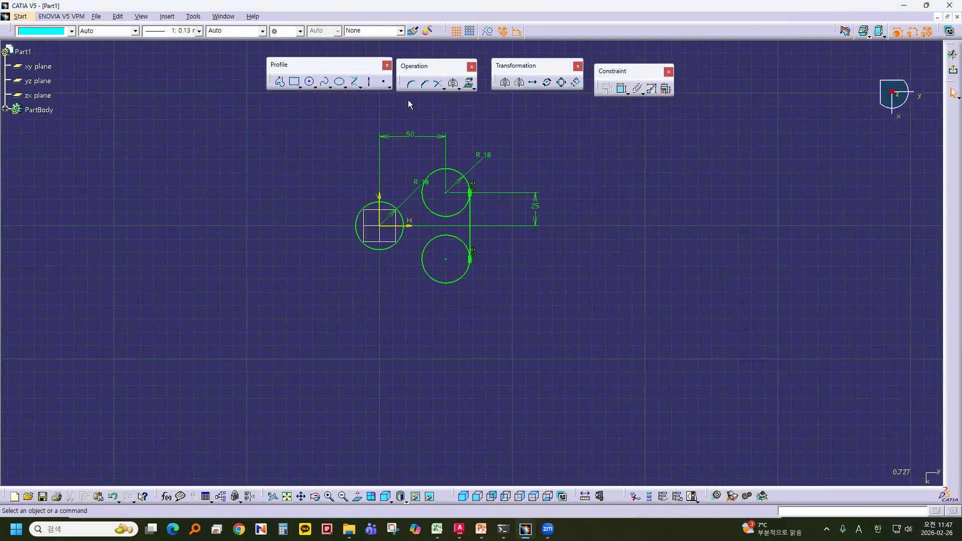
{"action": "left_click", "coordinate": [410, 85]}
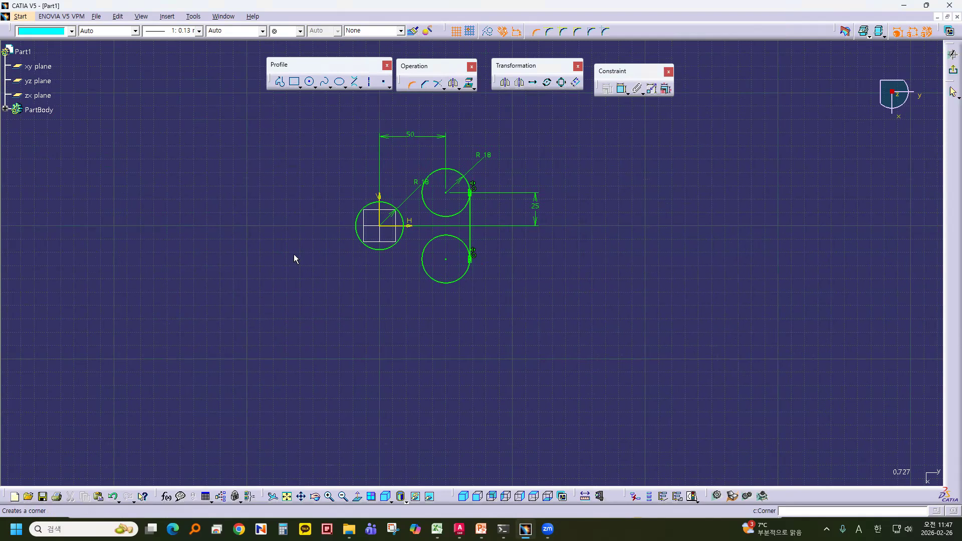
{"action": "middle_click_drag", "start_coordinate": [427, 325], "coordinate": [448, 305]}
{"action": "left_click", "coordinate": [448, 305]}
{"action": "mouse_move", "coordinate": [448, 305]}
{"action": "middle_mouse_down"}
{"action": "mouse_move", "coordinate": [455, 273]}
{"action": "mouse_move", "coordinate": [396, 288]}
{"action": "middle_mouse_up"}
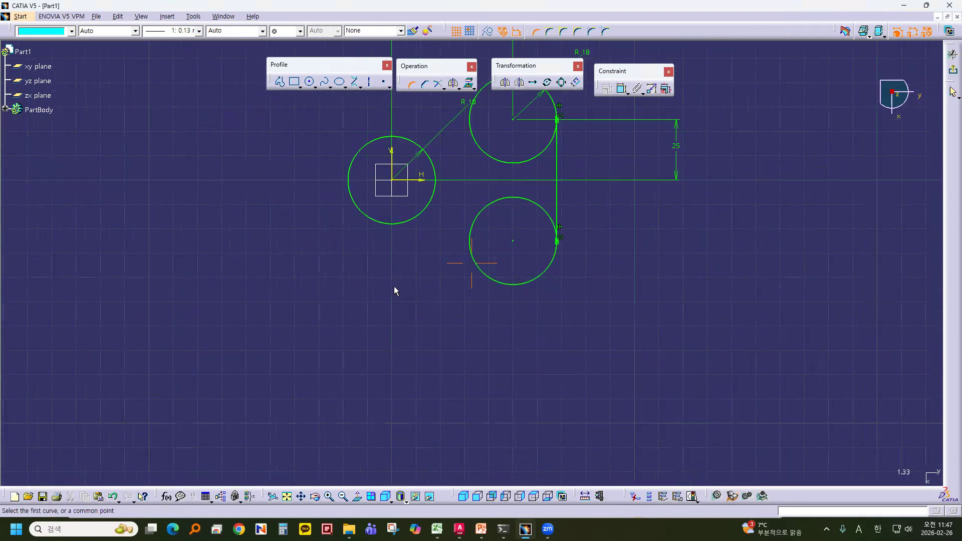
{"action": "middle_click_drag", "start_coordinate": [396, 232], "coordinate": [400, 224]}
{"action": "left_click", "coordinate": [398, 223]}
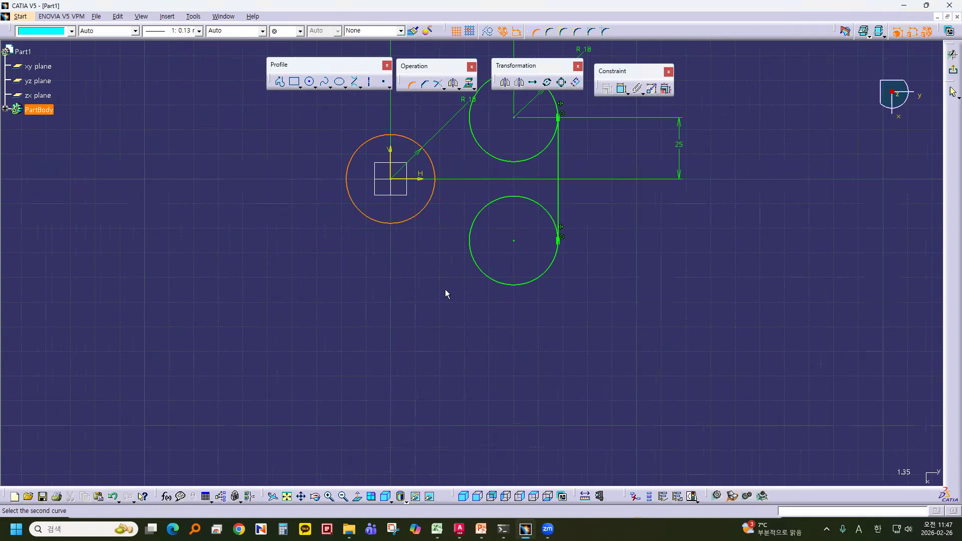
{"action": "left_click", "coordinate": [476, 262]}
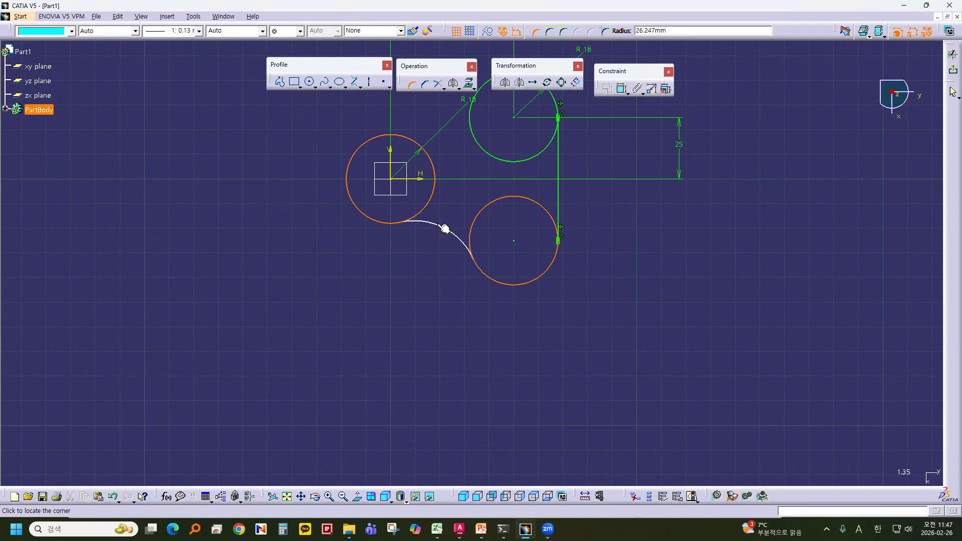
{"action": "left_click", "coordinate": [441, 235]}
Step: Set the radius of the corner between the origin circle and the lower circle to 100 mm
{"action": "mouse_move", "coordinate": [441, 329]}
{"action": "middle_mouse_down"}
{"action": "mouse_move", "coordinate": [427, 338]}
{"action": "mouse_move", "coordinate": [426, 311]}
{"action": "middle_mouse_up"}
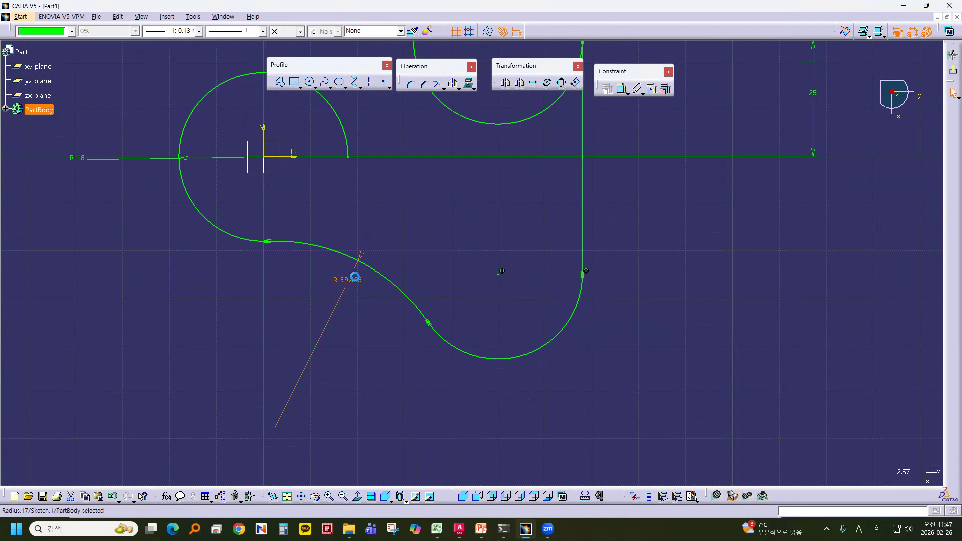
{"action": "double_click", "coordinate": [356, 278]}
{"action": "type", "text": "100mm"}
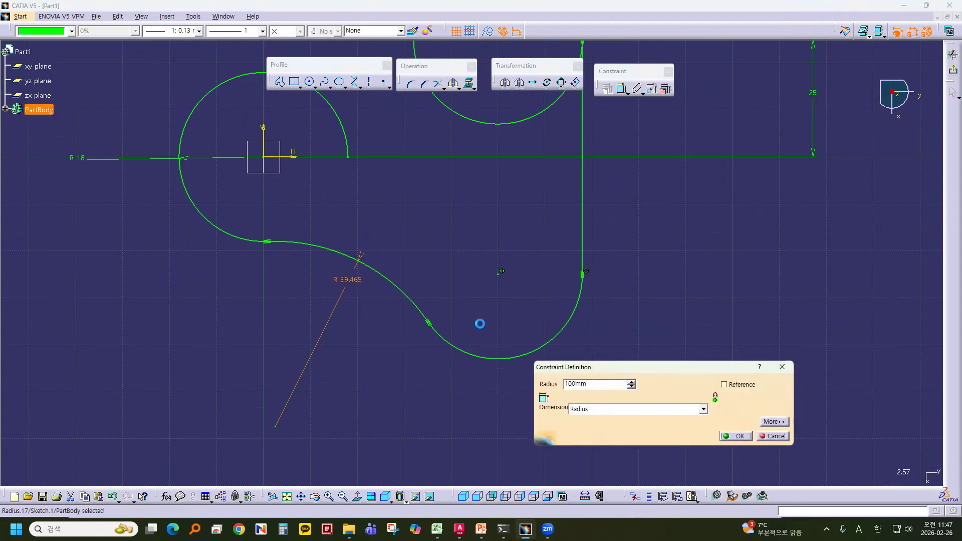
{"action": "key", "text": "Return"}
Step: Check the outline's other curved side in the PowerPoint drawing, and return to the sketch in CATIA
{"action": "left_click", "coordinate": [481, 529]}
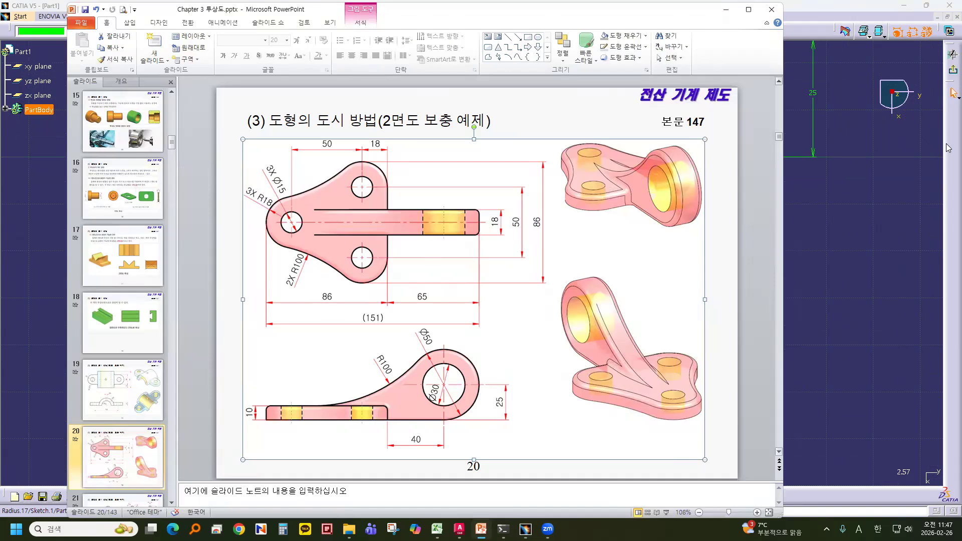
{"action": "left_click", "coordinate": [876, 257]}
{"action": "mouse_move", "coordinate": [676, 235]}
{"action": "middle_mouse_down"}
{"action": "mouse_move", "coordinate": [682, 264]}
{"action": "mouse_move", "coordinate": [629, 284]}
{"action": "mouse_move", "coordinate": [542, 378]}
{"action": "middle_mouse_up"}
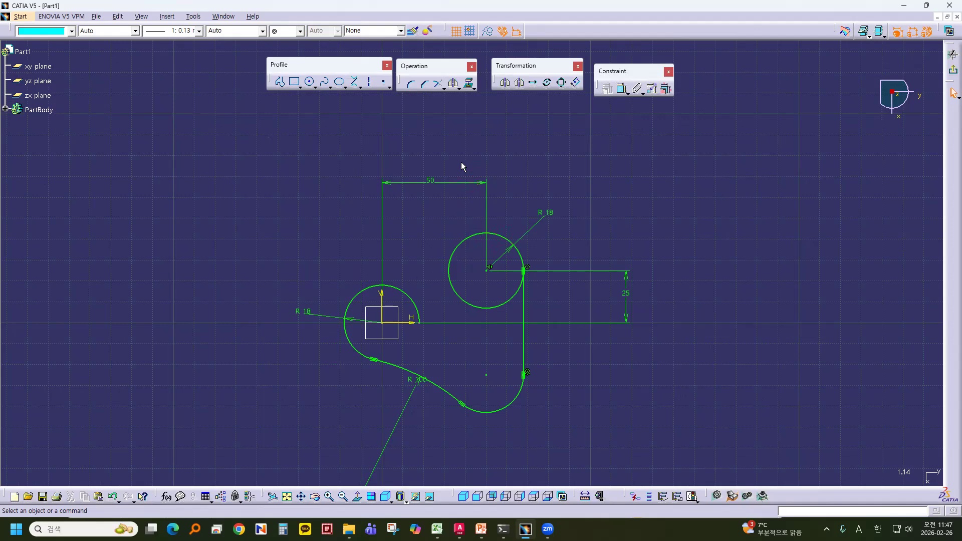
{"action": "mouse_move", "coordinate": [451, 129]}
{"action": "middle_mouse_down"}
{"action": "mouse_move", "coordinate": [449, 163]}
{"action": "mouse_move", "coordinate": [490, 196]}
{"action": "middle_mouse_up"}
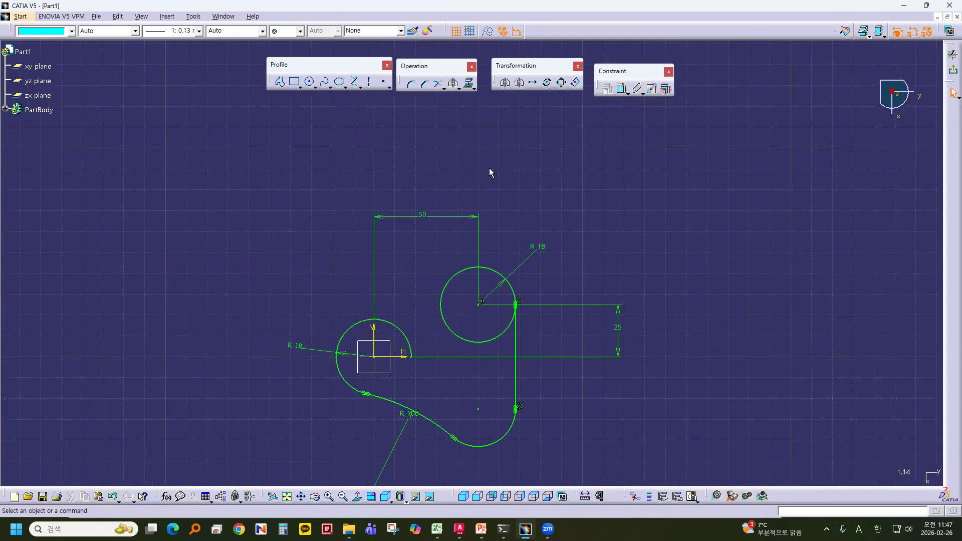
{"action": "left_click", "coordinate": [309, 82]}
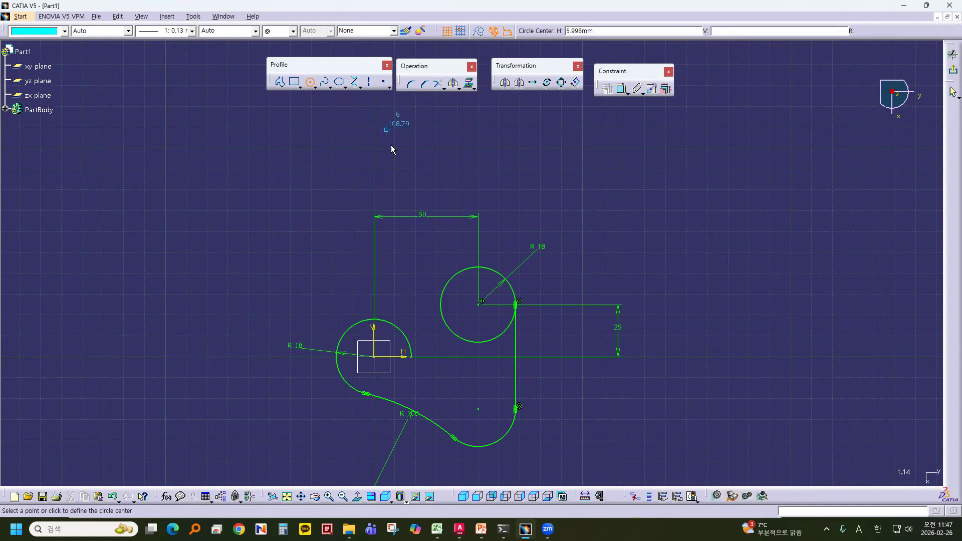
{"action": "middle_click_drag", "start_coordinate": [391, 145], "coordinate": [336, 195]}
{"action": "left_click", "coordinate": [319, 179]}
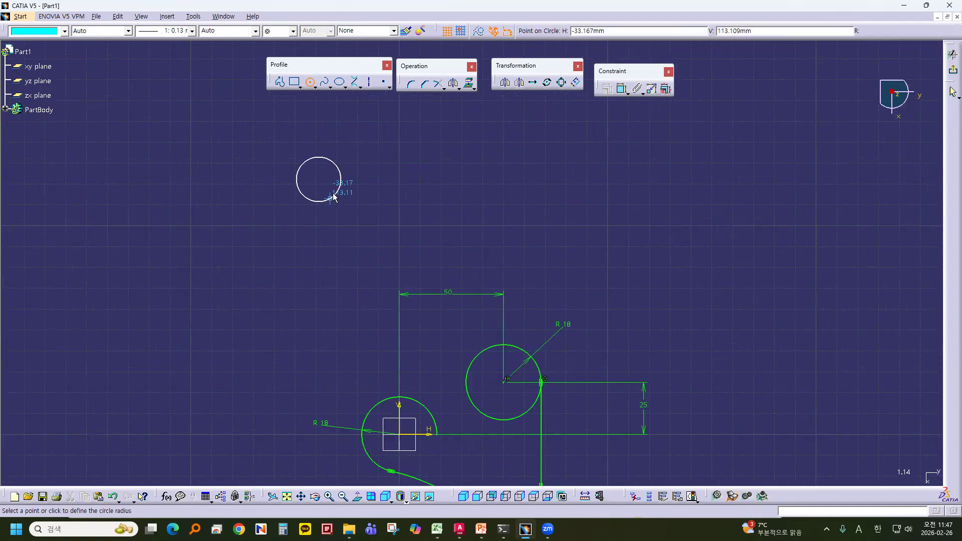
{"action": "left_click", "coordinate": [312, 81]}
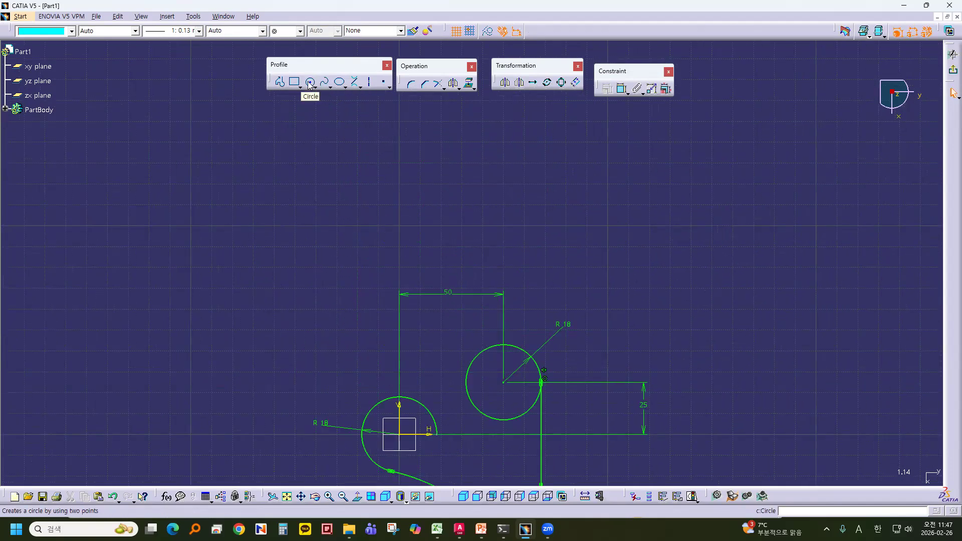
Step: Sketch a free circle of about 26 mm radius above the origin circle, left of the V axis
{"action": "left_click", "coordinate": [308, 82]}
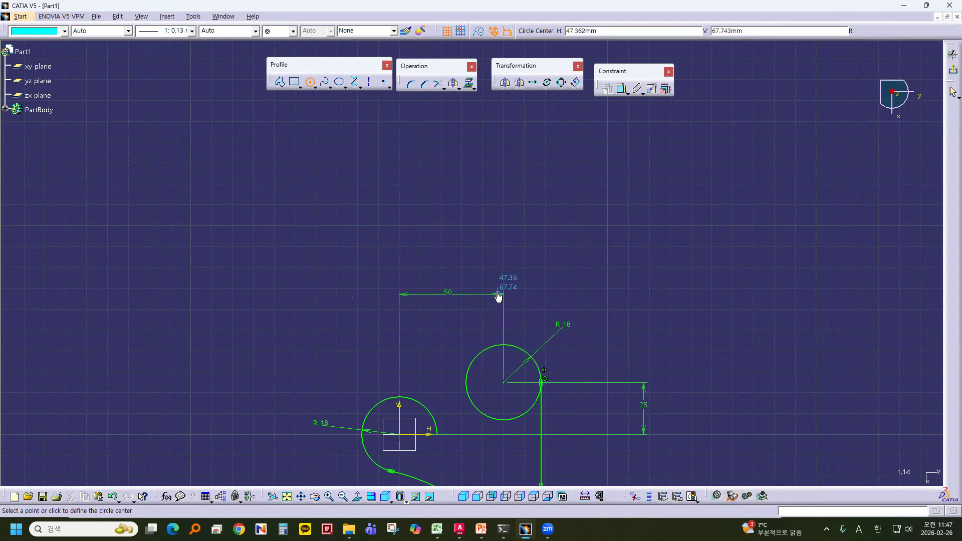
{"action": "mouse_move", "coordinate": [543, 305]}
{"action": "middle_mouse_down"}
{"action": "mouse_move", "coordinate": [540, 257]}
{"action": "mouse_move", "coordinate": [507, 199]}
{"action": "middle_mouse_up"}
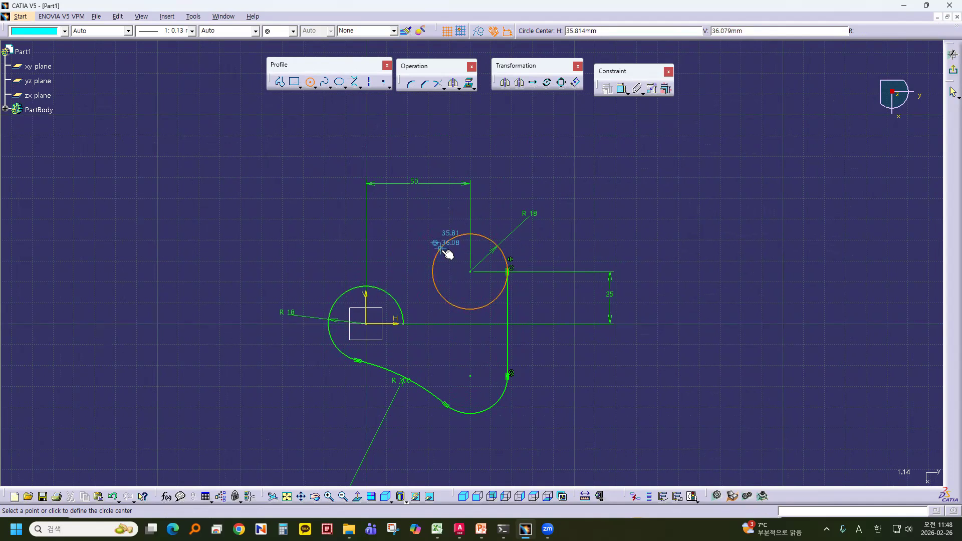
{"action": "middle_click_drag", "start_coordinate": [416, 265], "coordinate": [425, 328]}
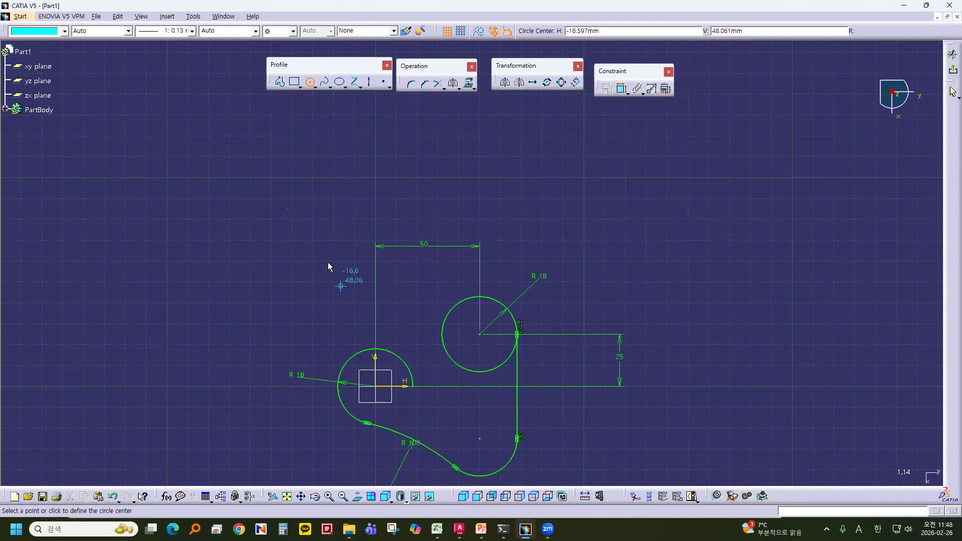
{"action": "left_click", "coordinate": [347, 220]}
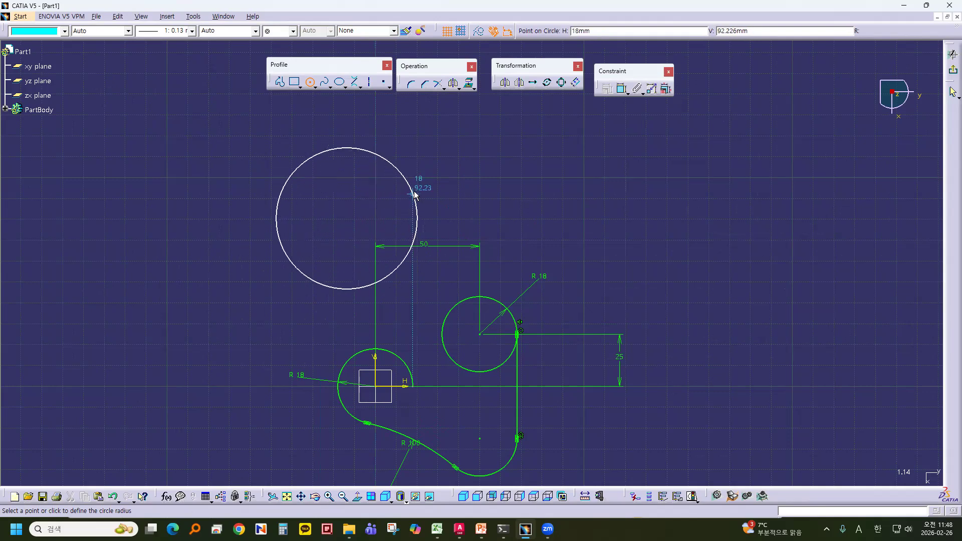
{"action": "left_click", "coordinate": [390, 179]}
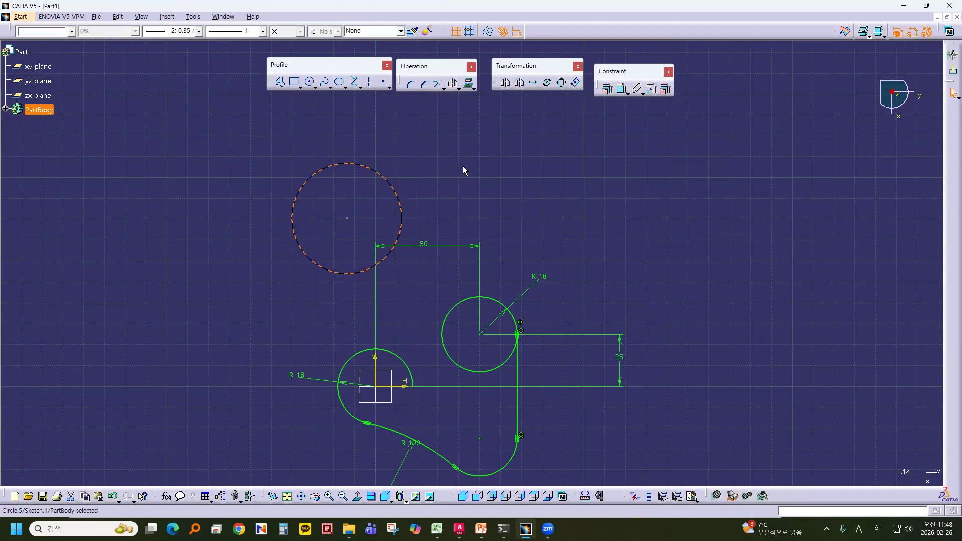
Step: Dimension the new free circle's radius and set it to 100 mm
{"action": "left_click", "coordinate": [621, 88]}
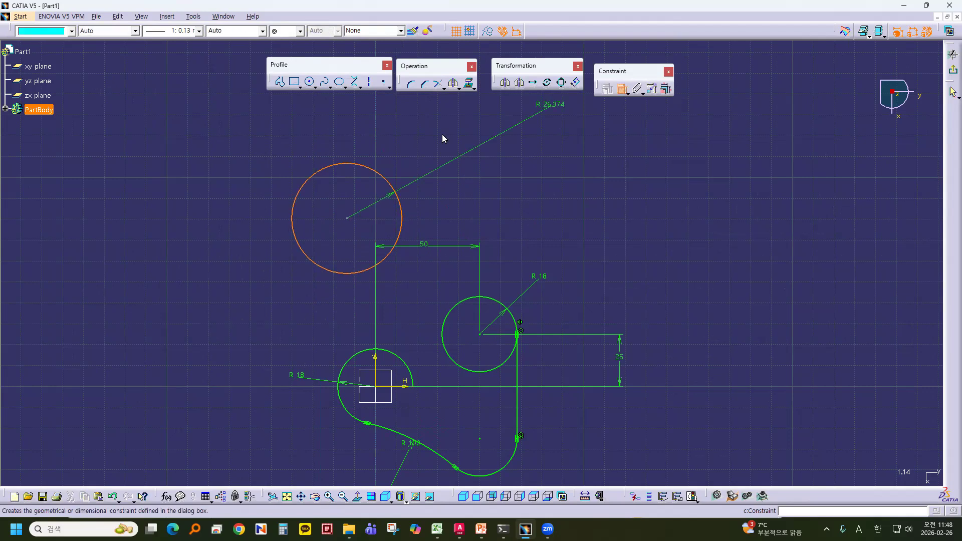
{"action": "left_click", "coordinate": [242, 272]}
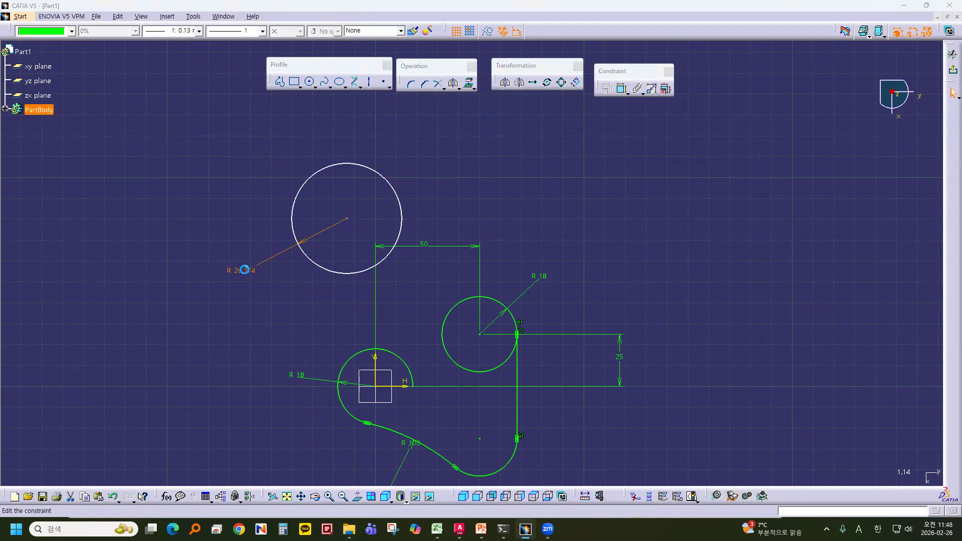
{"action": "double_click", "coordinate": [248, 270]}
{"action": "type", "text": "100"}
{"action": "key", "text": "Return"}
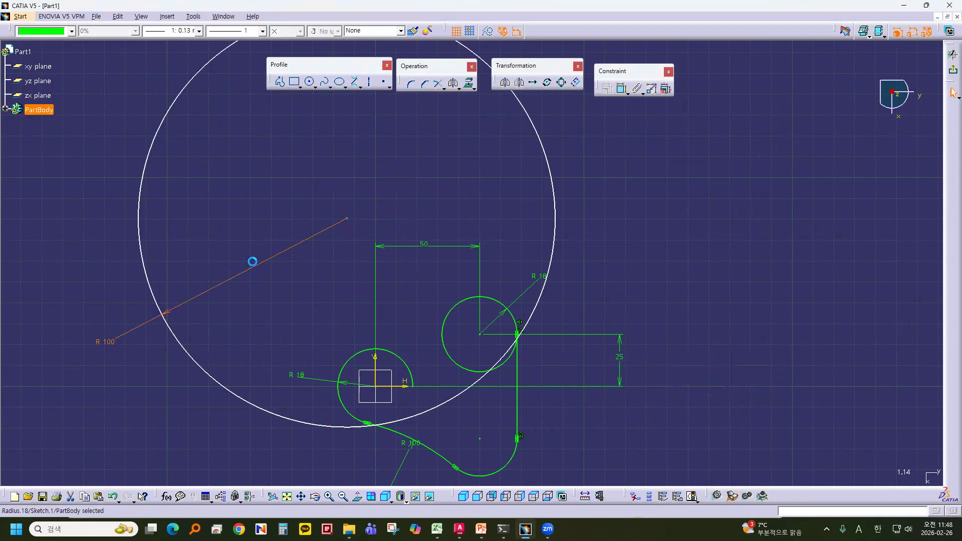
Step: Move the R100 circle up and left until it is clear of both R18 outlines
{"action": "left_click_drag", "start_coordinate": [562, 210], "coordinate": [529, 113]}
{"action": "left_click", "coordinate": [617, 181]}
{"action": "mouse_move", "coordinate": [617, 180]}
{"action": "middle_mouse_down"}
{"action": "mouse_move", "coordinate": [539, 272]}
{"action": "mouse_move", "coordinate": [533, 305]}
{"action": "mouse_move", "coordinate": [469, 276]}
{"action": "middle_mouse_up"}
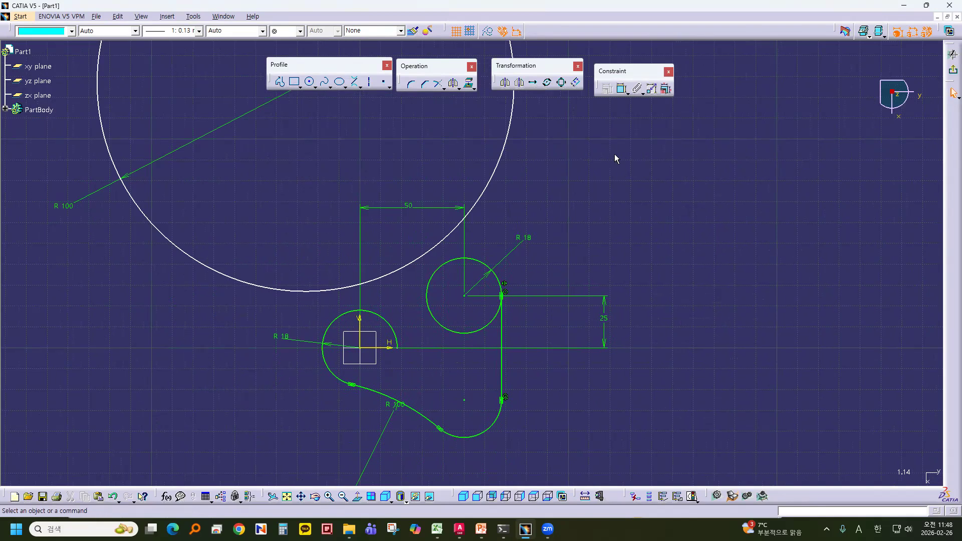
Step: Make the large R100 circle tangent to the R18 circle right of the V axis
{"action": "left_click", "coordinate": [478, 195]}
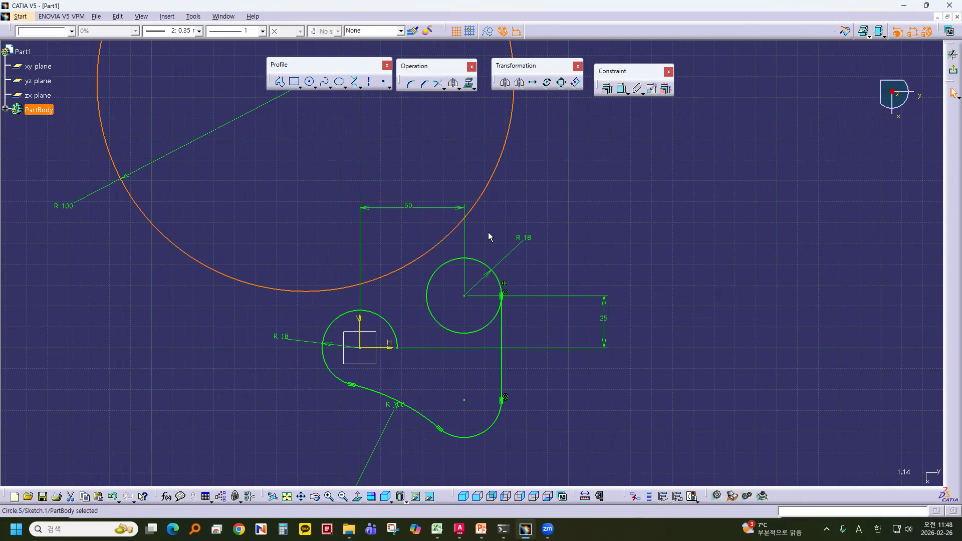
{"action": "left_click", "coordinate": [475, 260], "text": "ctrl"}
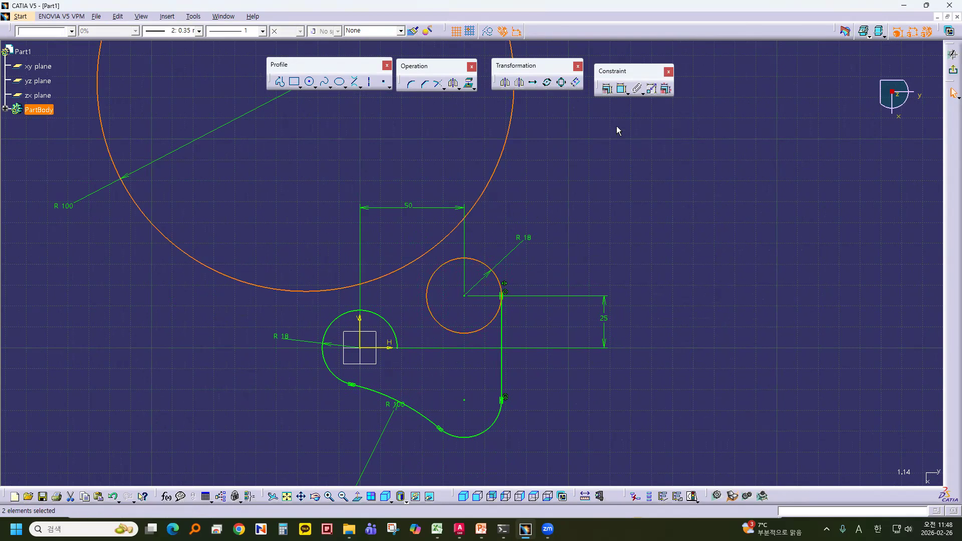
{"action": "left_click", "coordinate": [607, 90]}
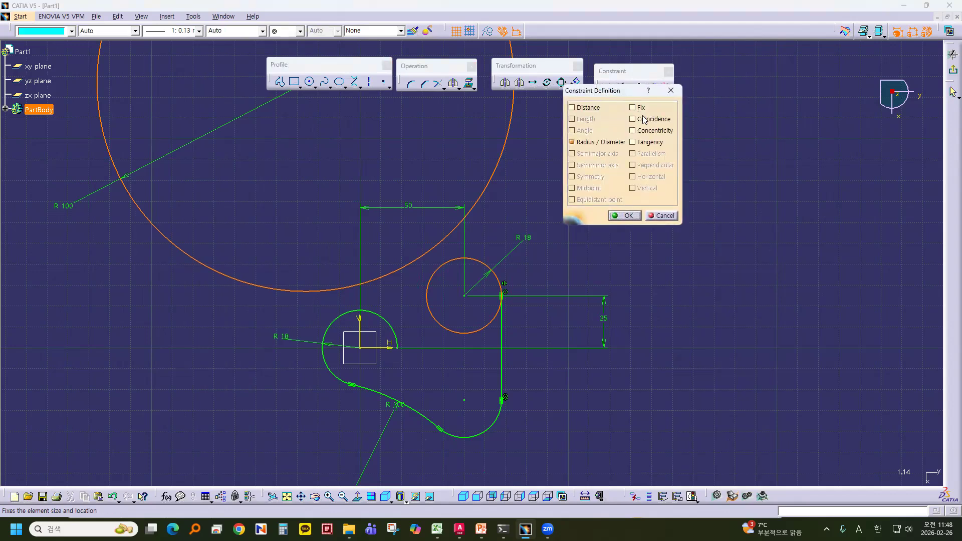
{"action": "left_click", "coordinate": [633, 142]}
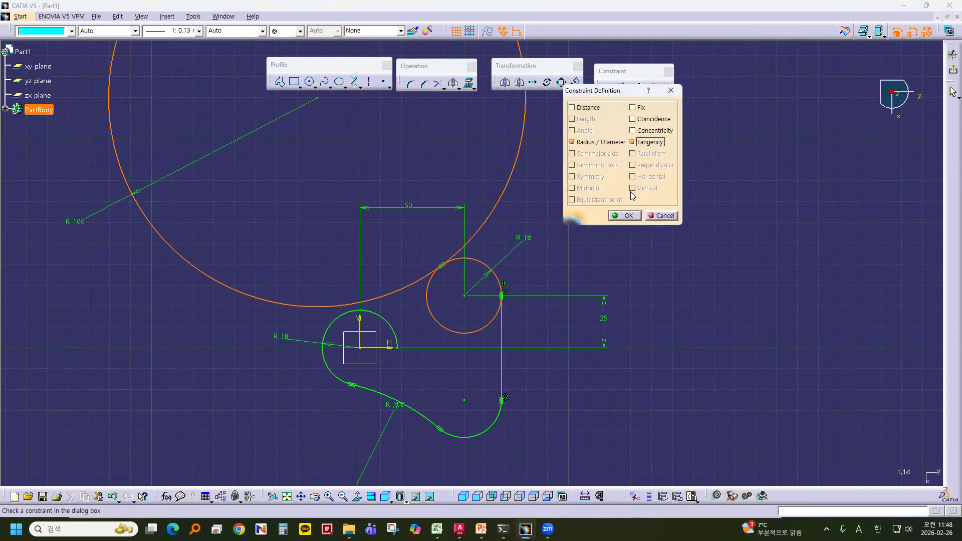
{"action": "left_click", "coordinate": [618, 215]}
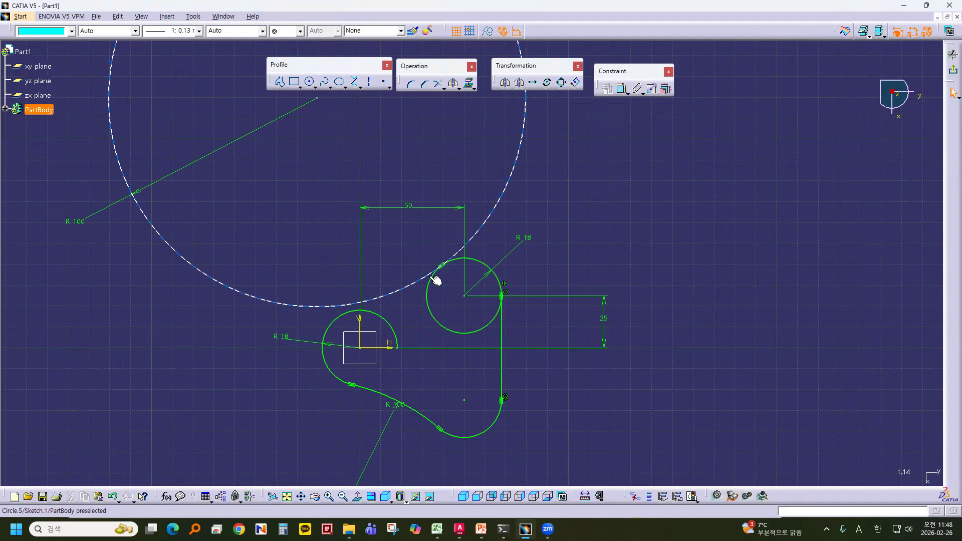
Step: Make the large R100 circle tangent to the R18 arc around the origin
{"action": "mouse_move", "coordinate": [486, 303]}
{"action": "middle_mouse_down"}
{"action": "mouse_move", "coordinate": [544, 288]}
{"action": "mouse_move", "coordinate": [526, 232]}
{"action": "mouse_move", "coordinate": [547, 265]}
{"action": "middle_mouse_up"}
{"action": "left_click", "coordinate": [524, 232]}
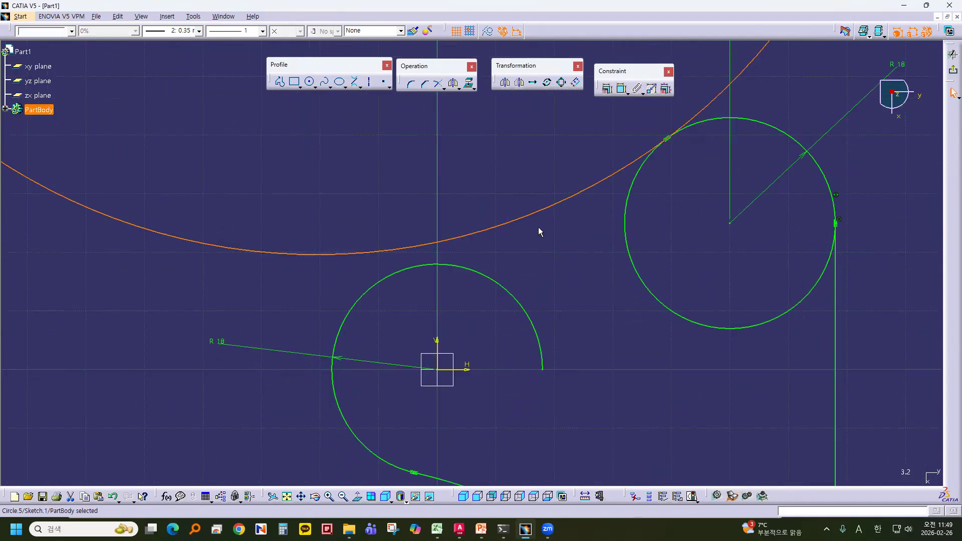
{"action": "left_click", "coordinate": [462, 272], "text": "ctrl"}
{"action": "left_click", "coordinate": [606, 89]}
{"action": "left_click", "coordinate": [650, 142]}
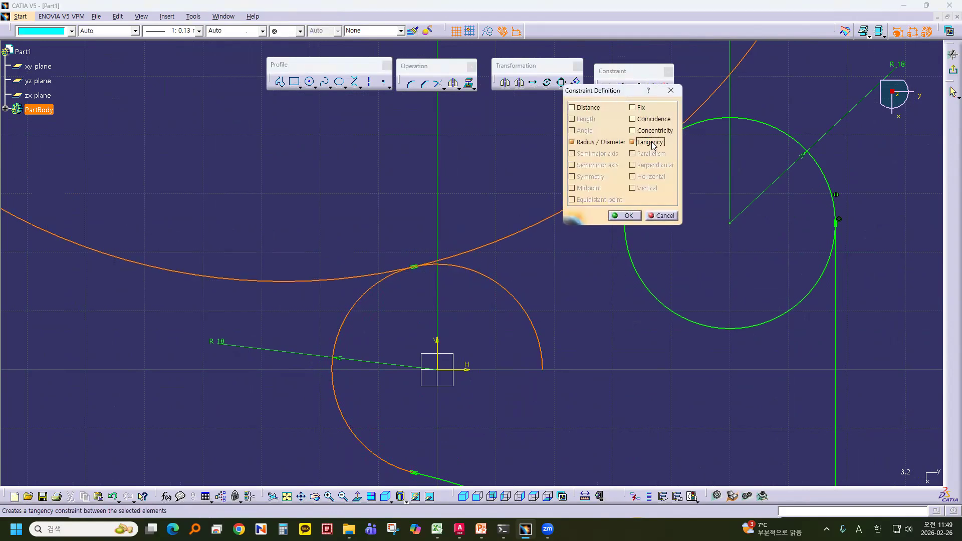
{"action": "left_click", "coordinate": [620, 216]}
Step: Examine the R100 circle's tangent points with both R18 outlines and the rest of the profile
{"action": "mouse_move", "coordinate": [551, 236]}
{"action": "middle_mouse_down"}
{"action": "mouse_move", "coordinate": [570, 338]}
{"action": "mouse_move", "coordinate": [565, 369]}
{"action": "mouse_move", "coordinate": [653, 244]}
{"action": "middle_mouse_up"}
{"action": "middle_click_drag", "start_coordinate": [484, 222], "coordinate": [411, 326]}
{"action": "mouse_move", "coordinate": [303, 262]}
{"action": "middle_mouse_down"}
{"action": "mouse_move", "coordinate": [463, 360]}
{"action": "mouse_move", "coordinate": [458, 372]}
{"action": "middle_mouse_up"}
{"action": "mouse_move", "coordinate": [272, 213]}
{"action": "middle_mouse_down"}
{"action": "mouse_move", "coordinate": [313, 233]}
{"action": "mouse_move", "coordinate": [582, 190]}
{"action": "mouse_move", "coordinate": [402, 257]}
{"action": "middle_mouse_up"}
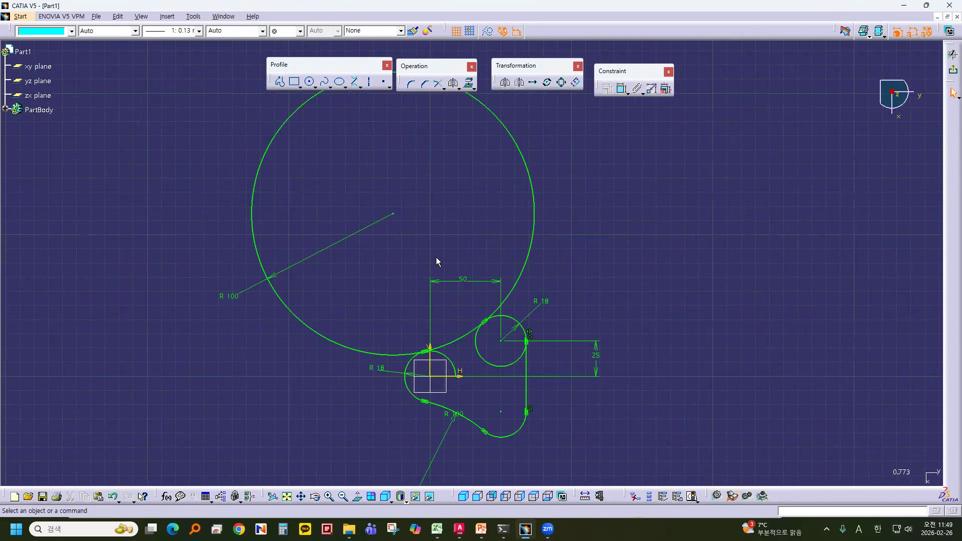
{"action": "mouse_move", "coordinate": [615, 245]}
{"action": "middle_mouse_down"}
{"action": "mouse_move", "coordinate": [559, 261]}
{"action": "mouse_move", "coordinate": [574, 260]}
{"action": "mouse_move", "coordinate": [606, 200]}
{"action": "middle_mouse_up"}
{"action": "middle_click_drag", "start_coordinate": [577, 249], "coordinate": [672, 116]}
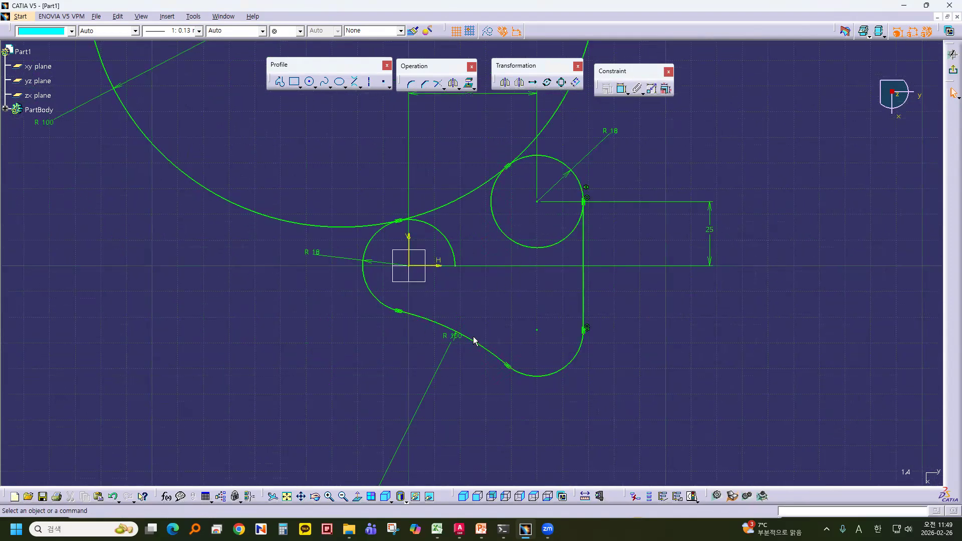
{"action": "middle_click_drag", "start_coordinate": [479, 245], "coordinate": [386, 298]}
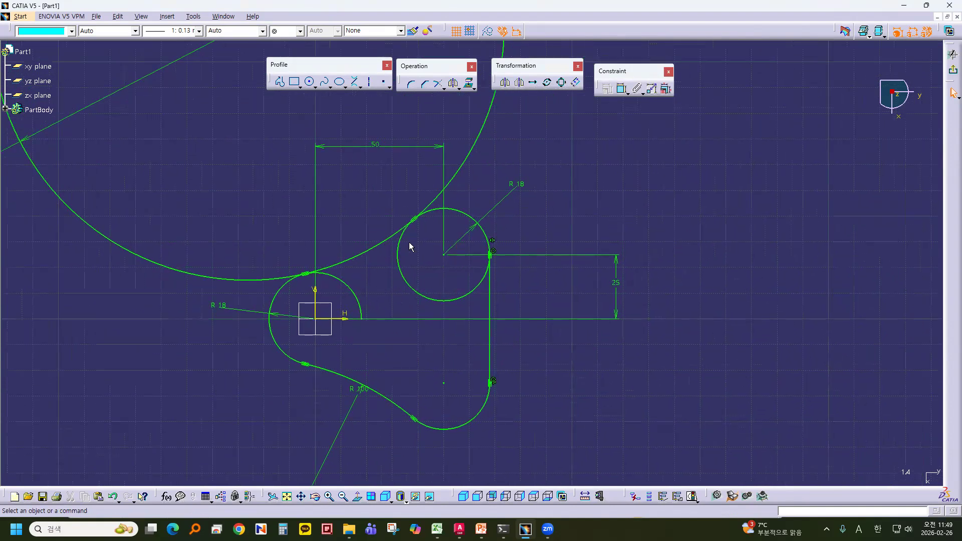
{"action": "mouse_move", "coordinate": [558, 165]}
{"action": "middle_mouse_down"}
{"action": "mouse_move", "coordinate": [536, 140]}
{"action": "mouse_move", "coordinate": [543, 142]}
{"action": "mouse_move", "coordinate": [516, 181]}
{"action": "middle_mouse_up"}
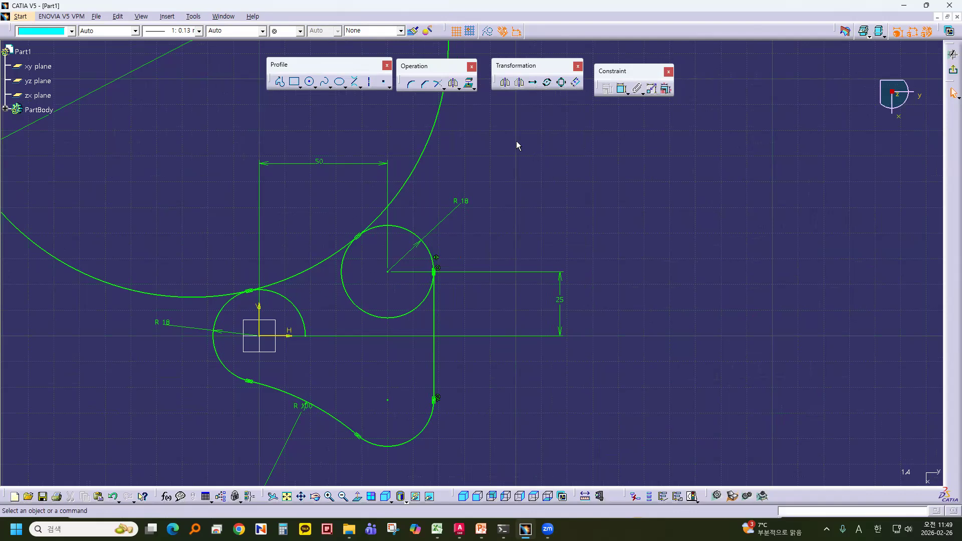
{"action": "middle_click_drag", "start_coordinate": [469, 118], "coordinate": [365, 146]}
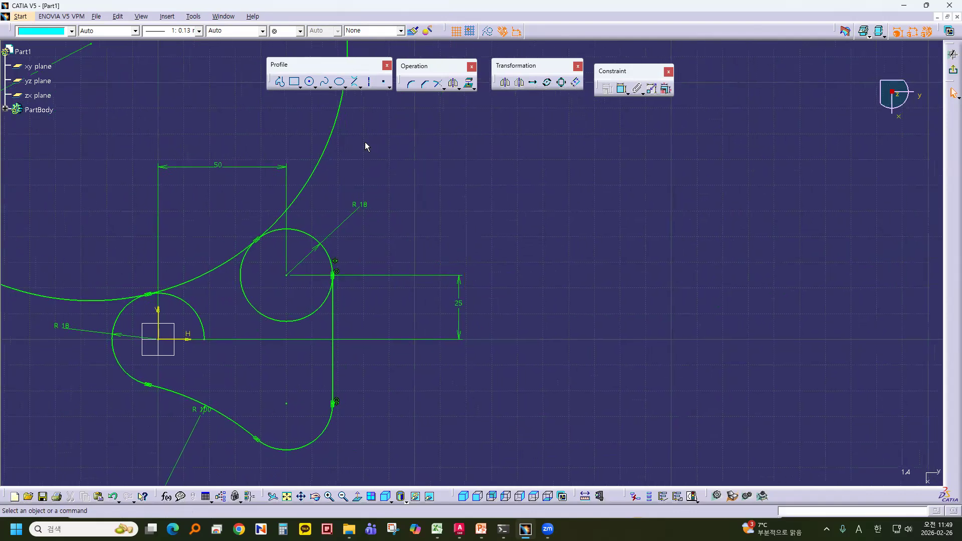
Step: Trim the origin R18 arc and the large R100 circle together at their tangent point, keeping the outer outline
{"action": "left_click", "coordinate": [439, 84]}
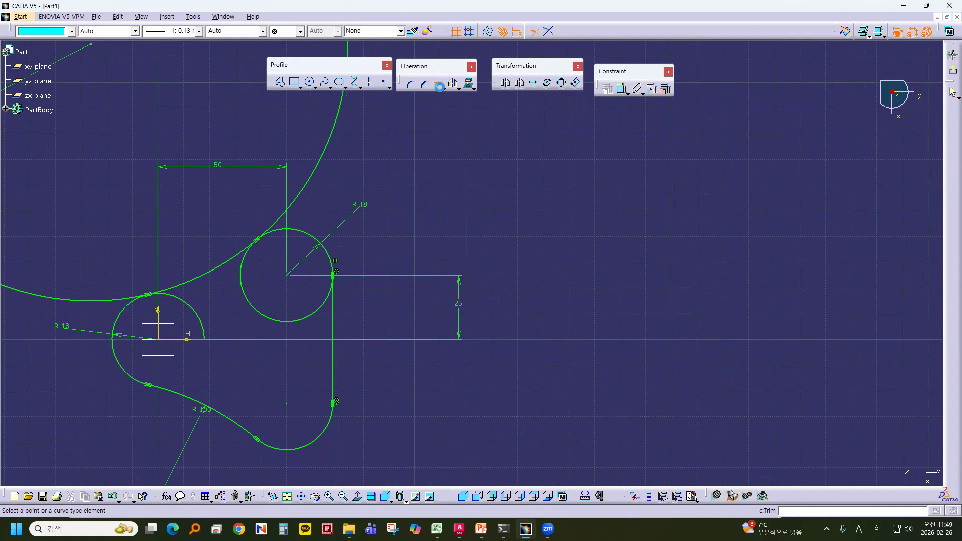
{"action": "mouse_move", "coordinate": [432, 161]}
{"action": "middle_mouse_down"}
{"action": "mouse_move", "coordinate": [543, 172]}
{"action": "mouse_move", "coordinate": [617, 145]}
{"action": "mouse_move", "coordinate": [660, 179]}
{"action": "mouse_move", "coordinate": [449, 239]}
{"action": "mouse_move", "coordinate": [457, 264]}
{"action": "mouse_move", "coordinate": [413, 249]}
{"action": "mouse_move", "coordinate": [561, 217]}
{"action": "middle_mouse_up"}
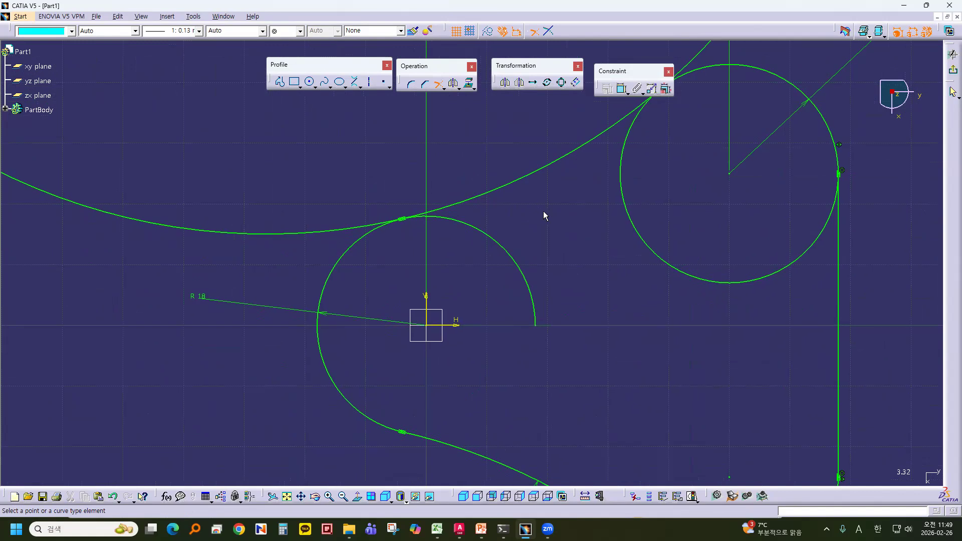
{"action": "mouse_move", "coordinate": [566, 217]}
{"action": "middle_mouse_down"}
{"action": "mouse_move", "coordinate": [401, 146]}
{"action": "mouse_move", "coordinate": [387, 155]}
{"action": "mouse_move", "coordinate": [403, 270]}
{"action": "middle_mouse_up"}
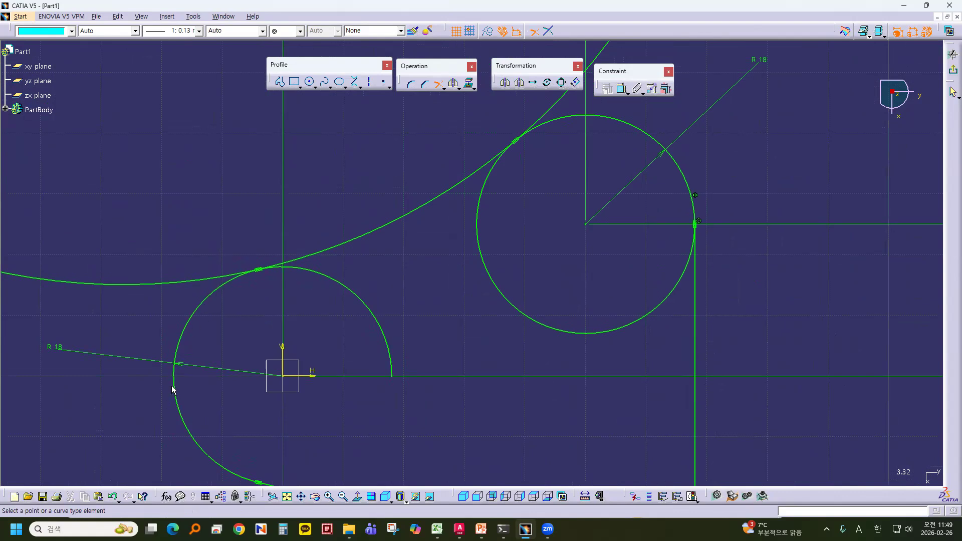
{"action": "middle_click_drag", "start_coordinate": [397, 232], "coordinate": [379, 272], "text": "ctrl"}
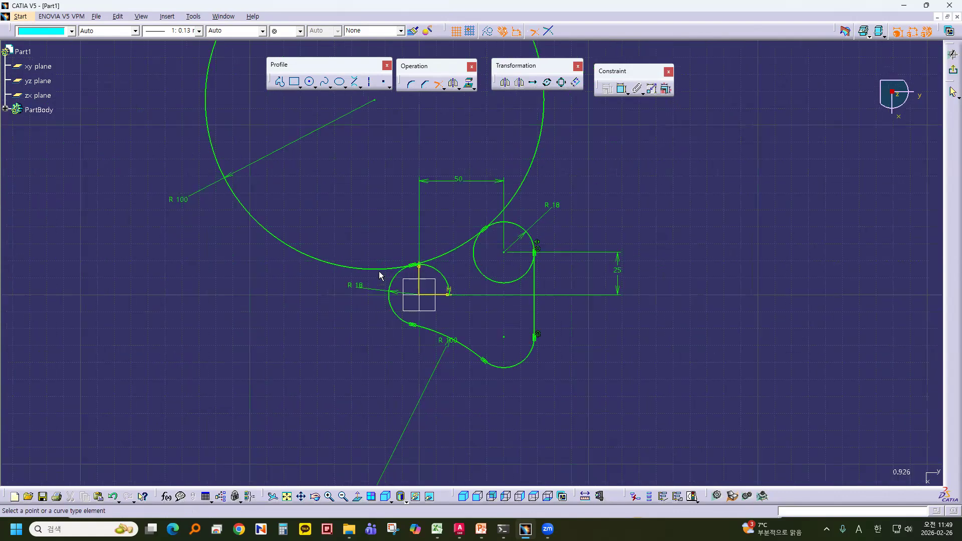
{"action": "mouse_move", "coordinate": [474, 313]}
{"action": "middle_mouse_down"}
{"action": "mouse_move", "coordinate": [522, 302]}
{"action": "mouse_move", "coordinate": [552, 204]}
{"action": "mouse_move", "coordinate": [552, 253]}
{"action": "mouse_move", "coordinate": [363, 312]}
{"action": "middle_mouse_up"}
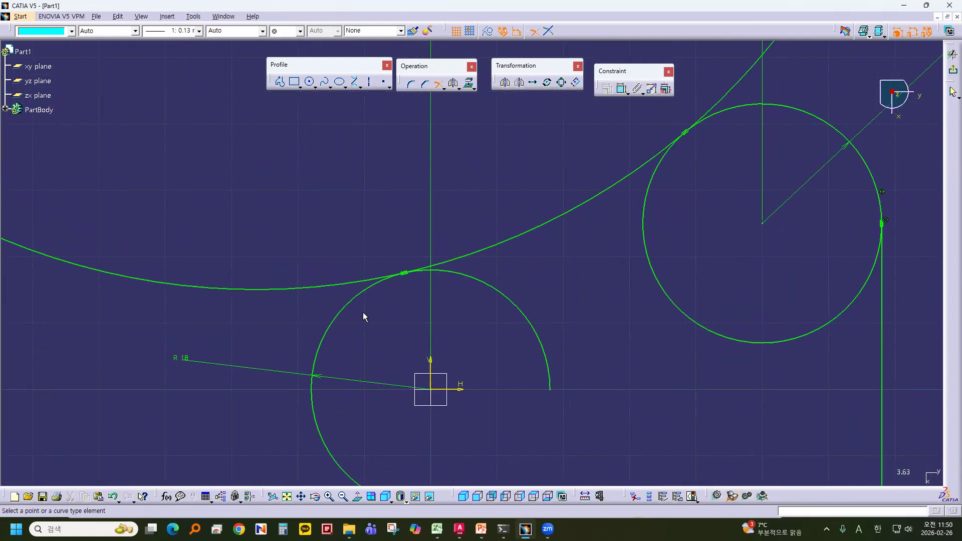
{"action": "left_click", "coordinate": [336, 319]}
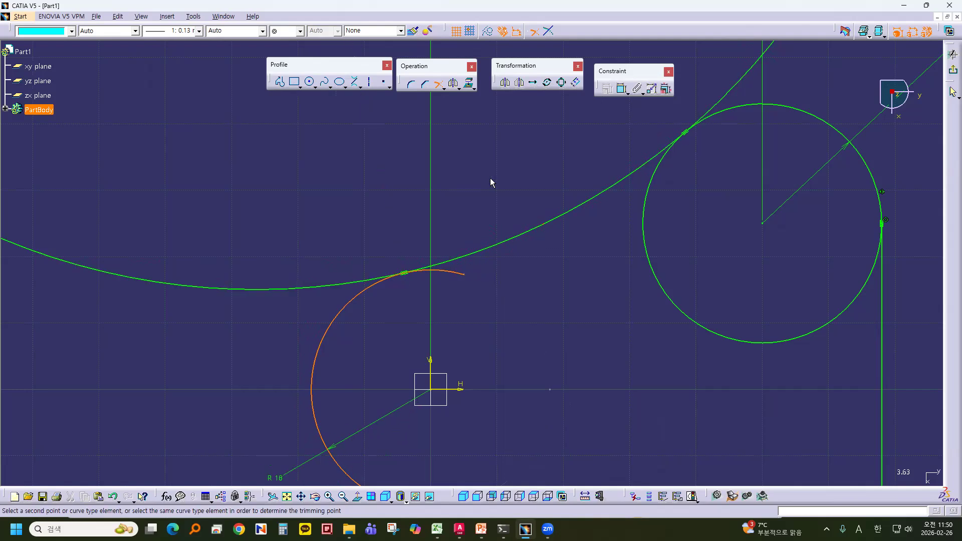
{"action": "left_click", "coordinate": [541, 231]}
Step: Trim the upper R100 arc against the upper R18 circle at their tangent point
{"action": "mouse_move", "coordinate": [595, 279]}
{"action": "middle_mouse_down", "text": "ctrl"}
{"action": "mouse_move", "coordinate": [576, 311]}
{"action": "mouse_move", "coordinate": [436, 354]}
{"action": "middle_mouse_up", "text": "ctrl"}
{"action": "left_click", "coordinate": [438, 83]}
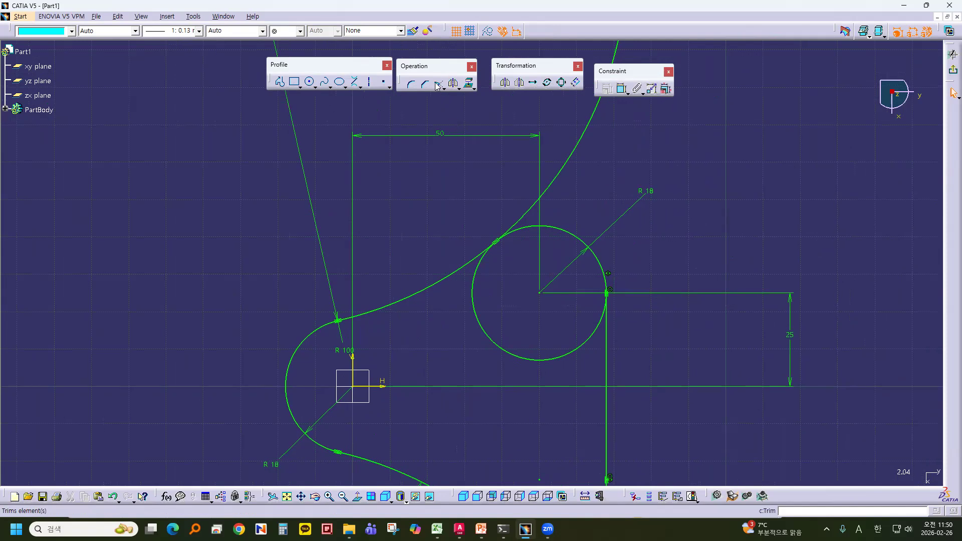
{"action": "left_click", "coordinate": [463, 260]}
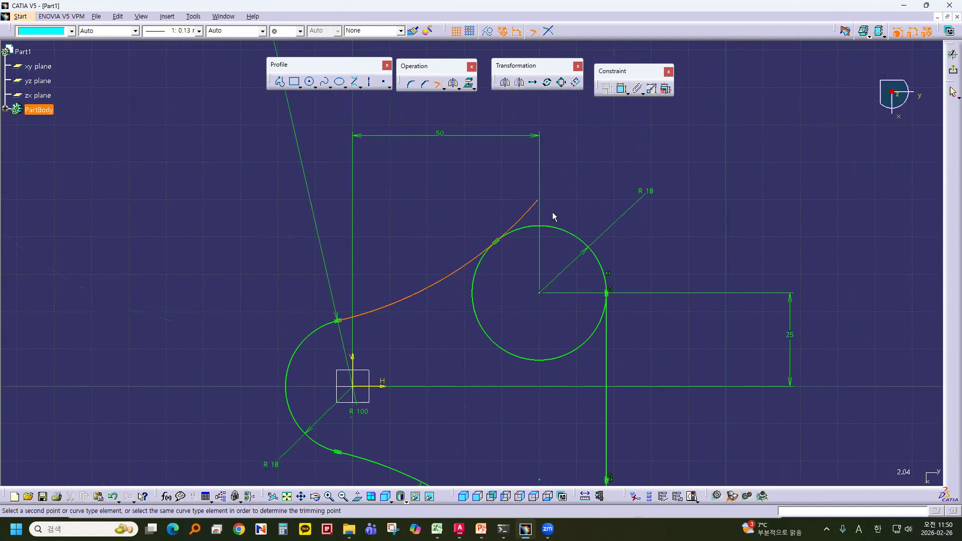
{"action": "left_click", "coordinate": [583, 241]}
Step: Trim the upper R18 arc to the vertical tangent line to finish the closed outline
{"action": "mouse_move", "coordinate": [638, 257]}
{"action": "middle_mouse_down"}
{"action": "mouse_move", "coordinate": [550, 104]}
{"action": "mouse_move", "coordinate": [571, 195]}
{"action": "middle_mouse_up"}
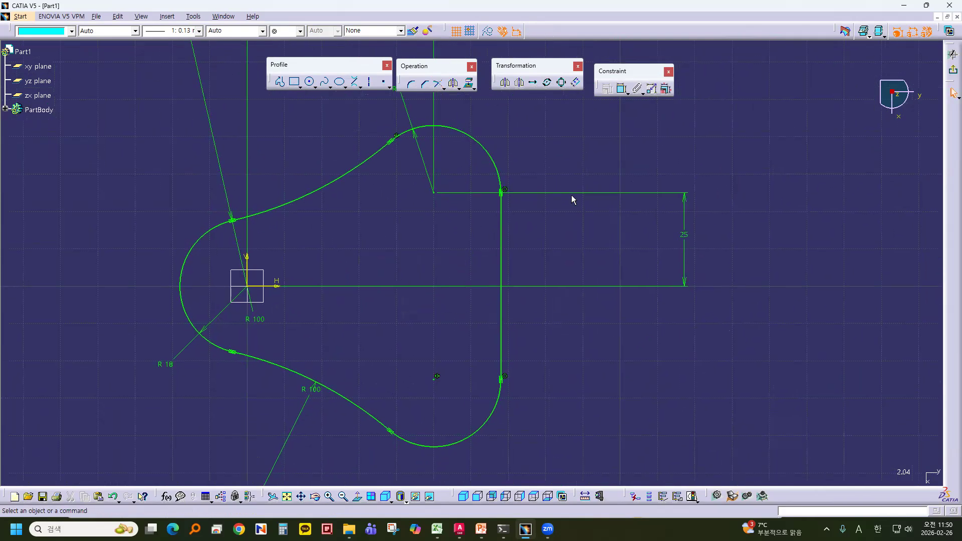
{"action": "left_click", "coordinate": [437, 83]}
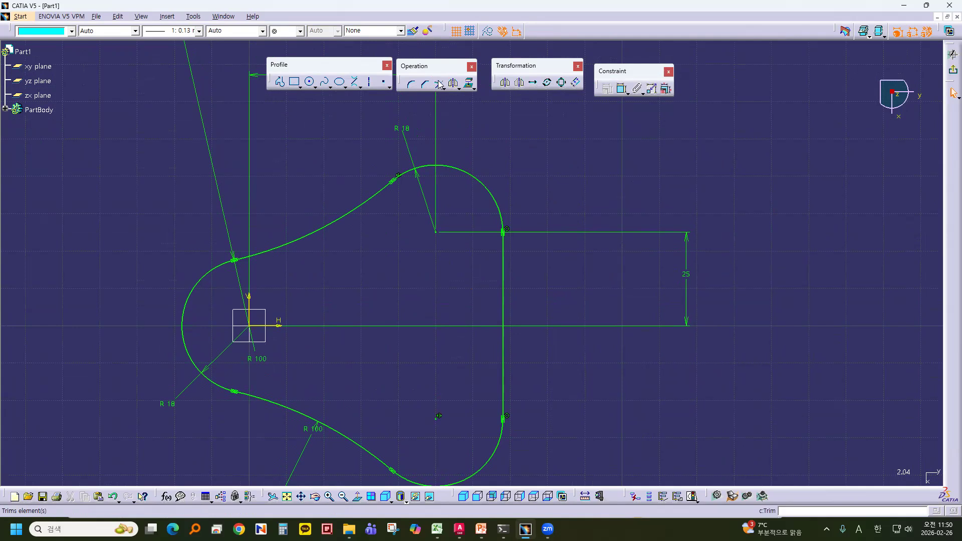
{"action": "left_click", "coordinate": [501, 205]}
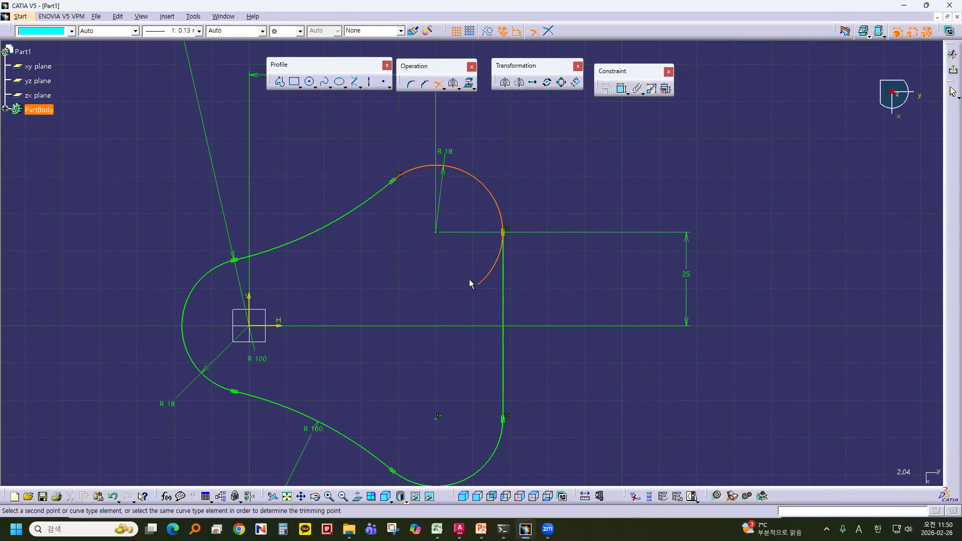
{"action": "left_click", "coordinate": [504, 318]}
Step: Reposition the upper R100 dimension beside its arc and the upper R18 dimension outside the rounded corner
{"action": "middle_click_drag", "start_coordinate": [634, 355], "coordinate": [698, 264]}
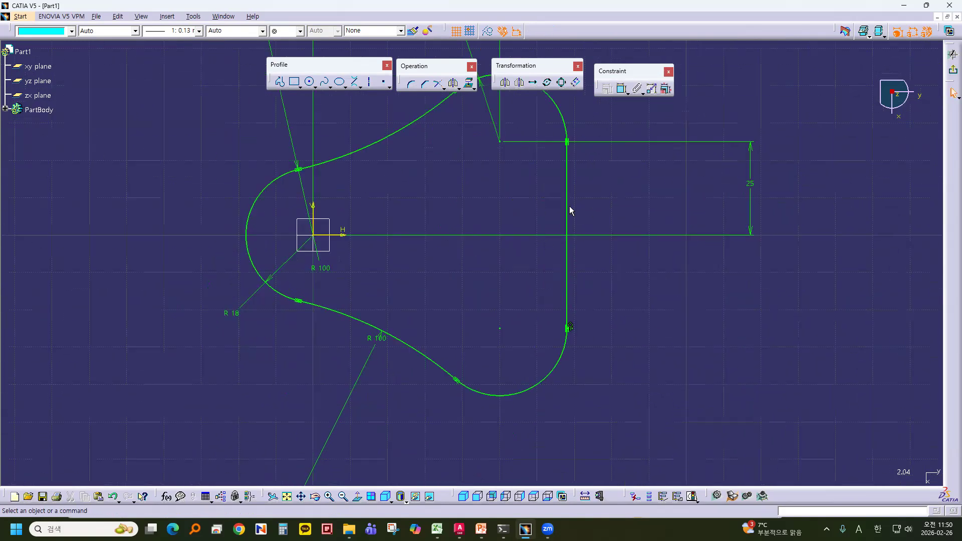
{"action": "mouse_move", "coordinate": [645, 292]}
{"action": "middle_mouse_down"}
{"action": "mouse_move", "coordinate": [620, 319]}
{"action": "mouse_move", "coordinate": [592, 315]}
{"action": "mouse_move", "coordinate": [445, 350]}
{"action": "mouse_move", "coordinate": [345, 395]}
{"action": "middle_mouse_up"}
{"action": "middle_click_drag", "start_coordinate": [464, 321], "coordinate": [494, 354]}
{"action": "double_click", "coordinate": [303, 286]}
{"action": "left_click_drag", "start_coordinate": [304, 286], "coordinate": [335, 189]}
{"action": "middle_click_drag", "start_coordinate": [526, 230], "coordinate": [457, 196]}
{"action": "mouse_move", "coordinate": [326, 194]}
{"action": "left_mouse_down"}
{"action": "mouse_move", "coordinate": [376, 200]}
{"action": "mouse_move", "coordinate": [388, 213]}
{"action": "left_mouse_up"}
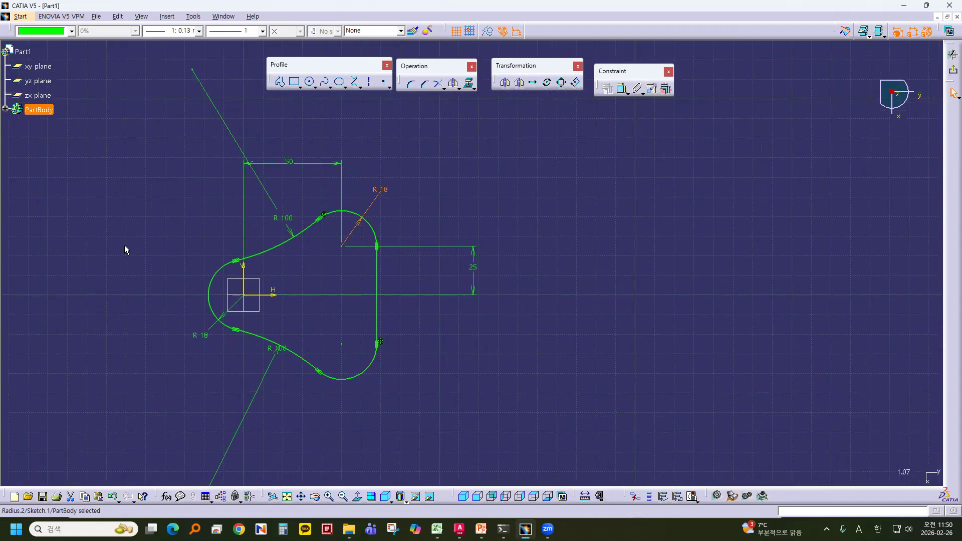
Step: Reposition the lower R100 dimension so its text sits just outside the lower curved side
{"action": "middle_click_drag", "start_coordinate": [473, 330], "coordinate": [517, 190]}
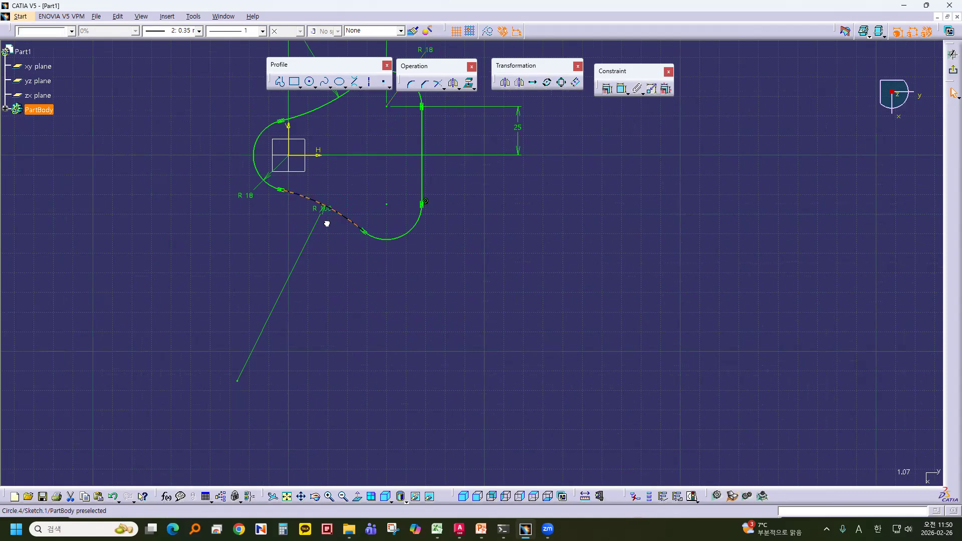
{"action": "left_click_drag", "start_coordinate": [323, 210], "coordinate": [299, 258]}
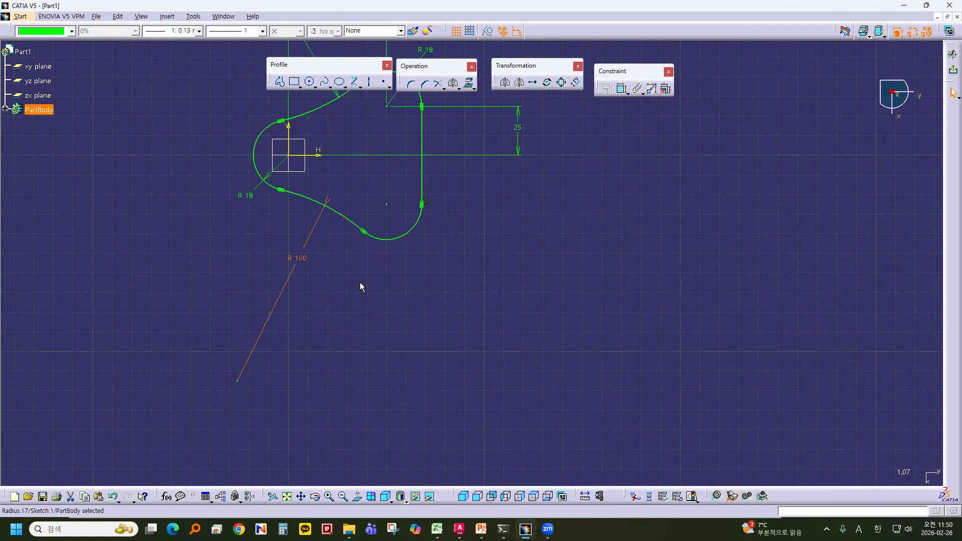
{"action": "left_click", "coordinate": [361, 283]}
{"action": "mouse_move", "coordinate": [517, 287]}
{"action": "middle_mouse_down"}
{"action": "mouse_move", "coordinate": [458, 324]}
{"action": "mouse_move", "coordinate": [431, 356]}
{"action": "mouse_move", "coordinate": [389, 344]}
{"action": "middle_mouse_up"}
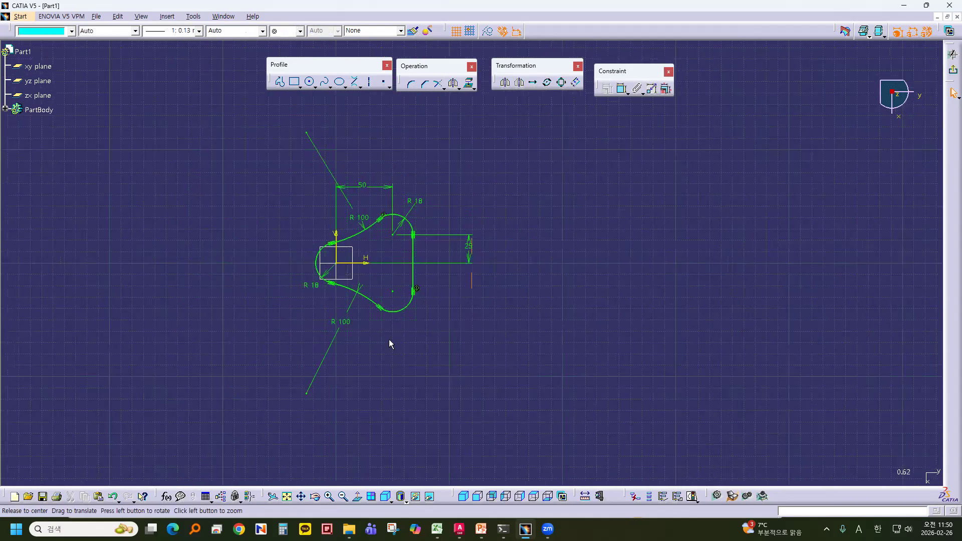
{"action": "middle_click_drag", "start_coordinate": [424, 306], "coordinate": [401, 307]}
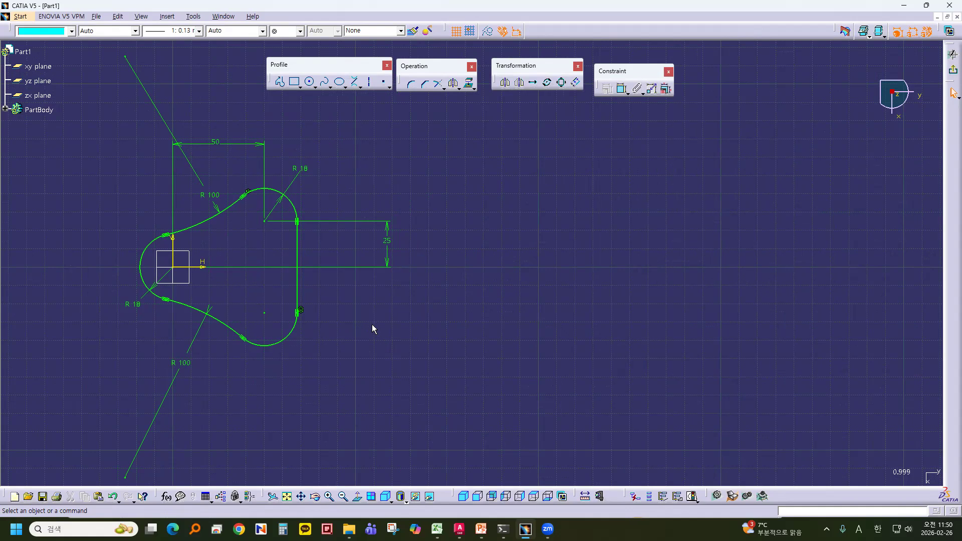
{"action": "mouse_move", "coordinate": [422, 293]}
{"action": "middle_mouse_down"}
{"action": "mouse_move", "coordinate": [509, 317]}
{"action": "mouse_move", "coordinate": [407, 308]}
{"action": "middle_mouse_up"}
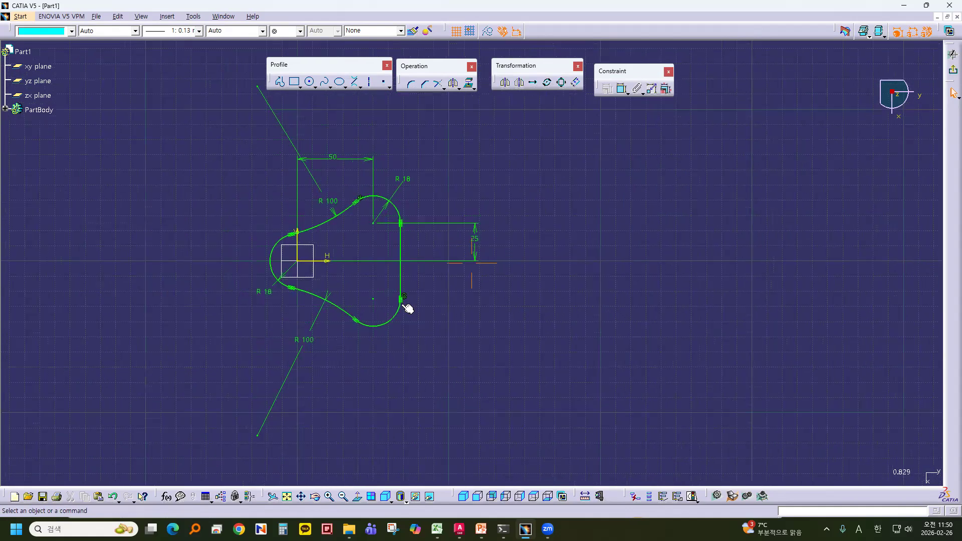
{"action": "left_click", "coordinate": [327, 295]}
{"action": "left_click_drag", "start_coordinate": [328, 296], "coordinate": [369, 234]}
{"action": "left_click", "coordinate": [471, 306]}
Step: Exit the base plate sketch and show its outline in a tilted 3D view
{"action": "mouse_move", "coordinate": [494, 329]}
{"action": "middle_mouse_down"}
{"action": "mouse_move", "coordinate": [503, 344]}
{"action": "mouse_move", "coordinate": [444, 375]}
{"action": "mouse_move", "coordinate": [453, 397]}
{"action": "middle_mouse_up"}
{"action": "middle_click_drag", "start_coordinate": [427, 285], "coordinate": [536, 301]}
{"action": "middle_click_drag", "start_coordinate": [588, 248], "coordinate": [522, 346]}
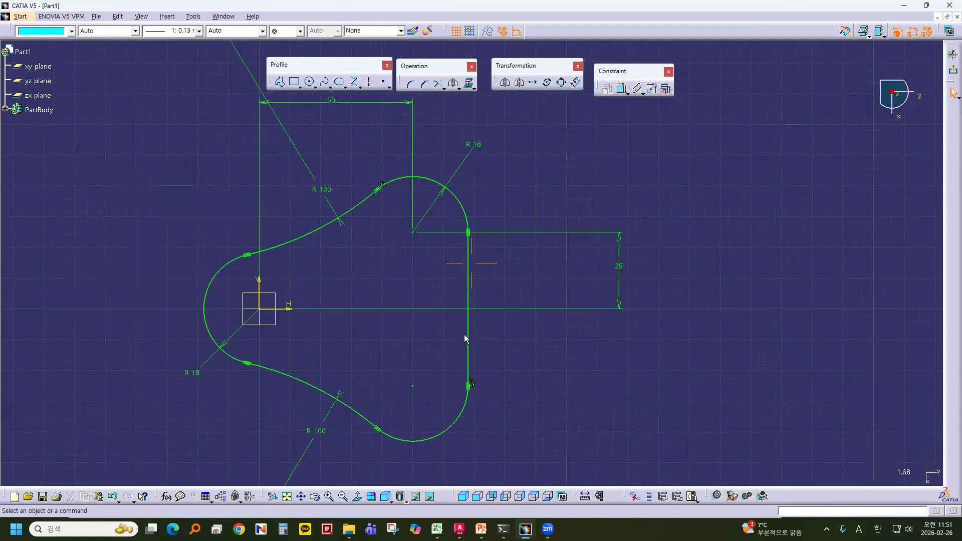
{"action": "left_click", "coordinate": [951, 54]}
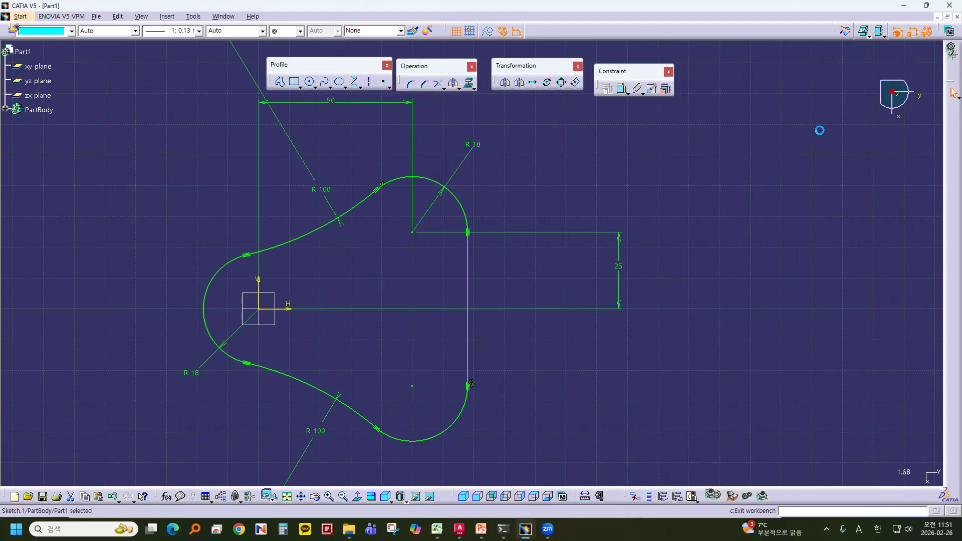
{"action": "middle_click_drag", "start_coordinate": [499, 338], "coordinate": [574, 360]}
Step: Pad the base plate outline to a thickness of 10 mm, checking the value against slide 20's drawing
{"action": "left_click", "coordinate": [5, 108]}
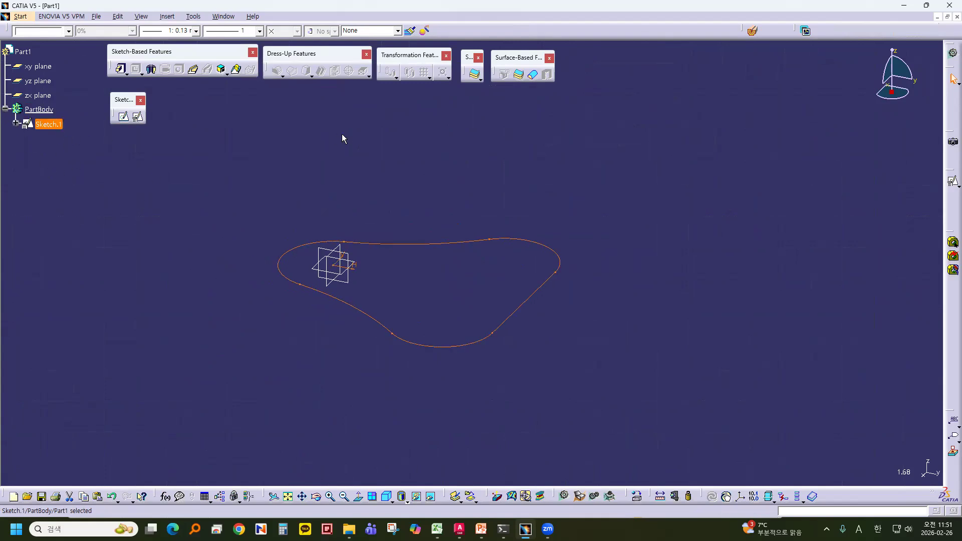
{"action": "left_click", "coordinate": [121, 70]}
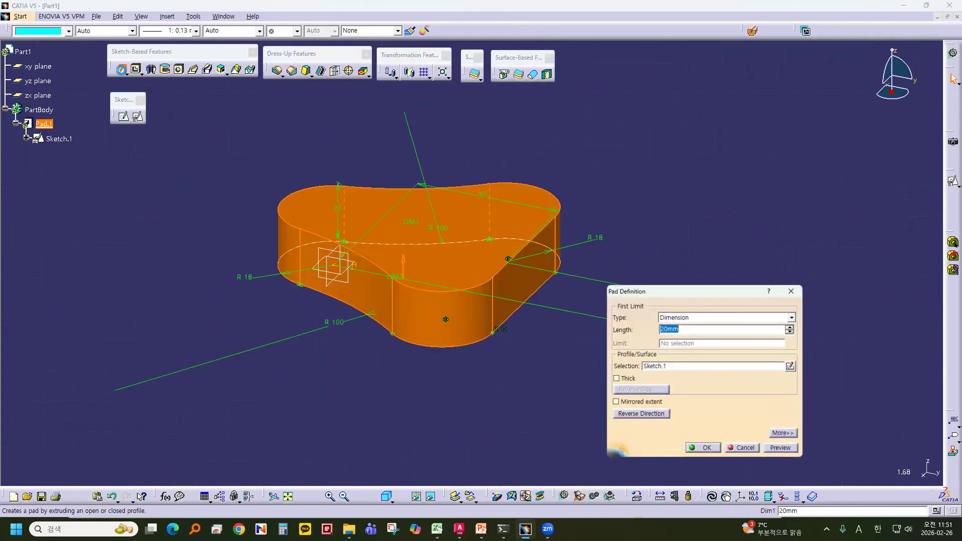
{"action": "middle_click_drag", "start_coordinate": [474, 397], "coordinate": [384, 406]}
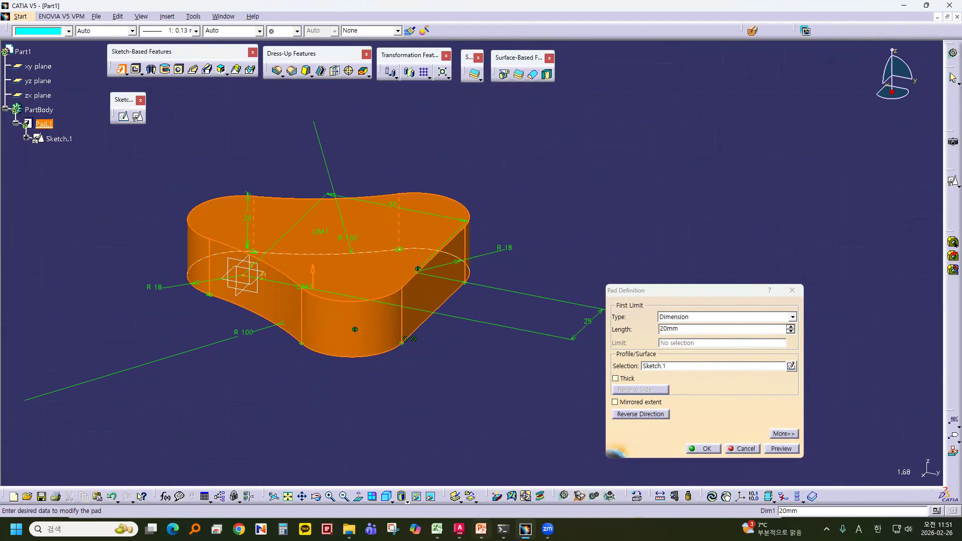
{"action": "left_click", "coordinate": [481, 530]}
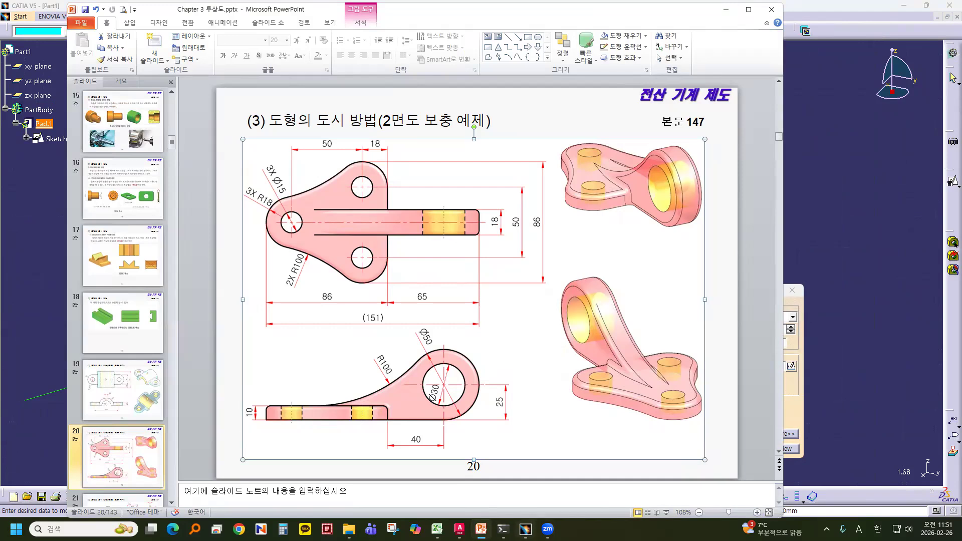
{"action": "left_click", "coordinate": [525, 529]}
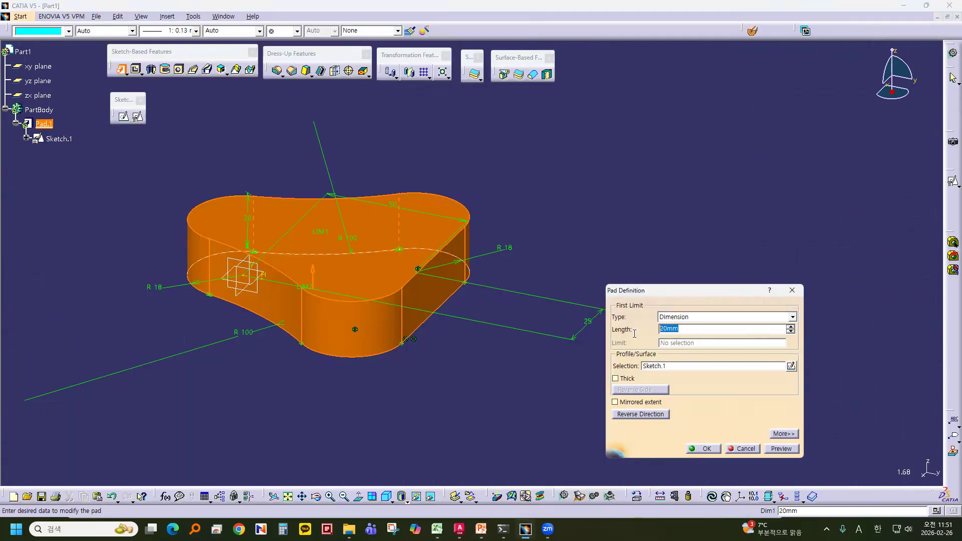
{"action": "type", "text": "10"}
{"action": "left_click", "coordinate": [707, 449]}
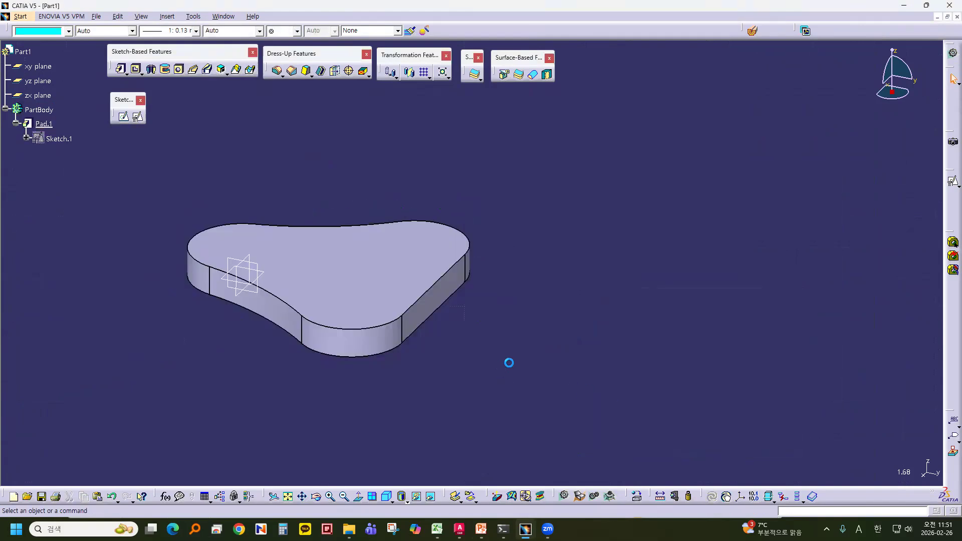
Step: Compare the padded plate with slide 20's bracket drawing in PowerPoint, examining the front view of the upright arm and ring
{"action": "middle_click_drag", "start_coordinate": [323, 365], "coordinate": [373, 425]}
{"action": "middle_click_drag", "start_coordinate": [516, 365], "coordinate": [472, 352]}
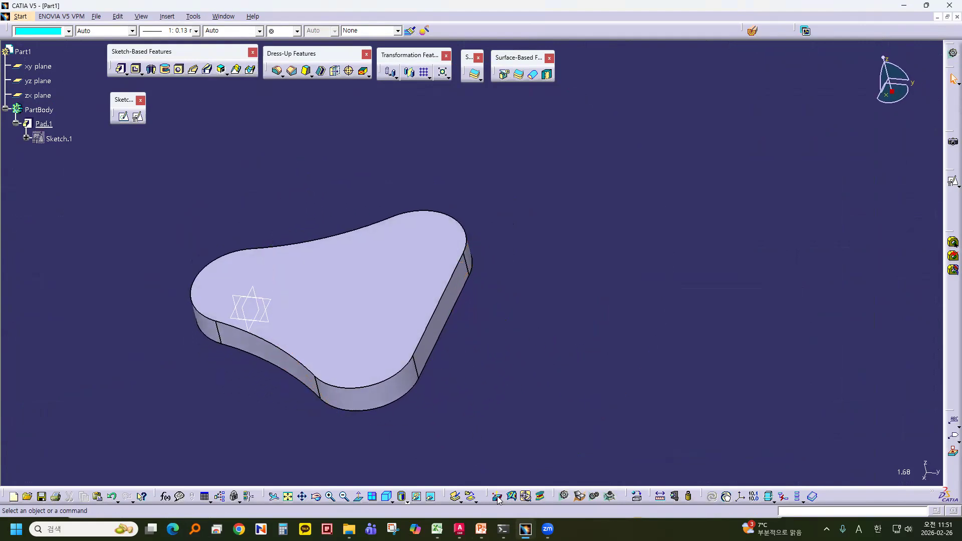
{"action": "left_click", "coordinate": [481, 529]}
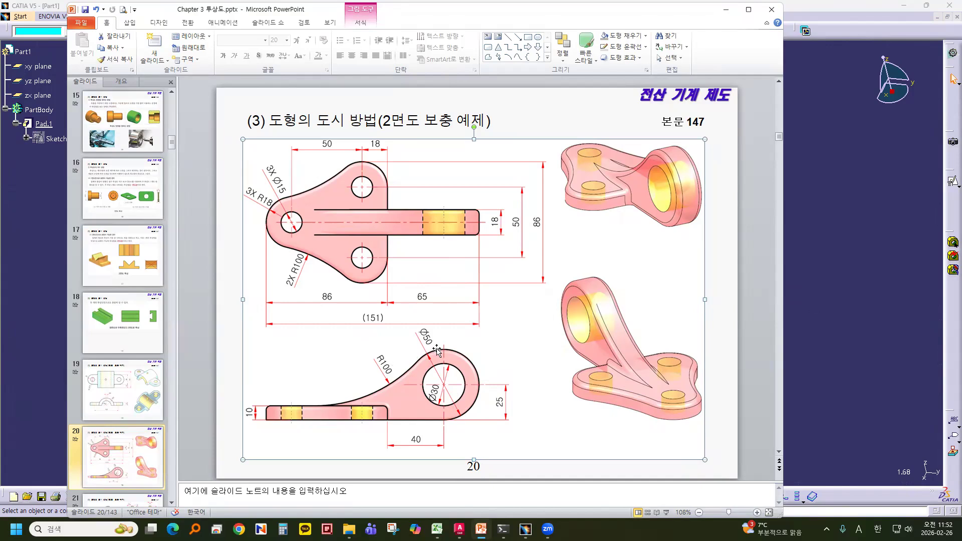
{"action": "left_click_drag", "start_coordinate": [418, 325], "coordinate": [406, 330]}
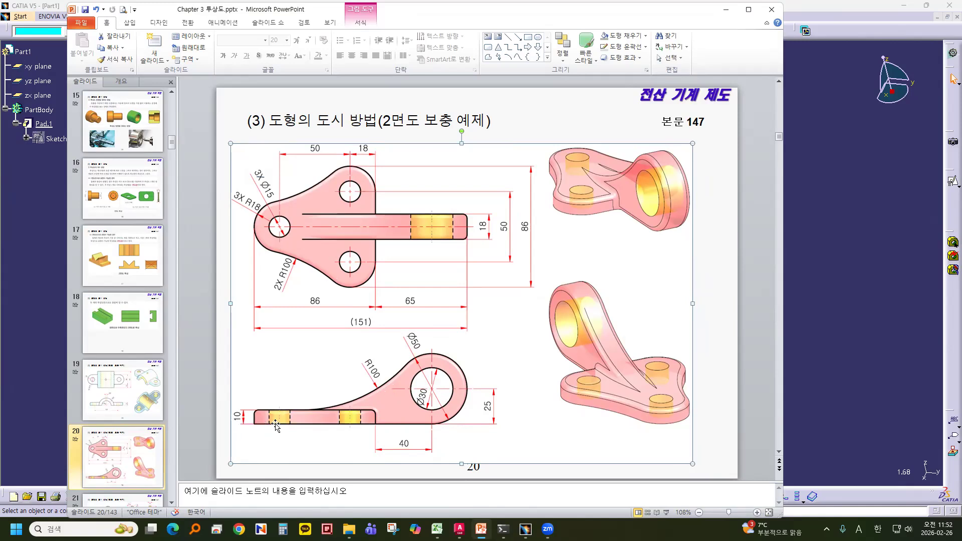
{"action": "left_click", "coordinate": [835, 281]}
{"action": "middle_click_drag", "start_coordinate": [189, 215], "coordinate": [481, 402]}
{"action": "middle_click_drag", "start_coordinate": [474, 352], "coordinate": [501, 351]}
{"action": "middle_click_drag", "start_coordinate": [534, 267], "coordinate": [616, 325]}
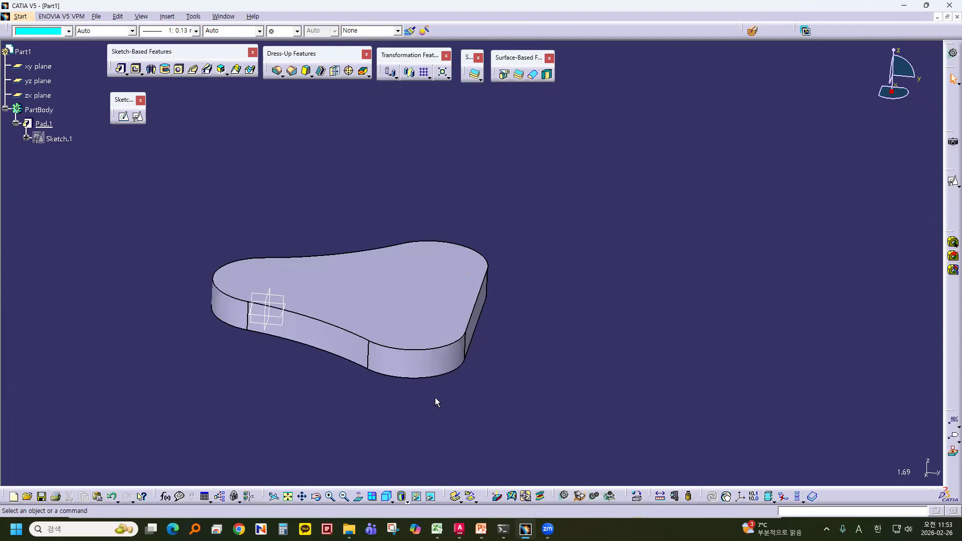
{"action": "left_click", "coordinate": [317, 496]}
{"action": "left_click_drag", "start_coordinate": [407, 316], "coordinate": [501, 335]}
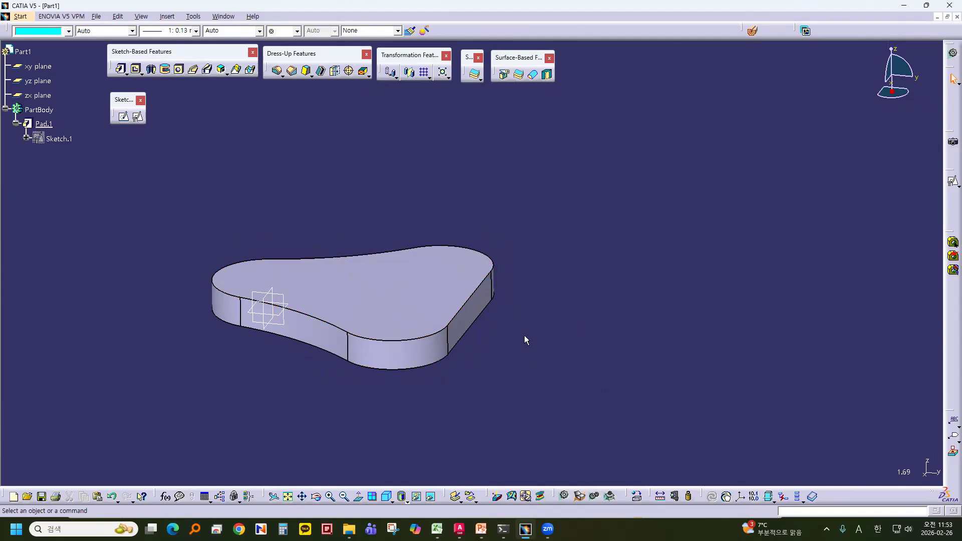
{"action": "middle_click", "coordinate": [401, 301]}
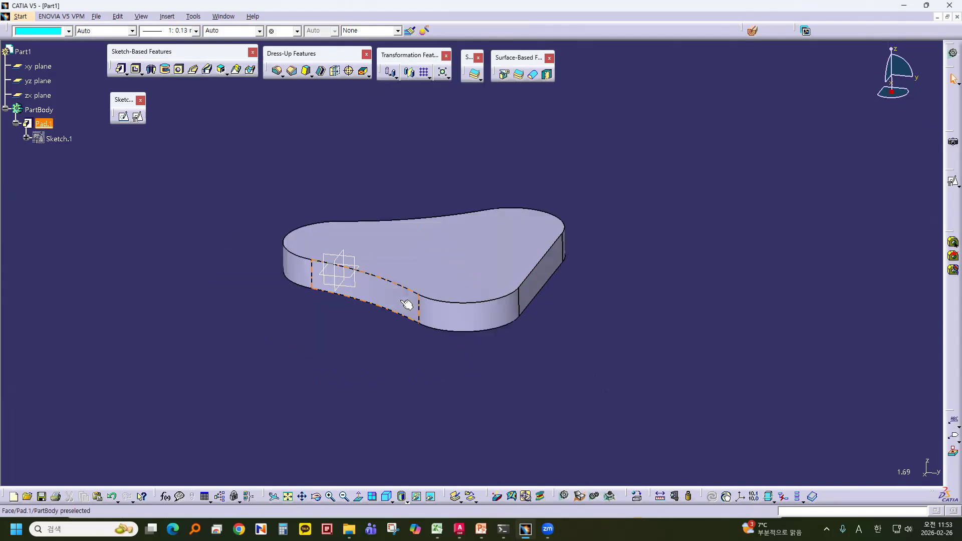
{"action": "right_click", "coordinate": [453, 267]}
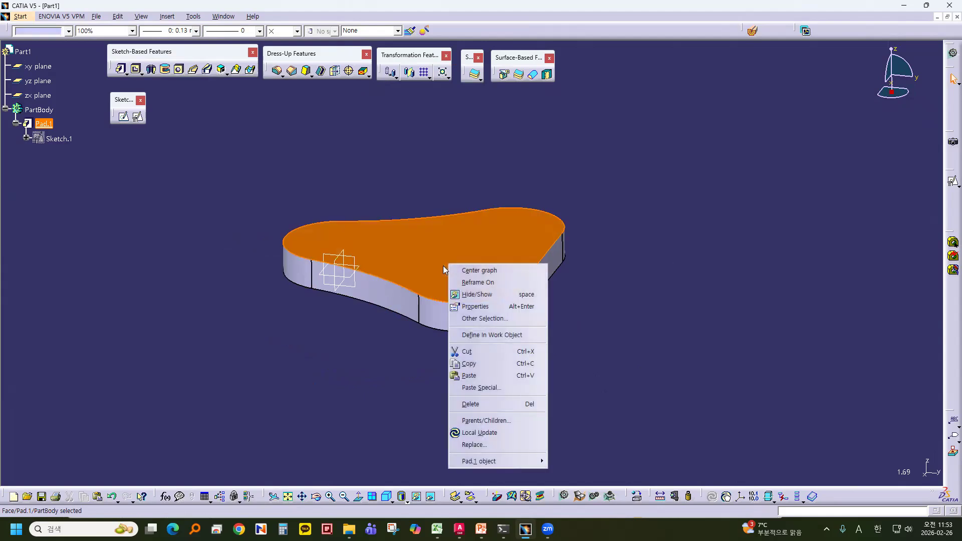
{"action": "left_click", "coordinate": [354, 365]}
{"action": "middle_click_drag", "start_coordinate": [470, 264], "coordinate": [494, 242]}
{"action": "left_click", "coordinate": [481, 408]}
{"action": "middle_click_drag", "start_coordinate": [482, 407], "coordinate": [498, 395]}
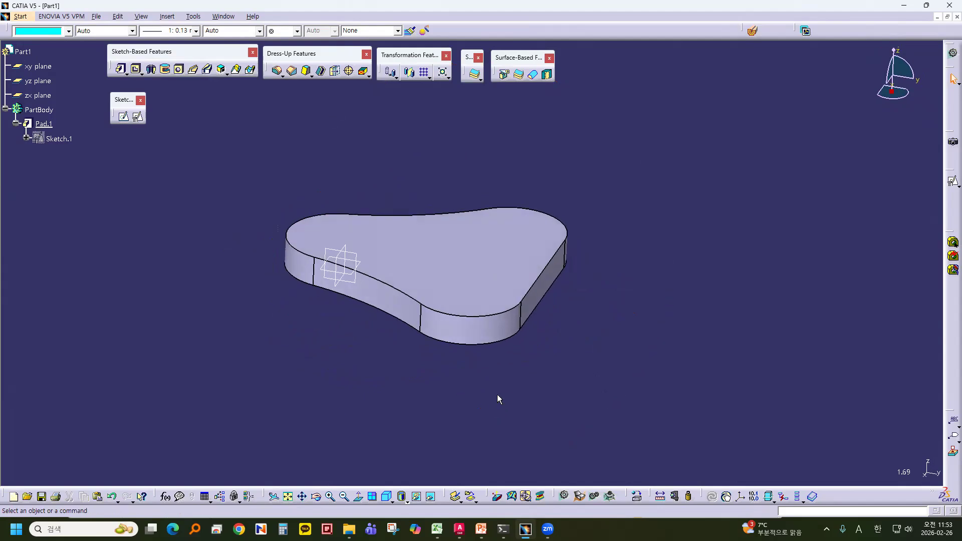
{"action": "middle_click", "coordinate": [575, 295]}
{"action": "middle_click_drag", "start_coordinate": [575, 296], "coordinate": [446, 350]}
{"action": "middle_click_drag", "start_coordinate": [490, 411], "coordinate": [400, 280]}
Step: Create a positioned sketch on the yz plane with implicit origin and orientation for the upright arm's side profile
{"action": "left_click", "coordinate": [384, 221]}
{"action": "mouse_move", "coordinate": [567, 381]}
{"action": "middle_mouse_down"}
{"action": "mouse_move", "coordinate": [451, 393]}
{"action": "mouse_move", "coordinate": [542, 378]}
{"action": "mouse_move", "coordinate": [581, 333]}
{"action": "mouse_move", "coordinate": [604, 338]}
{"action": "mouse_move", "coordinate": [596, 335]}
{"action": "middle_mouse_up"}
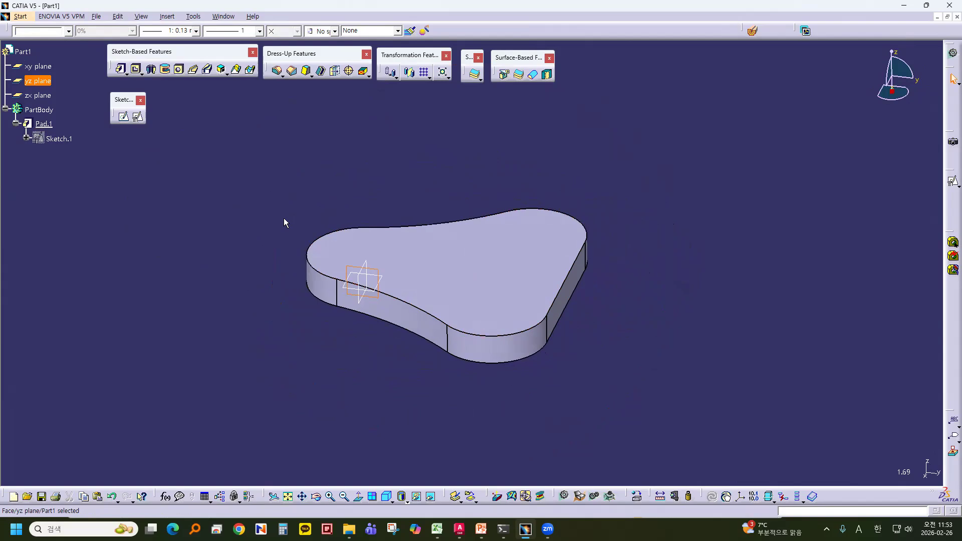
{"action": "left_click", "coordinate": [139, 119]}
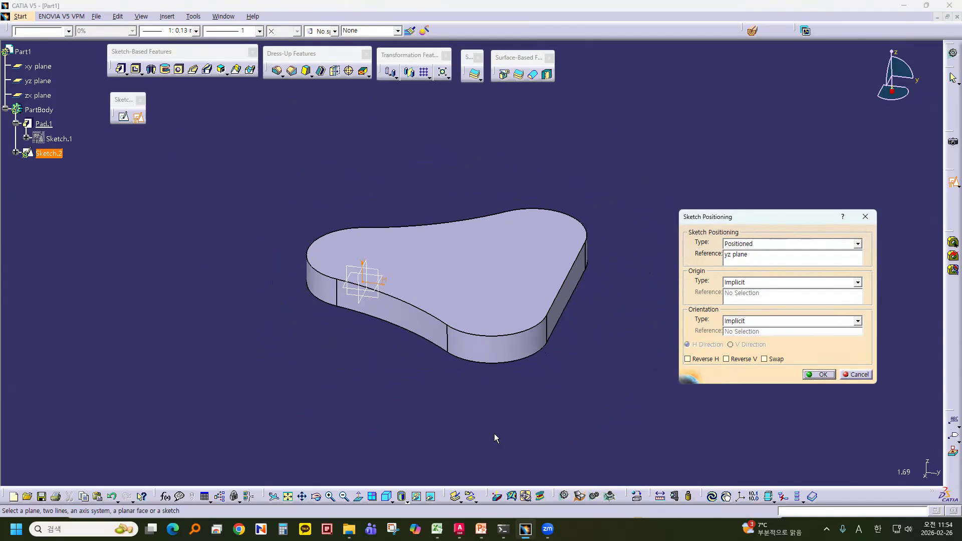
{"action": "mouse_move", "coordinate": [481, 529]}
{"action": "left_click", "coordinate": [461, 480]}
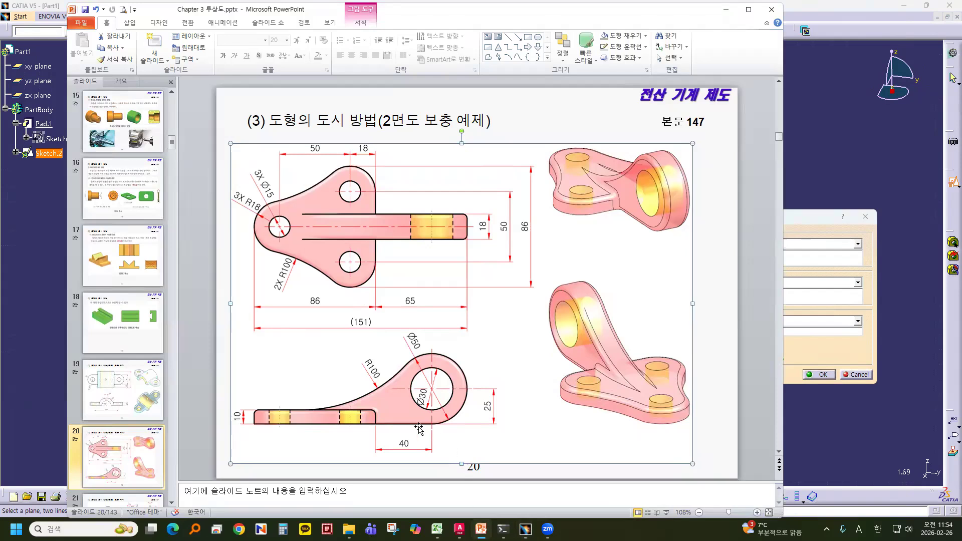
{"action": "left_click", "coordinate": [816, 218]}
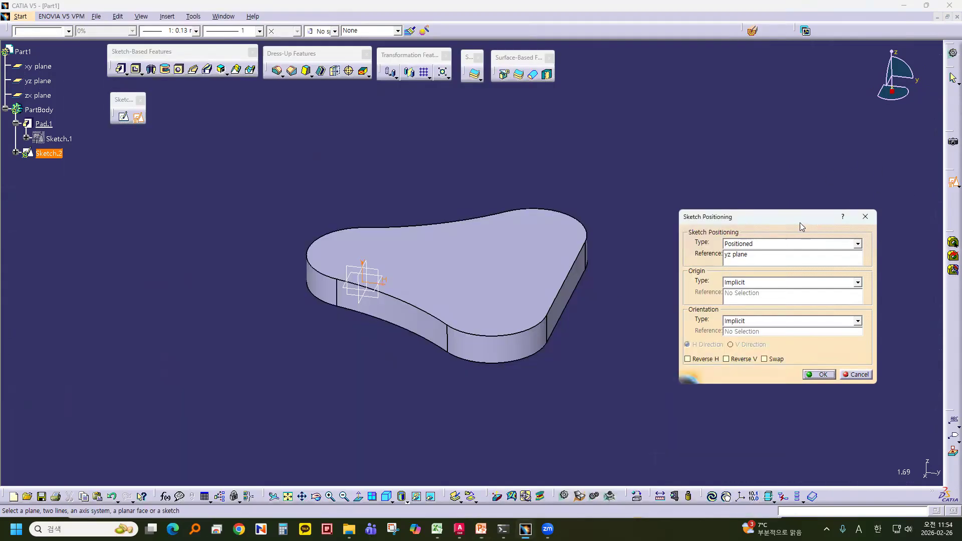
{"action": "left_click", "coordinate": [809, 376]}
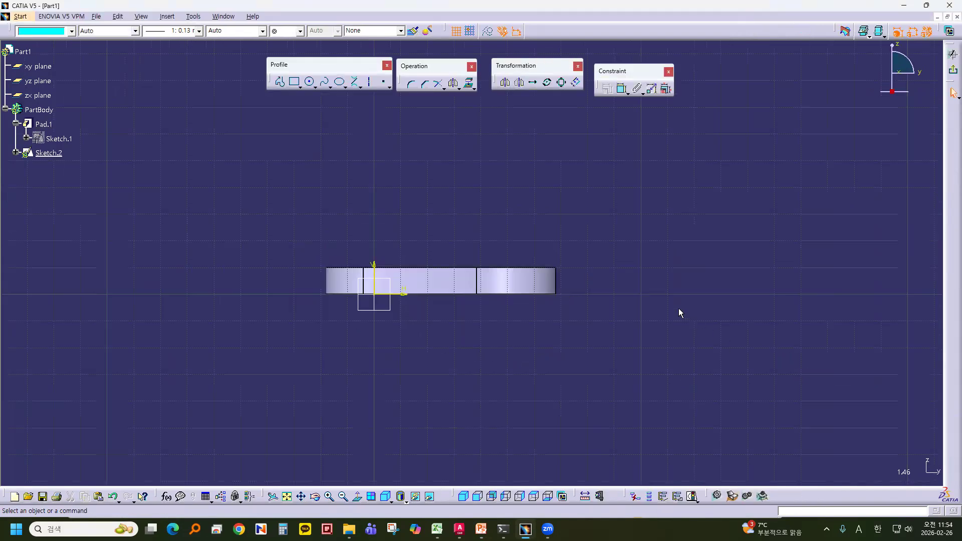
Step: Check slide 20's front view and sketch a circle of about 19 mm radius beyond the plate's straight end, above its base line
{"action": "mouse_move", "coordinate": [608, 329]}
{"action": "middle_mouse_down"}
{"action": "mouse_move", "coordinate": [501, 344]}
{"action": "mouse_move", "coordinate": [509, 346]}
{"action": "middle_mouse_up"}
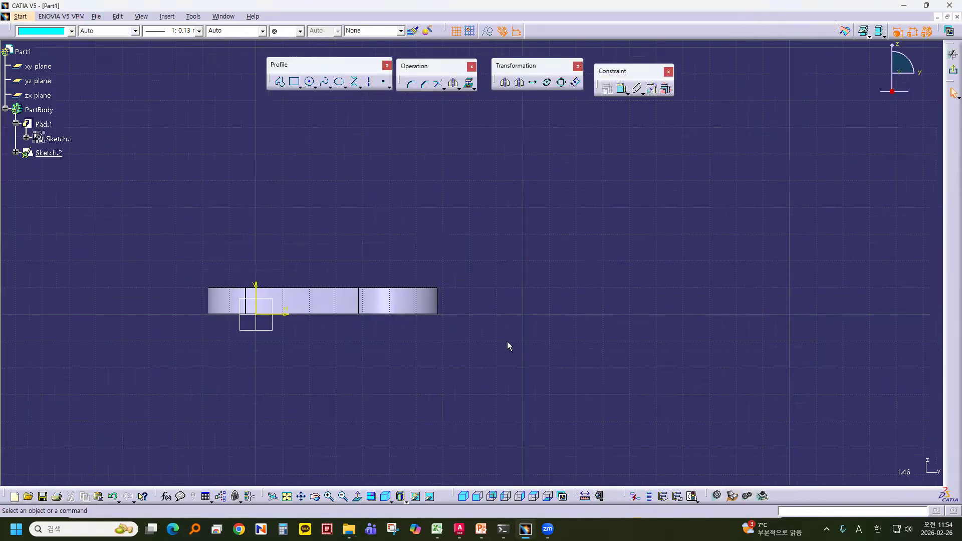
{"action": "left_click", "coordinate": [481, 528]}
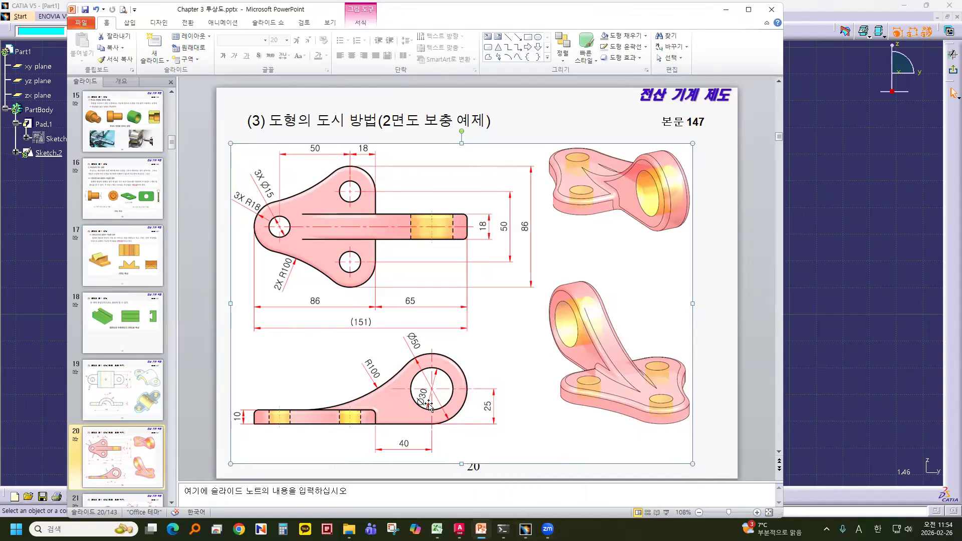
{"action": "key", "text": "alt+Tab"}
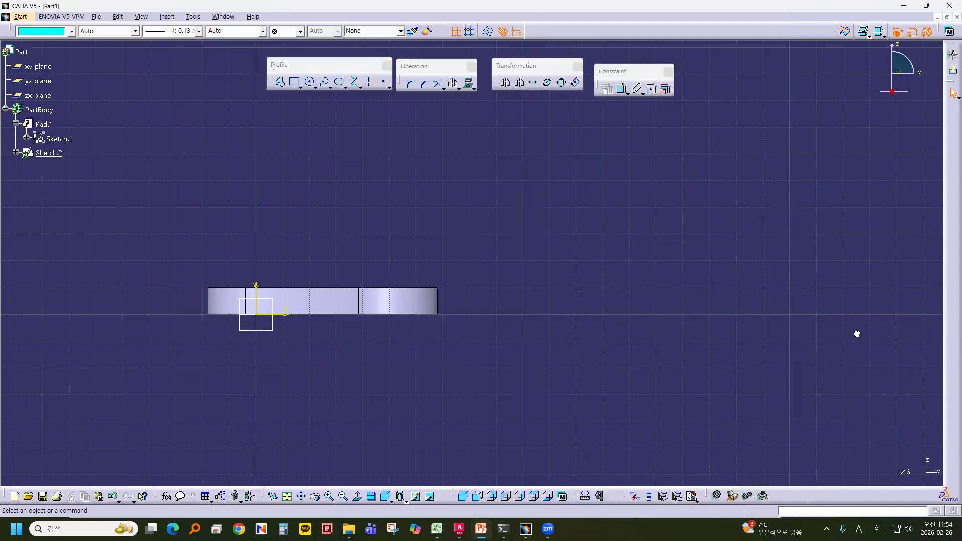
{"action": "left_click", "coordinate": [309, 85]}
{"action": "middle_click_drag", "start_coordinate": [558, 266], "coordinate": [435, 286]}
{"action": "left_click", "coordinate": [463, 264]}
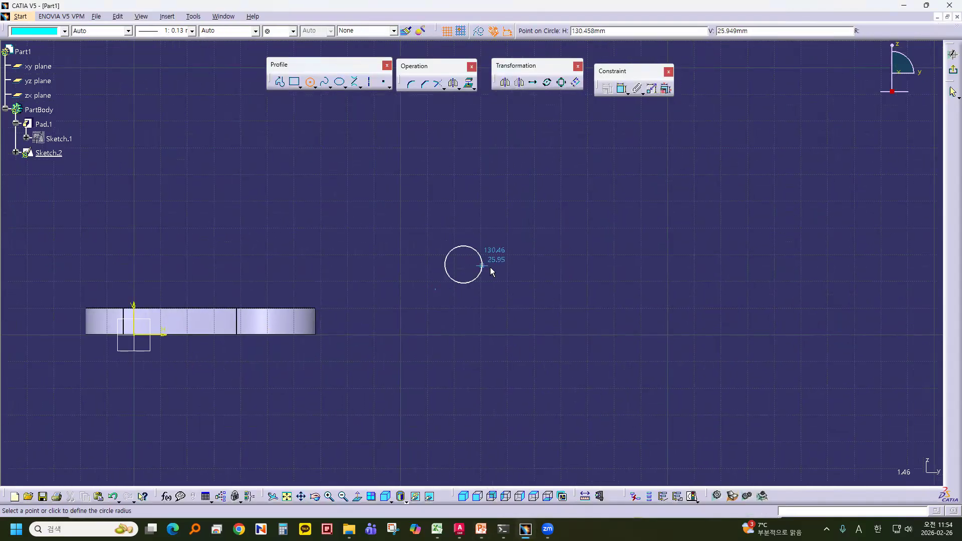
{"action": "left_click", "coordinate": [515, 275]}
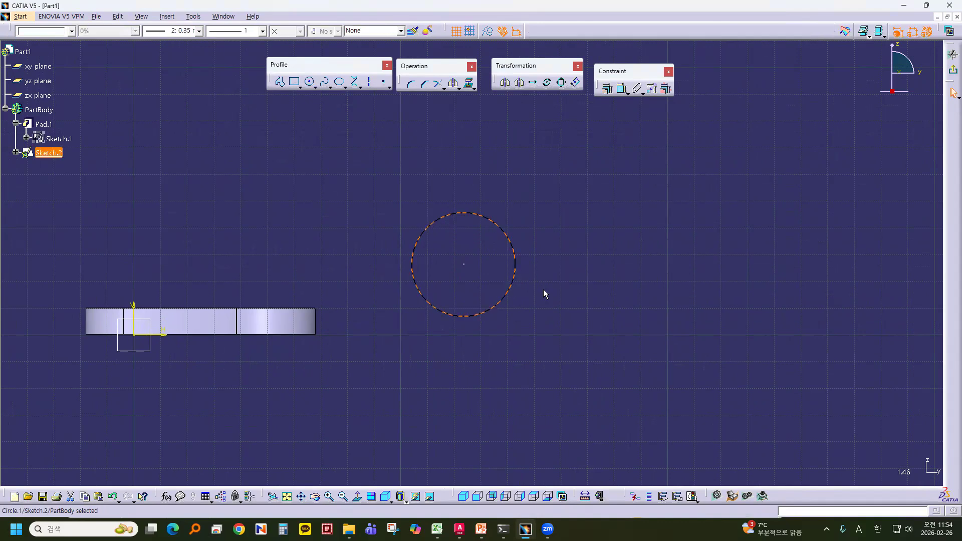
Step: Dimension the circle as a diameter of 50 mm and shift the circle slightly upward
{"action": "left_click", "coordinate": [620, 89]}
{"action": "left_click", "coordinate": [533, 212]}
{"action": "double_click", "coordinate": [537, 213]}
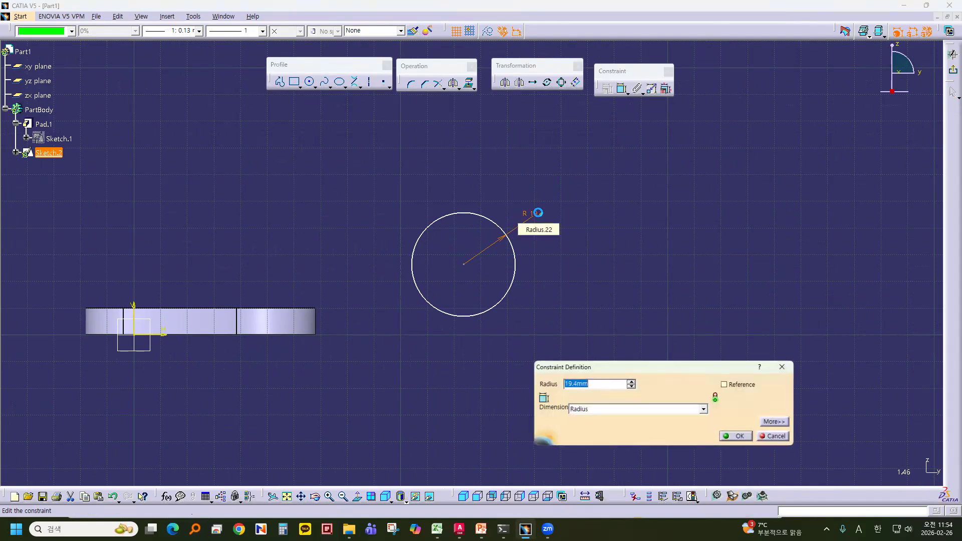
{"action": "left_click", "coordinate": [584, 409]}
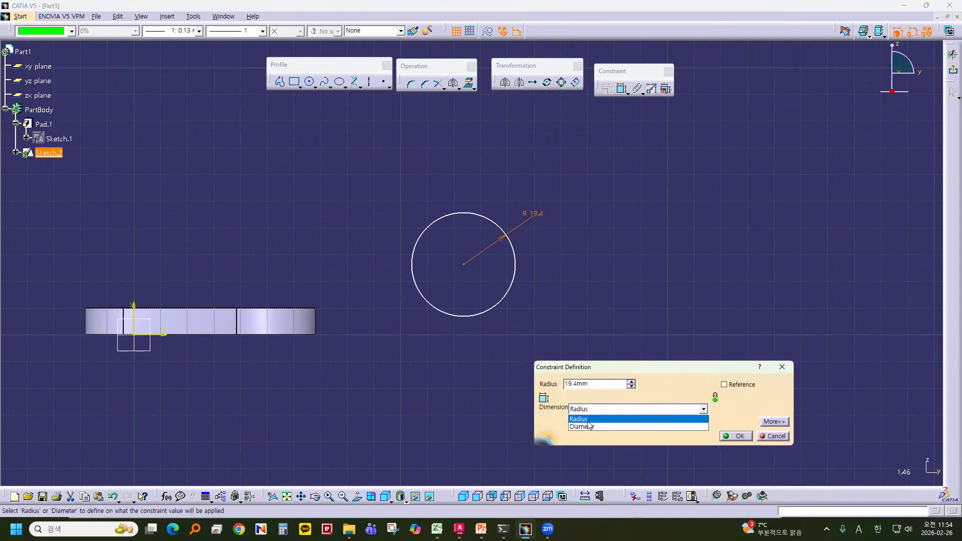
{"action": "left_click", "coordinate": [585, 421]}
{"action": "type", "text": "50"}
{"action": "key", "text": "Return"}
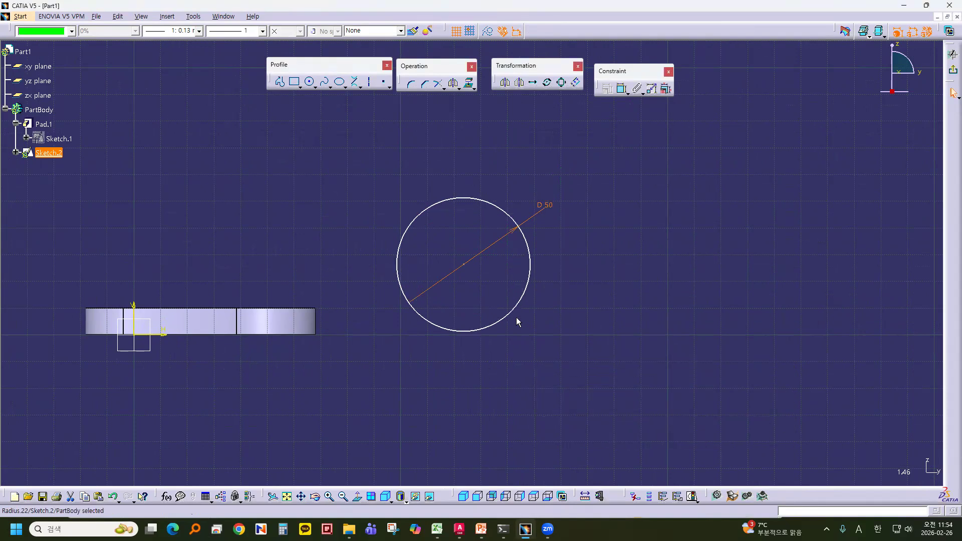
{"action": "left_click_drag", "start_coordinate": [514, 310], "coordinate": [513, 282]}
{"action": "left_click", "coordinate": [533, 413]}
{"action": "left_click", "coordinate": [622, 89]}
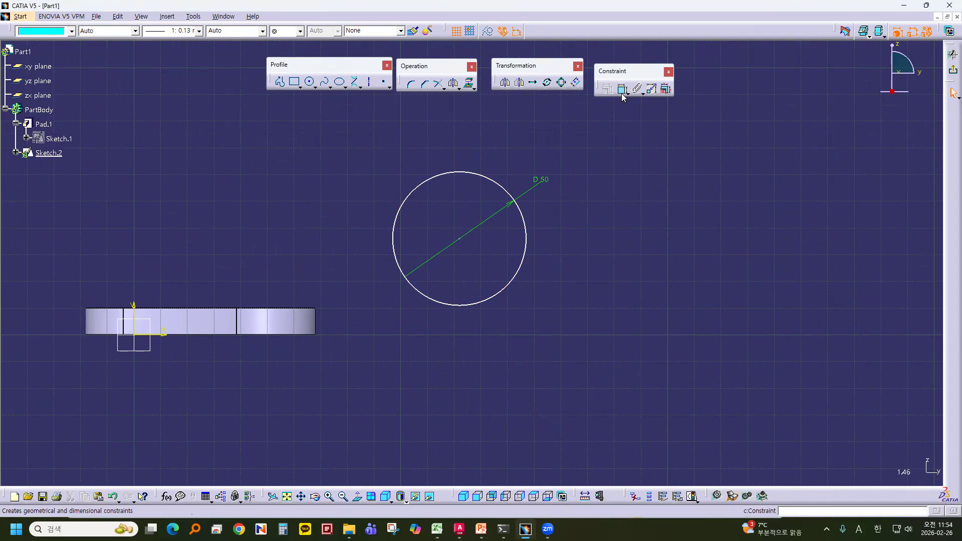
{"action": "left_click", "coordinate": [318, 318]}
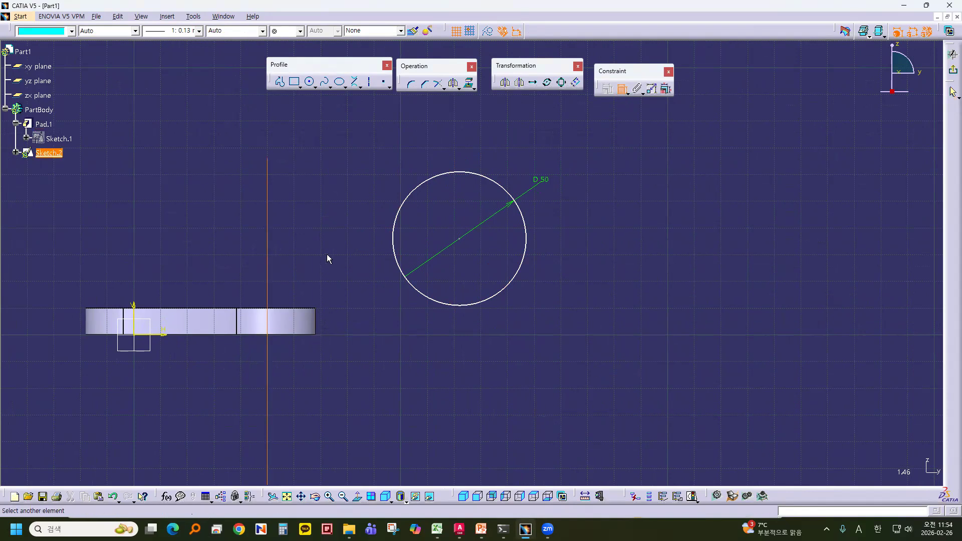
{"action": "key", "text": "Escape"}
Step: Dimension the horizontal distance from the plate's straight end edge to the circle's centre, placing it below the plate
{"action": "left_click", "coordinate": [623, 89]}
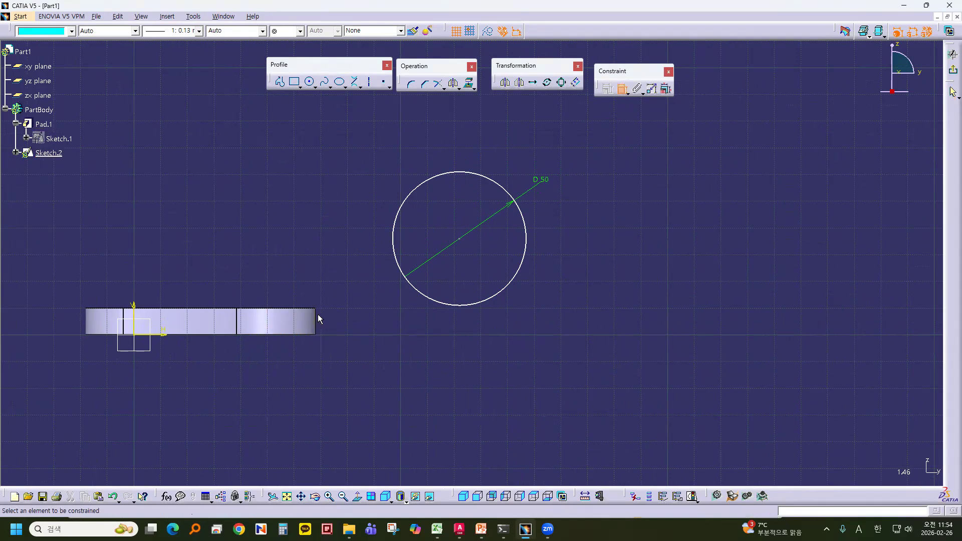
{"action": "left_click", "coordinate": [315, 324]}
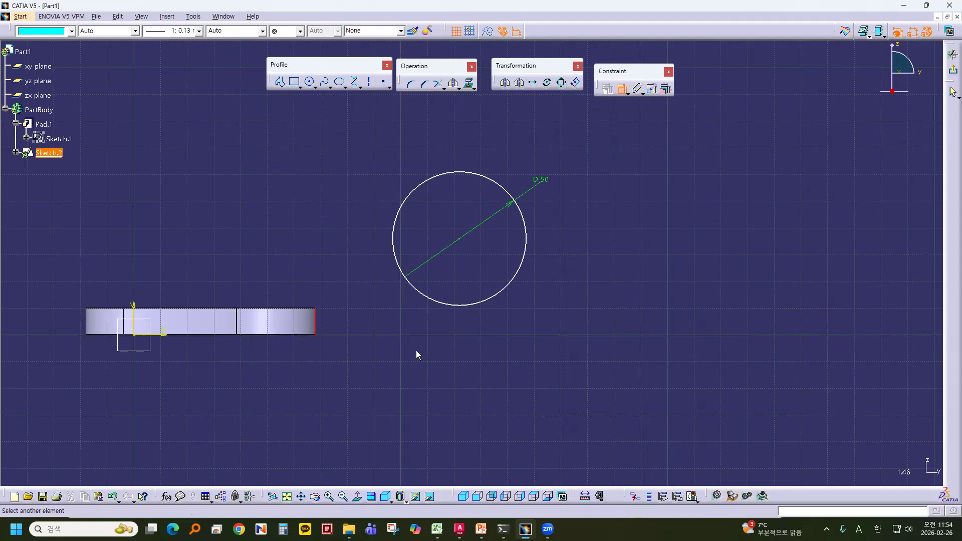
{"action": "left_click", "coordinate": [460, 239]}
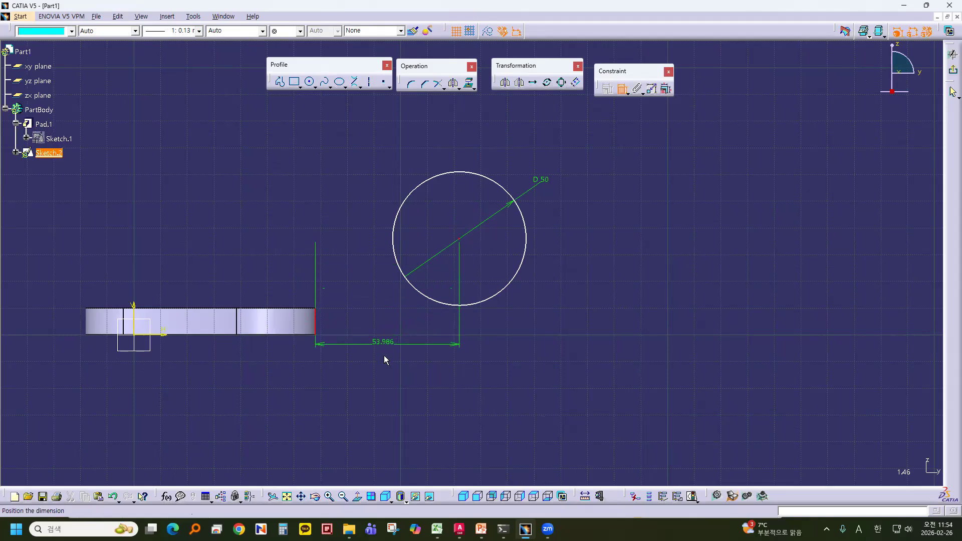
{"action": "left_click", "coordinate": [386, 416]}
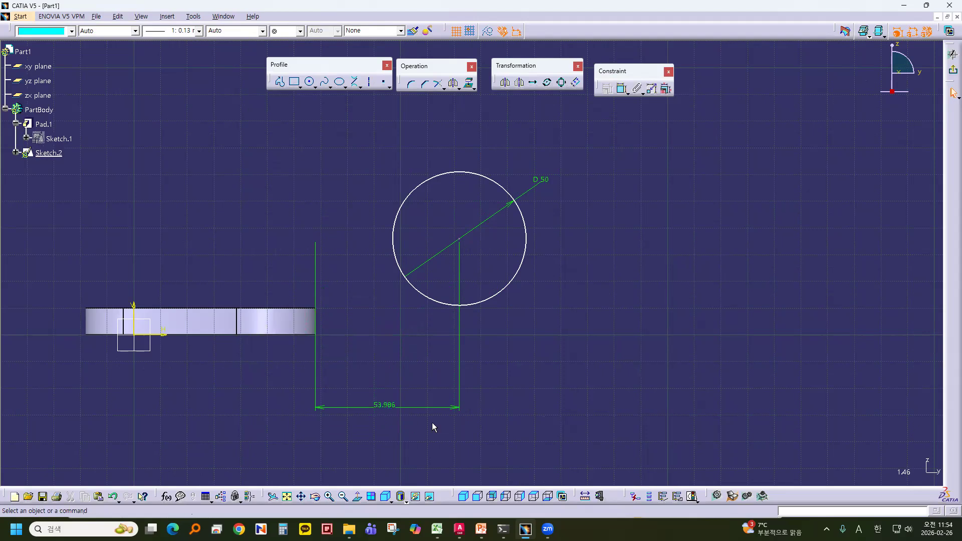
Step: Dimension the vertical distance from the horizontal sketch axis to the circle's centre, placing it beyond the circle's outer side
{"action": "left_click", "coordinate": [621, 90]}
{"action": "left_click", "coordinate": [162, 333]}
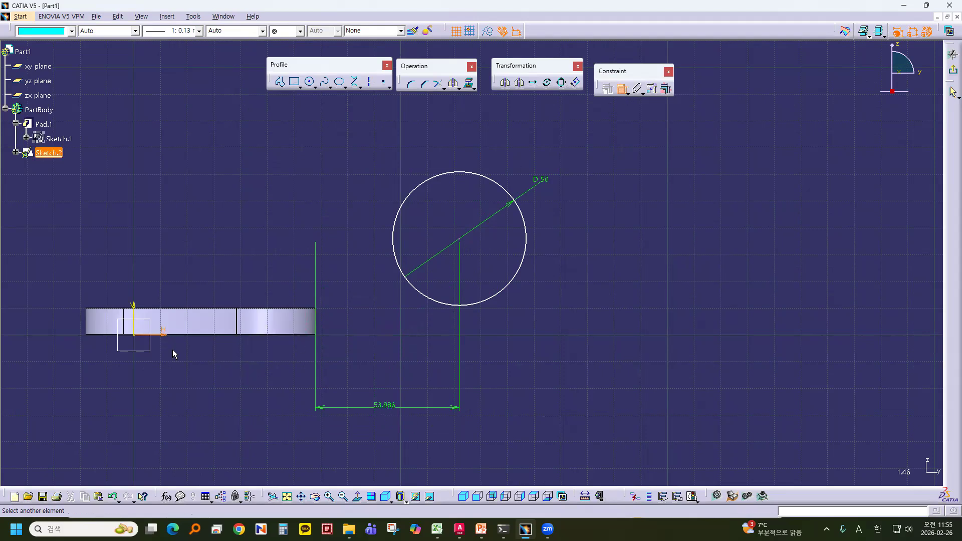
{"action": "left_click", "coordinate": [460, 239]}
{"action": "left_click", "coordinate": [652, 273]}
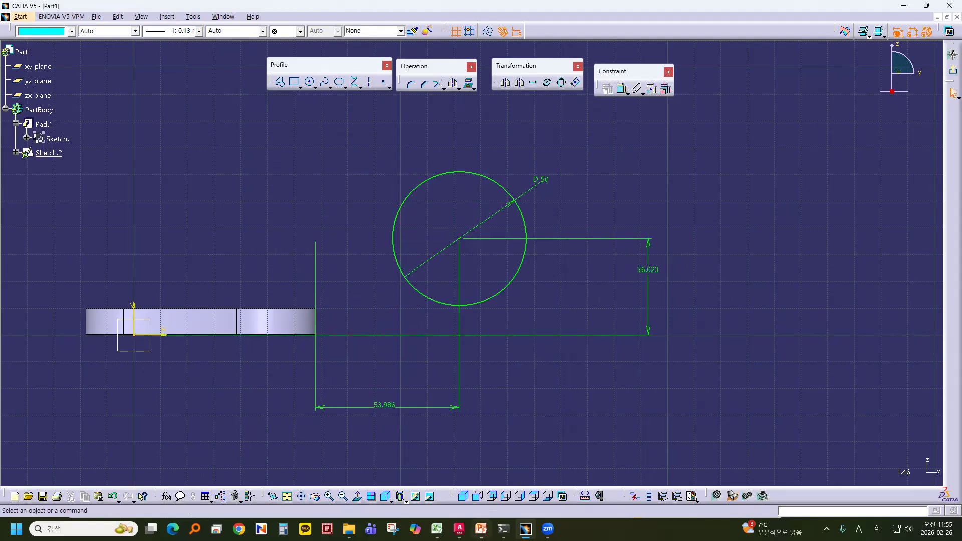
Step: Check slide 20's front view and set the circle centre's horizontal distance to 40 mm and its height to 25 mm
{"action": "left_click", "coordinate": [480, 529]}
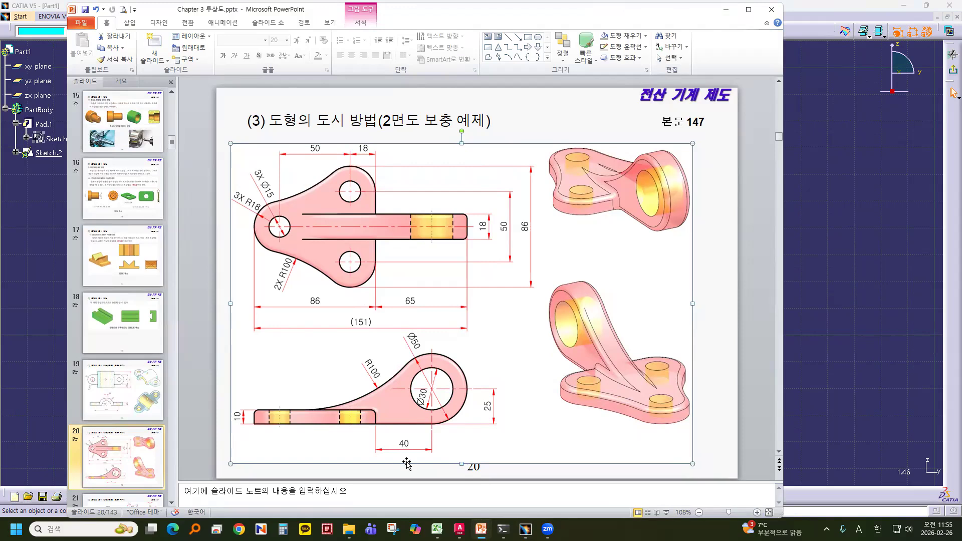
{"action": "left_click", "coordinate": [481, 529]}
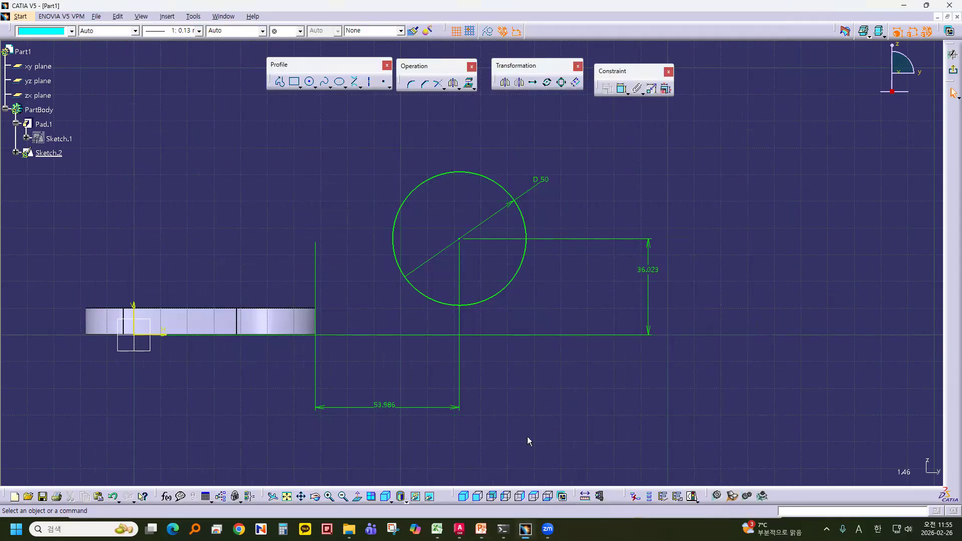
{"action": "double_click", "coordinate": [396, 405]}
{"action": "type", "text": "40"}
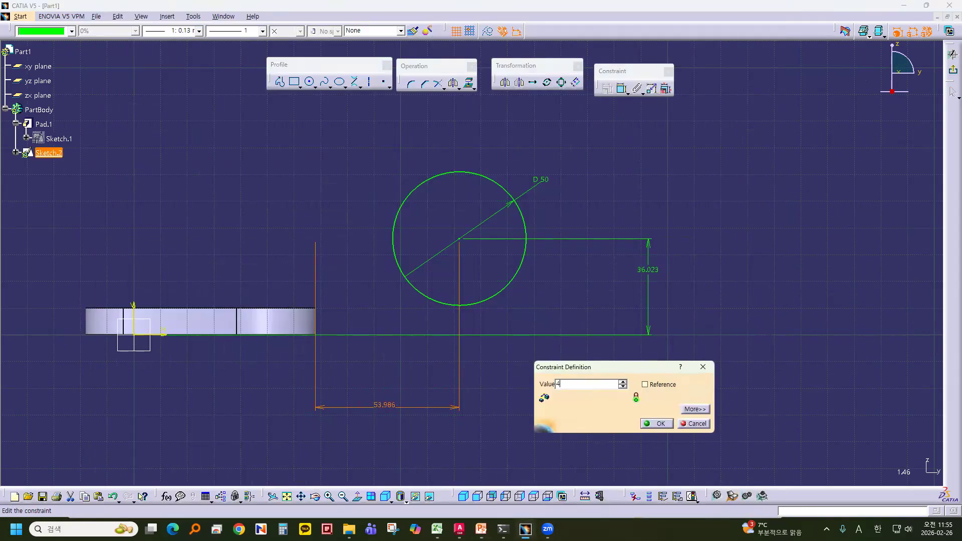
{"action": "key", "text": "Return"}
{"action": "double_click", "coordinate": [625, 277]}
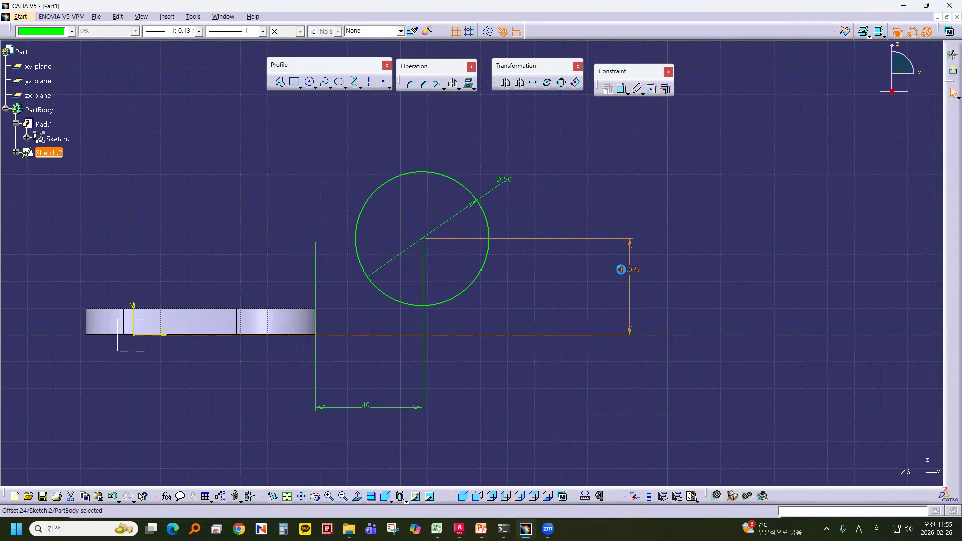
{"action": "type", "text": "25"}
{"action": "key", "text": "Return"}
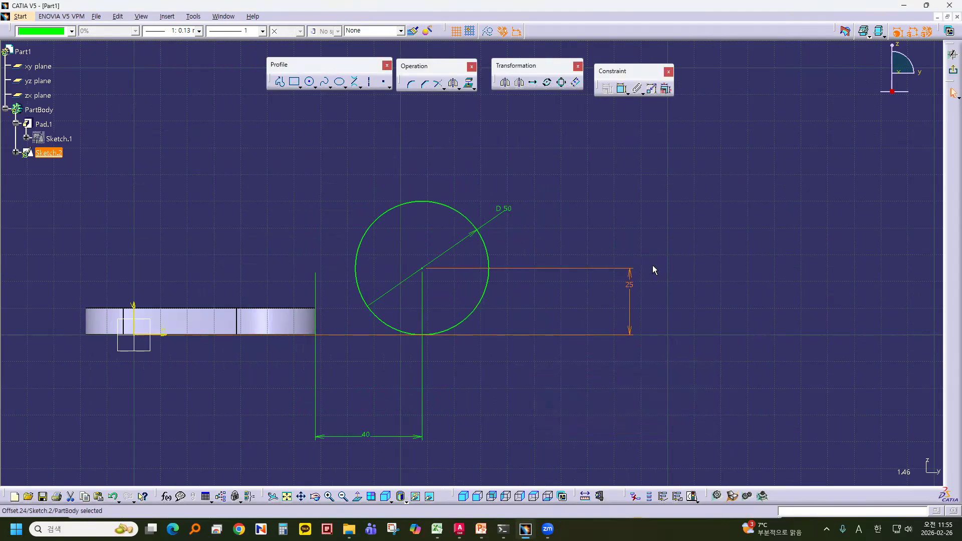
Step: Delete the 40 mm horizontal dimension between the plate's end and the circle's centre
{"action": "middle_click_drag", "start_coordinate": [526, 393], "coordinate": [568, 287]}
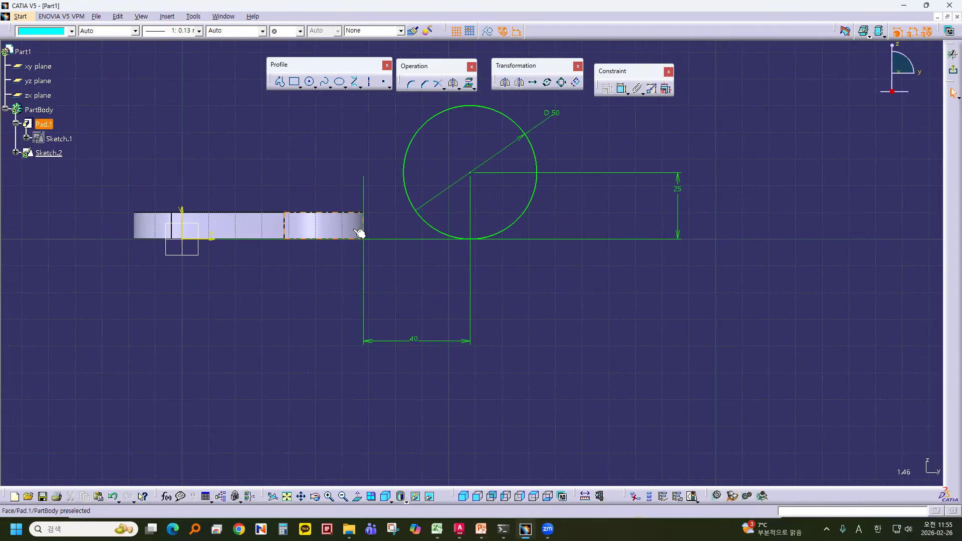
{"action": "left_click", "coordinate": [420, 341]}
{"action": "key", "text": "Delete"}
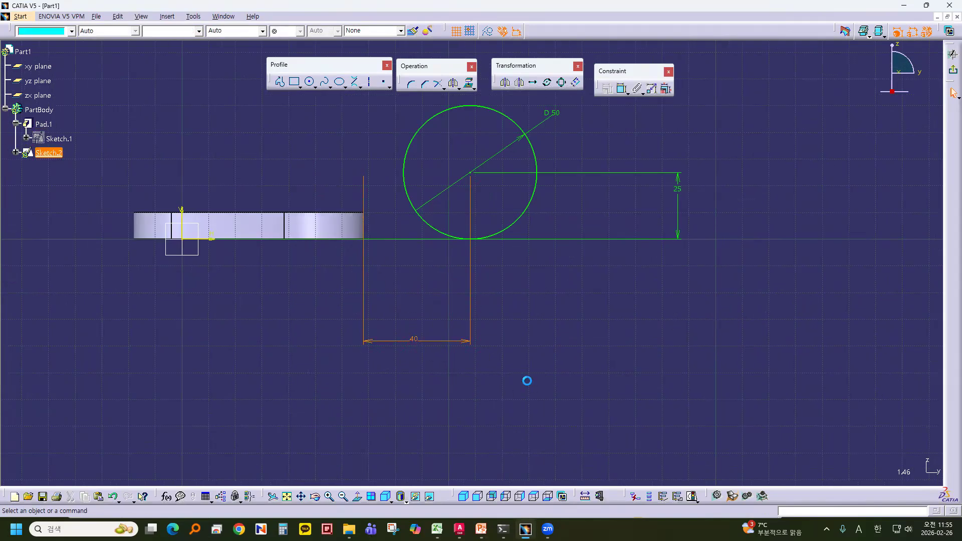
Step: Dimension the distance from the circle's centre to the plate's straight upper end edge, measured horizontally and placed below the plate
{"action": "left_click", "coordinate": [622, 90]}
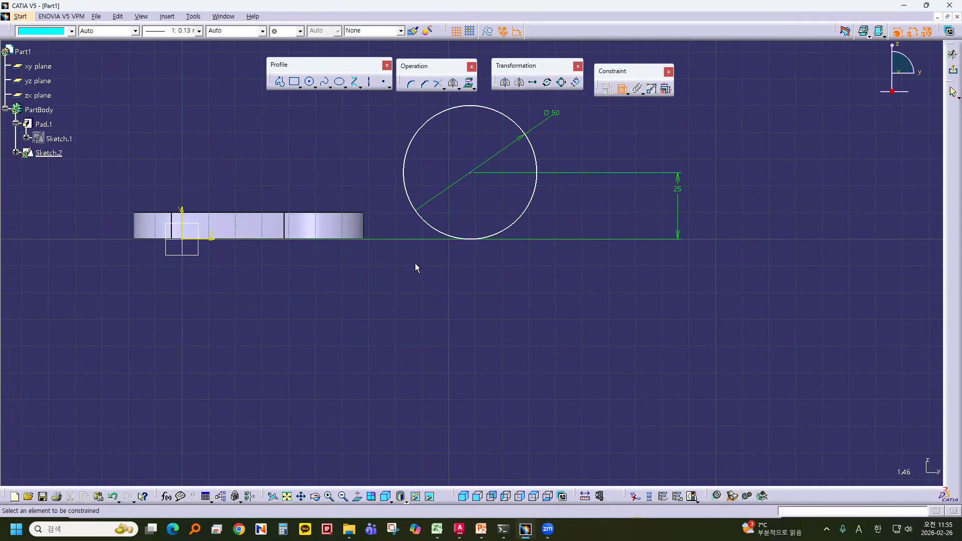
{"action": "mouse_move", "coordinate": [302, 291]}
{"action": "middle_mouse_down"}
{"action": "mouse_move", "coordinate": [416, 297]}
{"action": "mouse_move", "coordinate": [415, 316]}
{"action": "mouse_move", "coordinate": [392, 329]}
{"action": "mouse_move", "coordinate": [383, 383]}
{"action": "mouse_move", "coordinate": [360, 335]}
{"action": "middle_mouse_up"}
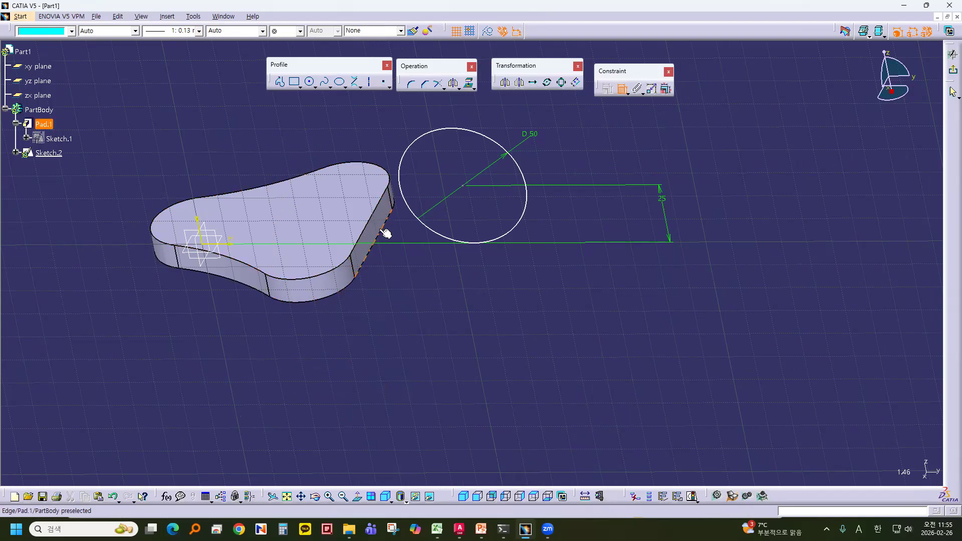
{"action": "mouse_move", "coordinate": [415, 313]}
{"action": "middle_mouse_down"}
{"action": "mouse_move", "coordinate": [466, 301]}
{"action": "mouse_move", "coordinate": [490, 283]}
{"action": "mouse_move", "coordinate": [445, 253]}
{"action": "mouse_move", "coordinate": [464, 261]}
{"action": "mouse_move", "coordinate": [441, 269]}
{"action": "mouse_move", "coordinate": [451, 260]}
{"action": "middle_mouse_up"}
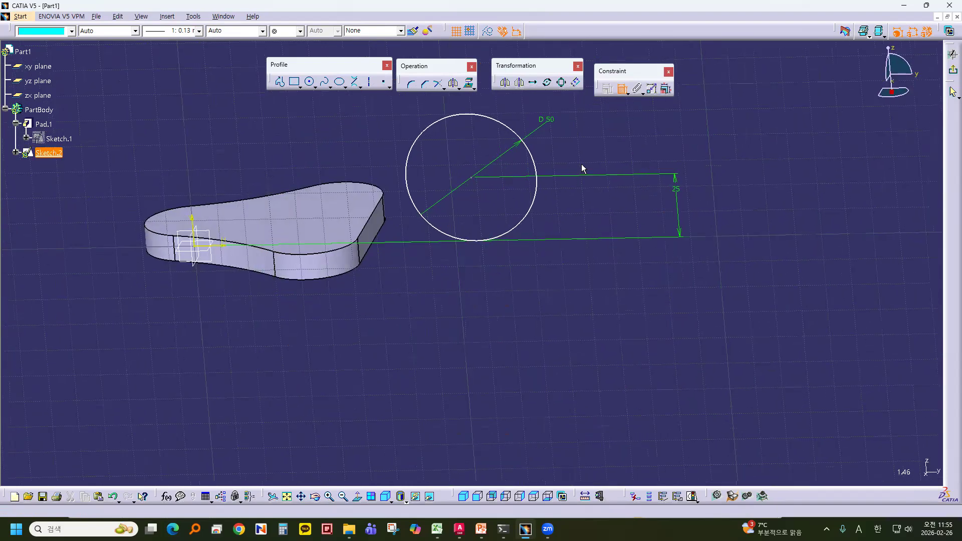
{"action": "left_click", "coordinate": [472, 181]}
{"action": "left_click", "coordinate": [370, 235]}
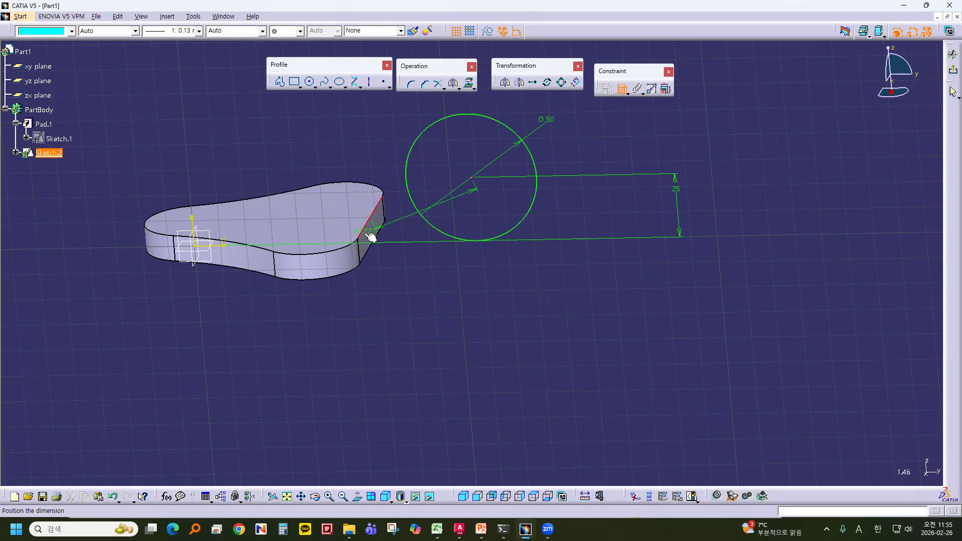
{"action": "middle_click_drag", "start_coordinate": [435, 282], "coordinate": [389, 278]}
{"action": "right_click", "coordinate": [389, 281]}
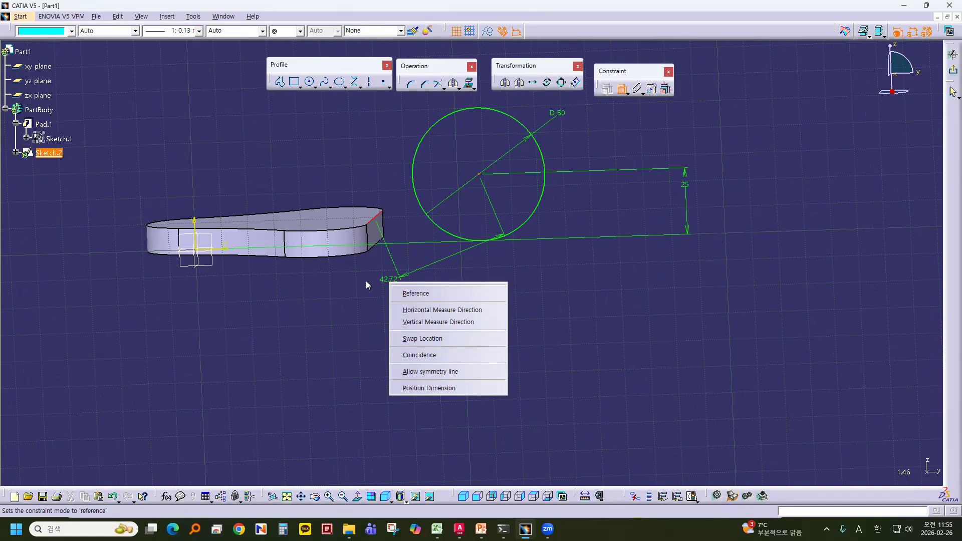
{"action": "left_click", "coordinate": [461, 310]}
{"action": "mouse_move", "coordinate": [419, 312]}
{"action": "middle_mouse_down"}
{"action": "mouse_move", "coordinate": [457, 260]}
{"action": "mouse_move", "coordinate": [441, 335]}
{"action": "mouse_move", "coordinate": [411, 332]}
{"action": "mouse_move", "coordinate": [437, 369]}
{"action": "mouse_move", "coordinate": [414, 359]}
{"action": "middle_mouse_up"}
{"action": "left_click", "coordinate": [448, 308]}
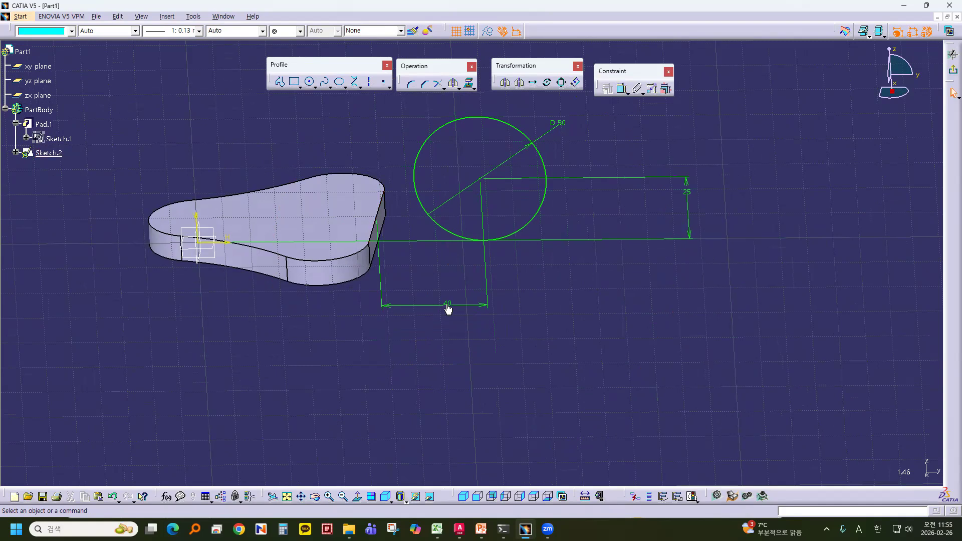
Step: Float the View toolbar over the sketch and restore the view normal to the sketch plane
{"action": "mouse_move", "coordinate": [501, 291]}
{"action": "middle_mouse_down"}
{"action": "mouse_move", "coordinate": [421, 318]}
{"action": "mouse_move", "coordinate": [469, 289]}
{"action": "middle_mouse_up"}
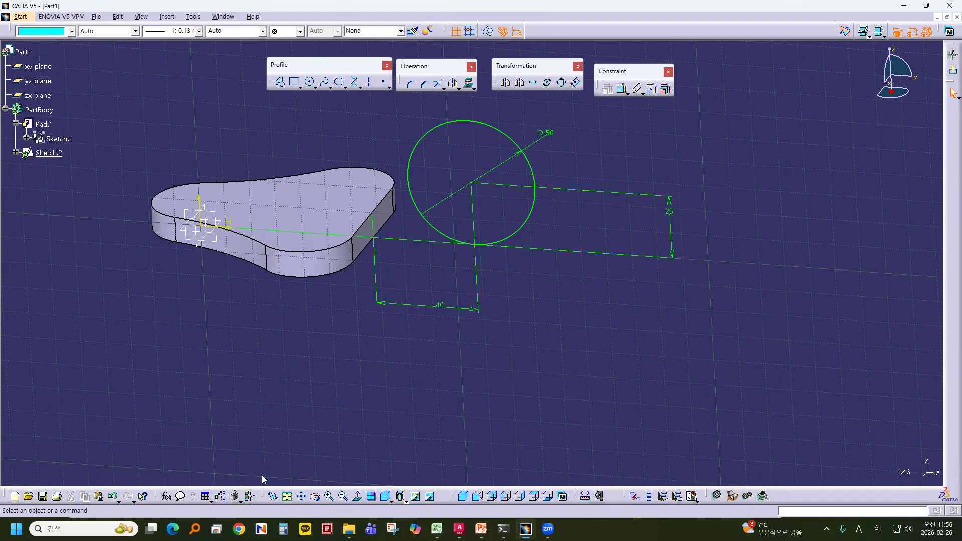
{"action": "left_click_drag", "start_coordinate": [264, 497], "coordinate": [260, 471]}
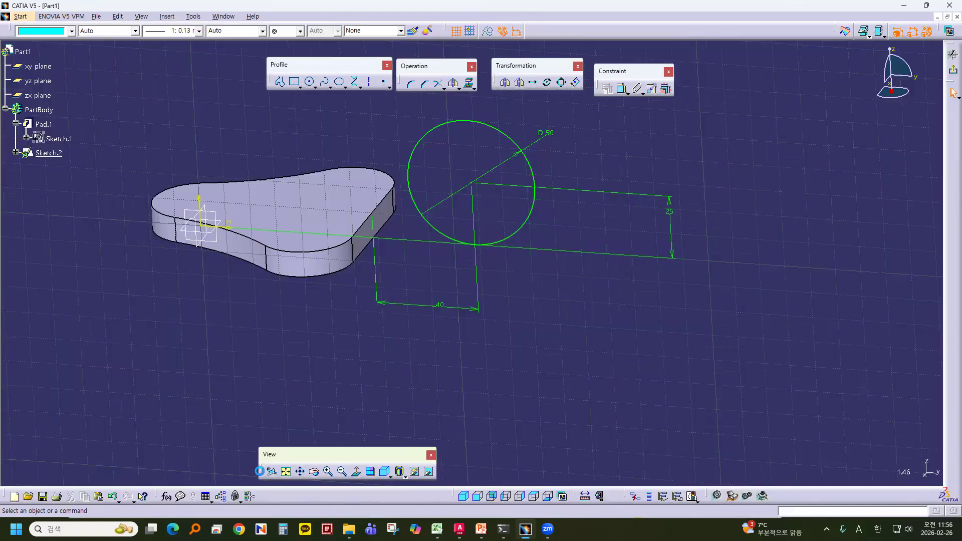
{"action": "left_click", "coordinate": [355, 475]}
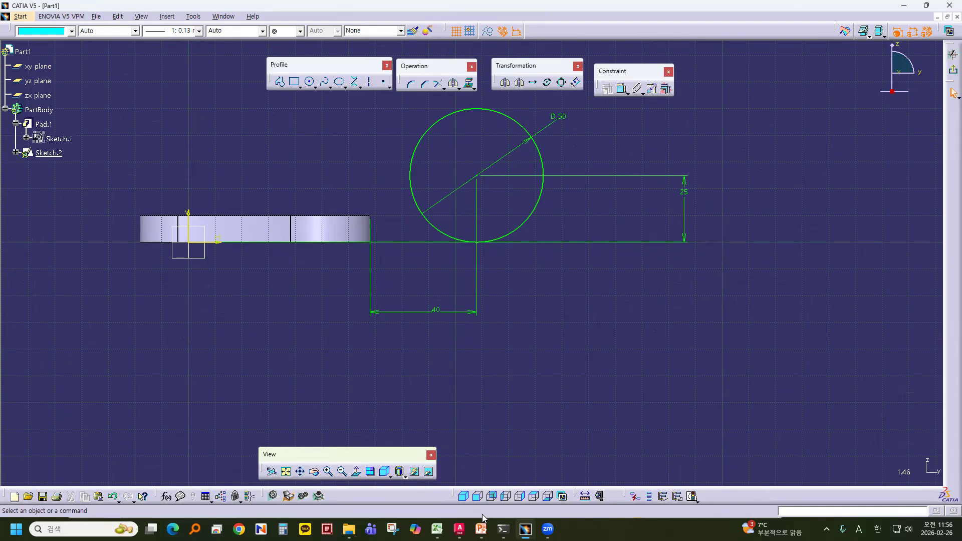
Step: Check slide 20's front view and sketch a large circle of about 56 mm radius above the plate
{"action": "left_click", "coordinate": [481, 529]}
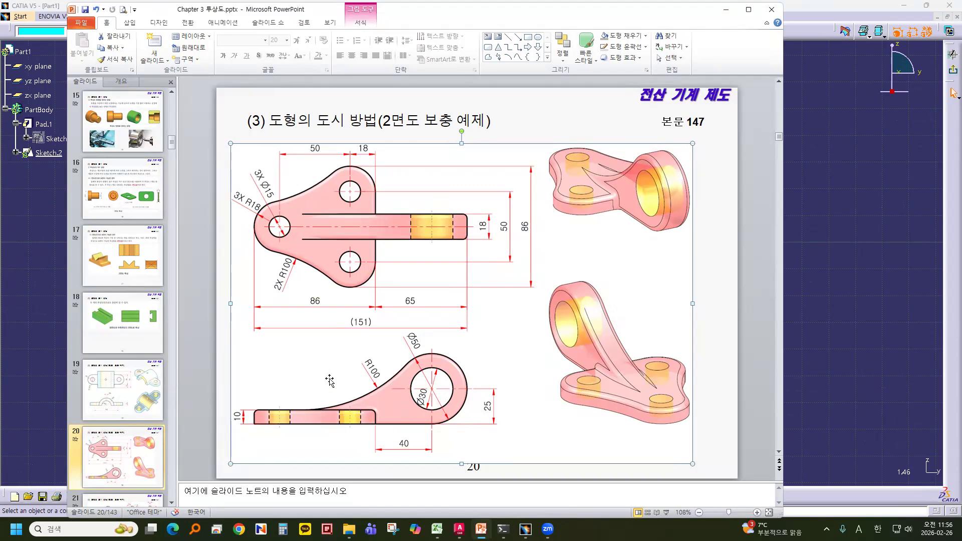
{"action": "left_click", "coordinate": [791, 233]}
{"action": "middle_click_drag", "start_coordinate": [543, 321], "coordinate": [650, 452]}
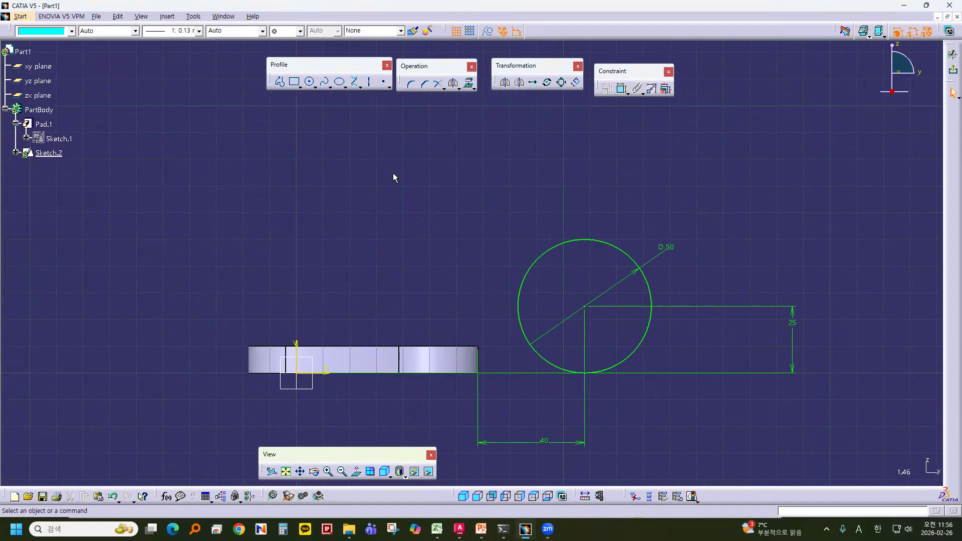
{"action": "left_click", "coordinate": [311, 82]}
{"action": "middle_click_drag", "start_coordinate": [372, 150], "coordinate": [370, 187]}
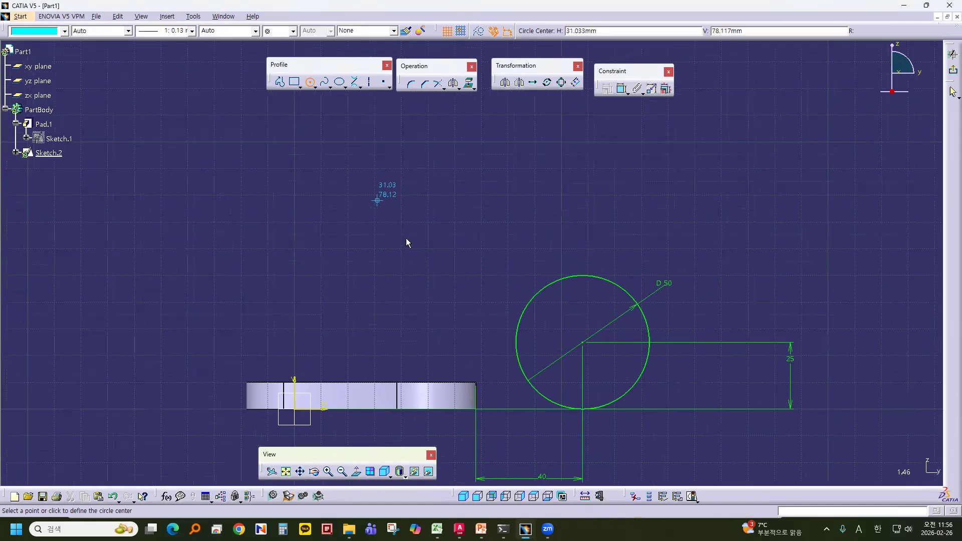
{"action": "left_click", "coordinate": [364, 188]}
{"action": "left_click", "coordinate": [482, 274]}
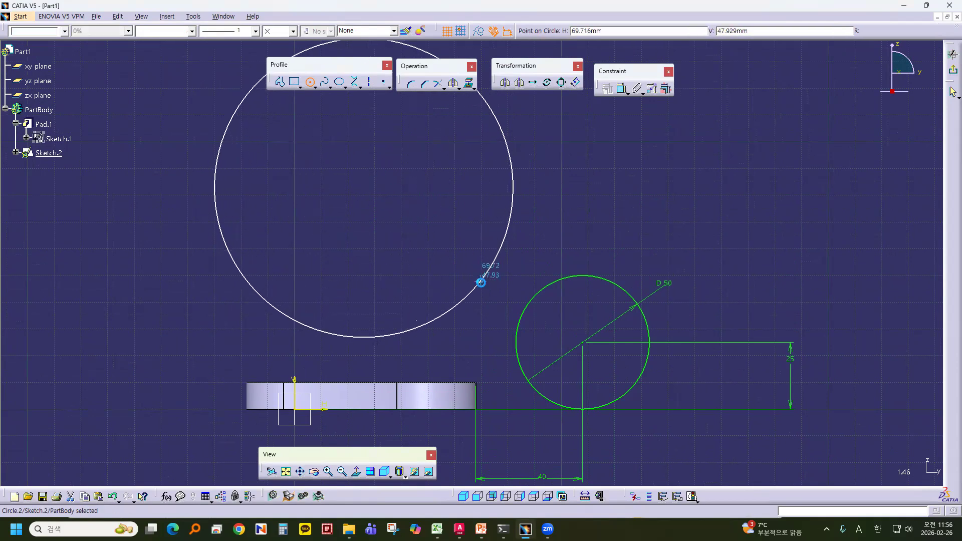
Step: Dimension the large circle as a radius of 100 mm
{"action": "left_click", "coordinate": [621, 88]}
{"action": "left_click", "coordinate": [512, 166]}
{"action": "left_click", "coordinate": [538, 132]}
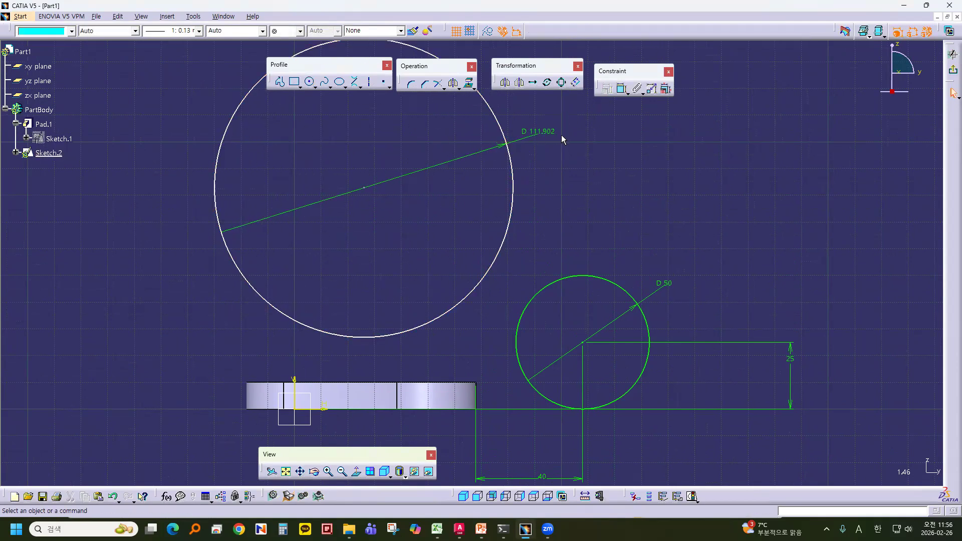
{"action": "double_click", "coordinate": [551, 131]}
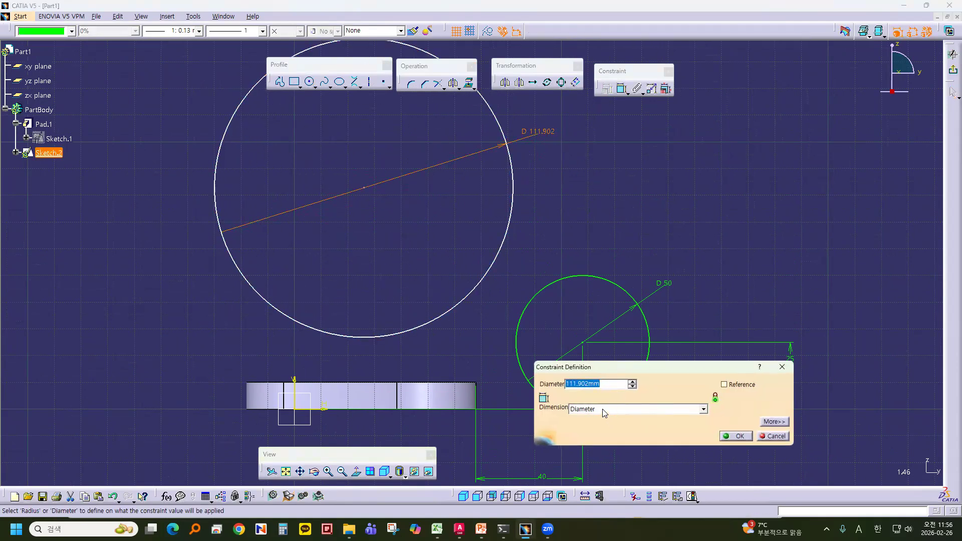
{"action": "left_click", "coordinate": [602, 409]}
{"action": "left_click", "coordinate": [600, 420]}
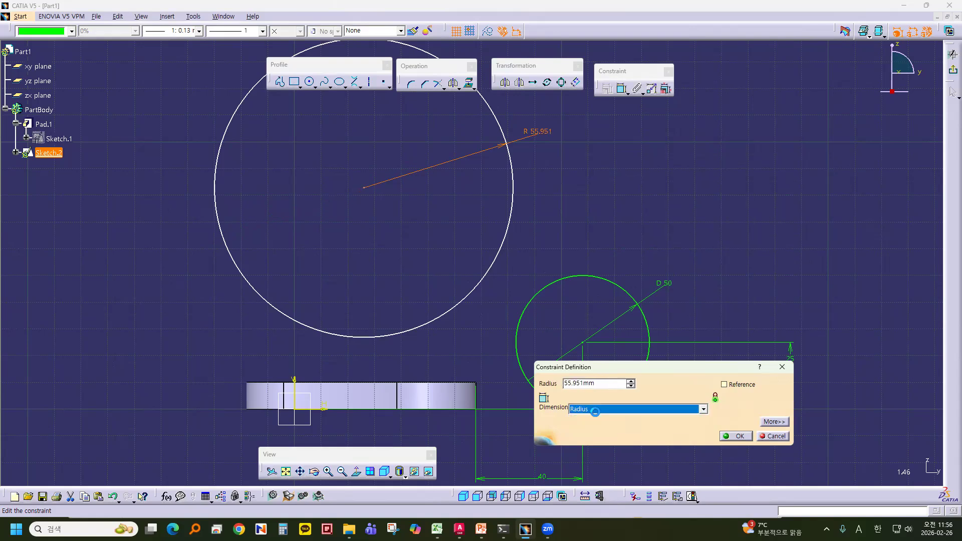
{"action": "left_click_drag", "start_coordinate": [604, 386], "coordinate": [499, 387]}
{"action": "type", "text": "100"}
{"action": "key", "text": "Return"}
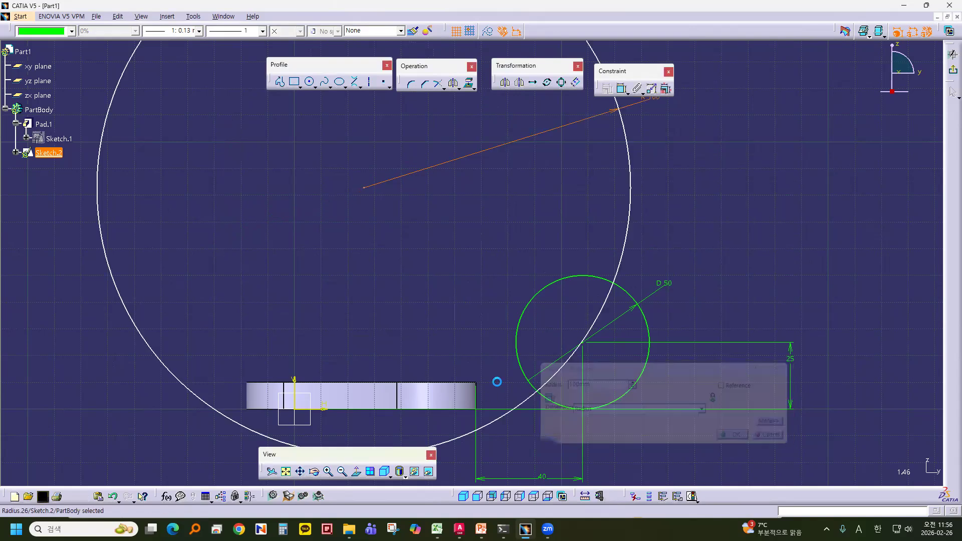
Step: Move the R100 circle upward so it clears the plate and the Ø50 circle
{"action": "middle_click_drag", "start_coordinate": [686, 278], "coordinate": [718, 276]}
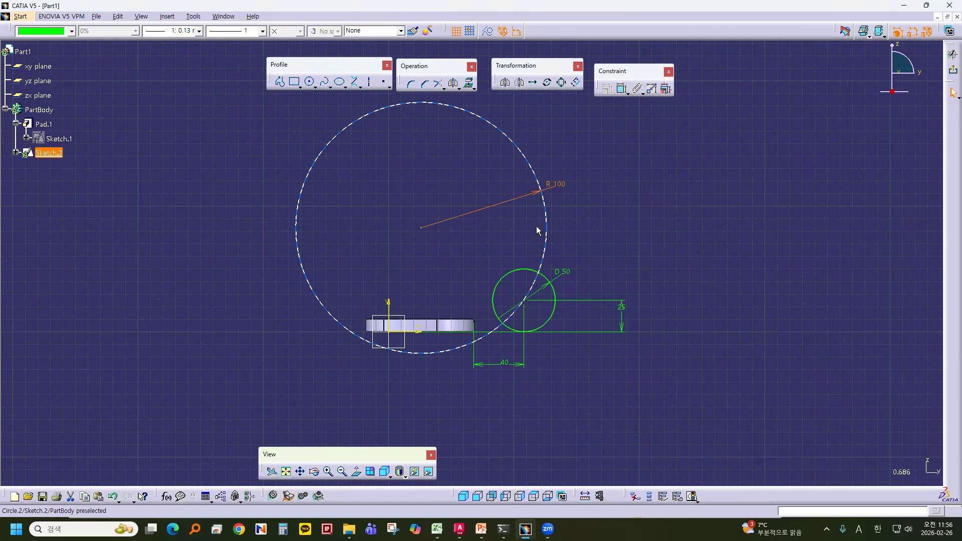
{"action": "left_click_drag", "start_coordinate": [546, 247], "coordinate": [533, 188]}
{"action": "left_click", "coordinate": [657, 205]}
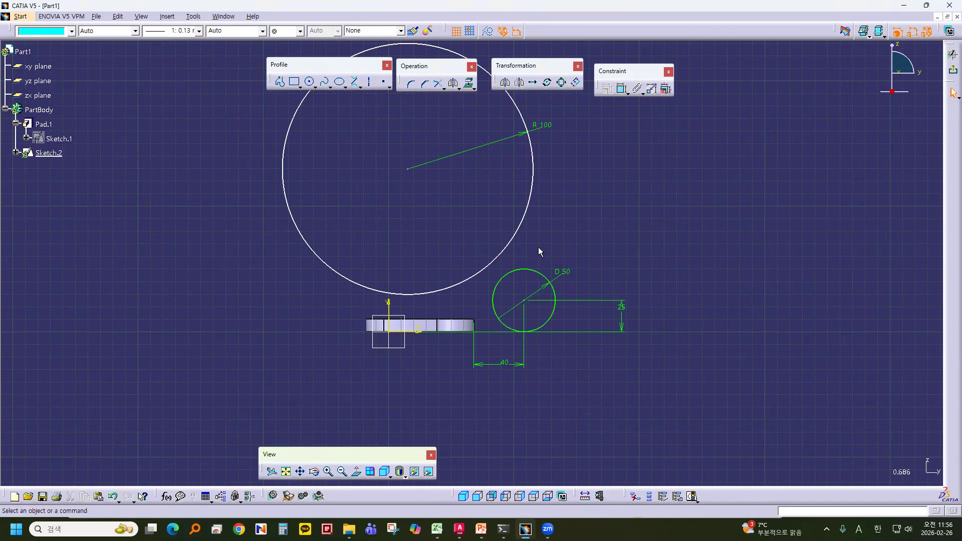
Step: Examine how the R100 and Ø50 circles lie to each other and compare them with the R100 arc in slide 20's front view
{"action": "mouse_move", "coordinate": [550, 343]}
{"action": "middle_mouse_down"}
{"action": "mouse_move", "coordinate": [498, 339]}
{"action": "mouse_move", "coordinate": [478, 355]}
{"action": "middle_mouse_up"}
{"action": "middle_click_drag", "start_coordinate": [594, 276], "coordinate": [591, 210]}
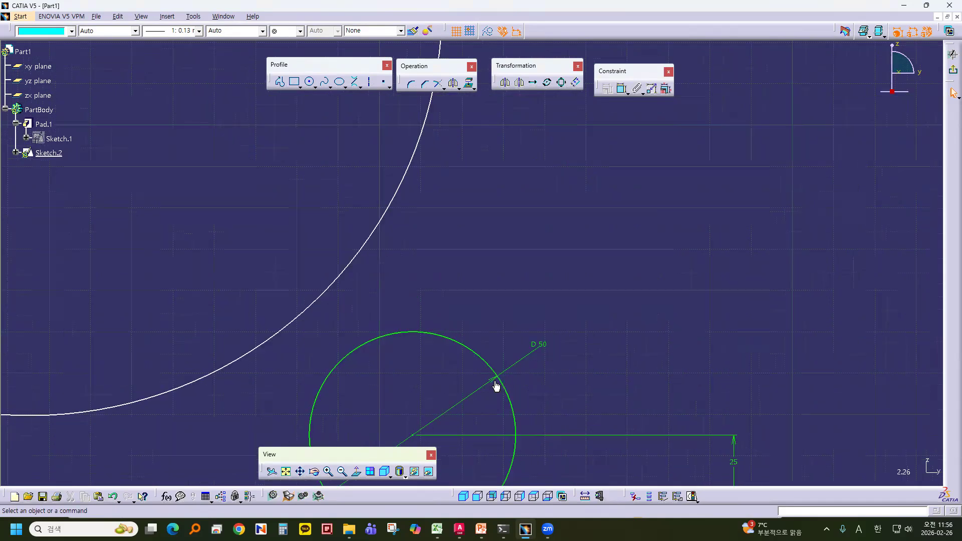
{"action": "middle_click_drag", "start_coordinate": [567, 344], "coordinate": [740, 292]}
{"action": "middle_click_drag", "start_coordinate": [748, 201], "coordinate": [736, 251]}
{"action": "middle_click_drag", "start_coordinate": [612, 206], "coordinate": [538, 291]}
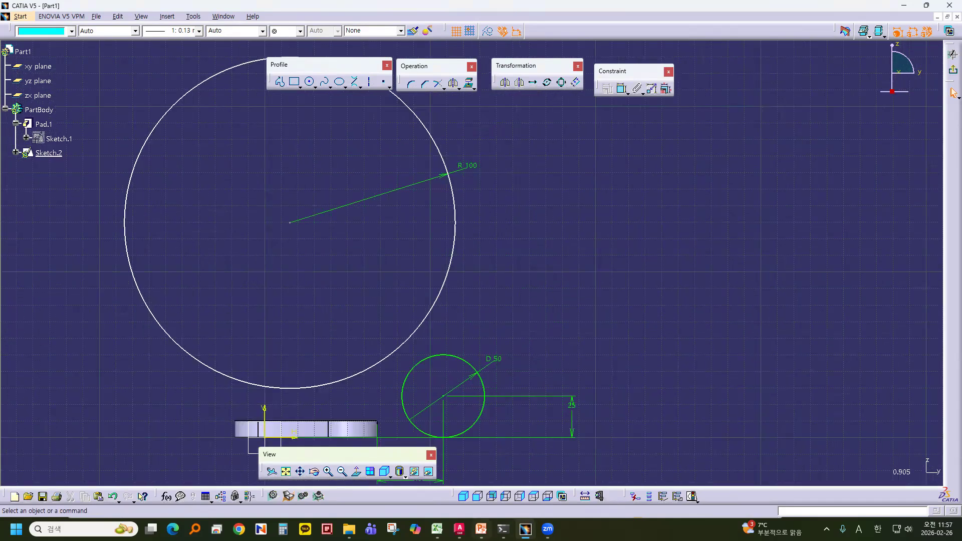
{"action": "key", "text": "alt+Tab"}
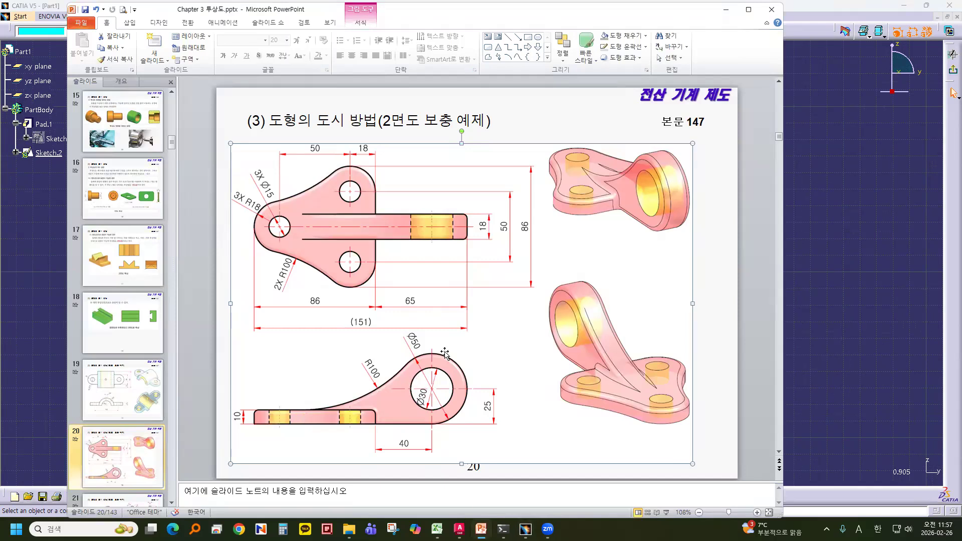
{"action": "left_click", "coordinate": [848, 235]}
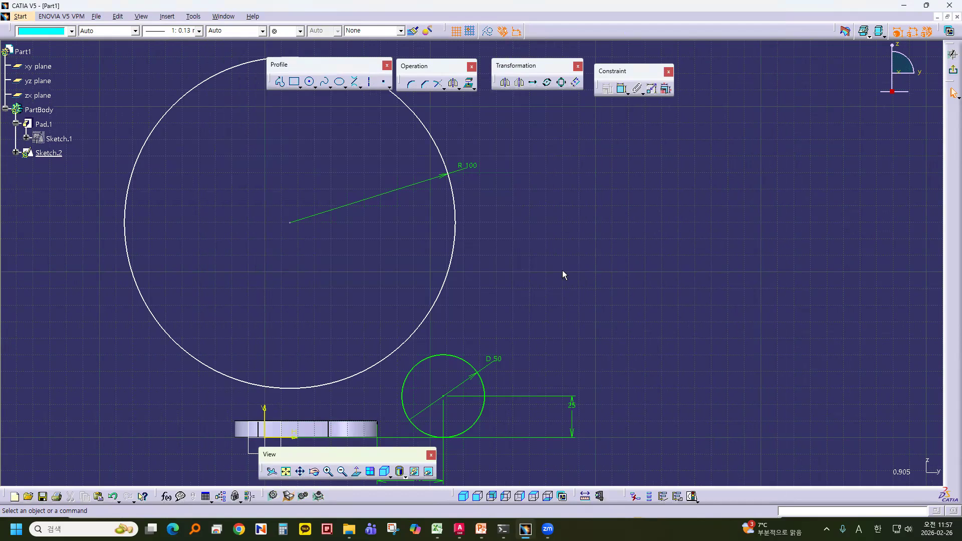
{"action": "middle_click_drag", "start_coordinate": [563, 275], "coordinate": [607, 198]}
{"action": "middle_click_drag", "start_coordinate": [544, 206], "coordinate": [526, 215]}
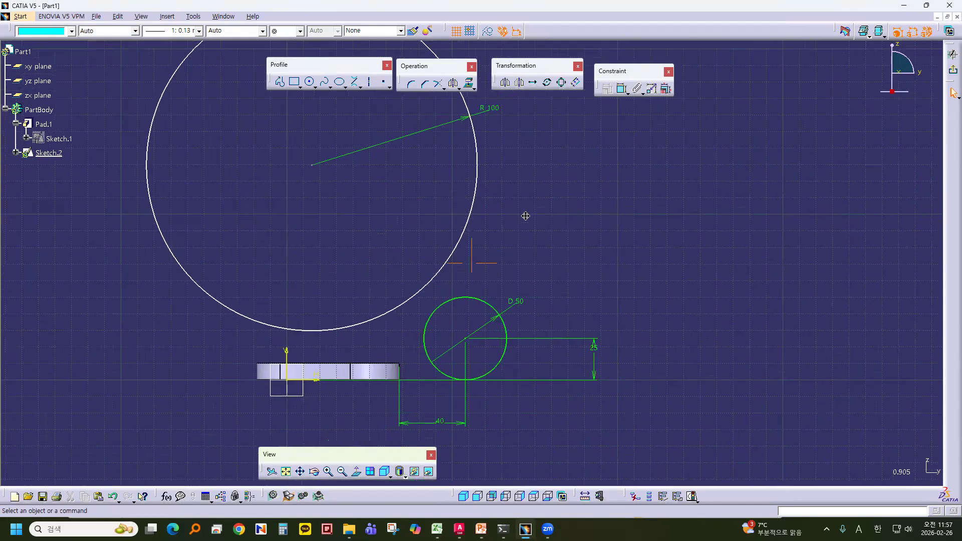
Step: Shift the R100 circle downward, closer to the plate's upper face and the Ø50 circle
{"action": "left_click_drag", "start_coordinate": [389, 321], "coordinate": [253, 338]}
{"action": "mouse_move", "coordinate": [558, 193]}
{"action": "middle_mouse_down"}
{"action": "mouse_move", "coordinate": [501, 155]}
{"action": "mouse_move", "coordinate": [499, 131]}
{"action": "mouse_move", "coordinate": [685, 187]}
{"action": "middle_mouse_up"}
{"action": "left_click", "coordinate": [606, 162]}
{"action": "middle_click_drag", "start_coordinate": [597, 183], "coordinate": [723, 154]}
{"action": "left_click", "coordinate": [626, 94]}
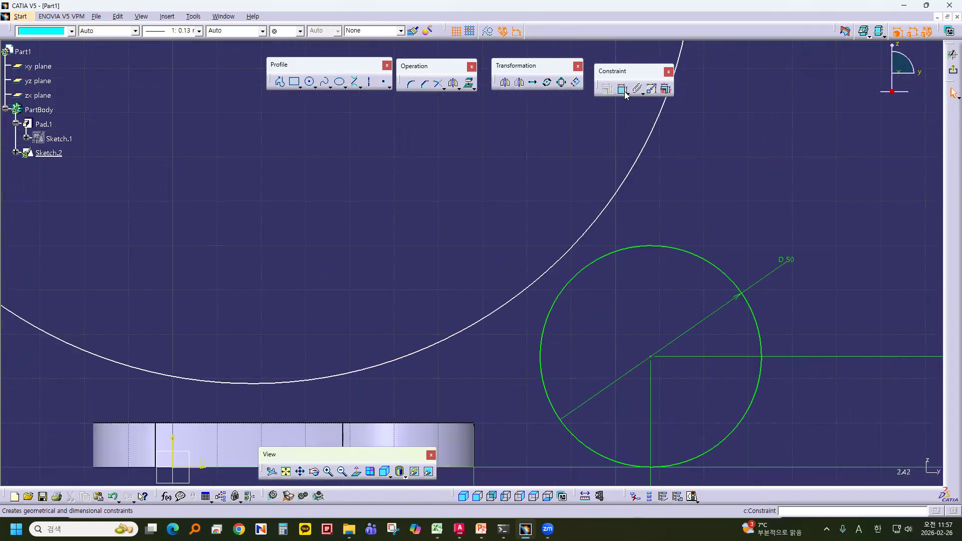
{"action": "left_click", "coordinate": [627, 252]}
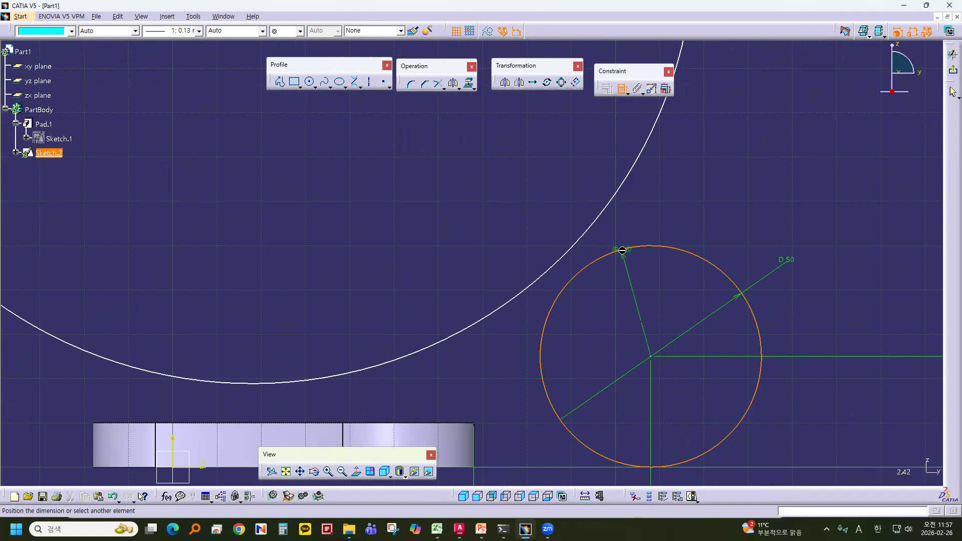
{"action": "left_click", "coordinate": [655, 167]}
Step: Constrain the Ø50 circle and the R100 circle to be tangent to each other
{"action": "left_click", "coordinate": [630, 249]}
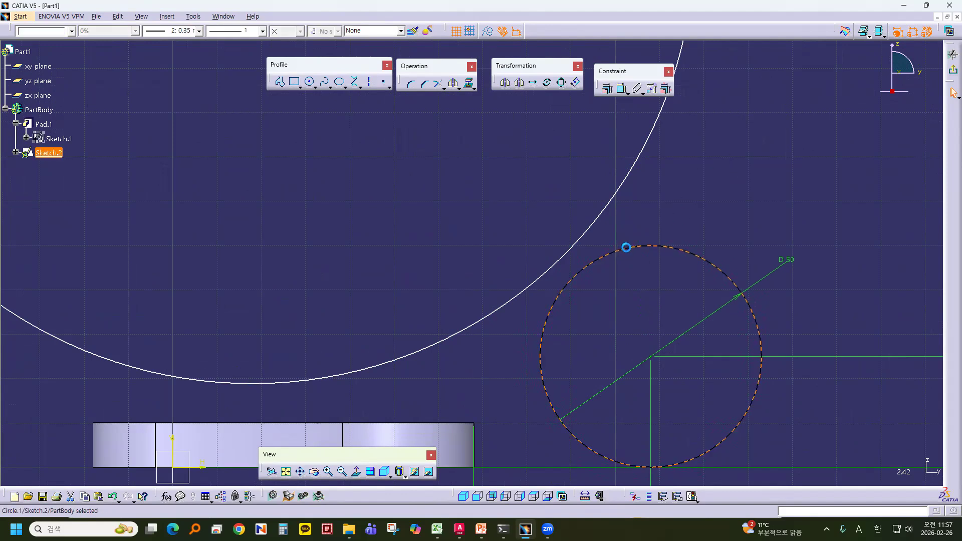
{"action": "left_click", "coordinate": [619, 200], "text": "ctrl"}
{"action": "left_click", "coordinate": [607, 90]}
{"action": "left_click", "coordinate": [650, 142]}
{"action": "left_click", "coordinate": [625, 216]}
{"action": "middle_click_drag", "start_coordinate": [297, 405], "coordinate": [502, 236]}
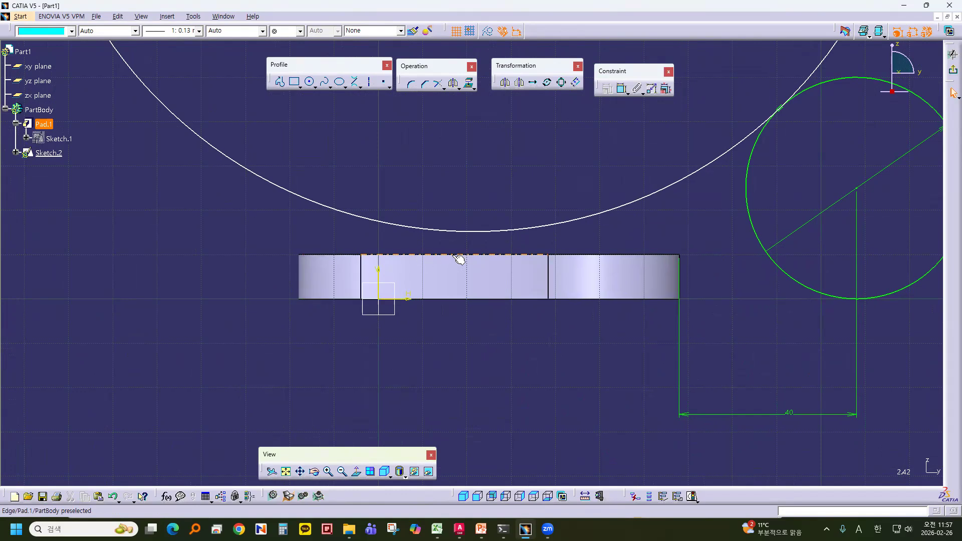
Step: Constrain the R100 circle to be tangent to the plate's upper edge
{"action": "left_click", "coordinate": [508, 231]}
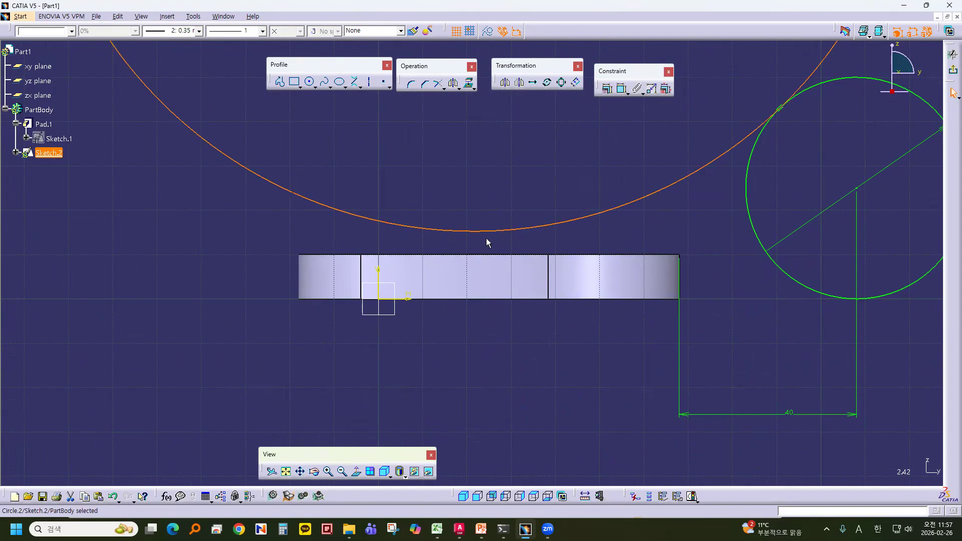
{"action": "left_click", "coordinate": [434, 260], "text": "ctrl"}
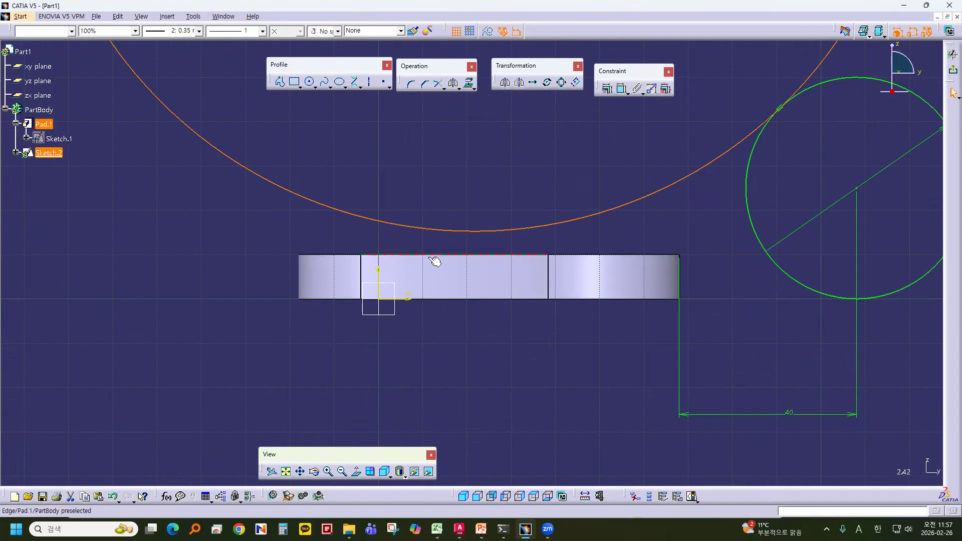
{"action": "left_click", "coordinate": [607, 89]}
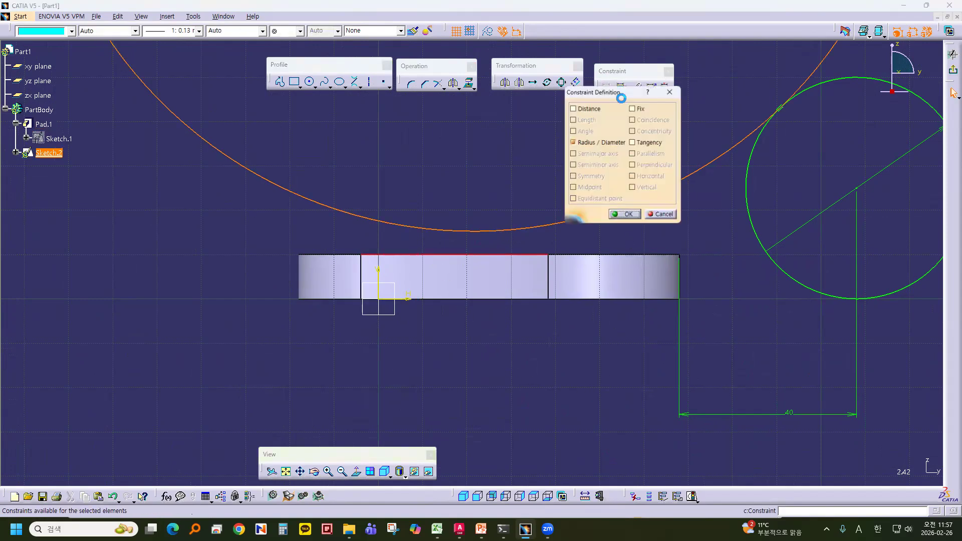
{"action": "left_click", "coordinate": [650, 143]}
{"action": "left_click", "coordinate": [629, 216]}
Step: Trim the Ø50 circle and the R100 circle against each other at their tangent point
{"action": "middle_click_drag", "start_coordinate": [649, 163], "coordinate": [615, 241]}
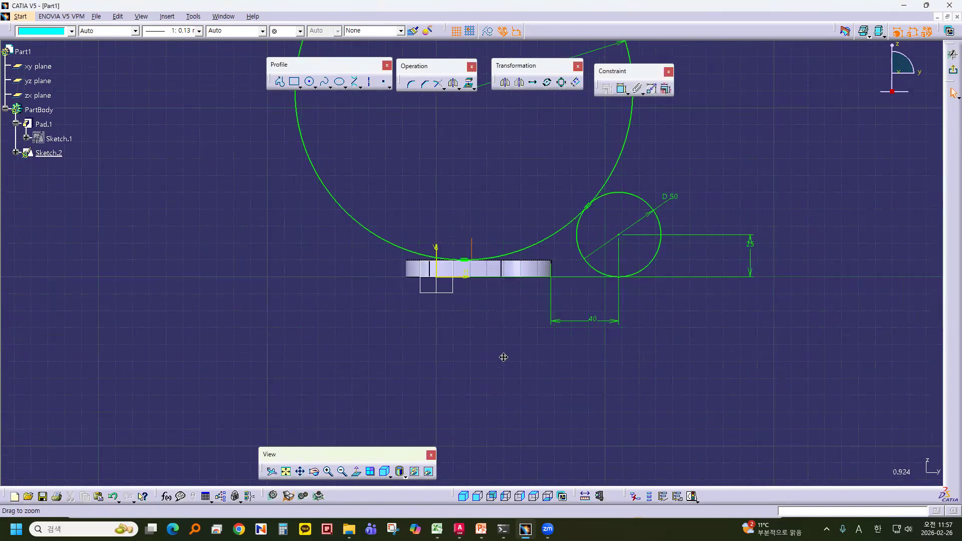
{"action": "middle_click_drag", "start_coordinate": [504, 357], "coordinate": [400, 420]}
{"action": "mouse_move", "coordinate": [466, 399]}
{"action": "middle_mouse_down"}
{"action": "mouse_move", "coordinate": [643, 311]}
{"action": "mouse_move", "coordinate": [669, 198]}
{"action": "middle_mouse_up"}
{"action": "mouse_move", "coordinate": [637, 262]}
{"action": "middle_mouse_down"}
{"action": "mouse_move", "coordinate": [351, 291]}
{"action": "mouse_move", "coordinate": [290, 311]}
{"action": "middle_mouse_up"}
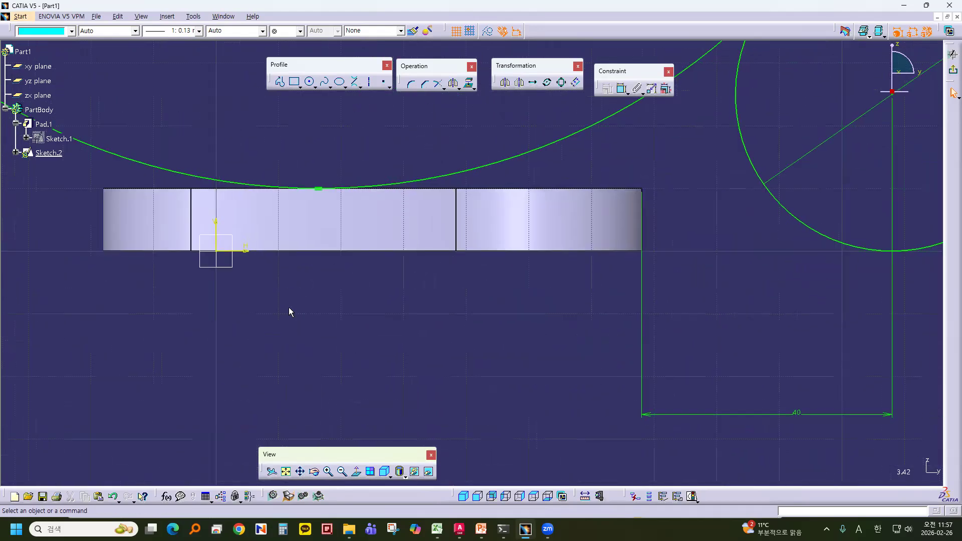
{"action": "mouse_move", "coordinate": [443, 318]}
{"action": "middle_mouse_down"}
{"action": "mouse_move", "coordinate": [427, 301]}
{"action": "mouse_move", "coordinate": [394, 294]}
{"action": "mouse_move", "coordinate": [365, 336]}
{"action": "mouse_move", "coordinate": [369, 346]}
{"action": "middle_mouse_up"}
{"action": "middle_click_drag", "start_coordinate": [623, 345], "coordinate": [573, 429]}
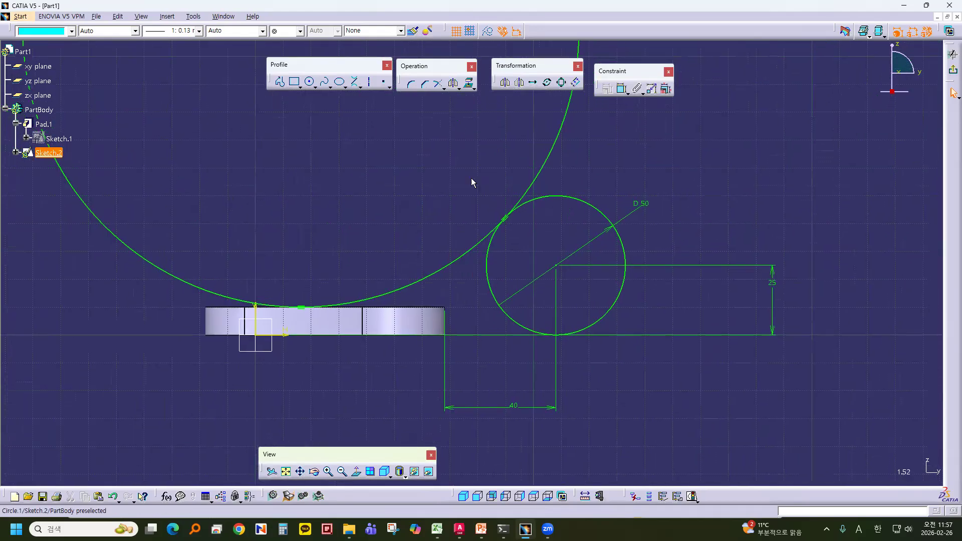
{"action": "left_click", "coordinate": [439, 85]}
{"action": "left_click", "coordinate": [611, 222]}
{"action": "left_click", "coordinate": [497, 217]}
Step: After checking slide 20's front view, draw a horizontal line along the plate's bottom edge, tangent to the Ø50 circle and overshooting both ends
{"action": "middle_click_drag", "start_coordinate": [371, 243], "coordinate": [555, 174]}
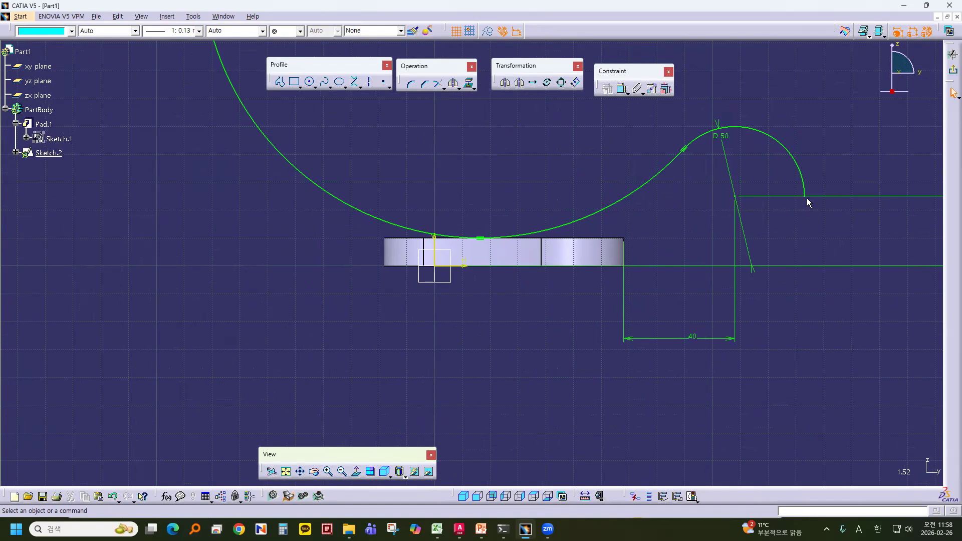
{"action": "mouse_move", "coordinate": [677, 290]}
{"action": "middle_mouse_down"}
{"action": "mouse_move", "coordinate": [611, 296]}
{"action": "mouse_move", "coordinate": [625, 307]}
{"action": "middle_mouse_up"}
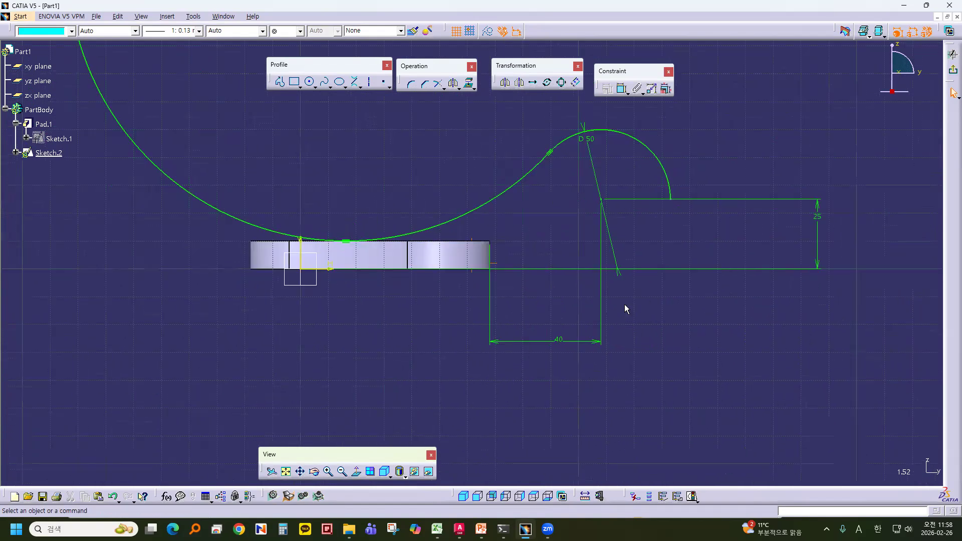
{"action": "middle_click_drag", "start_coordinate": [613, 252], "coordinate": [594, 244]}
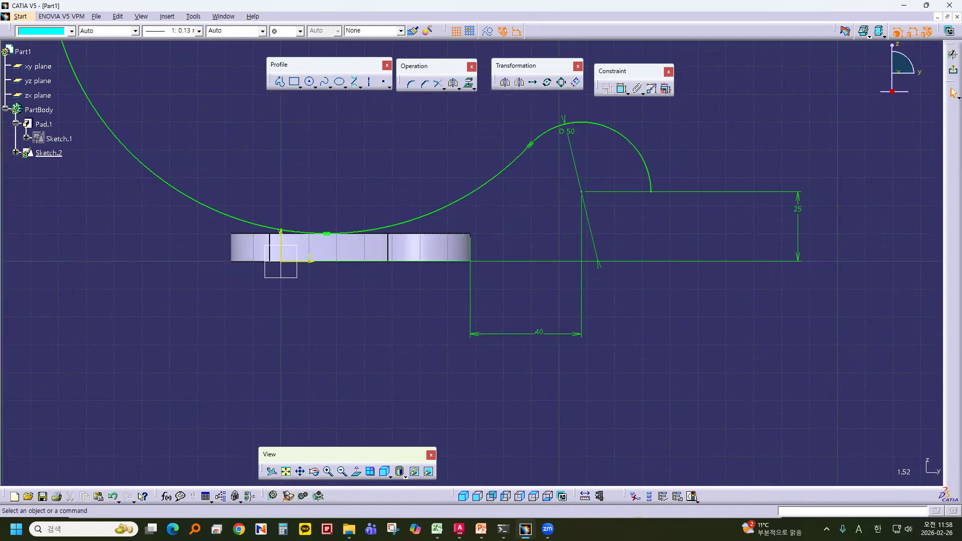
{"action": "key", "text": "alt+Tab"}
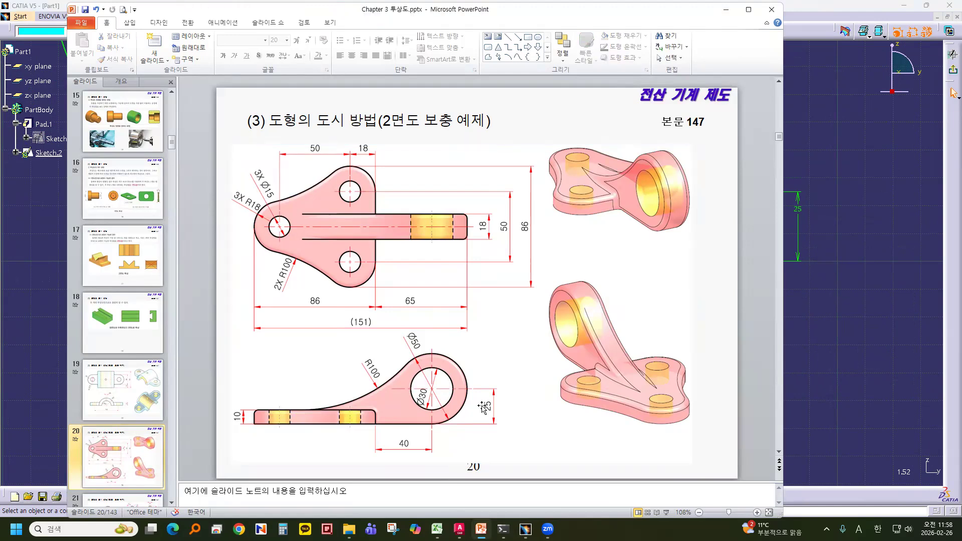
{"action": "left_click", "coordinate": [850, 287]}
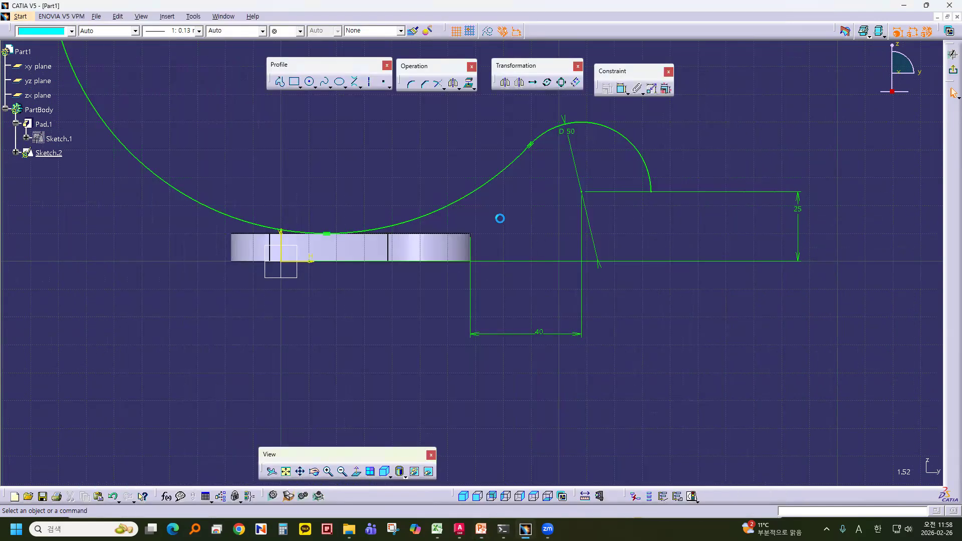
{"action": "left_click", "coordinate": [279, 85]}
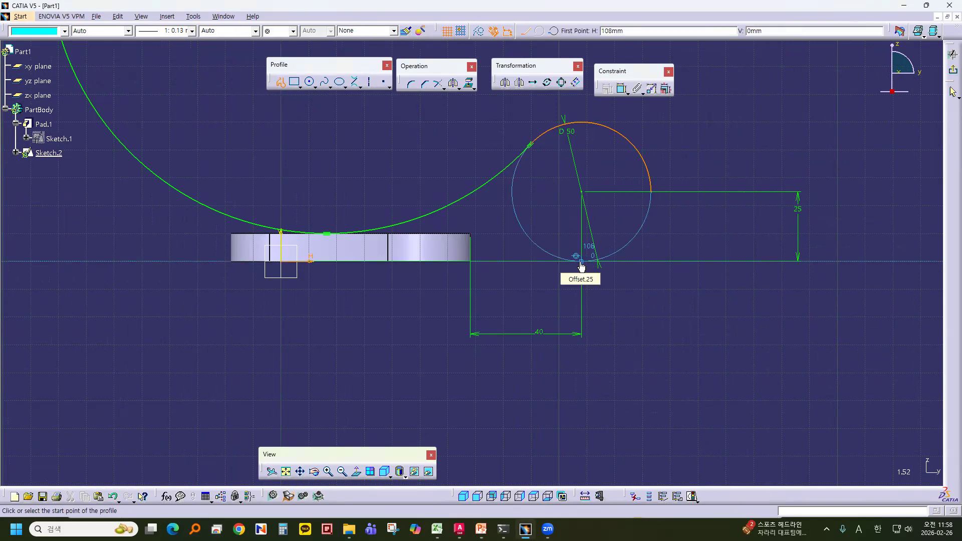
{"action": "left_click", "coordinate": [673, 259]}
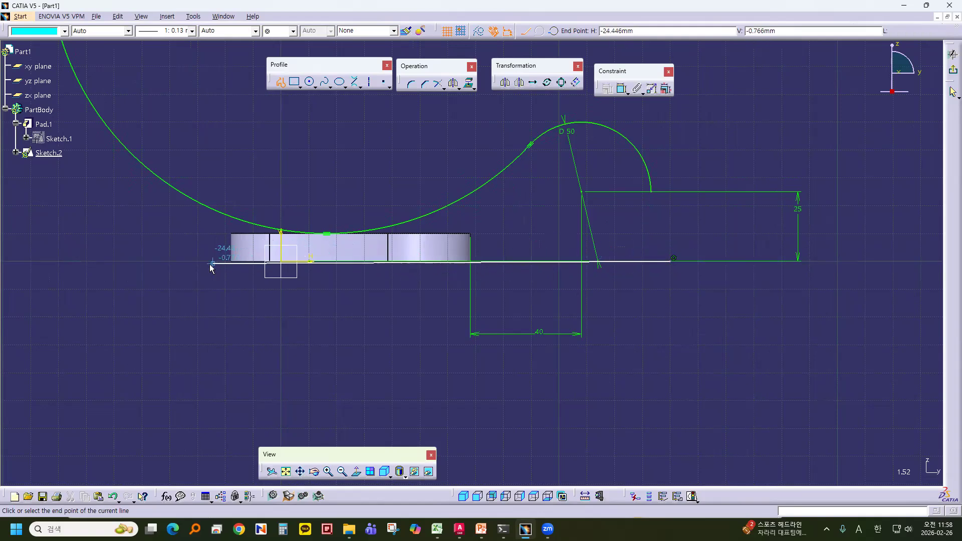
{"action": "left_click", "coordinate": [175, 261]}
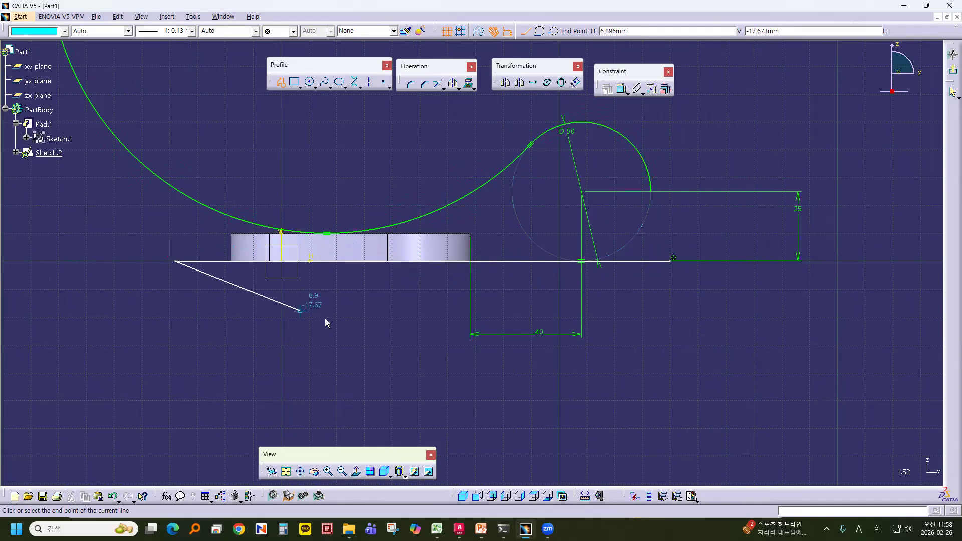
{"action": "key", "text": "Escape"}
Step: Draw a vertical line through the R100 circle's tangent point on the plate, extending above the upper face and below the bottom line
{"action": "middle_click_drag", "start_coordinate": [437, 324], "coordinate": [466, 327]}
{"action": "middle_click_drag", "start_coordinate": [400, 335], "coordinate": [433, 270]}
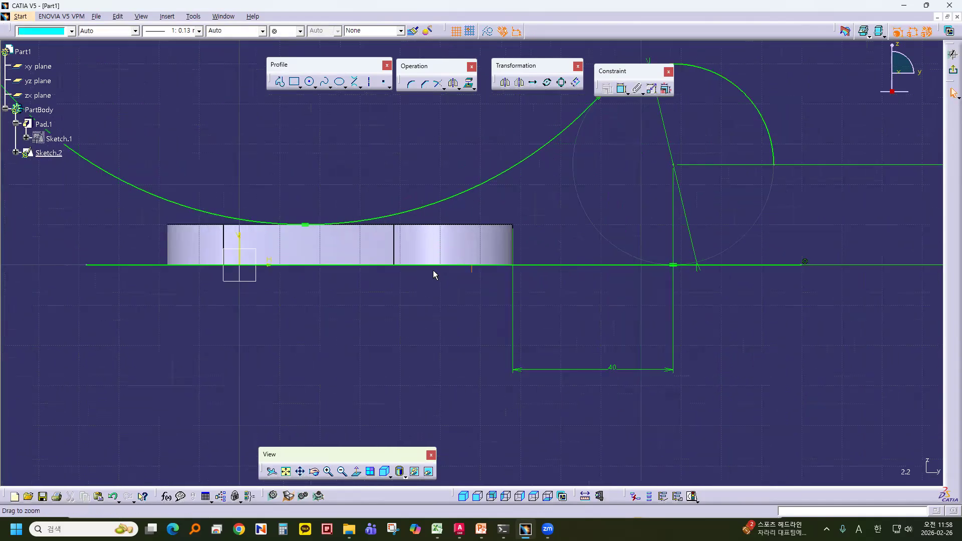
{"action": "middle_click_drag", "start_coordinate": [260, 281], "coordinate": [420, 325]}
{"action": "middle_click_drag", "start_coordinate": [420, 326], "coordinate": [381, 238]}
{"action": "left_click", "coordinate": [279, 82]}
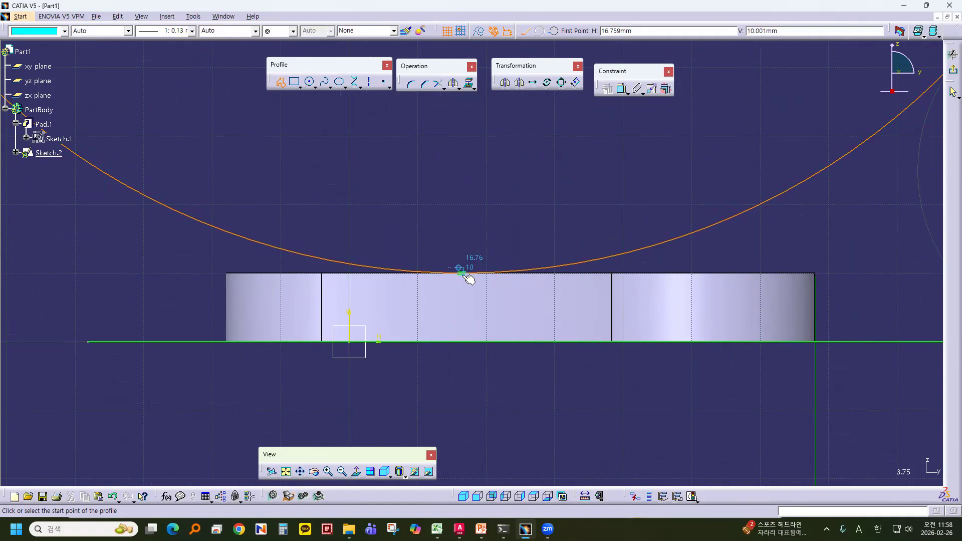
{"action": "left_click", "coordinate": [462, 188]}
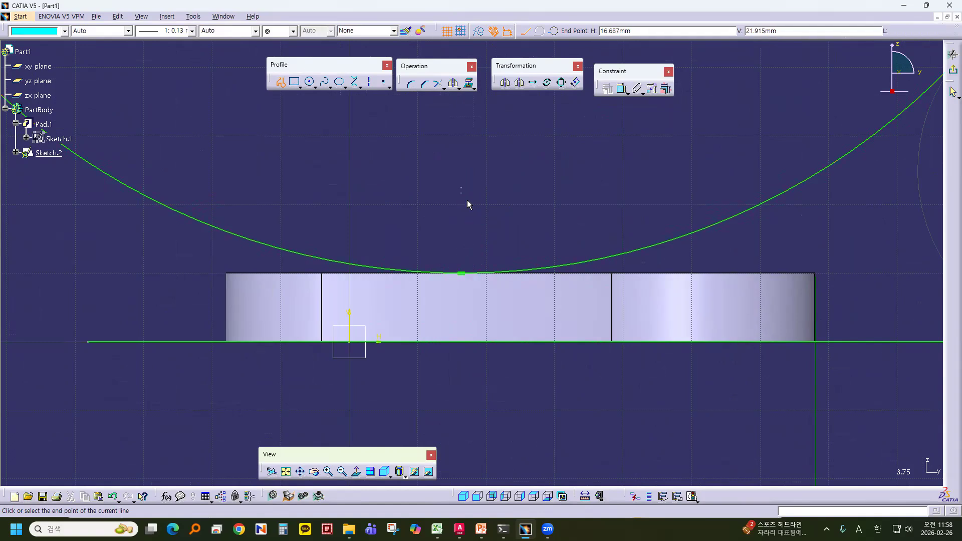
{"action": "left_click", "coordinate": [461, 399]}
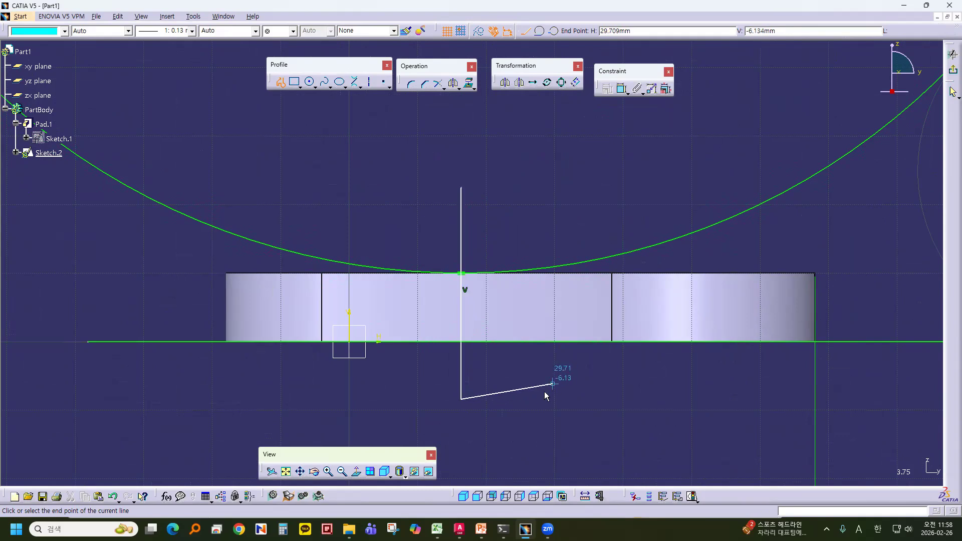
{"action": "key", "text": "Escape"}
{"action": "key", "text": "Escape"}
{"action": "mouse_move", "coordinate": [591, 376]}
{"action": "middle_mouse_down"}
{"action": "mouse_move", "coordinate": [540, 341]}
{"action": "mouse_move", "coordinate": [499, 365]}
{"action": "mouse_move", "coordinate": [488, 335]}
{"action": "mouse_move", "coordinate": [474, 380]}
{"action": "middle_mouse_up"}
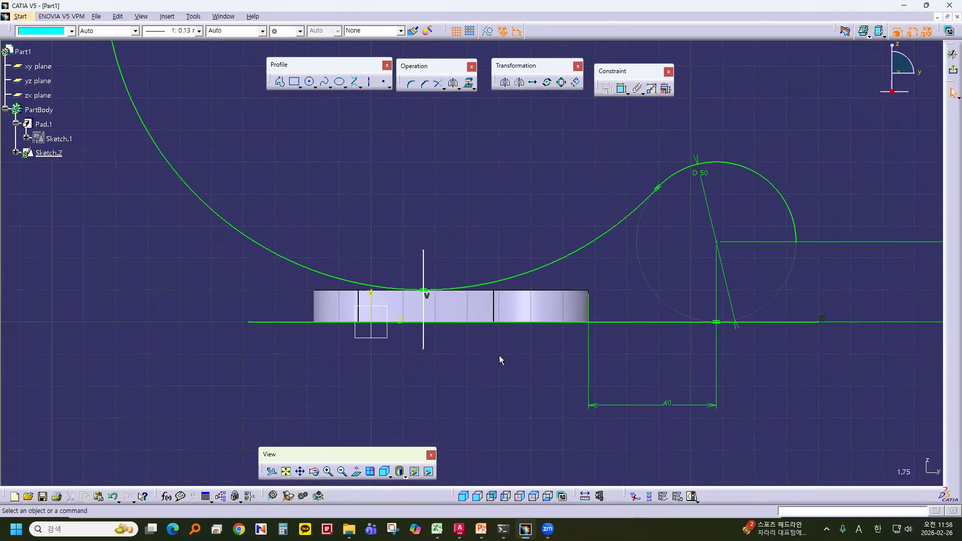
Step: Trim the Ø50 arc and the bottom line to each other at their tangent point
{"action": "left_click", "coordinate": [437, 85]}
{"action": "left_click", "coordinate": [797, 226]}
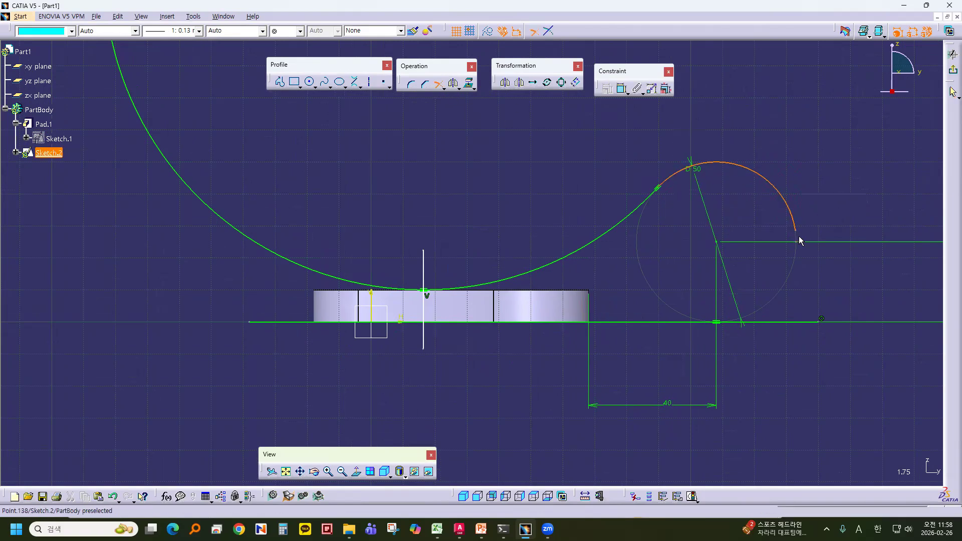
{"action": "left_click", "coordinate": [644, 323]}
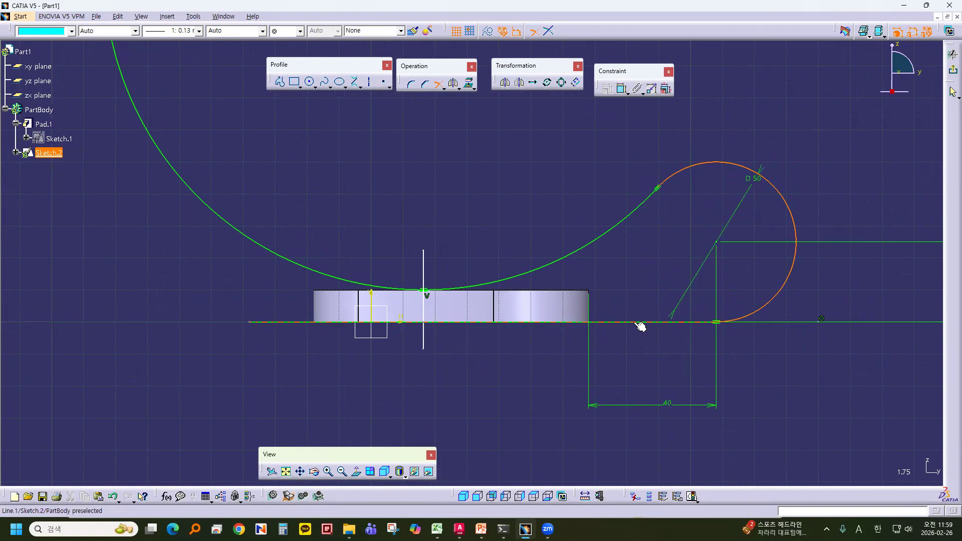
Step: Trim the vertical line against the bottom line and the R100 arc to close the arm profile
{"action": "left_click", "coordinate": [438, 83]}
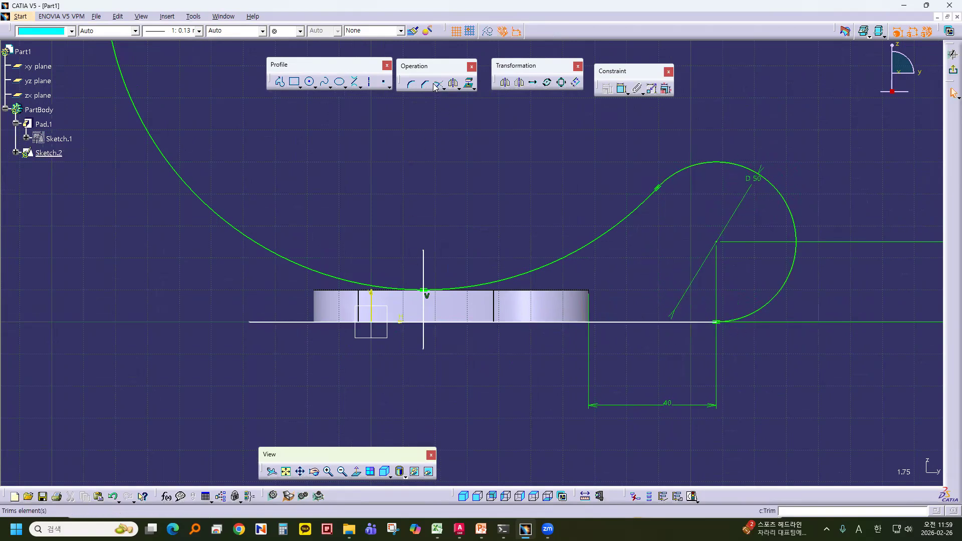
{"action": "left_click", "coordinate": [529, 322]}
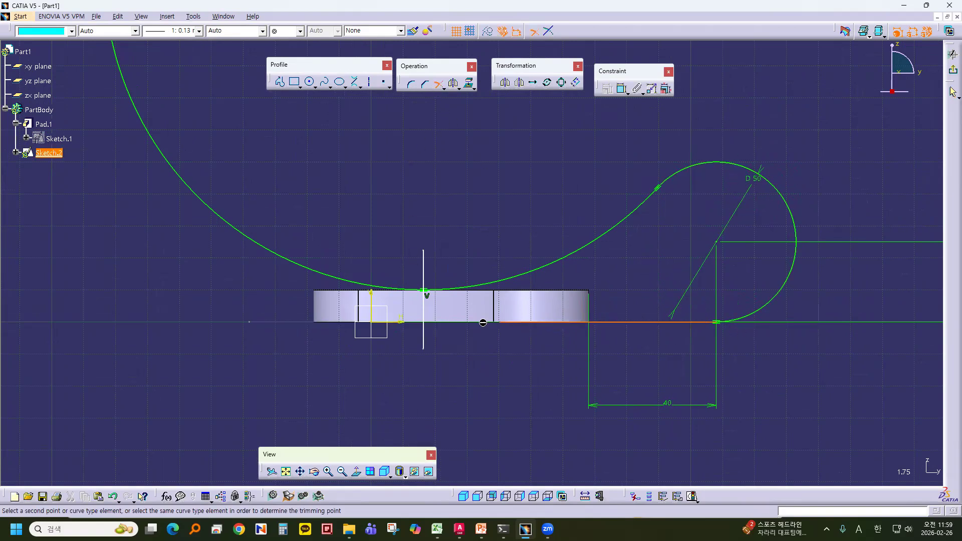
{"action": "left_click", "coordinate": [424, 304]}
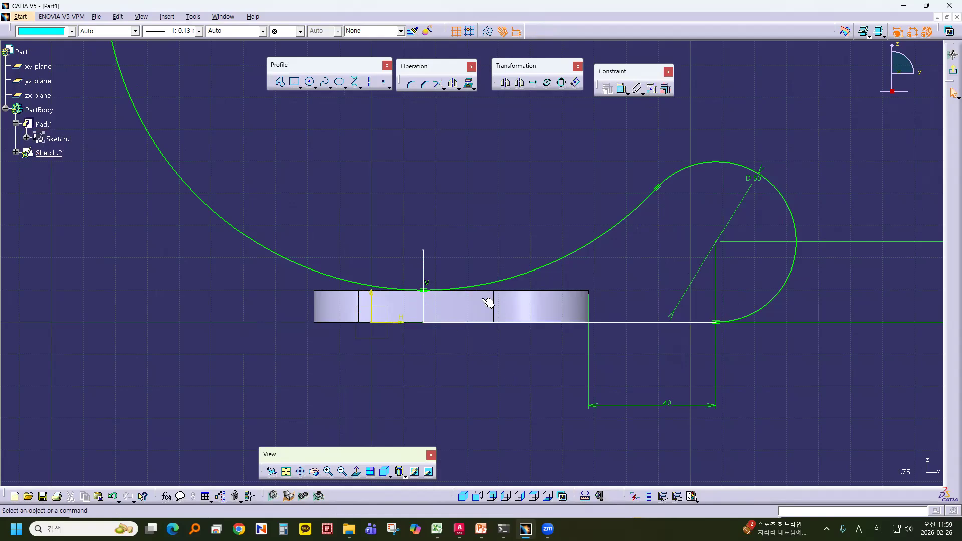
{"action": "left_click", "coordinate": [438, 85]}
{"action": "left_click", "coordinate": [528, 273]}
{"action": "left_click", "coordinate": [426, 303]}
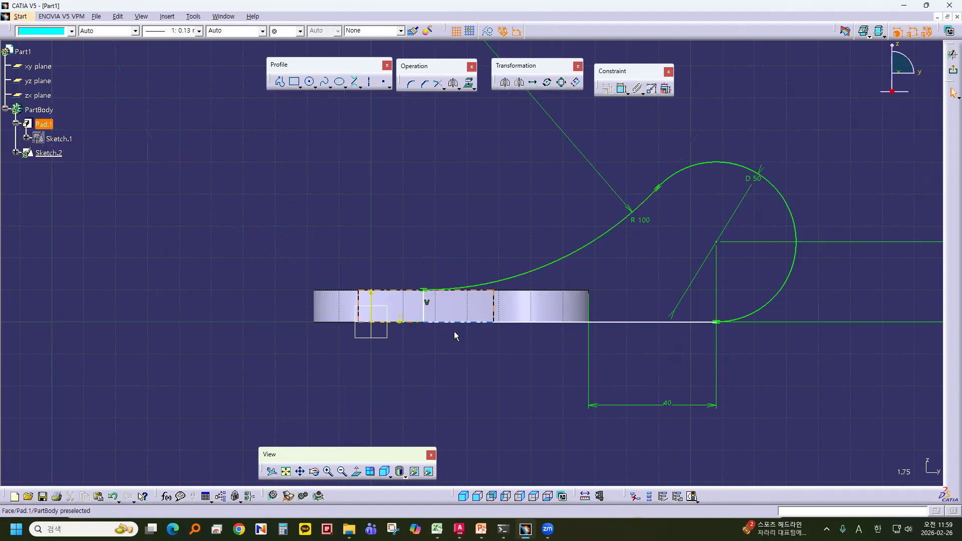
Step: Examine the closed arm profile against the plate and compare it with slide 20's drawing
{"action": "mouse_move", "coordinate": [437, 194]}
{"action": "middle_mouse_down"}
{"action": "mouse_move", "coordinate": [408, 168]}
{"action": "mouse_move", "coordinate": [430, 161]}
{"action": "mouse_move", "coordinate": [455, 178]}
{"action": "mouse_move", "coordinate": [499, 275]}
{"action": "mouse_move", "coordinate": [501, 215]}
{"action": "mouse_move", "coordinate": [485, 286]}
{"action": "middle_mouse_up"}
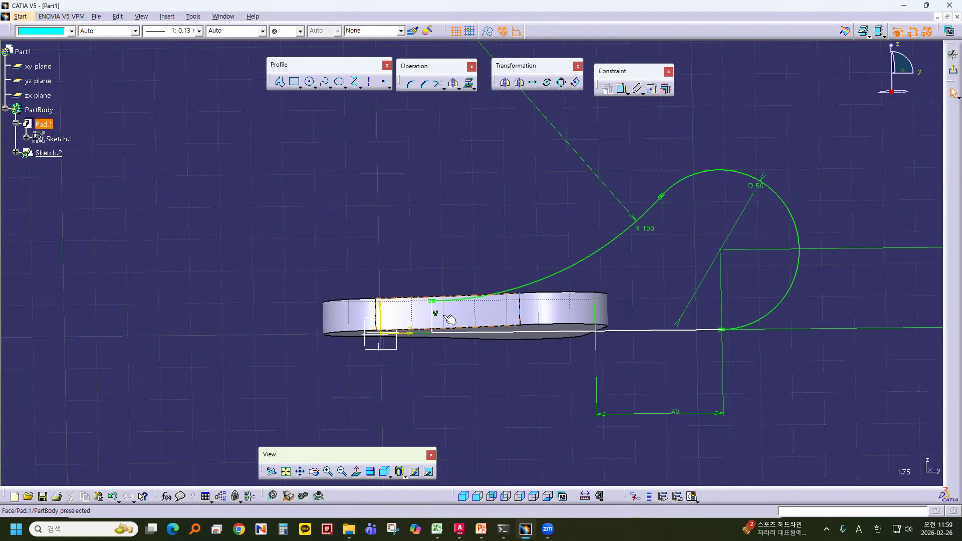
{"action": "left_click", "coordinate": [481, 529]}
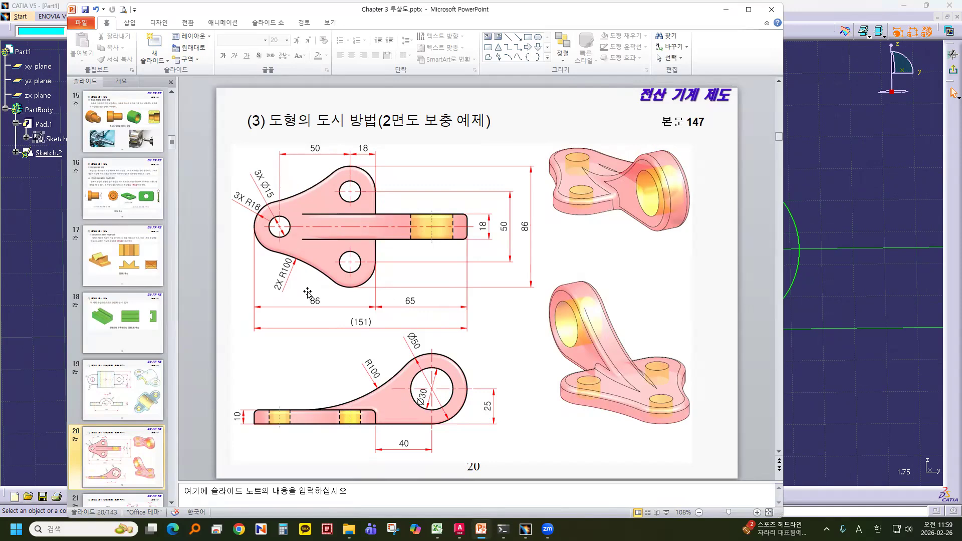
{"action": "left_click", "coordinate": [830, 153]}
Step: Shift the profile's vertical end line slightly toward the Ø50 arc, away from the R100 tangent point on the plate
{"action": "middle_click_drag", "start_coordinate": [626, 221], "coordinate": [577, 291]}
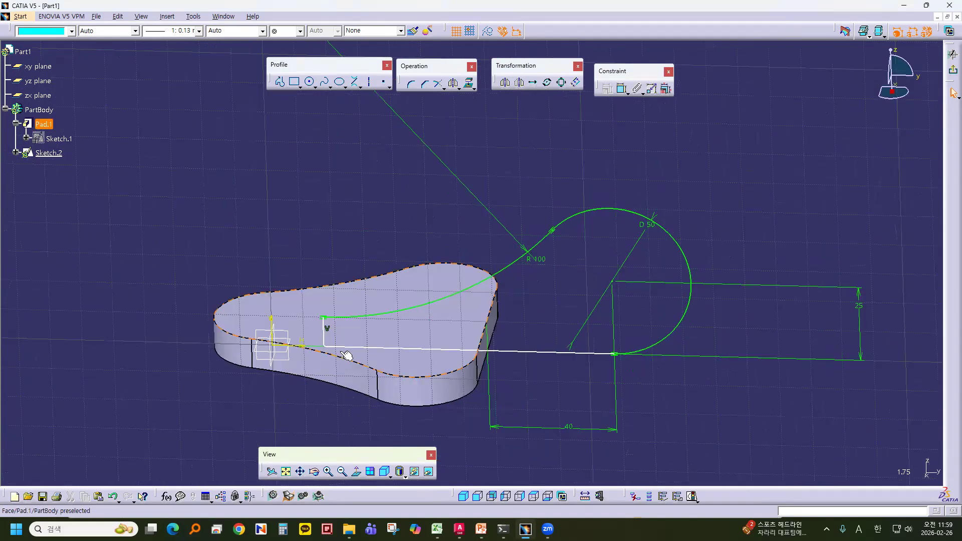
{"action": "left_click", "coordinate": [357, 475]}
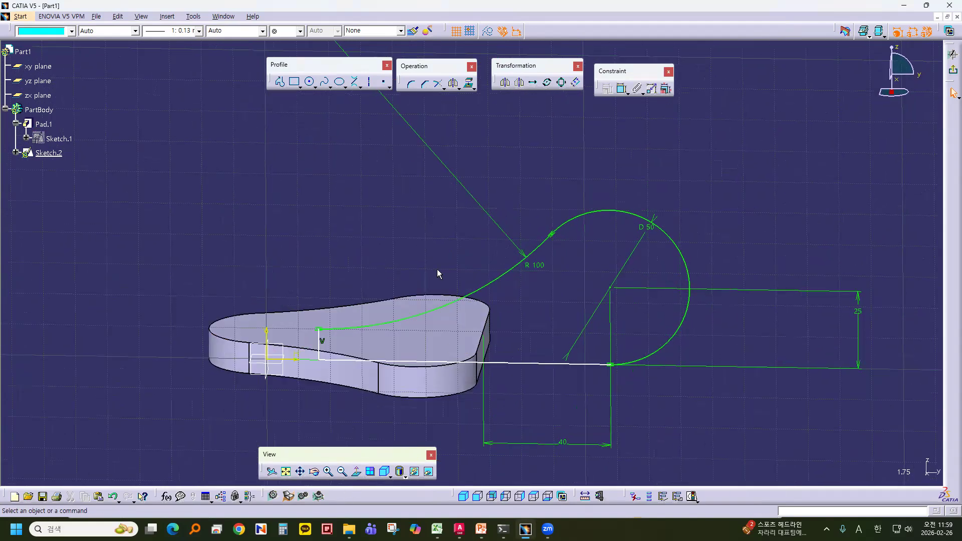
{"action": "mouse_move", "coordinate": [319, 358]}
{"action": "left_mouse_down"}
{"action": "mouse_move", "coordinate": [351, 349]}
{"action": "mouse_move", "coordinate": [288, 354]}
{"action": "left_mouse_up"}
{"action": "mouse_move", "coordinate": [350, 355]}
{"action": "left_mouse_down"}
{"action": "mouse_move", "coordinate": [391, 354]}
{"action": "mouse_move", "coordinate": [330, 356]}
{"action": "left_mouse_up"}
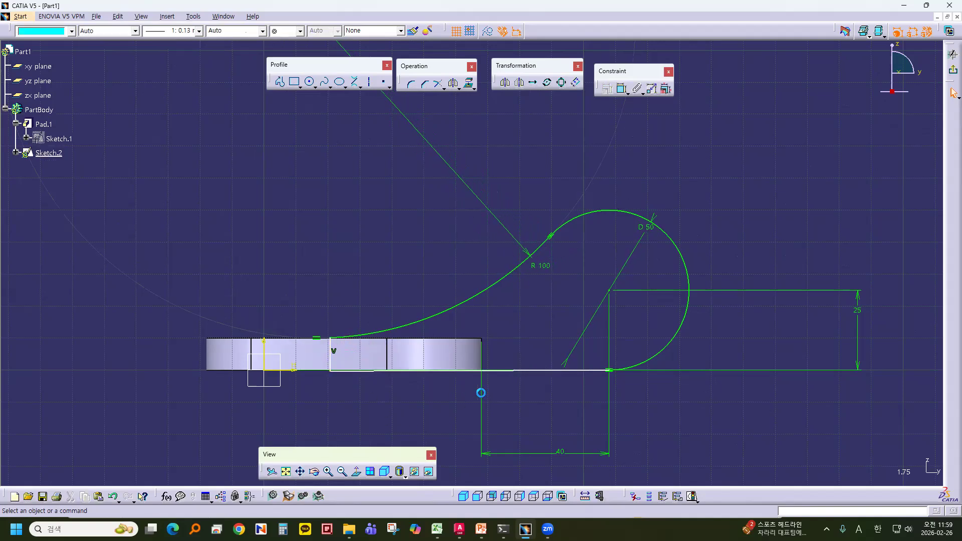
Step: Constrain the arm profile's bottom line to be horizontal
{"action": "left_click", "coordinate": [513, 371]}
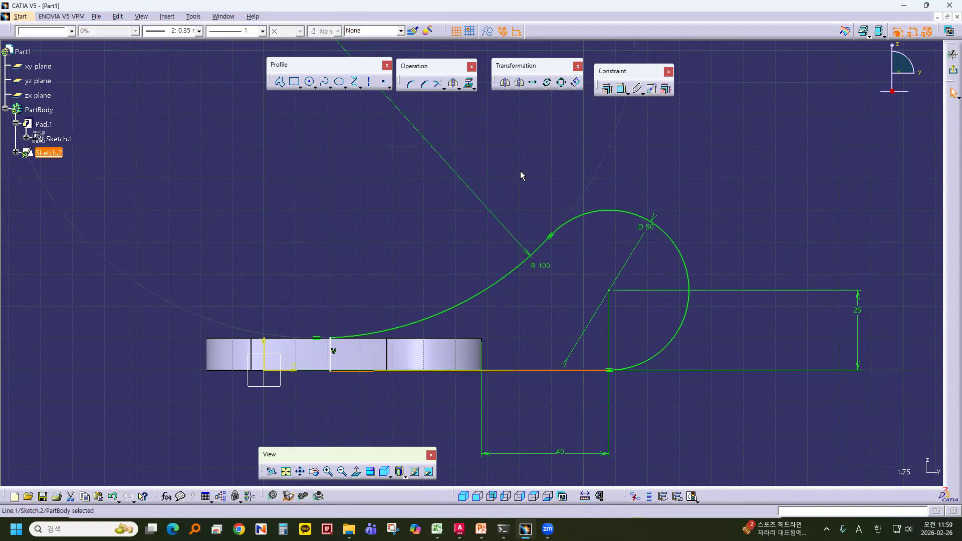
{"action": "left_click", "coordinate": [618, 93]}
{"action": "left_click", "coordinate": [632, 177]}
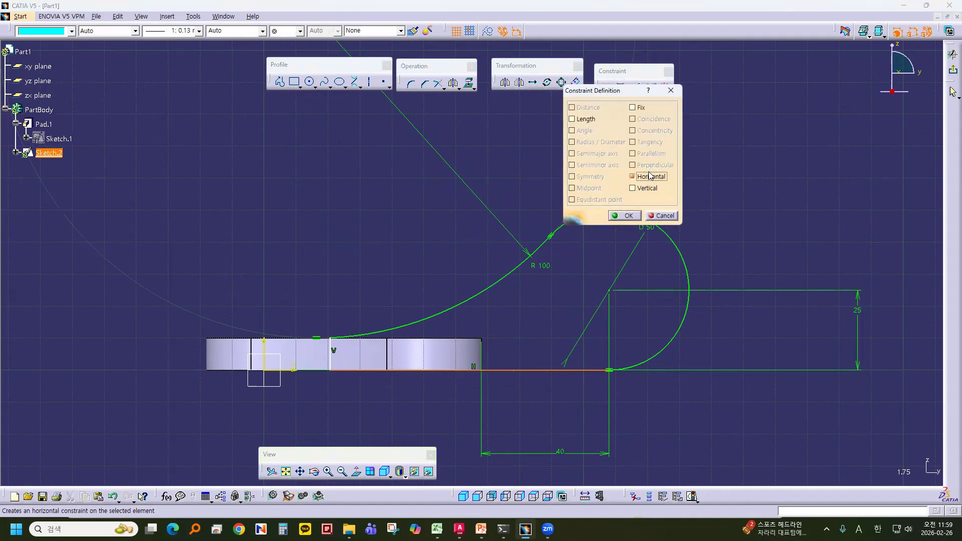
{"action": "left_click", "coordinate": [625, 215]}
Step: Finish editing the arm profile sketch and return to the 3D part
{"action": "middle_click_drag", "start_coordinate": [381, 210], "coordinate": [328, 348]}
{"action": "mouse_move", "coordinate": [329, 348]}
{"action": "left_mouse_down"}
{"action": "mouse_move", "coordinate": [317, 339]}
{"action": "mouse_move", "coordinate": [246, 358]}
{"action": "mouse_move", "coordinate": [346, 366]}
{"action": "mouse_move", "coordinate": [323, 362]}
{"action": "left_mouse_up"}
{"action": "middle_click_drag", "start_coordinate": [476, 244], "coordinate": [496, 235]}
{"action": "left_click", "coordinate": [954, 69]}
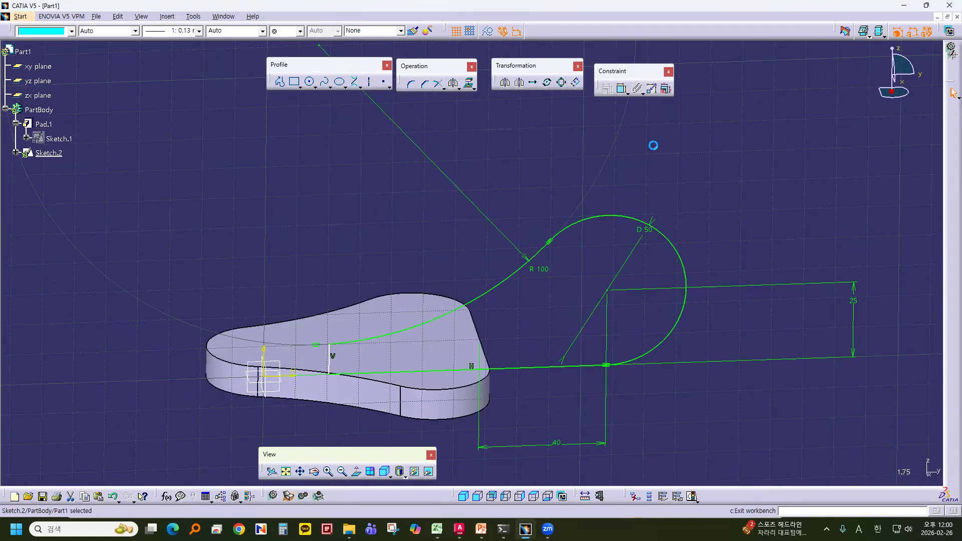
{"action": "mouse_move", "coordinate": [616, 195]}
{"action": "middle_mouse_down"}
{"action": "mouse_move", "coordinate": [504, 293]}
{"action": "mouse_move", "coordinate": [593, 237]}
{"action": "mouse_move", "coordinate": [539, 191]}
{"action": "middle_mouse_up"}
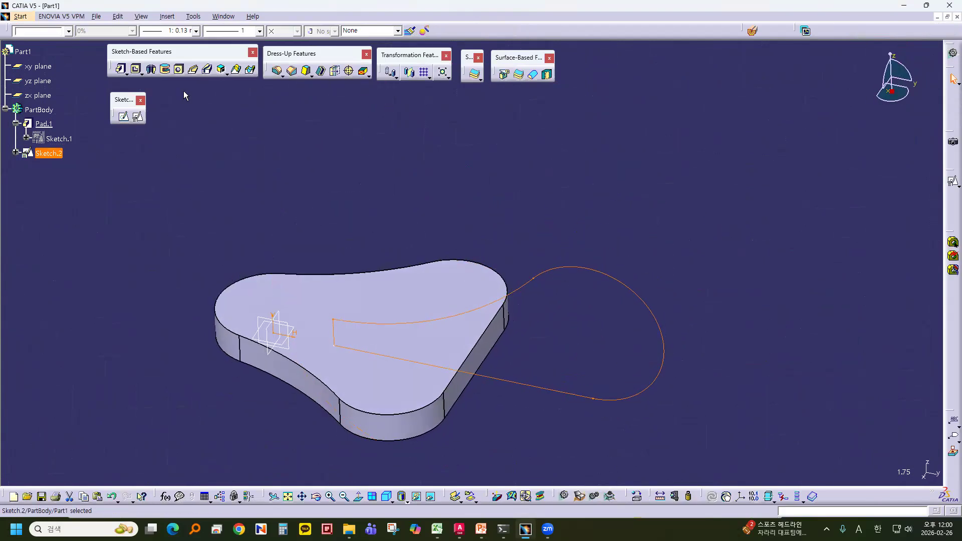
Step: Extrude the arm profile 9 mm with mirrored extent, checking the arm thickness on slide 20 in PowerPoint
{"action": "left_click", "coordinate": [120, 69]}
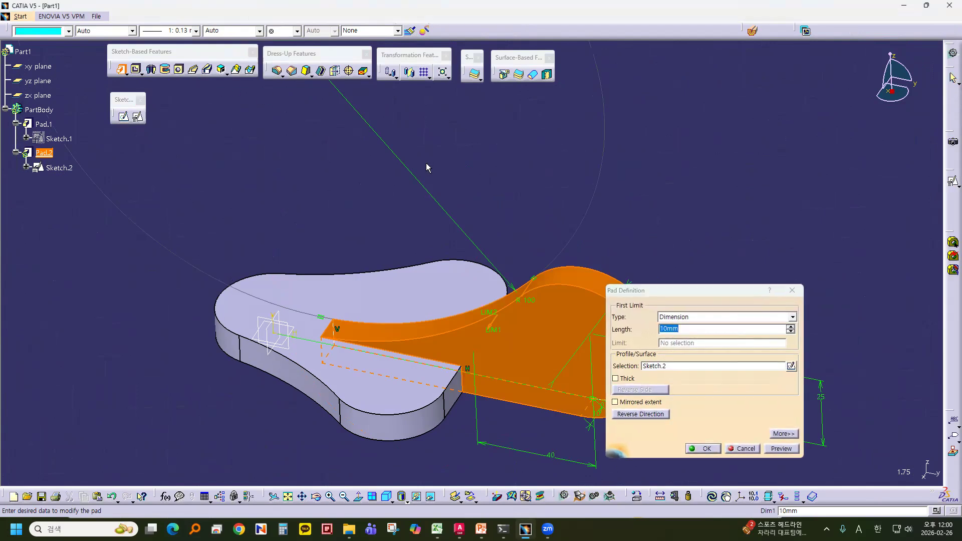
{"action": "middle_click_drag", "start_coordinate": [446, 452], "coordinate": [456, 412]}
{"action": "key", "text": "alt+Tab"}
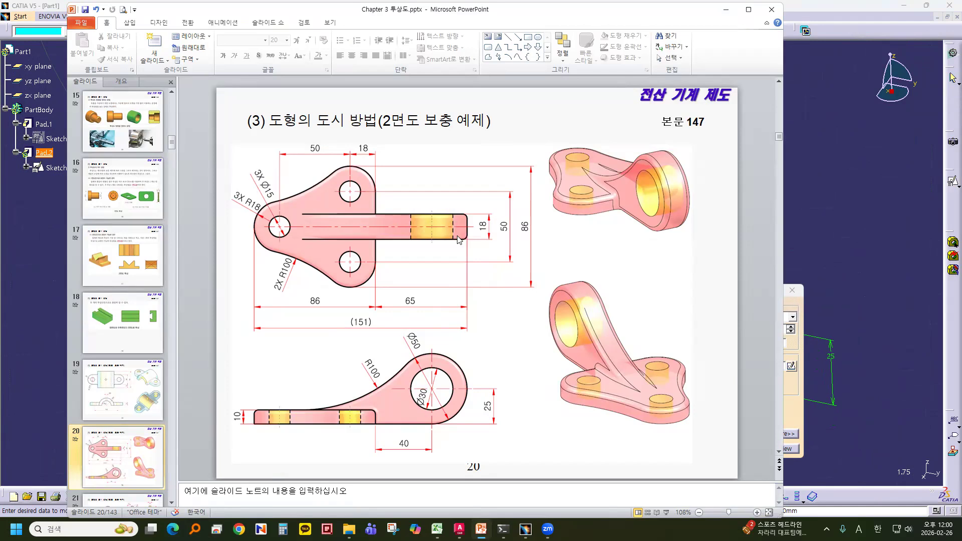
{"action": "left_click", "coordinate": [837, 203]}
{"action": "left_click", "coordinate": [725, 333]}
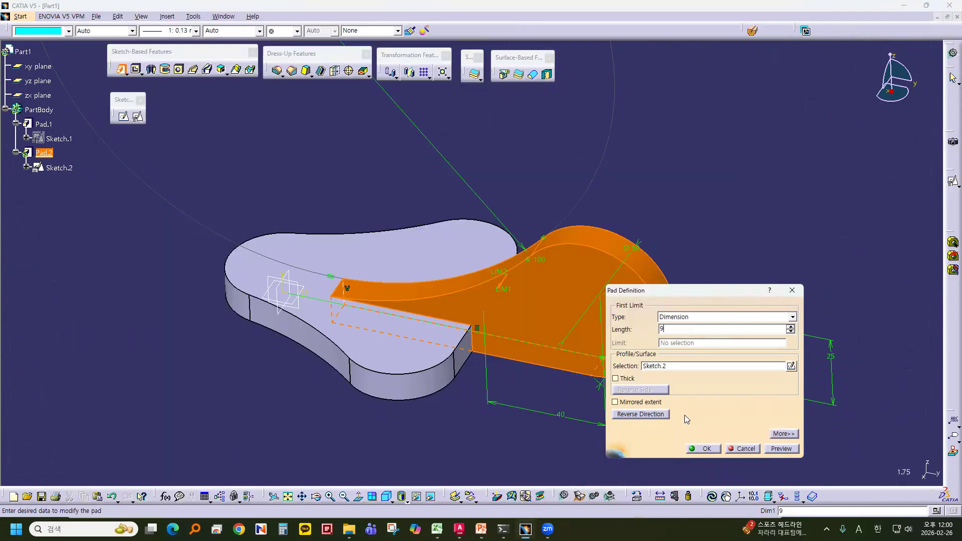
{"action": "type", "text": "9"}
{"action": "left_click", "coordinate": [614, 403]}
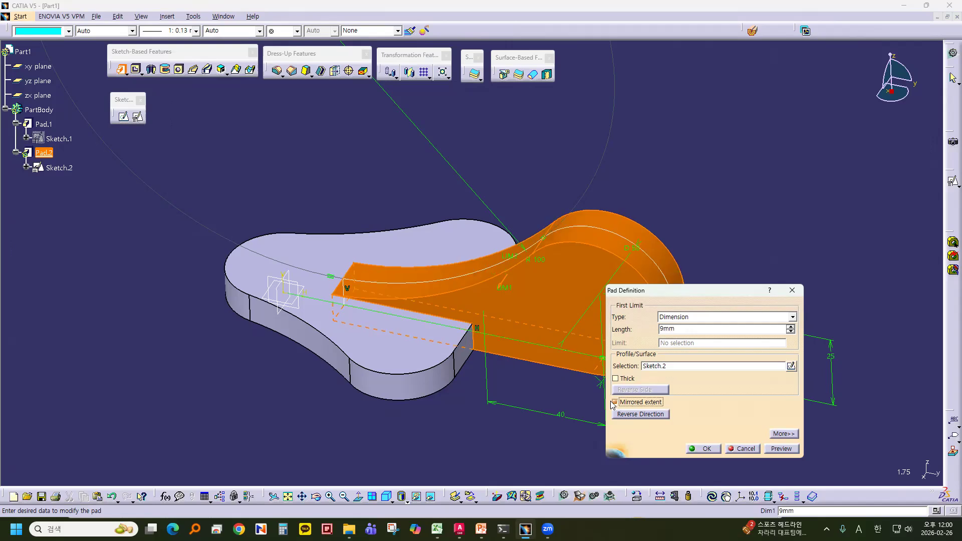
{"action": "middle_click_drag", "start_coordinate": [532, 407], "coordinate": [602, 276]}
{"action": "left_click", "coordinate": [707, 449]}
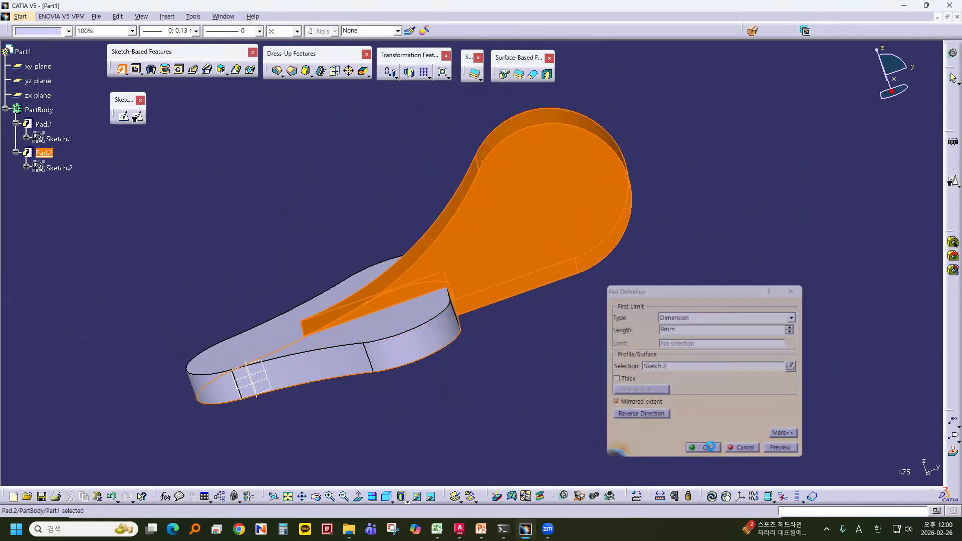
Step: Examine where the extruded arm's thin end meets the plate and compare it with slide 20's drawing in PowerPoint
{"action": "middle_click_drag", "start_coordinate": [541, 381], "coordinate": [370, 148]}
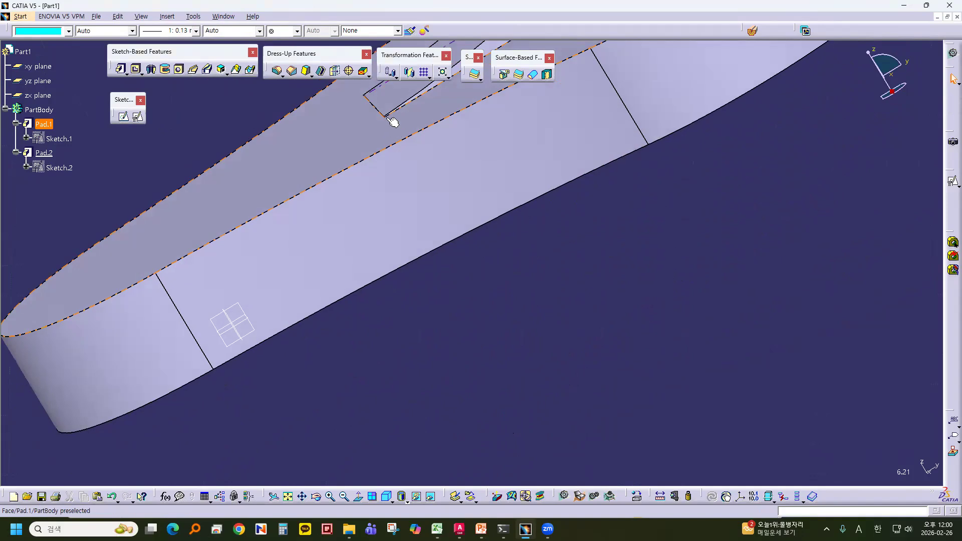
{"action": "middle_click_drag", "start_coordinate": [623, 274], "coordinate": [547, 360], "text": "ctrl"}
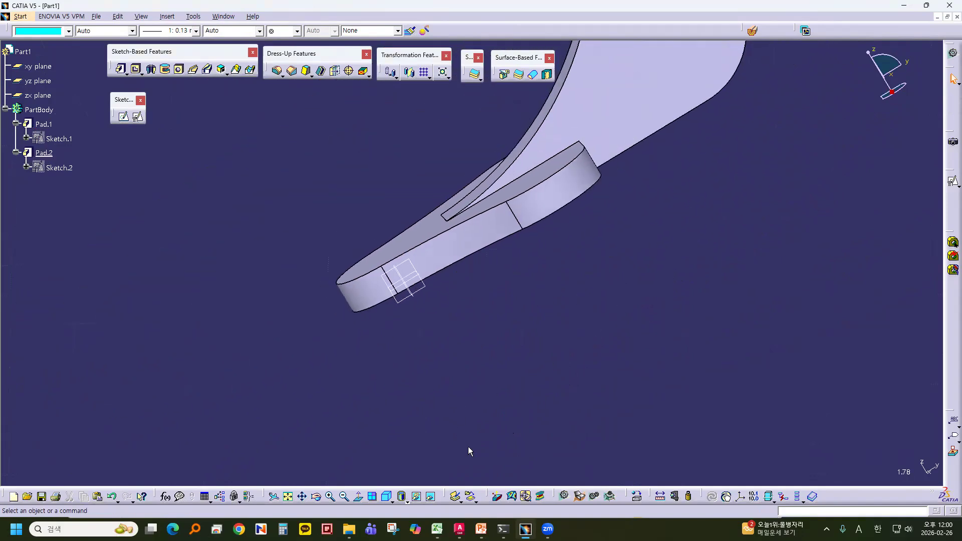
{"action": "key", "text": "alt+Tab"}
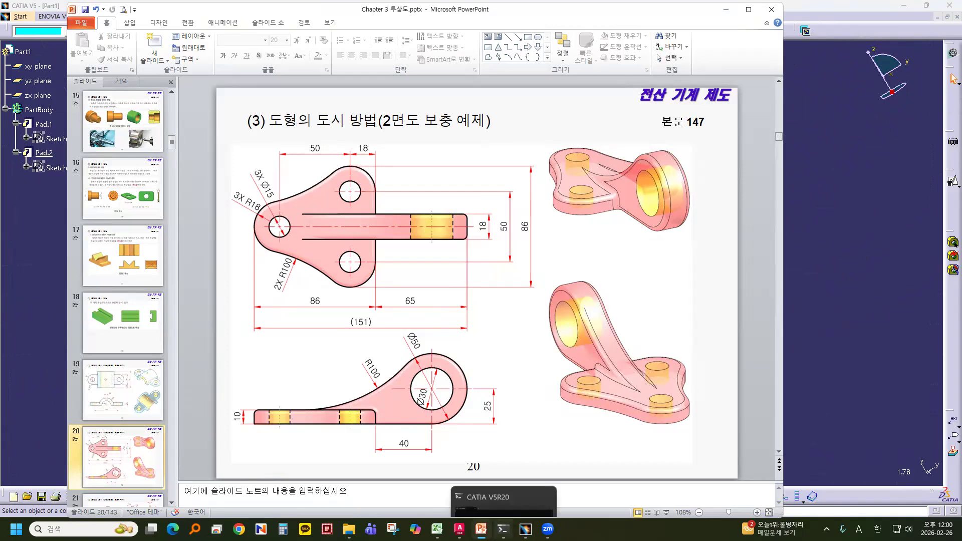
{"action": "key", "text": "alt+Tab"}
Step: Reopen the arm profile's sketch in CATIA and check the constraints on its vertical end line
{"action": "double_click", "coordinate": [50, 167]}
{"action": "mouse_move", "coordinate": [527, 355]}
{"action": "middle_mouse_down"}
{"action": "mouse_move", "coordinate": [535, 372]}
{"action": "mouse_move", "coordinate": [603, 180]}
{"action": "mouse_move", "coordinate": [563, 135]}
{"action": "mouse_move", "coordinate": [593, 134]}
{"action": "mouse_move", "coordinate": [591, 179]}
{"action": "middle_mouse_up"}
{"action": "mouse_move", "coordinate": [579, 259]}
{"action": "left_mouse_down"}
{"action": "mouse_move", "coordinate": [437, 266]}
{"action": "mouse_move", "coordinate": [490, 271]}
{"action": "left_mouse_up"}
{"action": "left_click", "coordinate": [482, 256]}
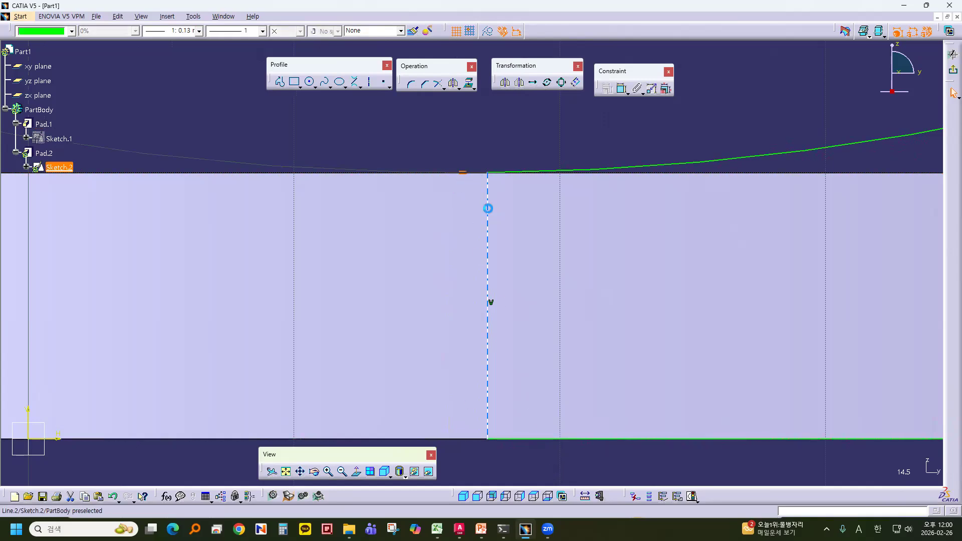
{"action": "left_click", "coordinate": [488, 208]}
{"action": "left_click", "coordinate": [607, 91]}
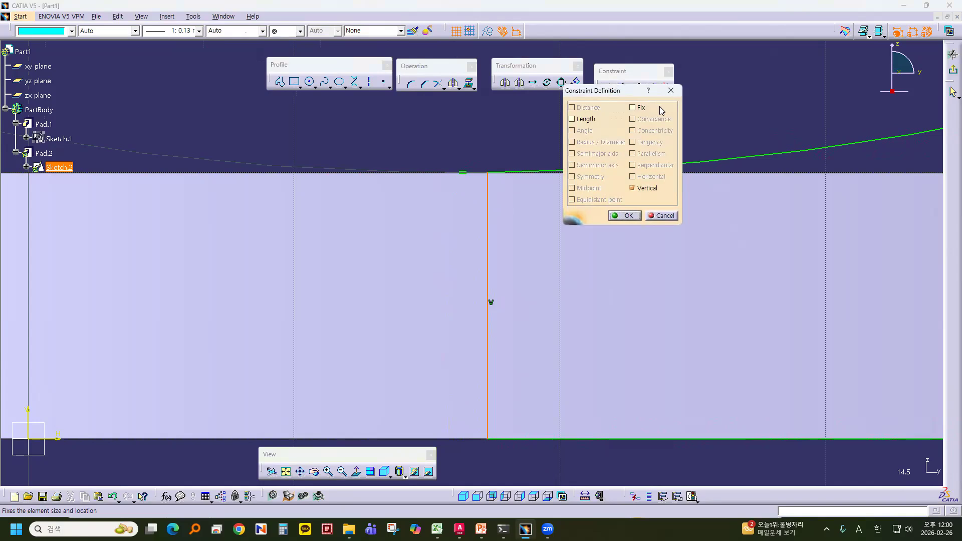
{"action": "left_click", "coordinate": [658, 216]}
Step: Examine the arm profile around the R100 arc's tangent point on the plate and the arc's centre
{"action": "mouse_move", "coordinate": [577, 225]}
{"action": "middle_mouse_down", "text": "ctrl"}
{"action": "mouse_move", "coordinate": [563, 319]}
{"action": "mouse_move", "coordinate": [542, 356]}
{"action": "mouse_move", "coordinate": [478, 419]}
{"action": "middle_mouse_up", "text": "ctrl"}
{"action": "left_click", "coordinate": [533, 375]}
{"action": "middle_click_drag", "start_coordinate": [522, 321], "coordinate": [473, 402]}
{"action": "middle_click_drag", "start_coordinate": [473, 402], "coordinate": [476, 466], "text": "ctrl"}
{"action": "mouse_move", "coordinate": [523, 341]}
{"action": "middle_mouse_down"}
{"action": "mouse_move", "coordinate": [492, 296]}
{"action": "mouse_move", "coordinate": [415, 413]}
{"action": "mouse_move", "coordinate": [611, 353]}
{"action": "mouse_move", "coordinate": [576, 351]}
{"action": "mouse_move", "coordinate": [578, 369]}
{"action": "mouse_move", "coordinate": [554, 407]}
{"action": "mouse_move", "coordinate": [589, 414]}
{"action": "mouse_move", "coordinate": [600, 396]}
{"action": "middle_mouse_up"}
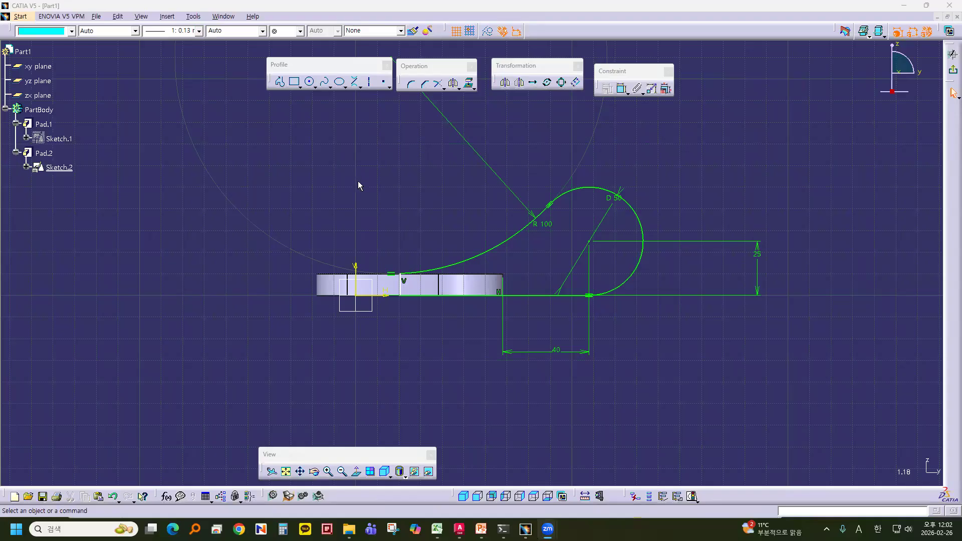
{"action": "mouse_move", "coordinate": [358, 186]}
{"action": "middle_mouse_down"}
{"action": "mouse_move", "coordinate": [423, 260]}
{"action": "mouse_move", "coordinate": [486, 292]}
{"action": "mouse_move", "coordinate": [508, 283]}
{"action": "mouse_move", "coordinate": [375, 321]}
{"action": "mouse_move", "coordinate": [492, 225]}
{"action": "middle_mouse_up"}
{"action": "middle_click_drag", "start_coordinate": [383, 273], "coordinate": [585, 211]}
{"action": "middle_click_drag", "start_coordinate": [470, 227], "coordinate": [448, 371]}
{"action": "left_click", "coordinate": [356, 472]}
{"action": "mouse_move", "coordinate": [480, 323]}
{"action": "middle_mouse_down"}
{"action": "mouse_move", "coordinate": [419, 380]}
{"action": "mouse_move", "coordinate": [497, 296]}
{"action": "middle_mouse_up"}
{"action": "middle_click_drag", "start_coordinate": [452, 365], "coordinate": [578, 301]}
{"action": "middle_click_drag", "start_coordinate": [472, 225], "coordinate": [465, 278]}
{"action": "mouse_move", "coordinate": [480, 174]}
{"action": "middle_mouse_down"}
{"action": "mouse_move", "coordinate": [454, 179]}
{"action": "mouse_move", "coordinate": [445, 232]}
{"action": "middle_mouse_up"}
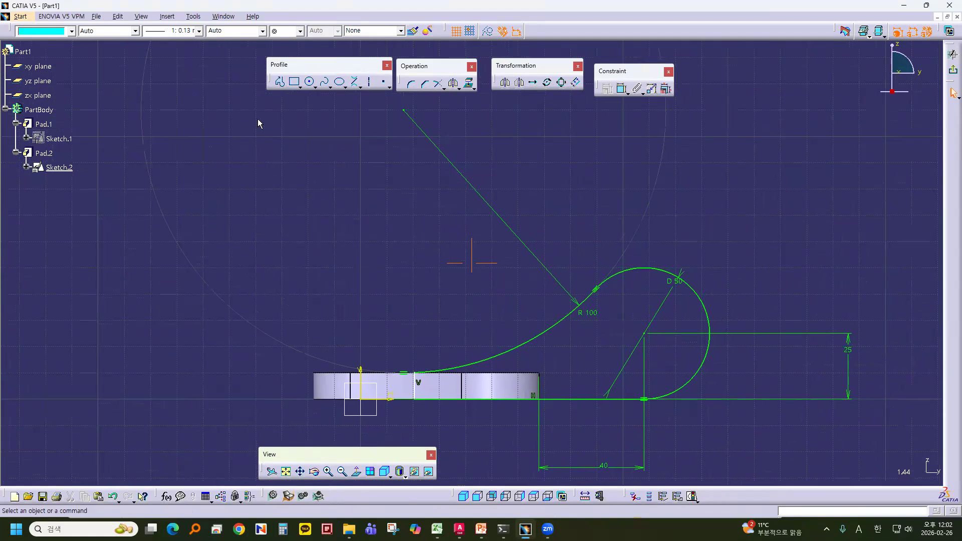
Step: Draw a vertical line from the R100 arc's centre down through its tangent point to below the plate
{"action": "left_click", "coordinate": [280, 82]}
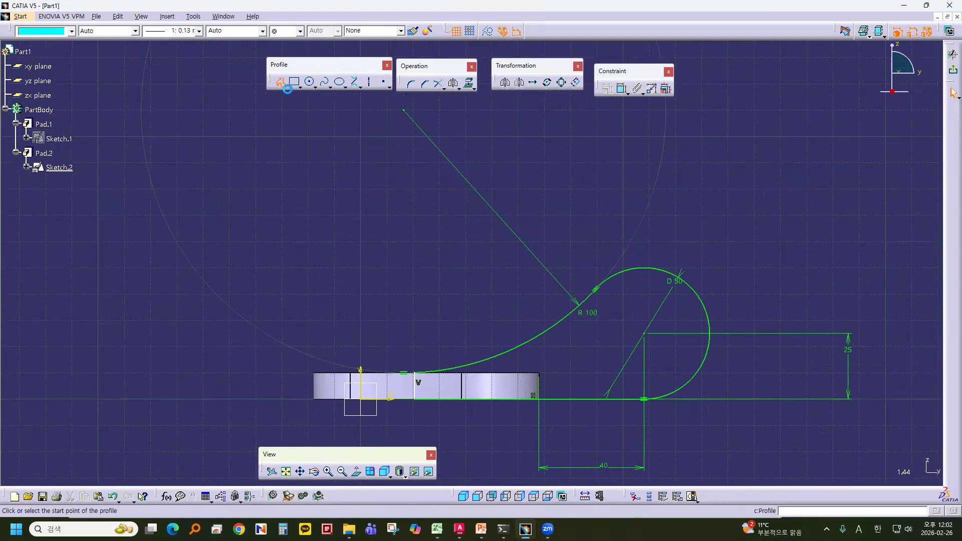
{"action": "left_click", "coordinate": [404, 108]}
{"action": "middle_click_drag", "start_coordinate": [454, 309], "coordinate": [458, 258]}
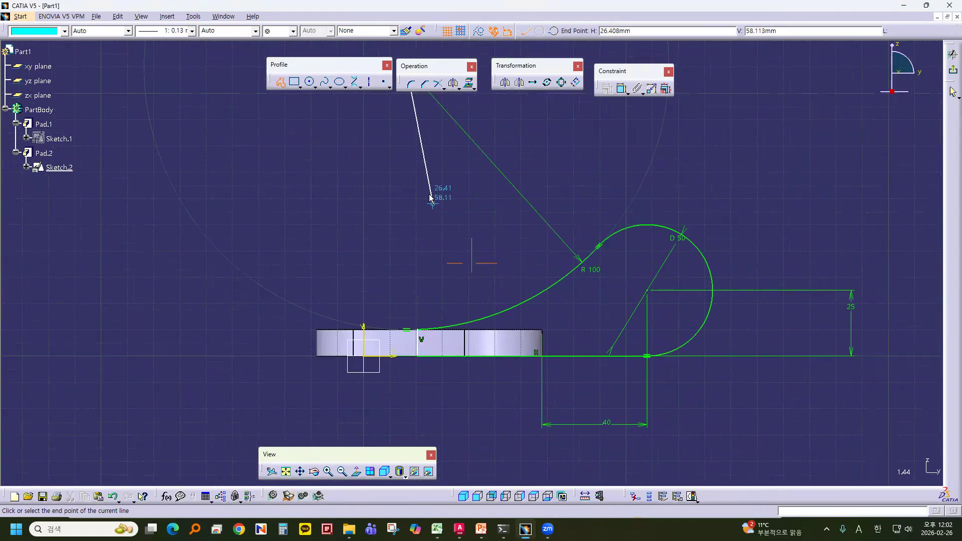
{"action": "left_click", "coordinate": [402, 395]}
{"action": "key", "text": "Escape"}
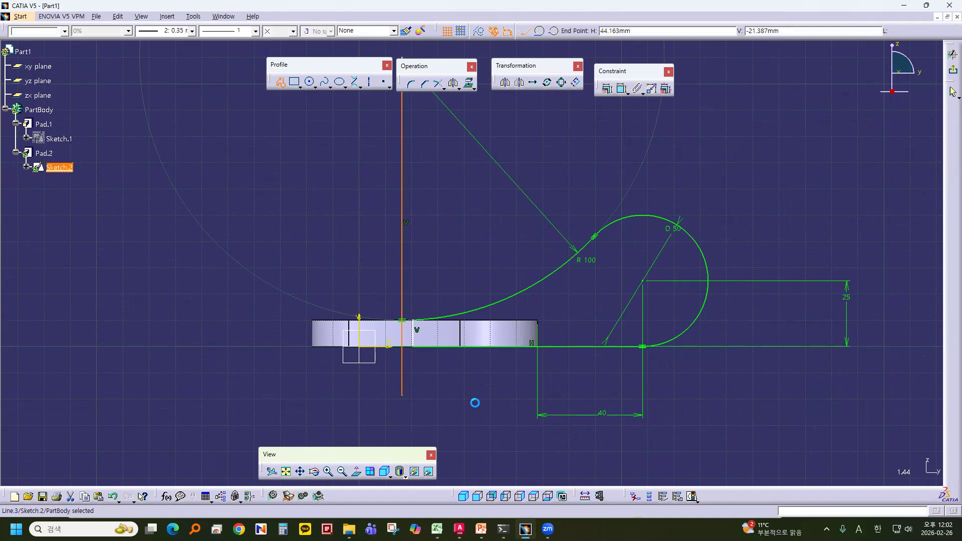
Step: Delete the old vertical end line of the arm profile beside the tangent point
{"action": "mouse_move", "coordinate": [501, 415]}
{"action": "middle_mouse_down"}
{"action": "mouse_move", "coordinate": [510, 280]}
{"action": "mouse_move", "coordinate": [505, 103]}
{"action": "mouse_move", "coordinate": [544, 65]}
{"action": "middle_mouse_up"}
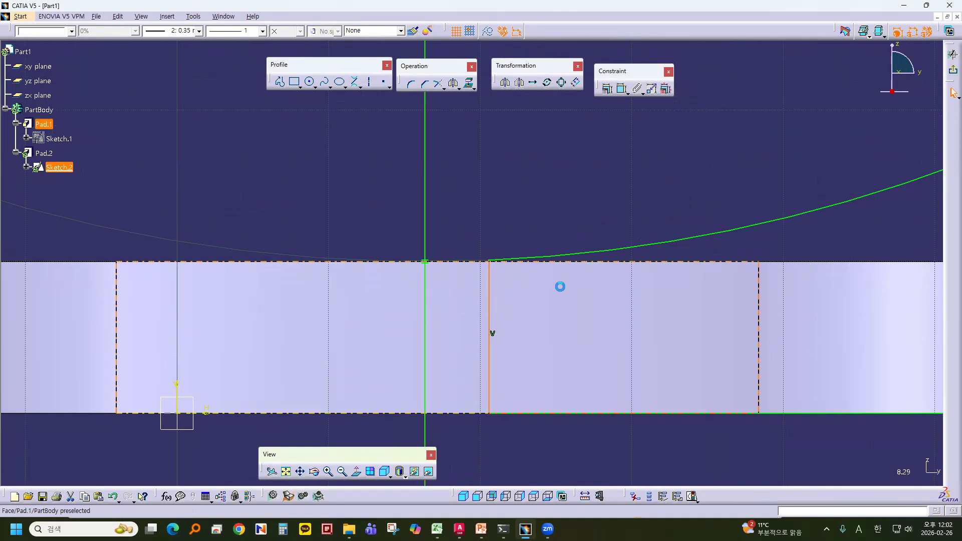
{"action": "mouse_move", "coordinate": [557, 283]}
{"action": "middle_mouse_down"}
{"action": "mouse_move", "coordinate": [542, 133]}
{"action": "mouse_move", "coordinate": [529, 140]}
{"action": "middle_mouse_up"}
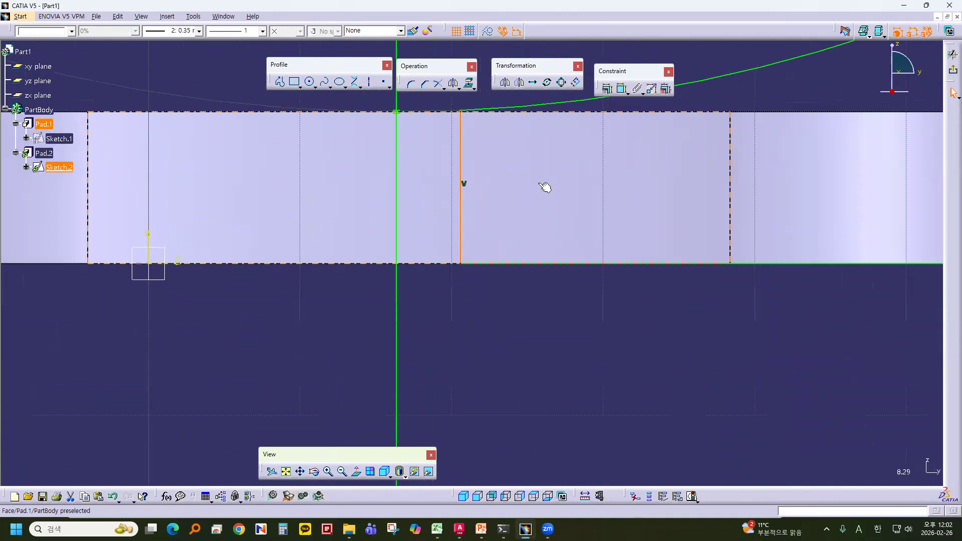
{"action": "left_click", "coordinate": [610, 270]}
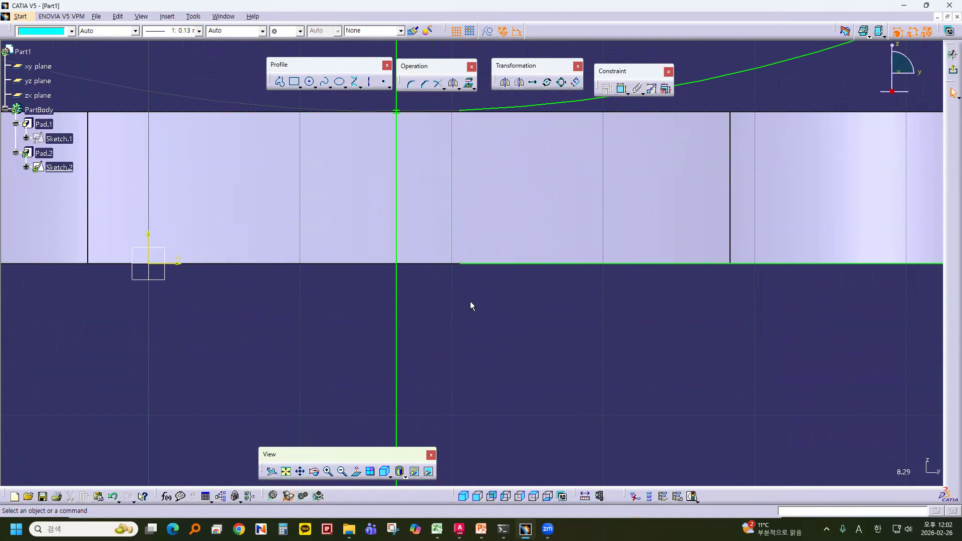
Step: Trim the new vertical line against the R100 arc and the bottom line, closing the profile at the tangent point
{"action": "left_click", "coordinate": [438, 85]}
{"action": "middle_click_drag", "start_coordinate": [568, 346], "coordinate": [574, 386]}
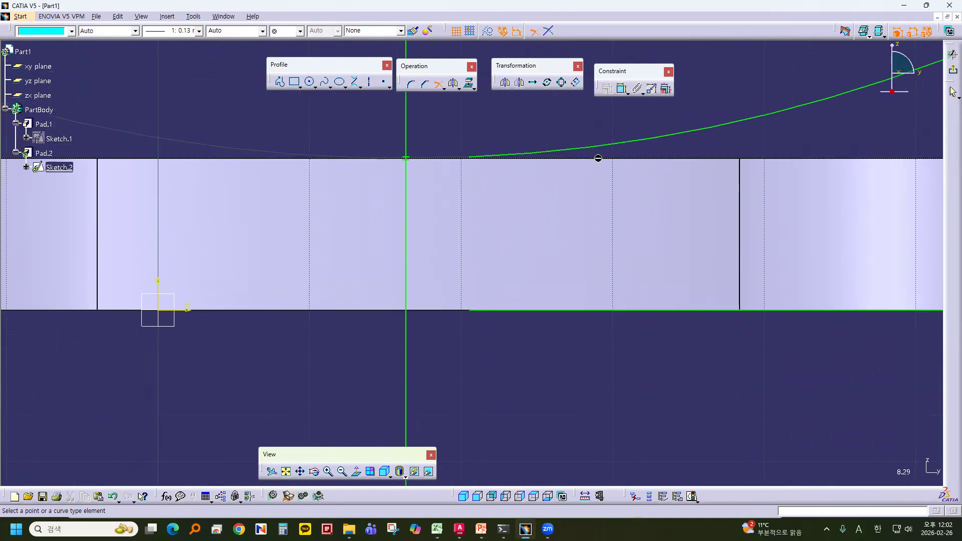
{"action": "left_click", "coordinate": [596, 146]}
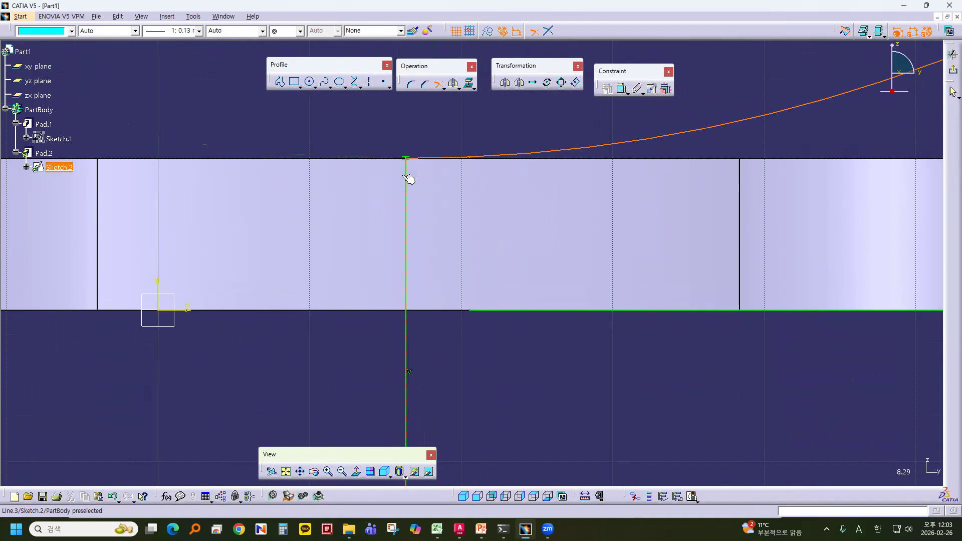
{"action": "left_click", "coordinate": [409, 225]}
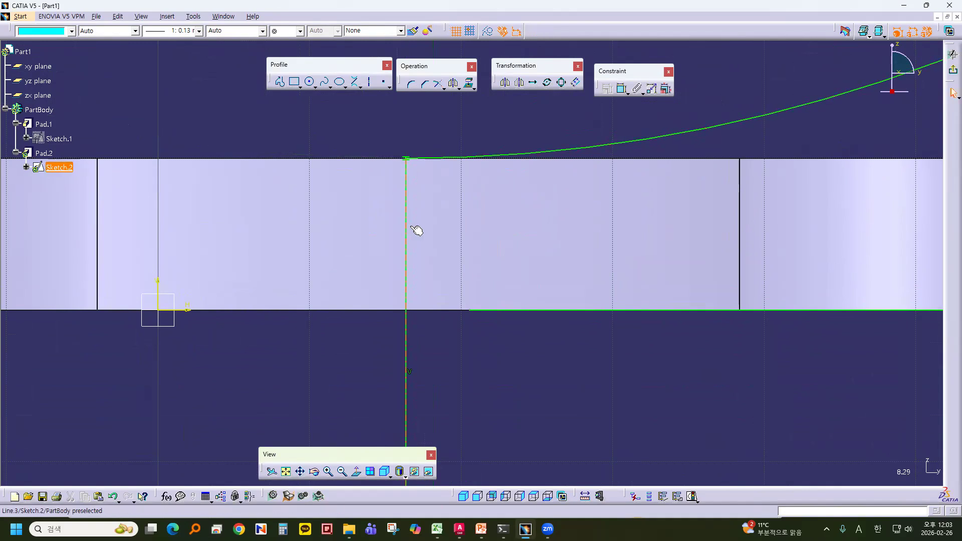
{"action": "left_click", "coordinate": [437, 85]}
{"action": "left_click", "coordinate": [521, 310]}
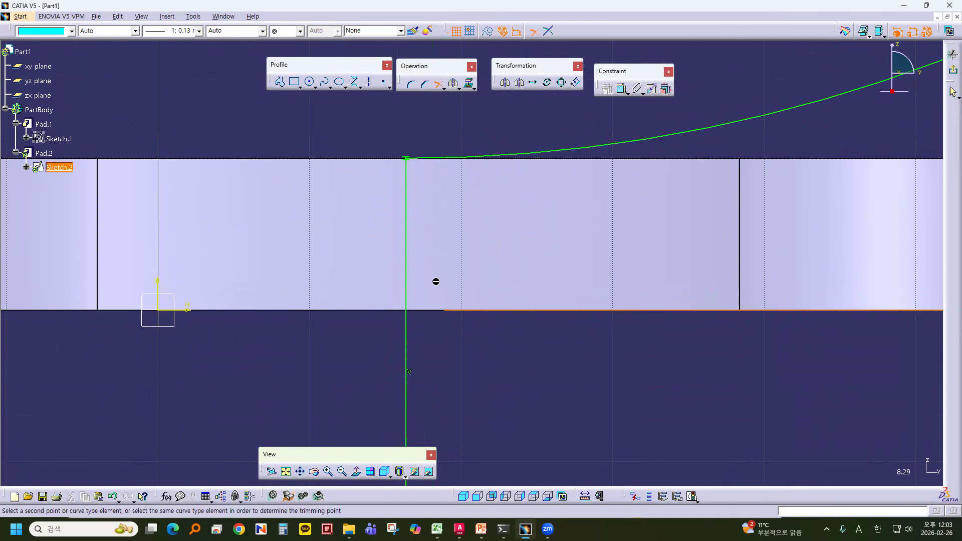
{"action": "left_click", "coordinate": [410, 259]}
Step: Exit the arm sketch to rebuild the extrusion and compare the updated arm with slide 20's drawing
{"action": "middle_click_drag", "start_coordinate": [645, 360], "coordinate": [557, 417], "text": "ctrl"}
{"action": "mouse_move", "coordinate": [540, 373]}
{"action": "middle_mouse_down"}
{"action": "mouse_move", "coordinate": [522, 350]}
{"action": "mouse_move", "coordinate": [479, 367]}
{"action": "middle_mouse_up"}
{"action": "middle_click_drag", "start_coordinate": [564, 349], "coordinate": [455, 335]}
{"action": "left_click", "coordinate": [952, 70]}
{"action": "mouse_move", "coordinate": [538, 330]}
{"action": "middle_mouse_down"}
{"action": "mouse_move", "coordinate": [498, 406]}
{"action": "mouse_move", "coordinate": [722, 338]}
{"action": "mouse_move", "coordinate": [621, 303]}
{"action": "mouse_move", "coordinate": [553, 351]}
{"action": "mouse_move", "coordinate": [651, 303]}
{"action": "mouse_move", "coordinate": [632, 321]}
{"action": "middle_mouse_up"}
{"action": "left_click", "coordinate": [481, 530]}
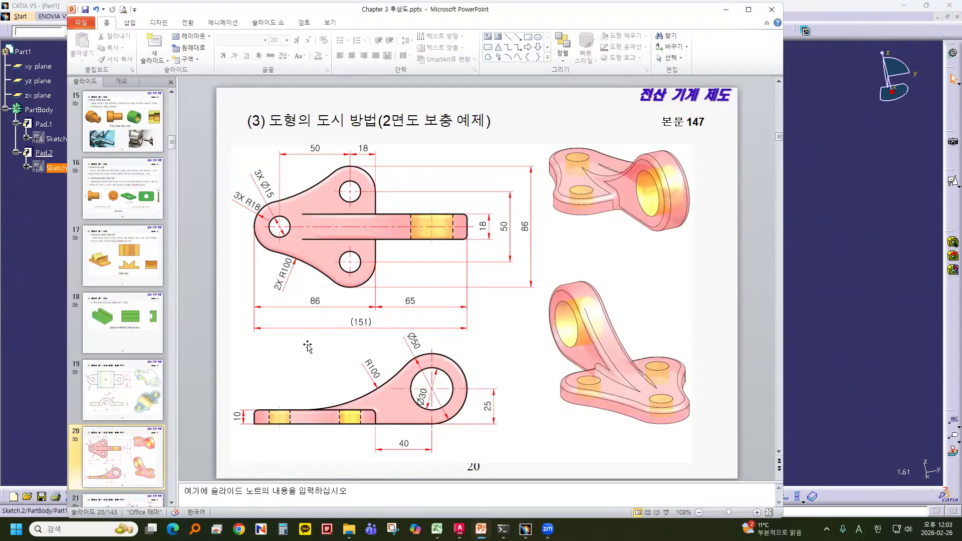
{"action": "left_click", "coordinate": [852, 206]}
{"action": "middle_click_drag", "start_coordinate": [588, 238], "coordinate": [407, 346]}
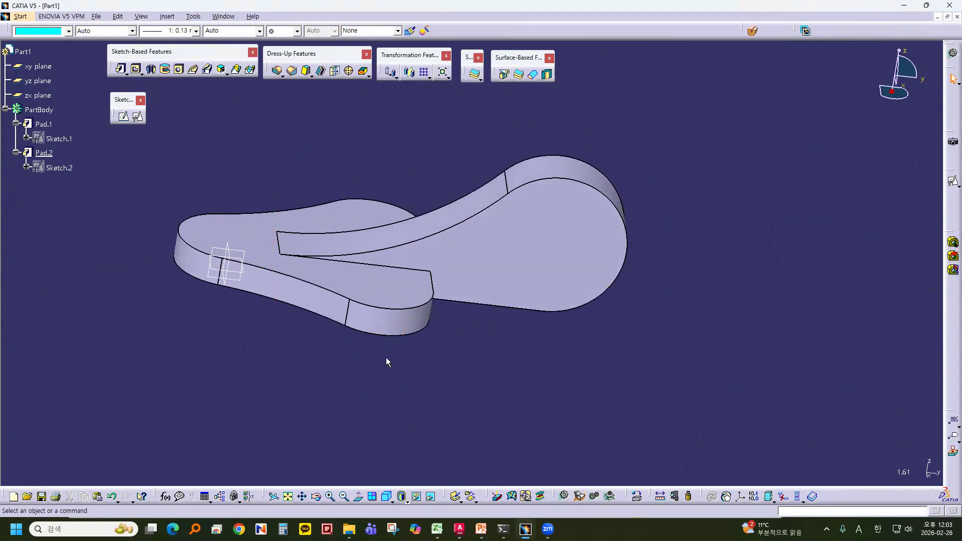
Step: Create a positioned sketch on the arm's flat side face with implicit origin and orientation
{"action": "left_click", "coordinate": [562, 241]}
{"action": "middle_click_drag", "start_coordinate": [664, 343], "coordinate": [585, 339]}
{"action": "left_click", "coordinate": [586, 344]}
{"action": "left_click", "coordinate": [140, 118]}
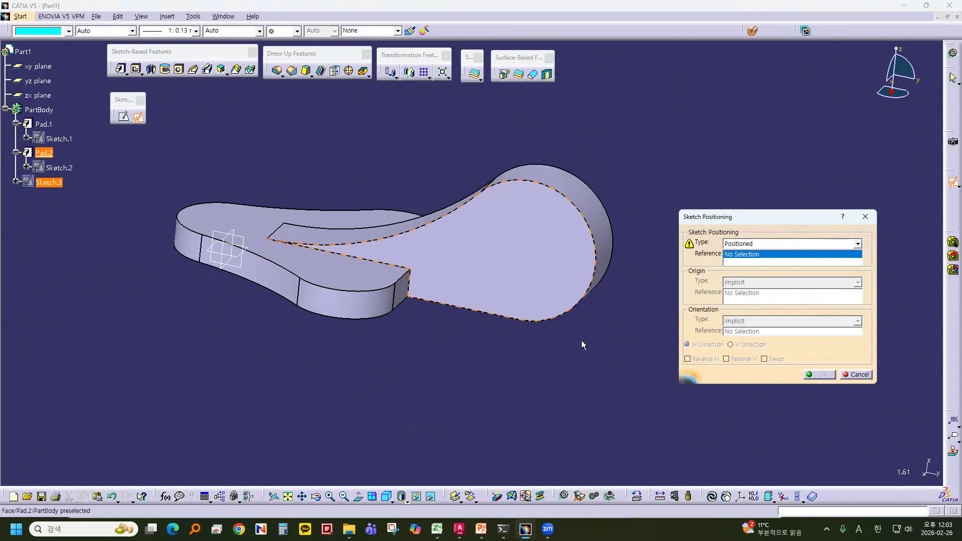
{"action": "left_click", "coordinate": [533, 247]}
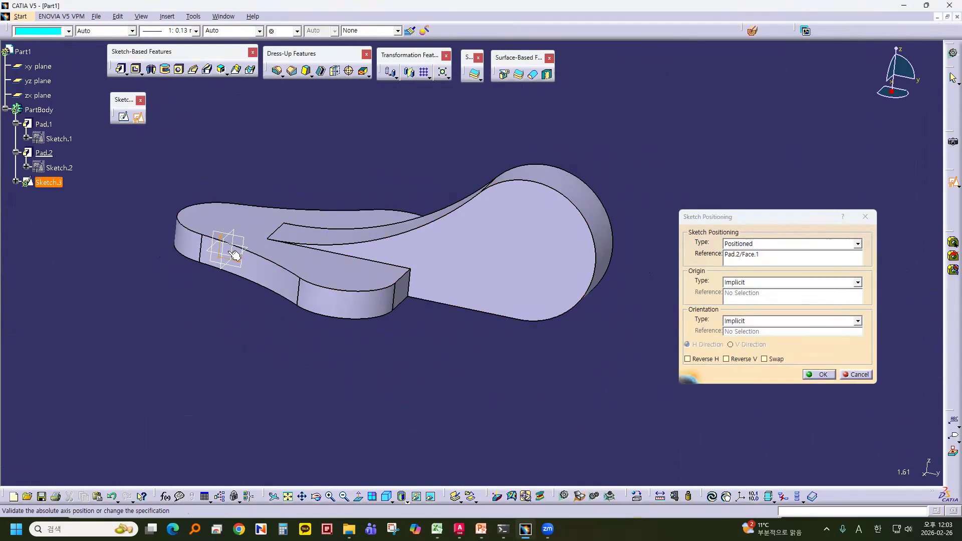
{"action": "left_click", "coordinate": [819, 375]}
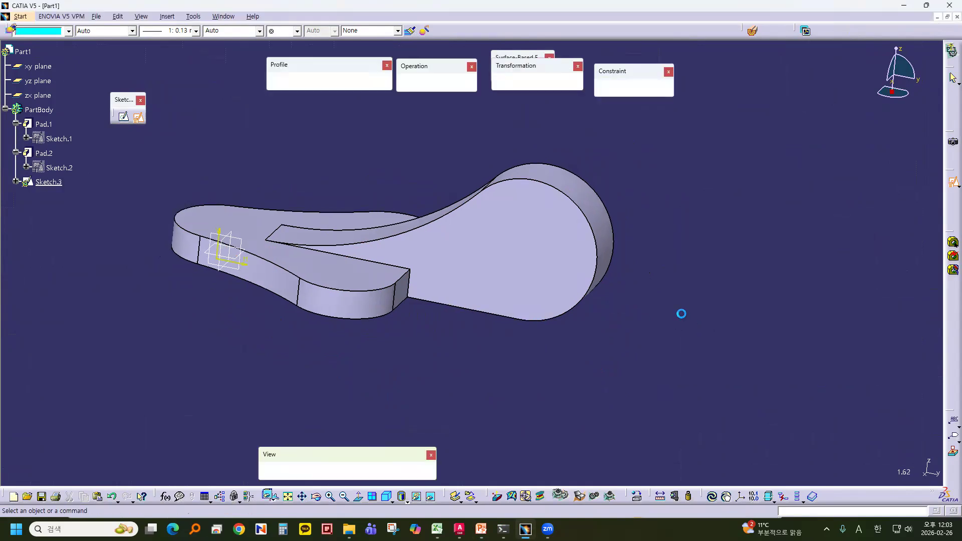
Step: Draw a circle of about 16 mm radius inside the arm's rounded end and dimension its radius
{"action": "middle_click_drag", "start_coordinate": [682, 300], "coordinate": [650, 311]}
{"action": "left_click", "coordinate": [309, 82]}
{"action": "left_click", "coordinate": [499, 242]}
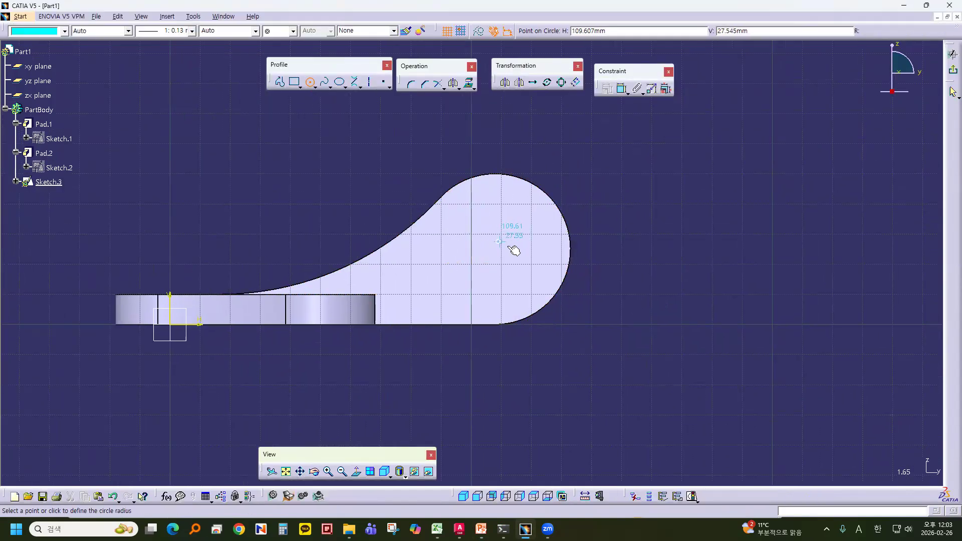
{"action": "left_click", "coordinate": [542, 265]}
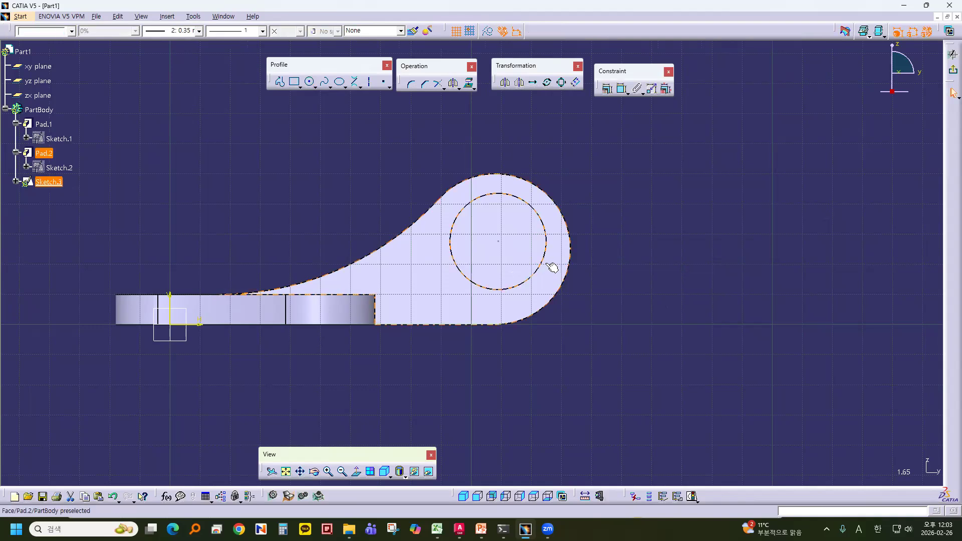
{"action": "left_click", "coordinate": [622, 88]}
{"action": "left_click", "coordinate": [631, 210]}
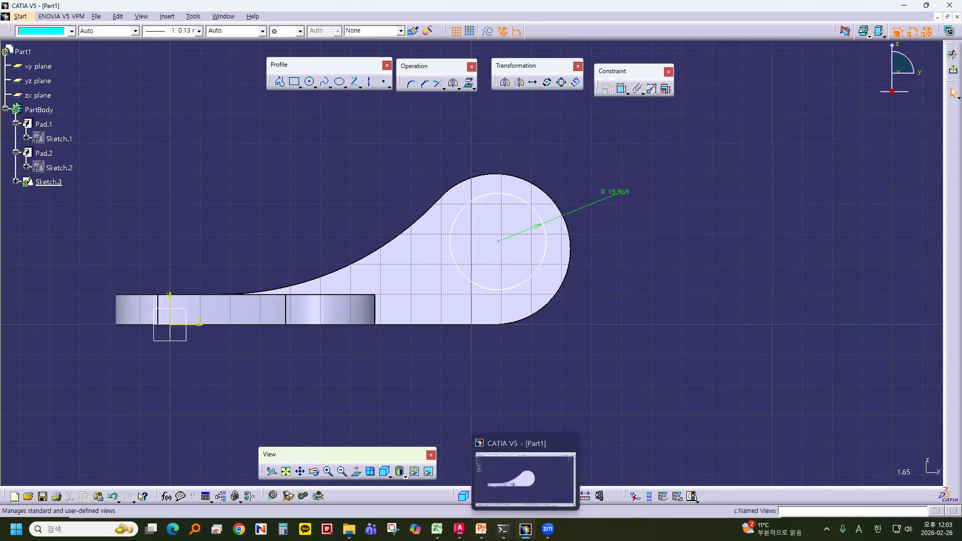
Step: Check the hole size on slide 20, then change the circle's radius dimension to a diameter of 30 mm
{"action": "left_click", "coordinate": [481, 529]}
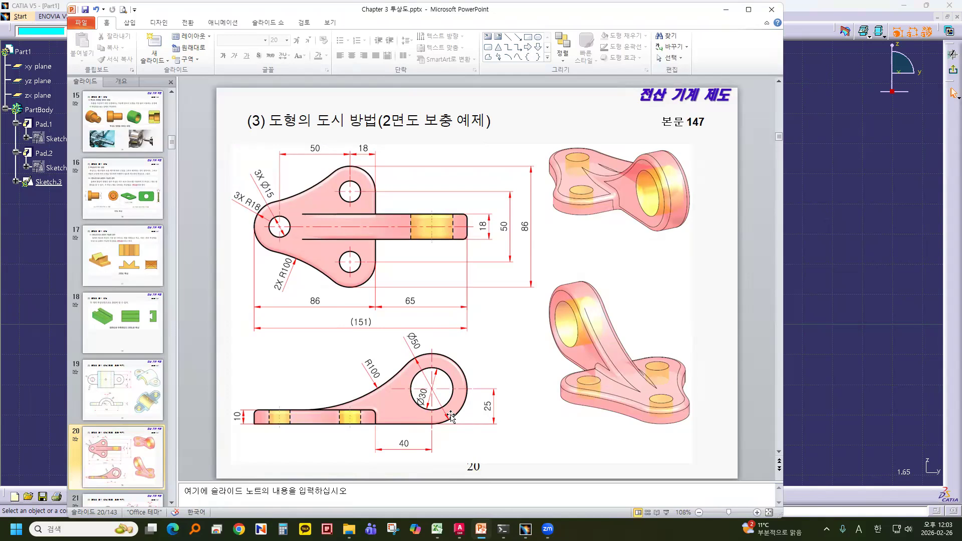
{"action": "left_click", "coordinate": [810, 227]}
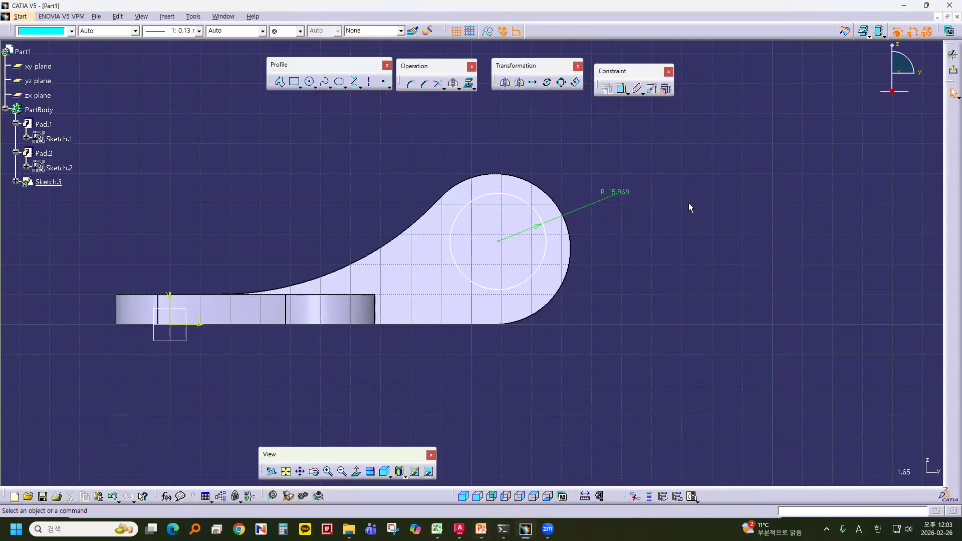
{"action": "double_click", "coordinate": [627, 204]}
{"action": "left_click", "coordinate": [631, 409]}
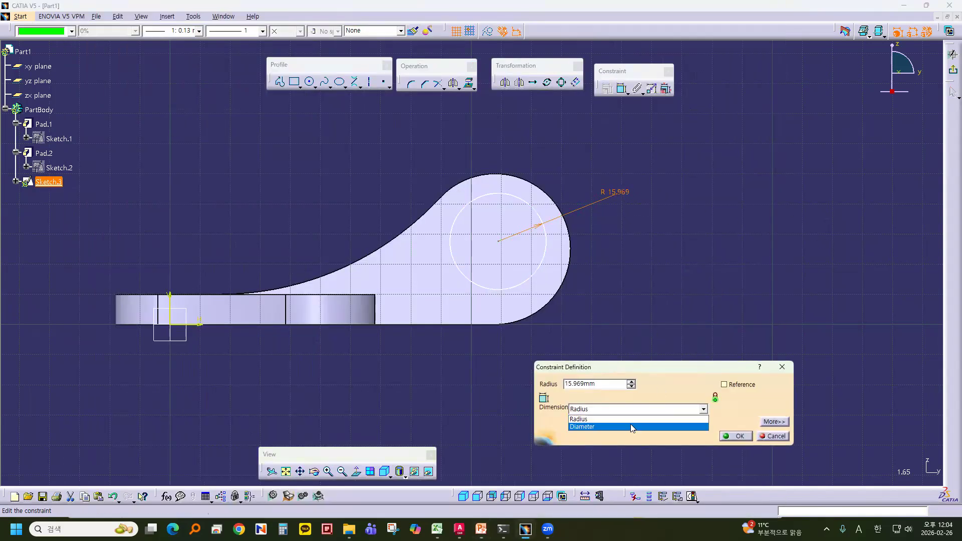
{"action": "left_click", "coordinate": [631, 425]}
{"action": "double_click", "coordinate": [606, 383]}
{"action": "type", "text": "30"}
{"action": "key", "text": "Return"}
{"action": "left_click", "coordinate": [687, 298]}
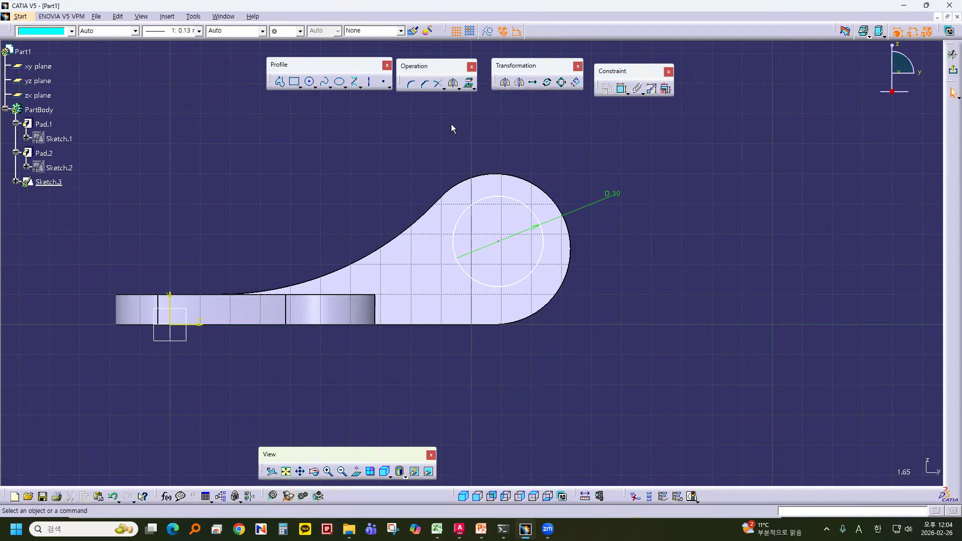
Step: Constrain the 30 mm circle to be concentric with the outer arc of the arm's rounded end
{"action": "left_click", "coordinate": [541, 242]}
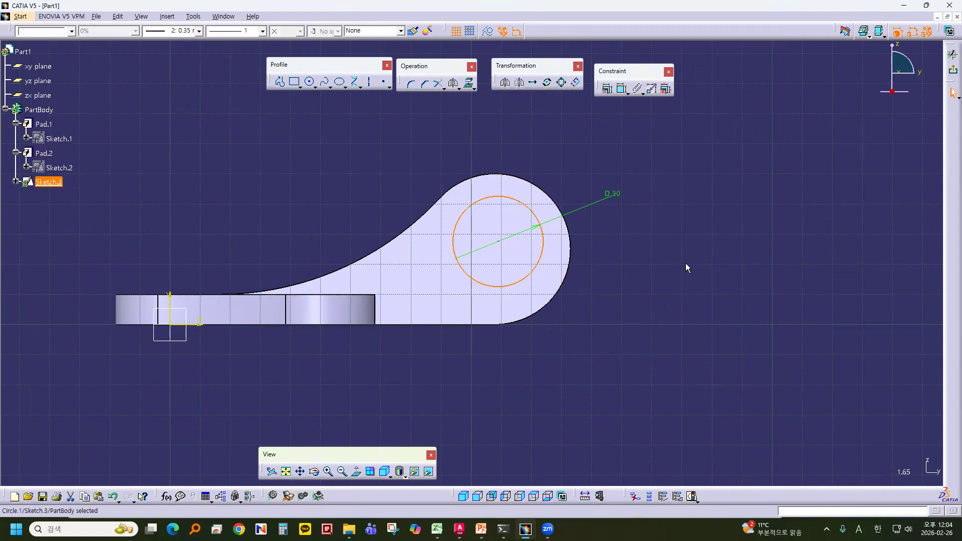
{"action": "left_click", "coordinate": [548, 191], "text": "ctrl"}
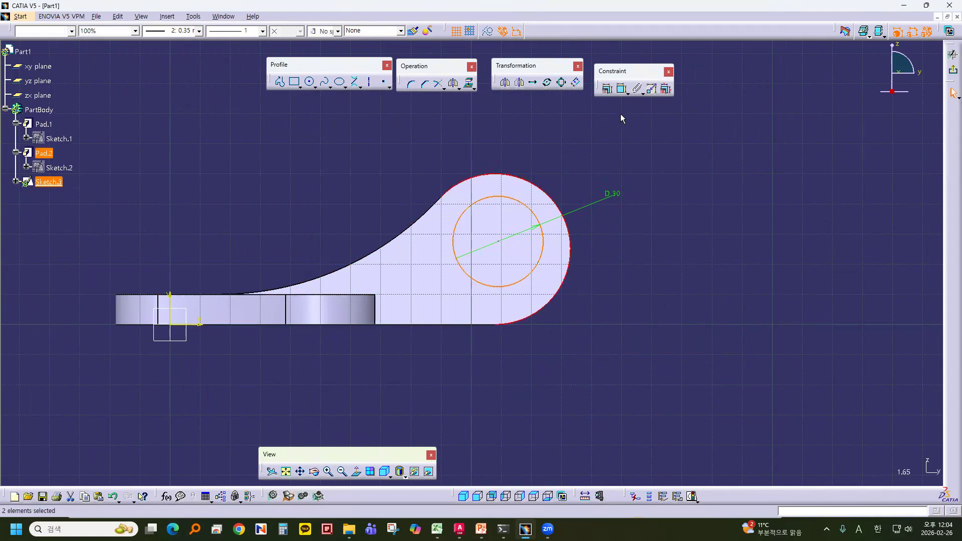
{"action": "left_click", "coordinate": [607, 90]}
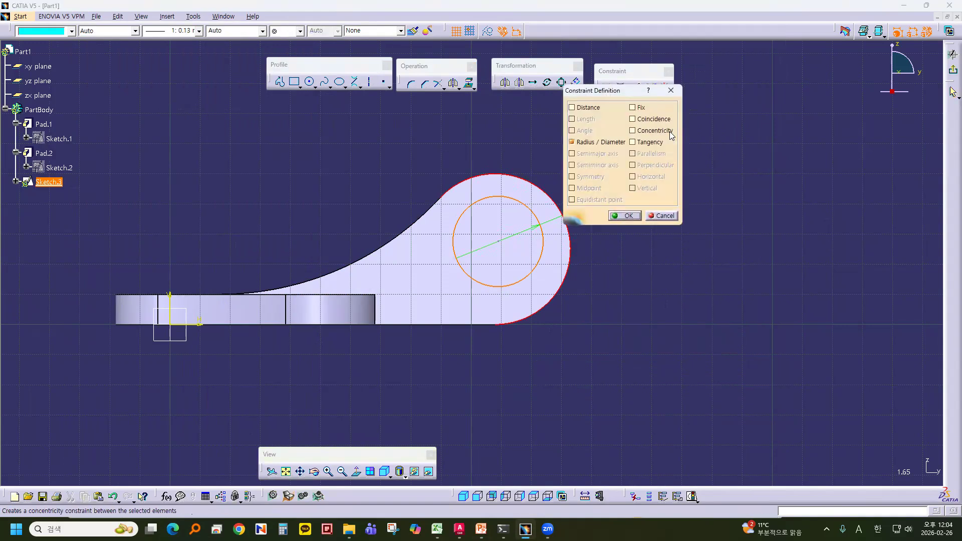
{"action": "left_click", "coordinate": [634, 133]}
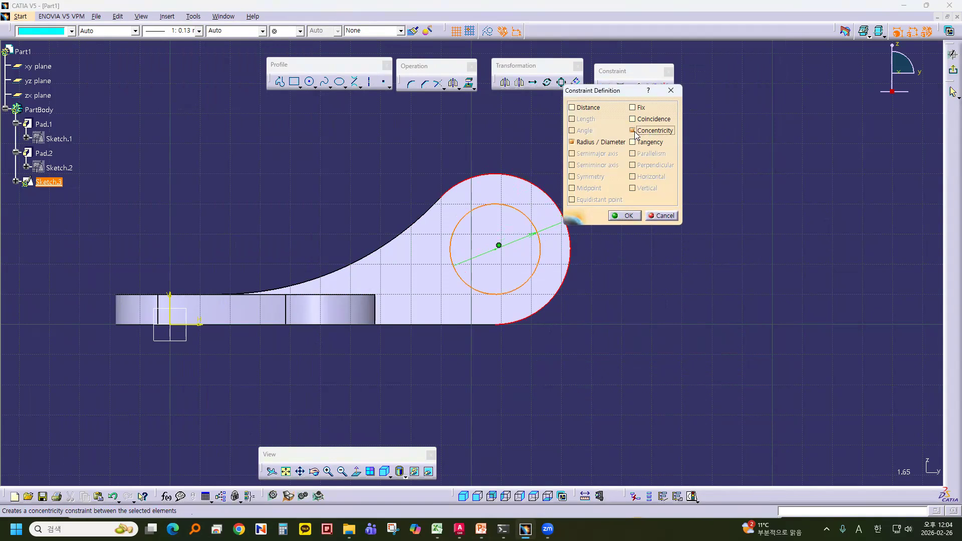
{"action": "left_click", "coordinate": [624, 216]}
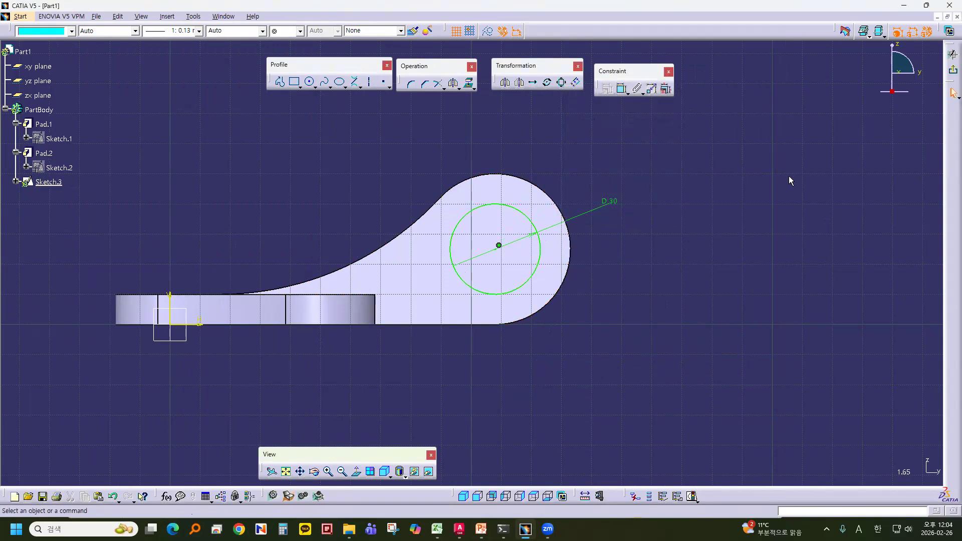
Step: Exit the sketch and cut the circle through the arm as a pocket with the Up to last limit
{"action": "left_click", "coordinate": [951, 73]}
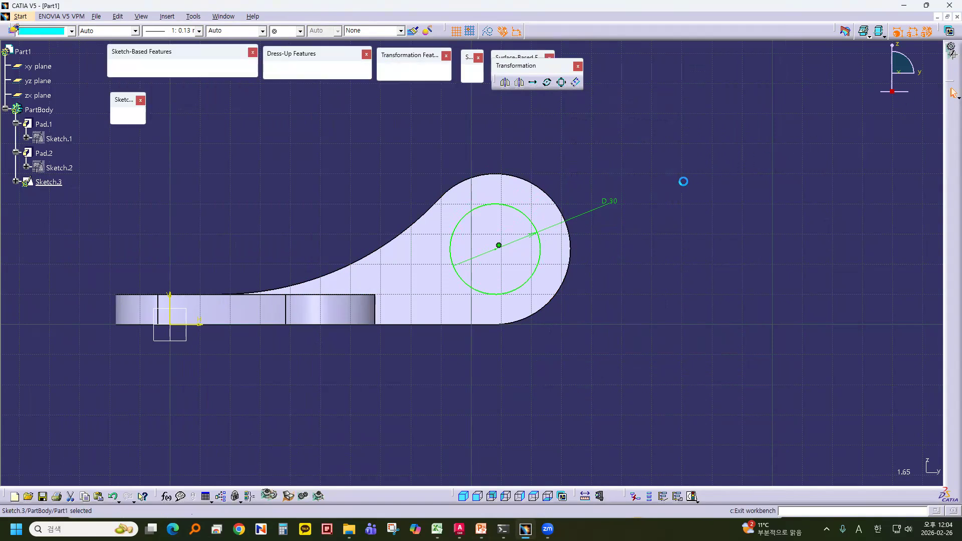
{"action": "middle_click_drag", "start_coordinate": [679, 184], "coordinate": [590, 164]}
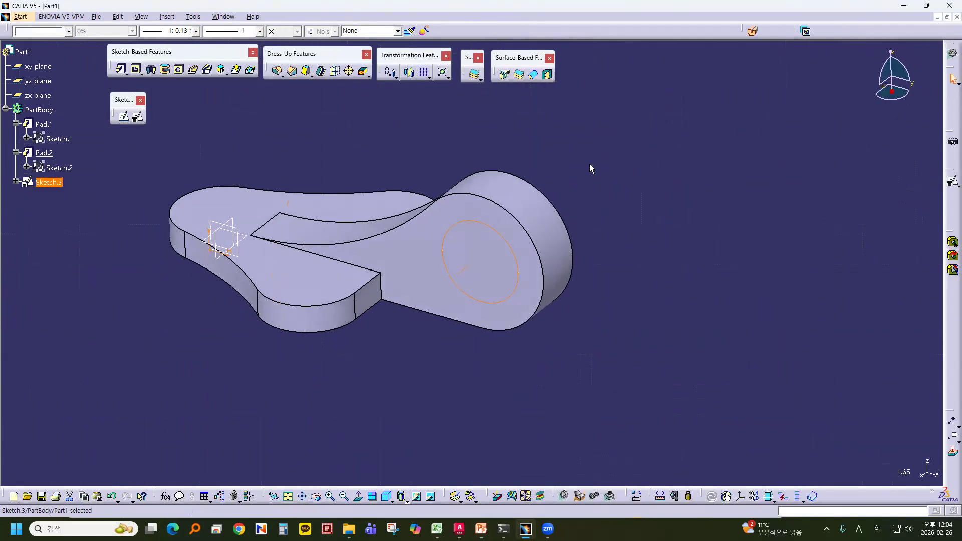
{"action": "left_click", "coordinate": [135, 69]}
{"action": "middle_click_drag", "start_coordinate": [718, 187], "coordinate": [670, 191]}
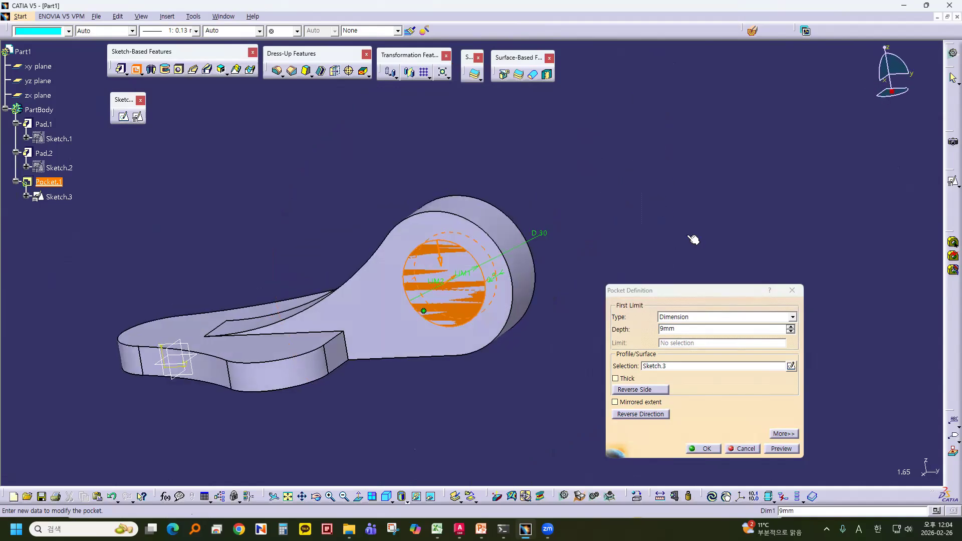
{"action": "left_click", "coordinate": [714, 318]}
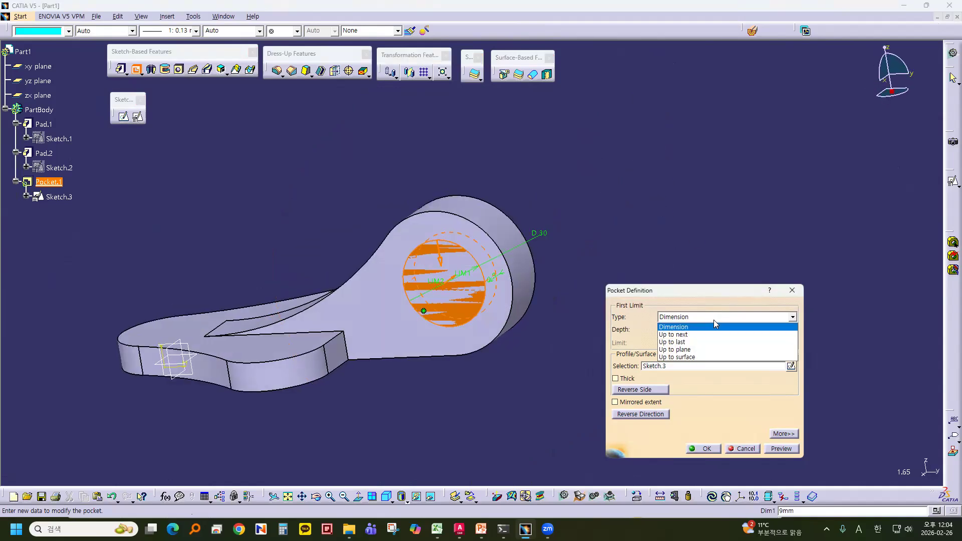
{"action": "left_click", "coordinate": [696, 343]}
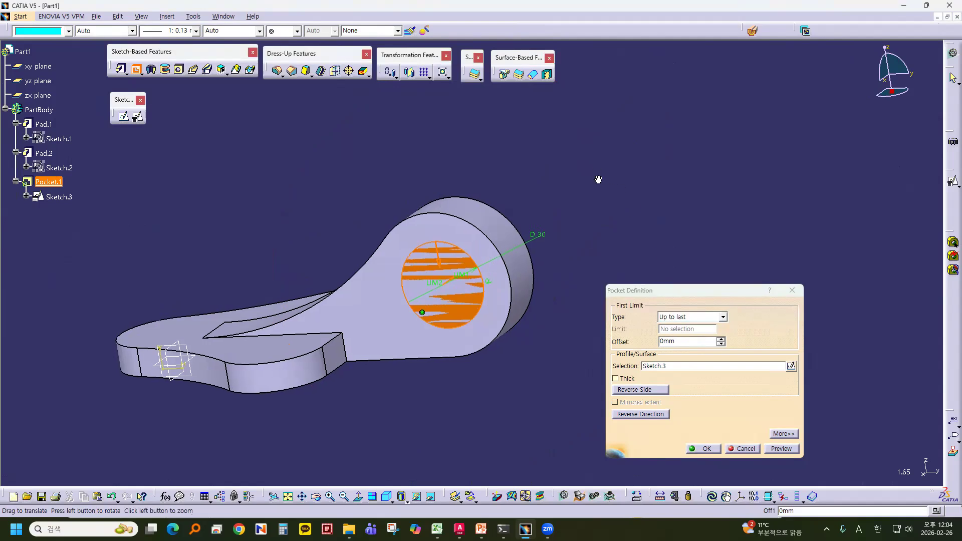
{"action": "left_click", "coordinate": [701, 450]}
Step: Review which parts of the bracket the base pad, the arm pad and the hole pocket form
{"action": "middle_click_drag", "start_coordinate": [541, 411], "coordinate": [531, 215]}
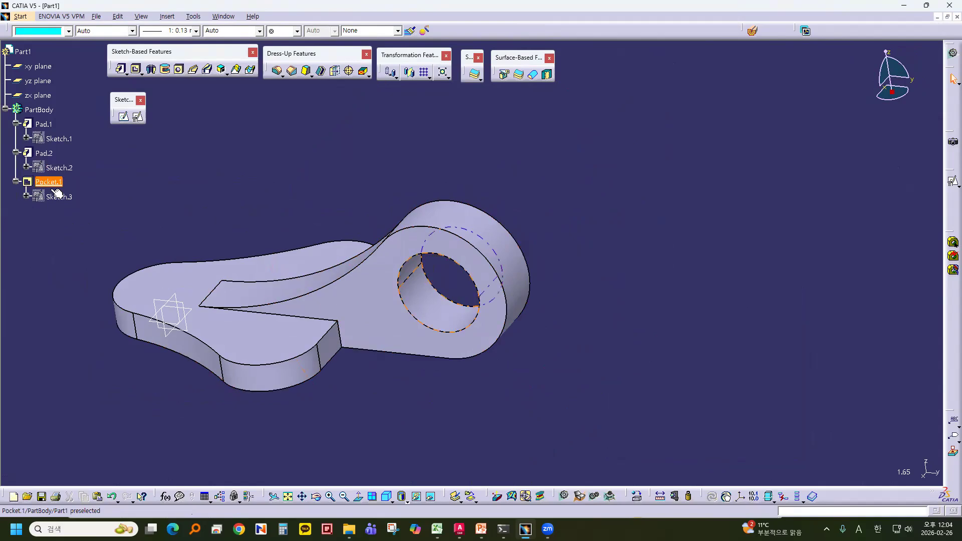
{"action": "left_click", "coordinate": [44, 124]}
{"action": "left_click", "coordinate": [43, 153]}
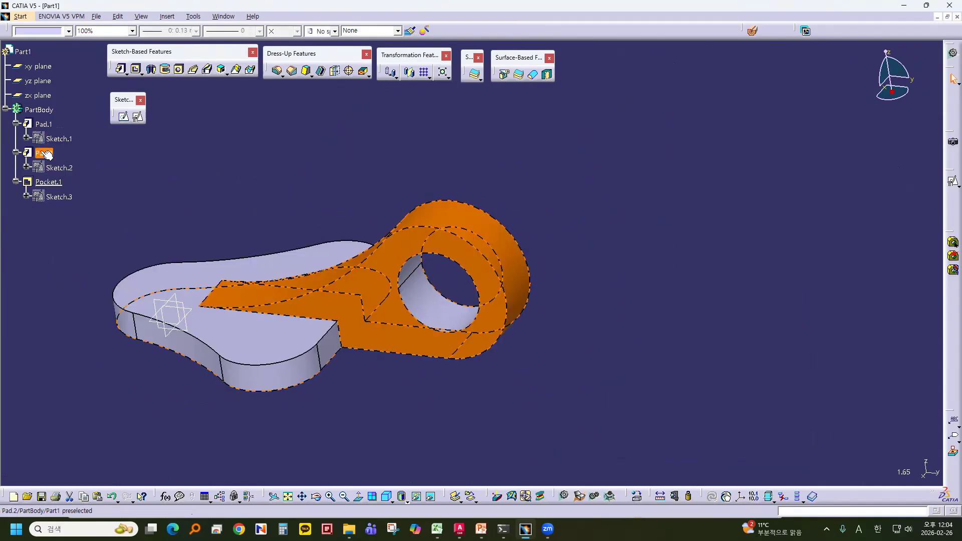
{"action": "left_click", "coordinate": [48, 182]}
{"action": "left_click", "coordinate": [398, 369]}
{"action": "middle_click_drag", "start_coordinate": [569, 363], "coordinate": [716, 333]}
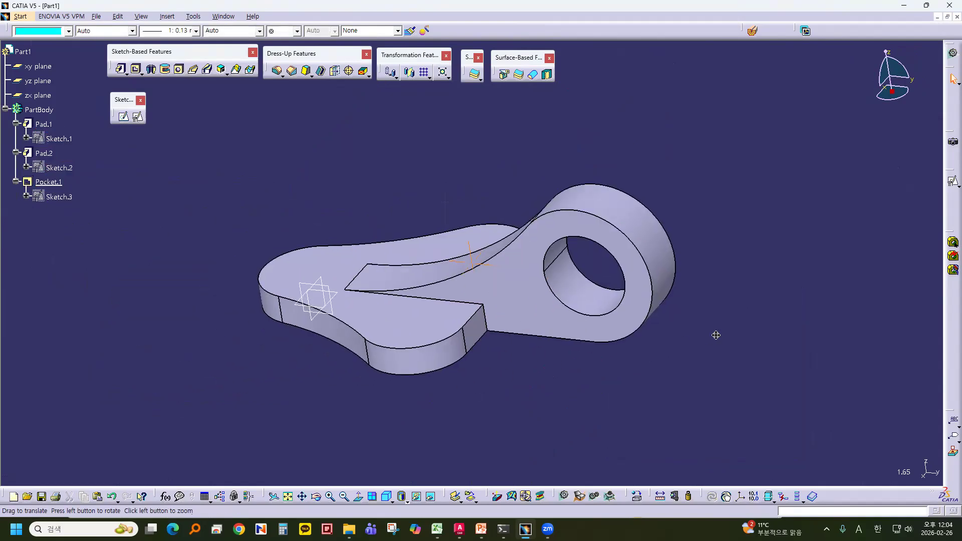
Step: Create a positioned sketch on the base plate's top face with implicit origin and orientation and swapped axes
{"action": "mouse_move", "coordinate": [629, 376]}
{"action": "middle_mouse_down"}
{"action": "mouse_move", "coordinate": [644, 389]}
{"action": "mouse_move", "coordinate": [635, 385]}
{"action": "middle_mouse_up"}
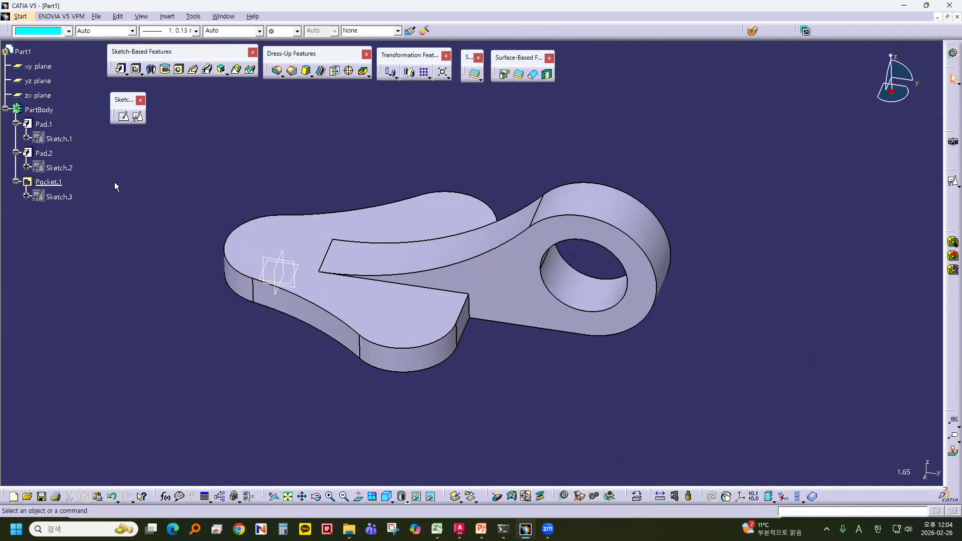
{"action": "left_click", "coordinate": [376, 305]}
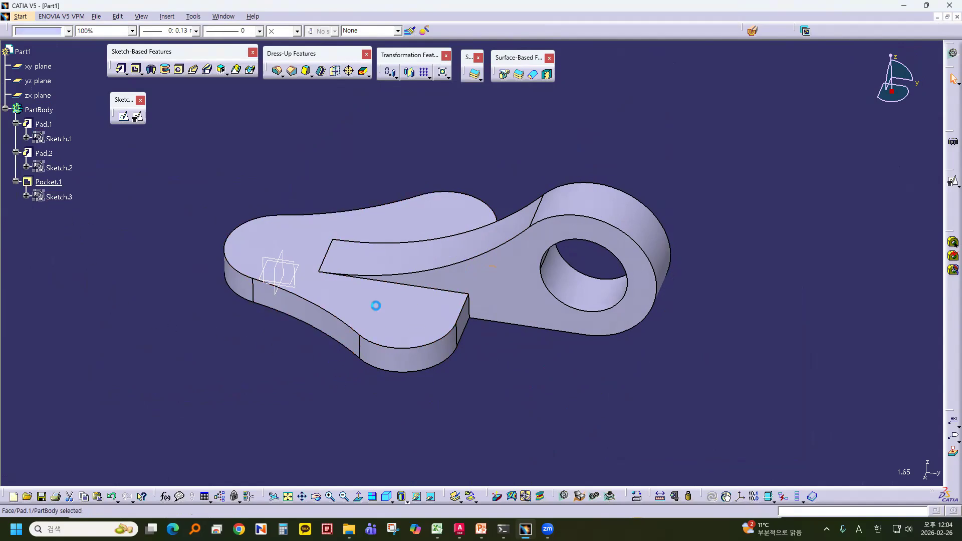
{"action": "left_click", "coordinate": [137, 116]}
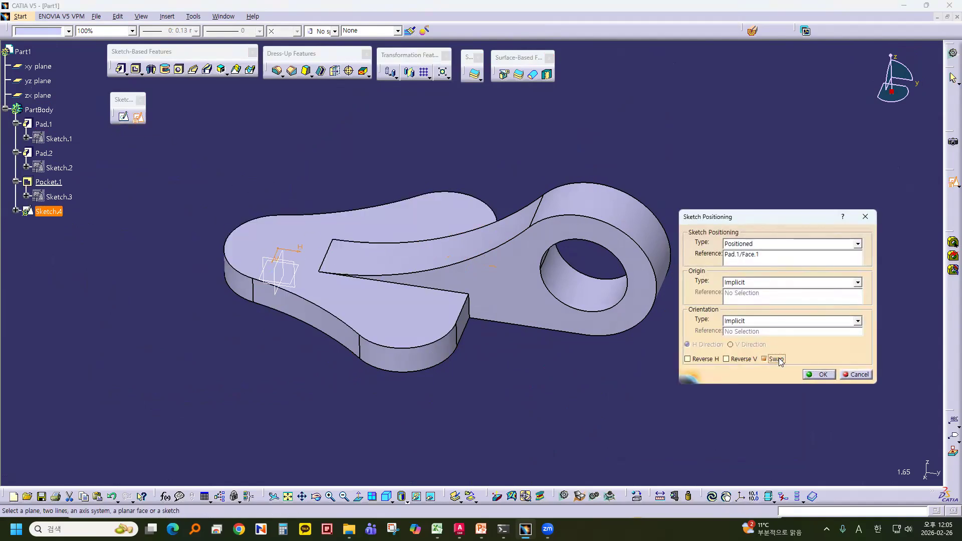
{"action": "left_click", "coordinate": [818, 375]}
Step: Draw a circle of about 17.6 mm diameter centred on the sketch origin in the base plate's narrow end
{"action": "mouse_move", "coordinate": [591, 389]}
{"action": "middle_mouse_down"}
{"action": "mouse_move", "coordinate": [675, 367]}
{"action": "mouse_move", "coordinate": [825, 298]}
{"action": "middle_mouse_up"}
{"action": "left_click", "coordinate": [309, 81]}
{"action": "left_click", "coordinate": [389, 239]}
{"action": "left_click", "coordinate": [419, 260]}
Step: Draw a second circle inside the base plate's upper lobe and mirror it about the horizontal axis into the opposite lobe
{"action": "middle_click_drag", "start_coordinate": [401, 146], "coordinate": [266, 182]}
{"action": "left_click", "coordinate": [309, 82]}
{"action": "left_click", "coordinate": [483, 129]}
{"action": "left_click", "coordinate": [511, 146]}
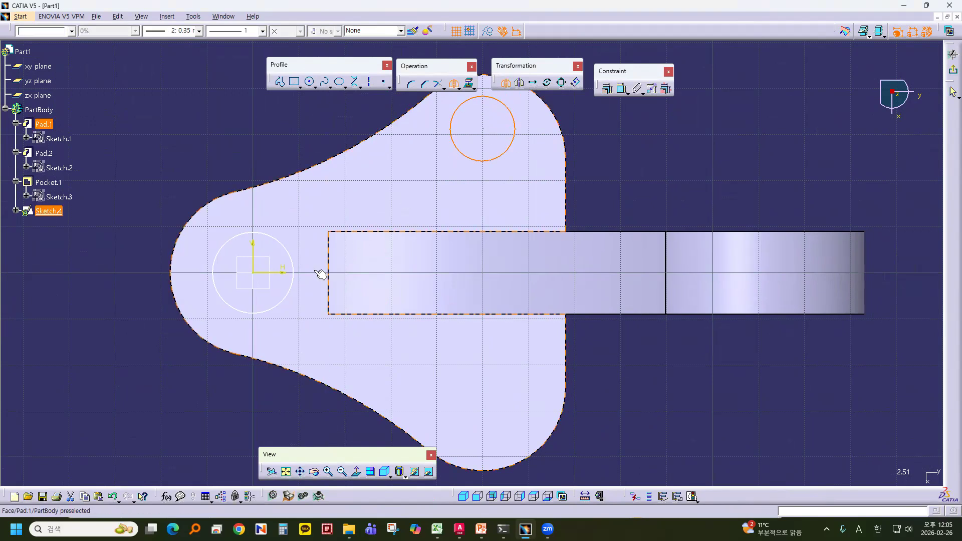
{"action": "left_click", "coordinate": [285, 276]}
{"action": "mouse_move", "coordinate": [647, 356]}
{"action": "middle_mouse_down", "text": "ctrl"}
{"action": "mouse_move", "coordinate": [615, 189]}
{"action": "mouse_move", "coordinate": [542, 254]}
{"action": "mouse_move", "coordinate": [524, 436]}
{"action": "middle_mouse_up", "text": "ctrl"}
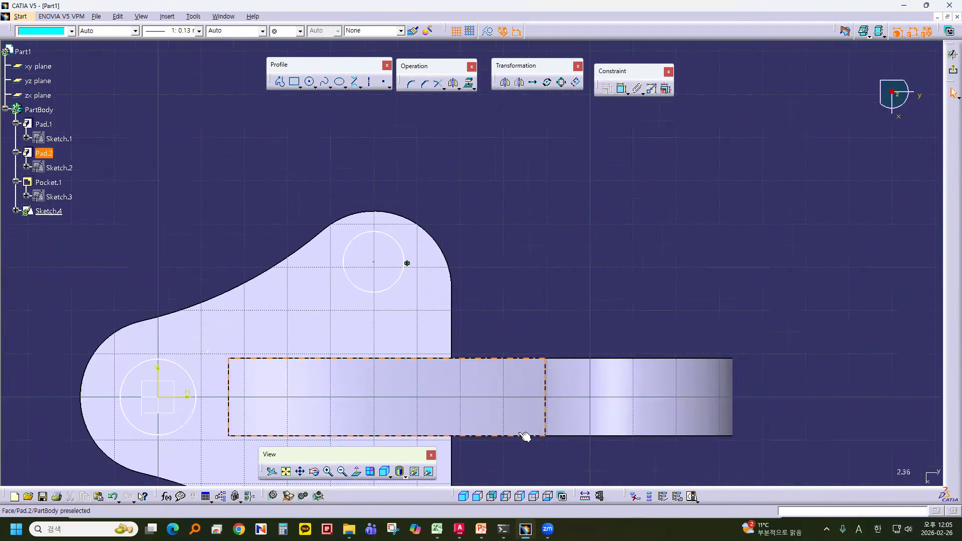
Step: Check the base hole sizes on slide 20 and dimension the diameter of the circle at the sketch origin
{"action": "left_click", "coordinate": [479, 527]}
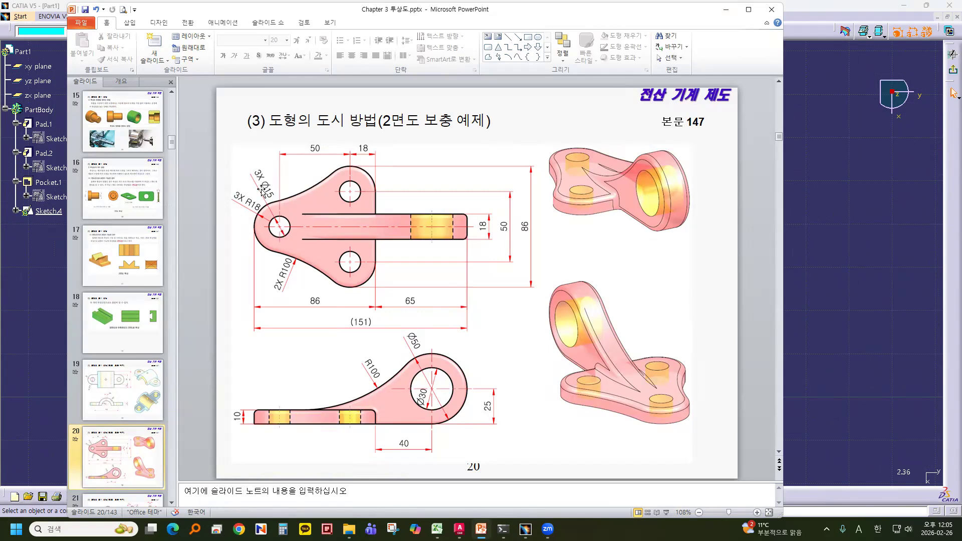
{"action": "left_click", "coordinate": [809, 149]}
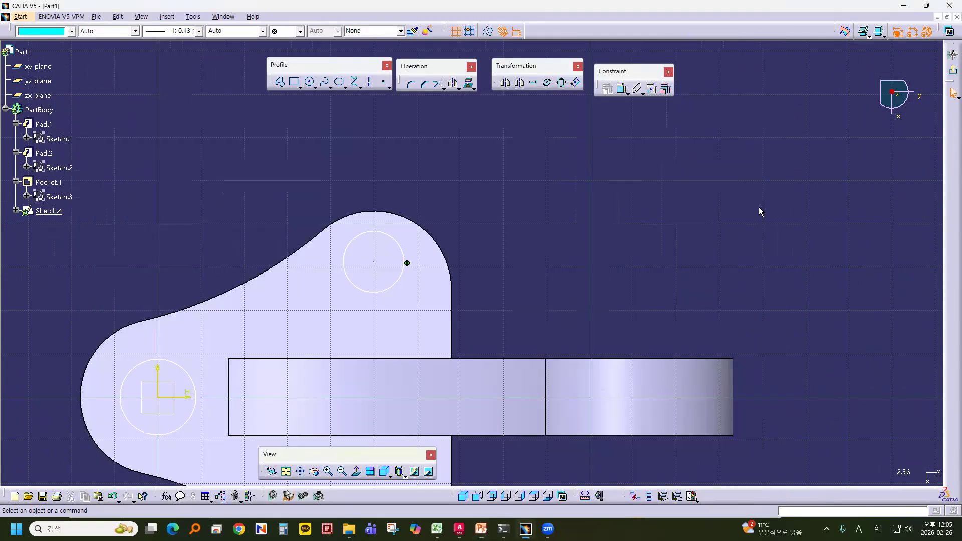
{"action": "middle_click_drag", "start_coordinate": [556, 184], "coordinate": [678, 139]}
{"action": "left_click", "coordinate": [622, 89]}
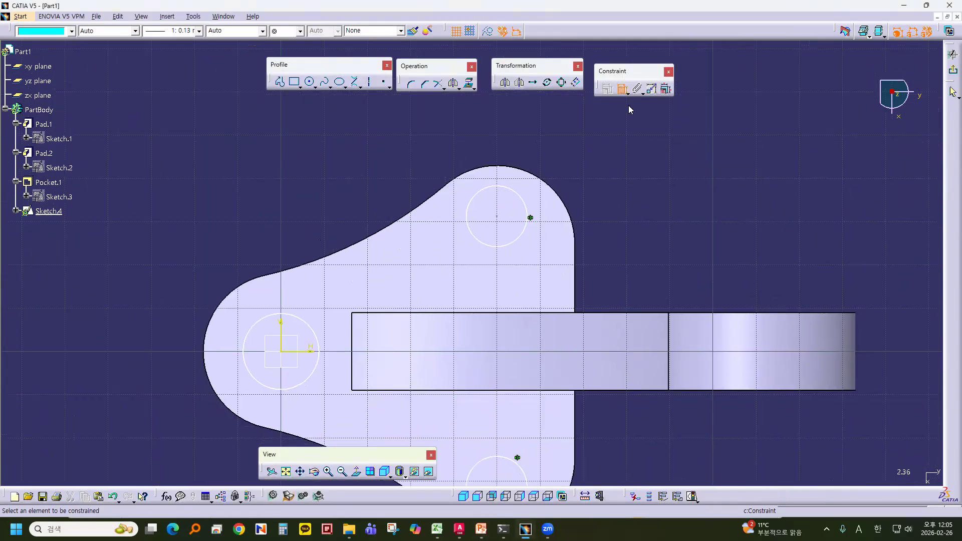
{"action": "left_click", "coordinate": [301, 322]}
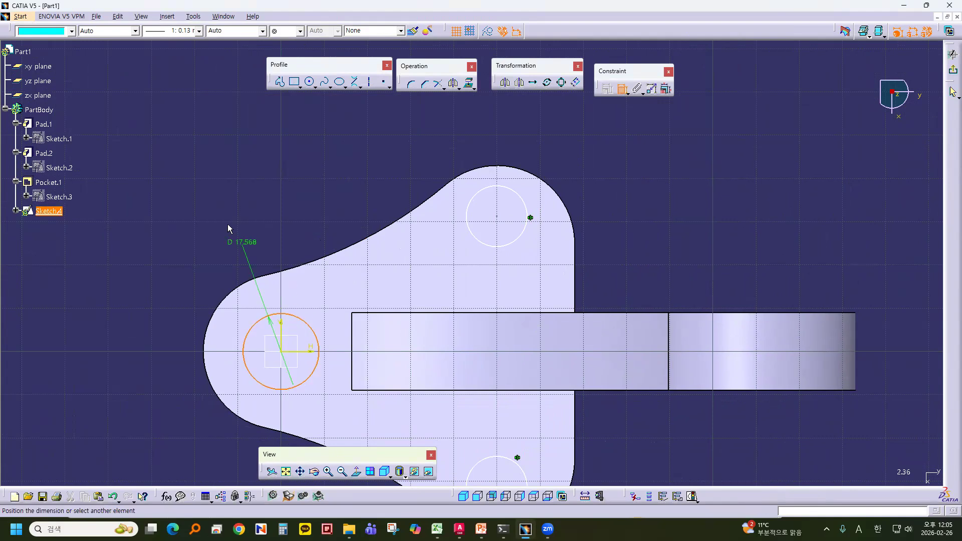
Step: Place the diameter dimension of the circle at the sketch origin and set it to 15 mm
{"action": "left_click", "coordinate": [216, 202]}
{"action": "double_click", "coordinate": [216, 201]}
{"action": "type", "text": "15"}
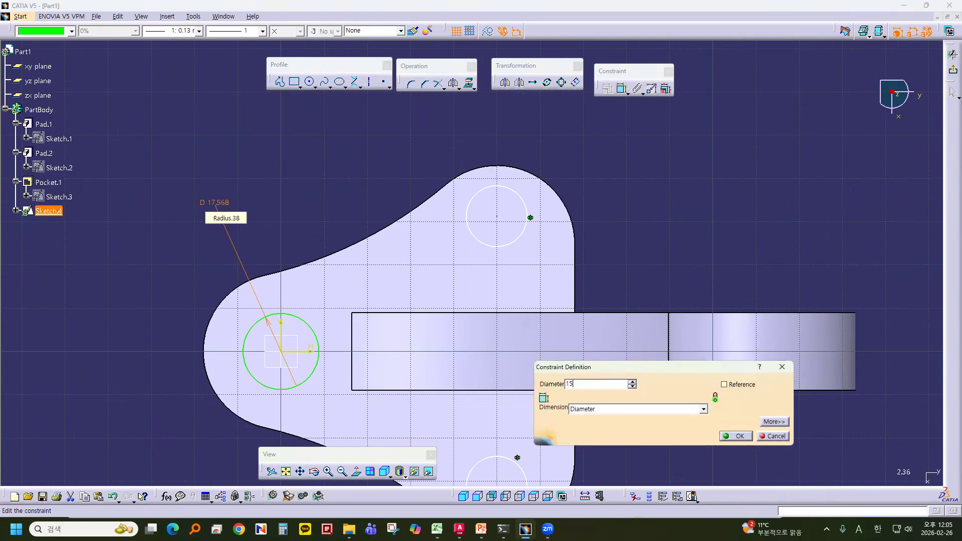
{"action": "key", "text": "Return"}
Step: Dimension the diameter of the circle in the base plate's upper lobe and set it to 15 mm
{"action": "left_click", "coordinate": [623, 89]}
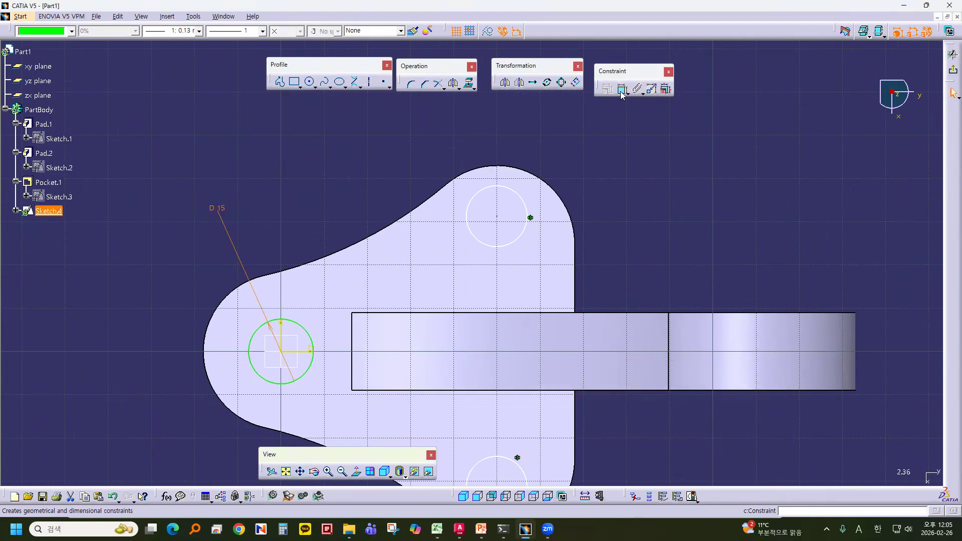
{"action": "left_click", "coordinate": [517, 193]}
{"action": "left_click", "coordinate": [579, 144]}
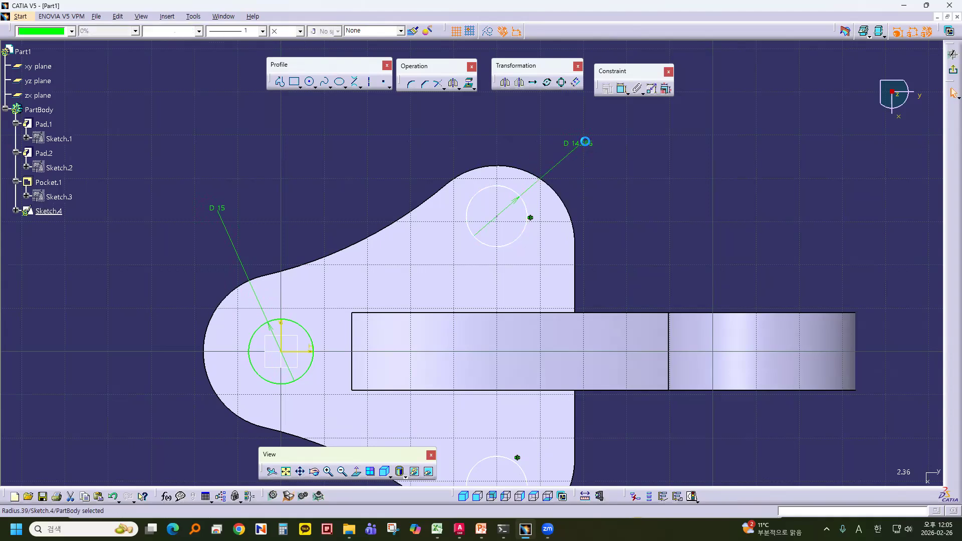
{"action": "double_click", "coordinate": [584, 144]}
{"action": "key", "text": "Return"}
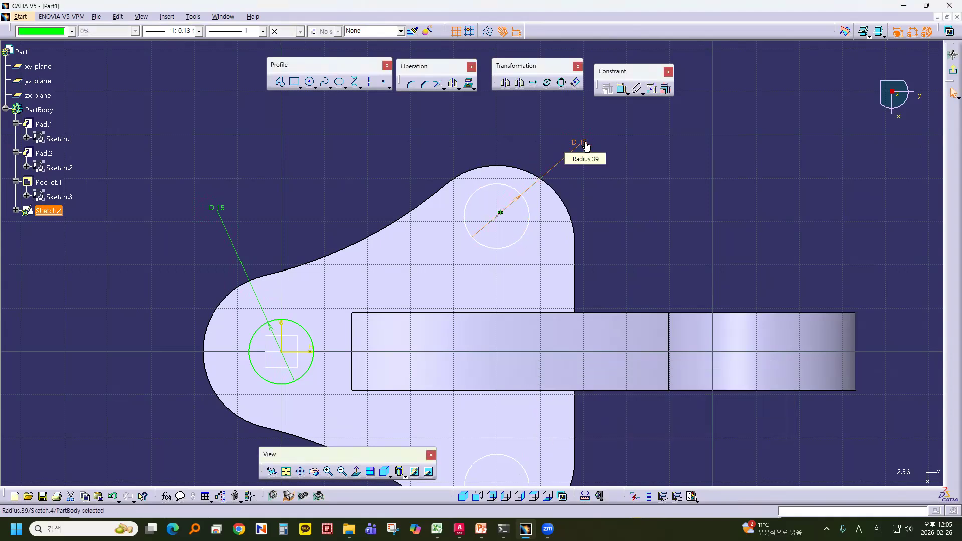
Step: Constrain the circle in the upper lobe to be concentric with that lobe's rounded outer edge
{"action": "middle_click_drag", "start_coordinate": [588, 221], "coordinate": [573, 150]}
{"action": "left_click", "coordinate": [624, 89]}
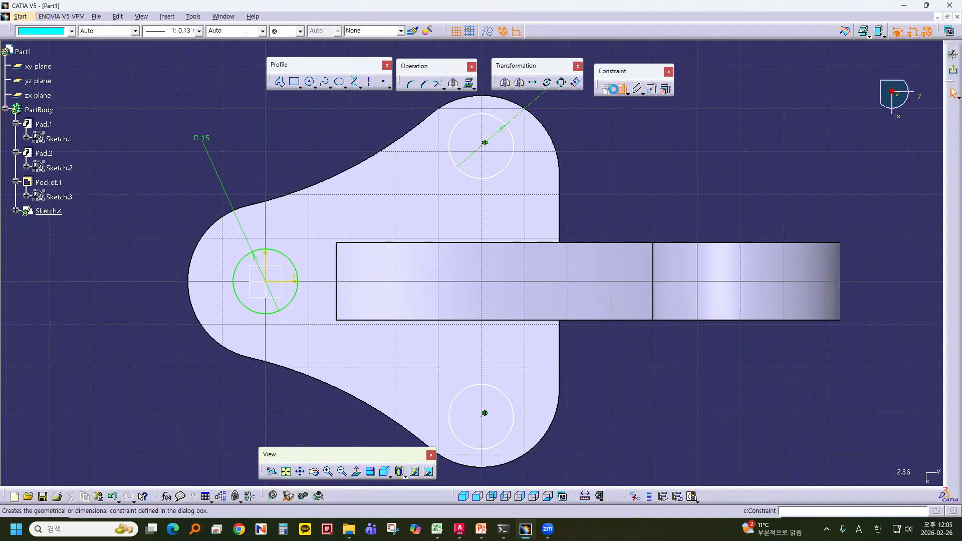
{"action": "key", "text": "Escape"}
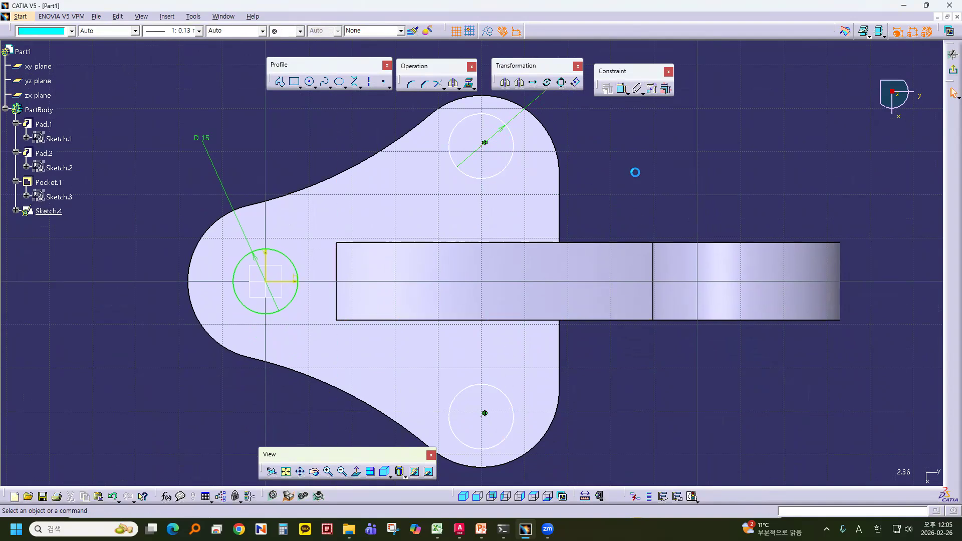
{"action": "middle_click_drag", "start_coordinate": [635, 152], "coordinate": [638, 154]}
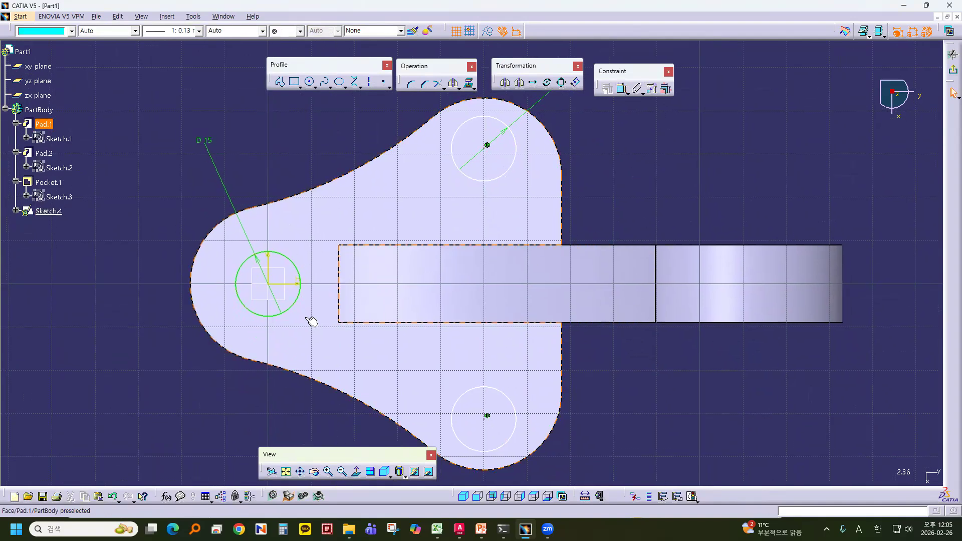
{"action": "middle_click_drag", "start_coordinate": [662, 167], "coordinate": [607, 211]}
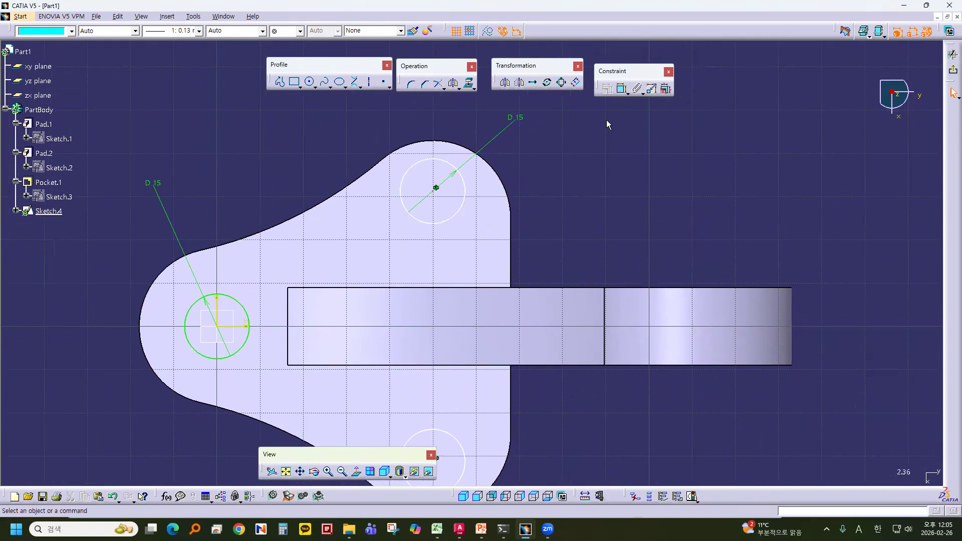
{"action": "left_click", "coordinate": [459, 180]}
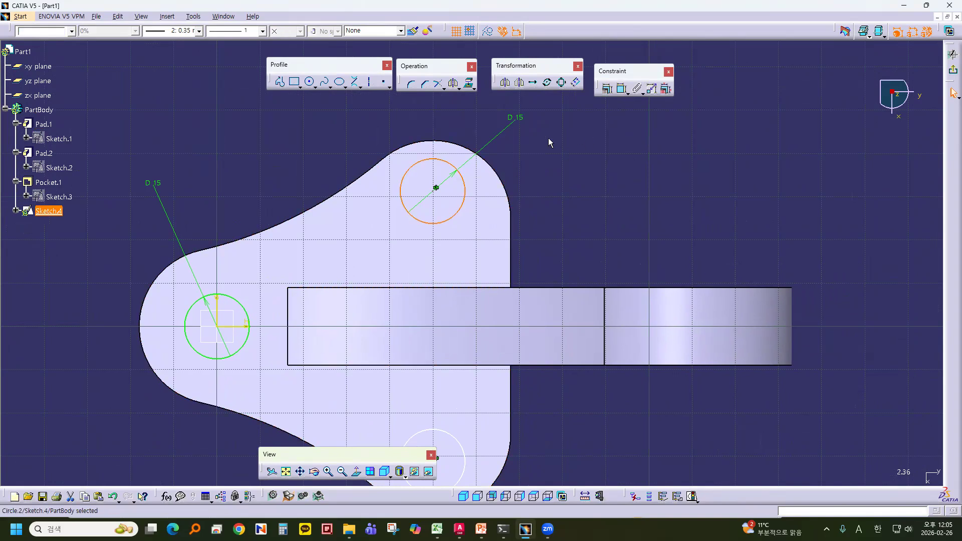
{"action": "left_click", "coordinate": [494, 166], "text": "ctrl"}
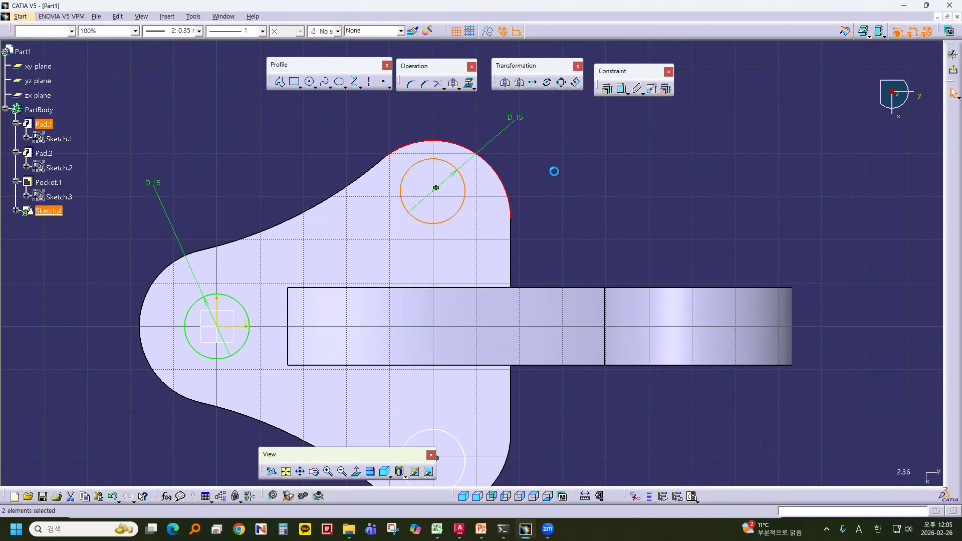
{"action": "left_click", "coordinate": [607, 89]}
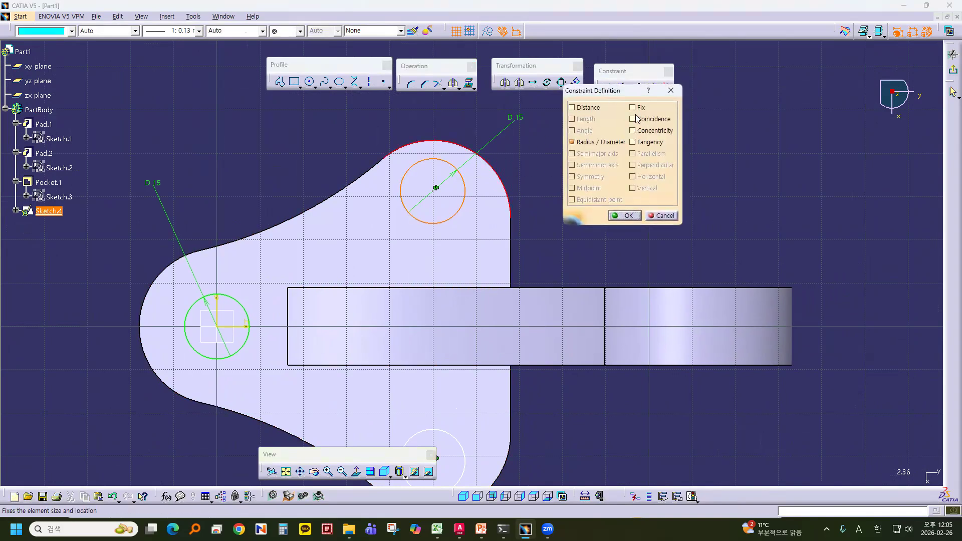
{"action": "left_click", "coordinate": [667, 133]}
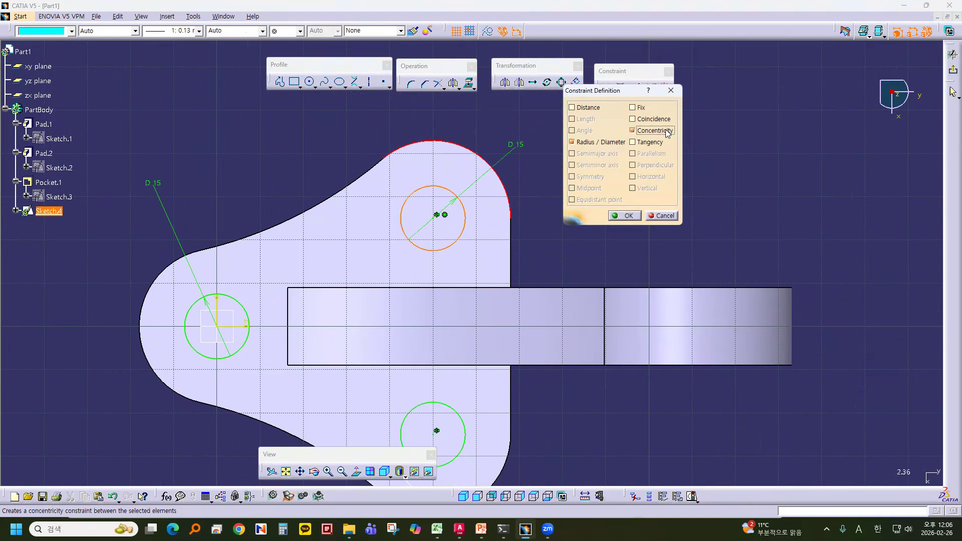
{"action": "left_click", "coordinate": [627, 217]}
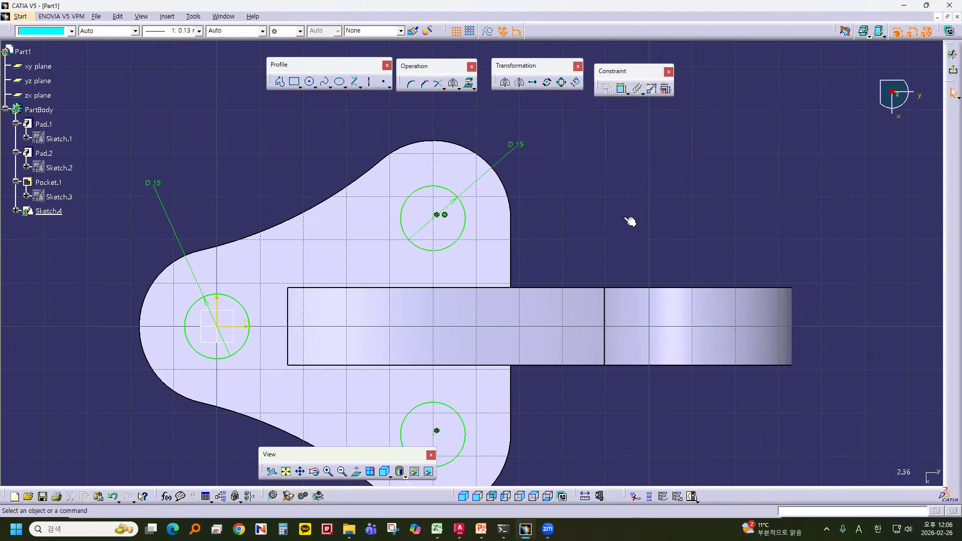
Step: Exit the sketch and cut its three circles through the base plate as a pocket with the Up to last limit
{"action": "middle_click_drag", "start_coordinate": [627, 222], "coordinate": [636, 124]}
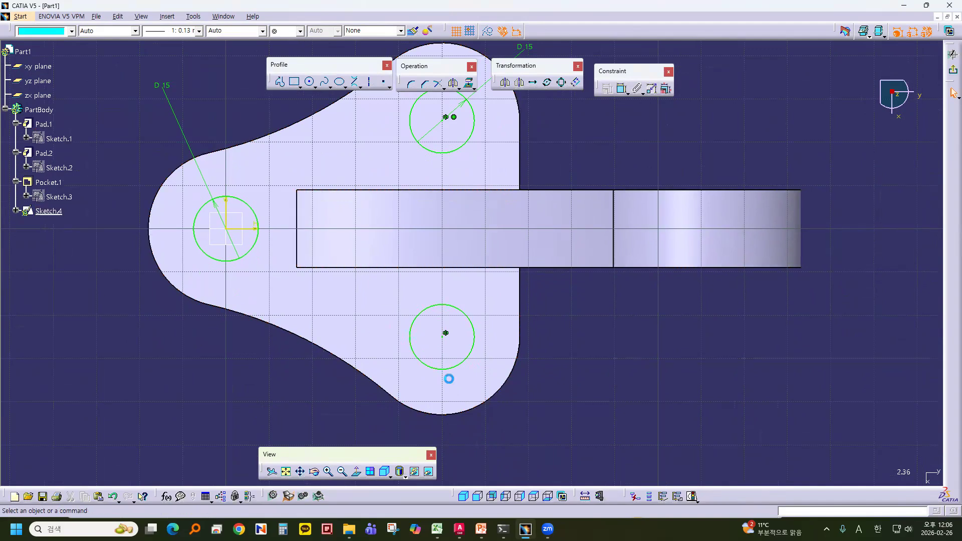
{"action": "left_click", "coordinate": [951, 71]}
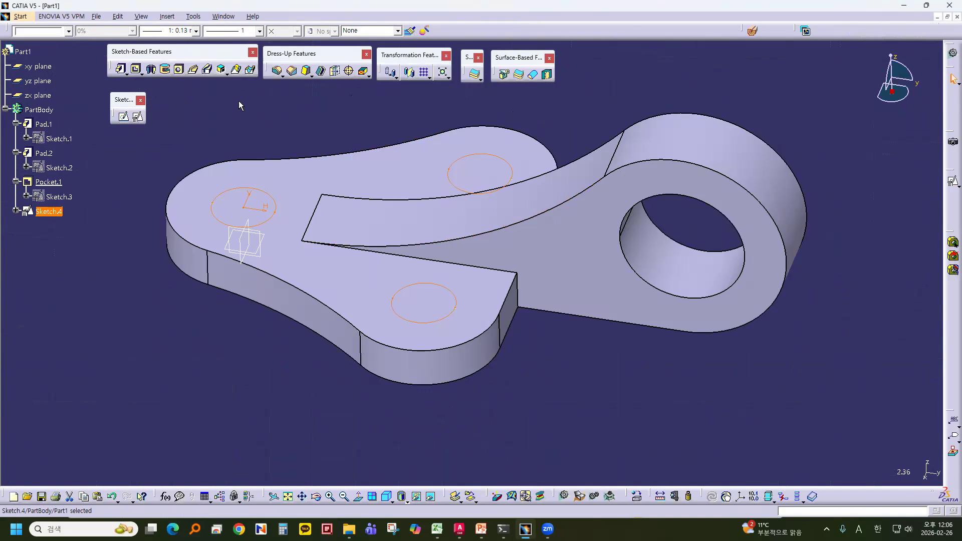
{"action": "left_click", "coordinate": [135, 69]}
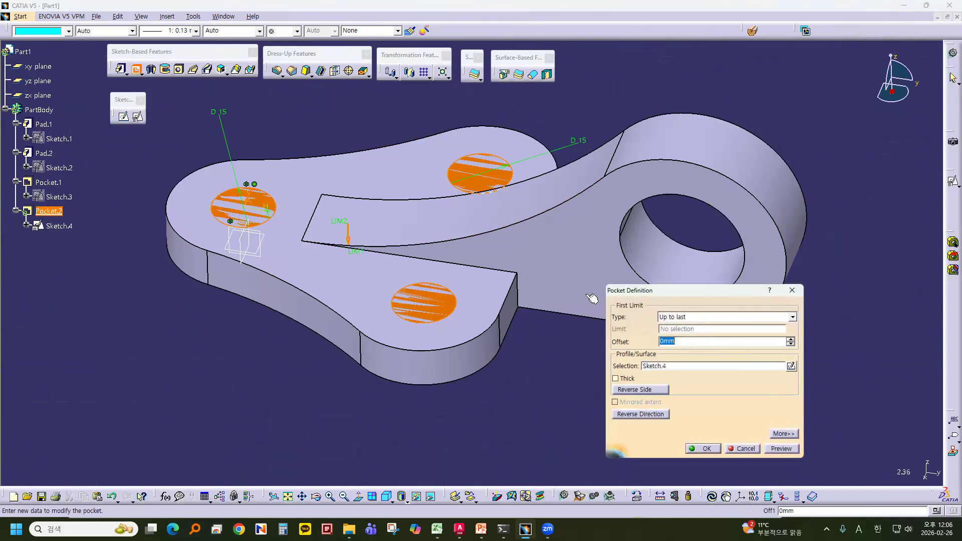
{"action": "left_click", "coordinate": [714, 450]}
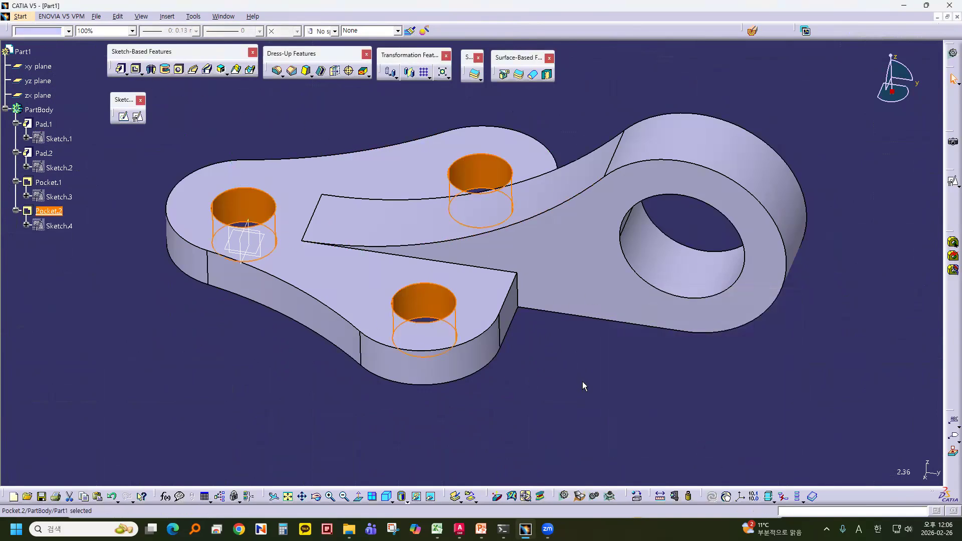
{"action": "middle_click_drag", "start_coordinate": [582, 384], "coordinate": [654, 325]}
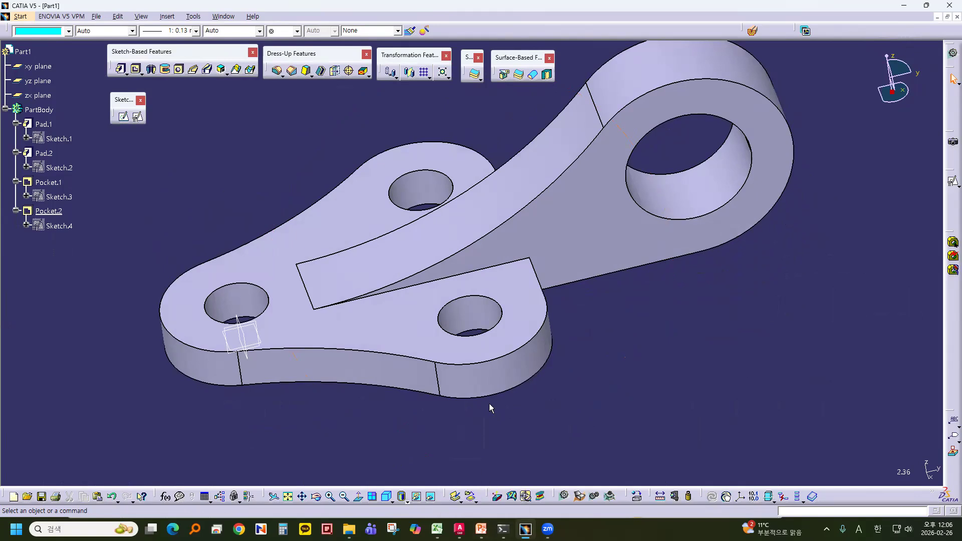
Step: Switch to the PowerPoint slide with the two-view drawing to compare it with the model, then return to CATIA
{"action": "left_click", "coordinate": [481, 529]}
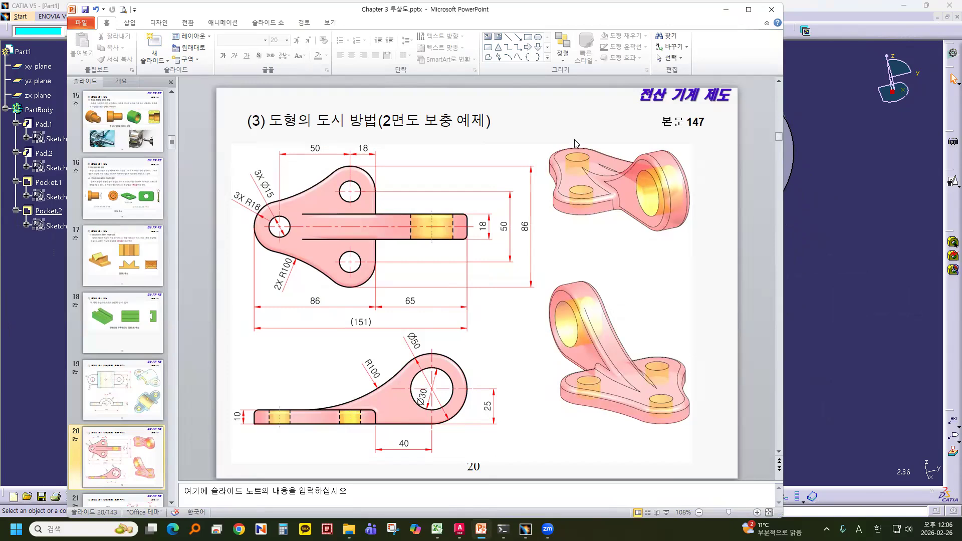
{"action": "left_click", "coordinate": [825, 270]}
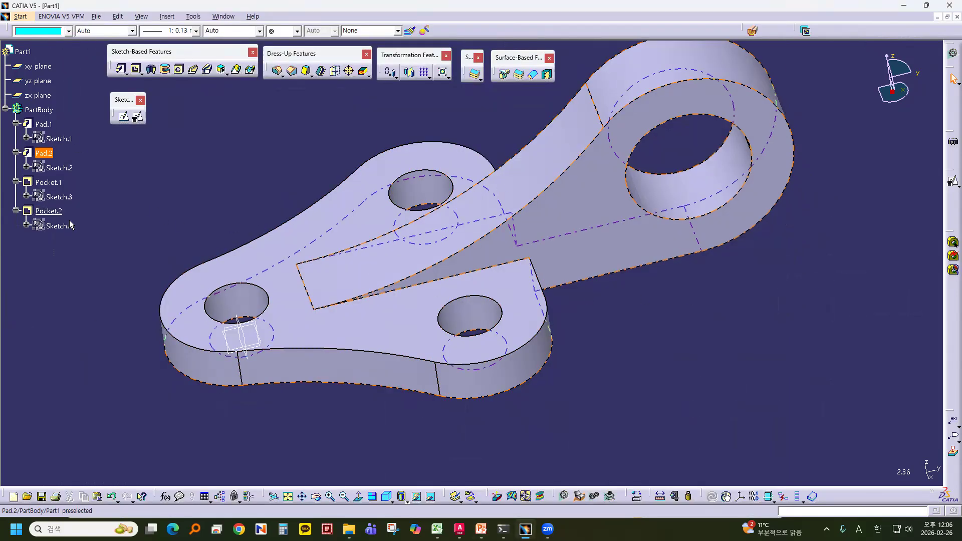
{"action": "middle_click_drag", "start_coordinate": [681, 365], "coordinate": [531, 348]}
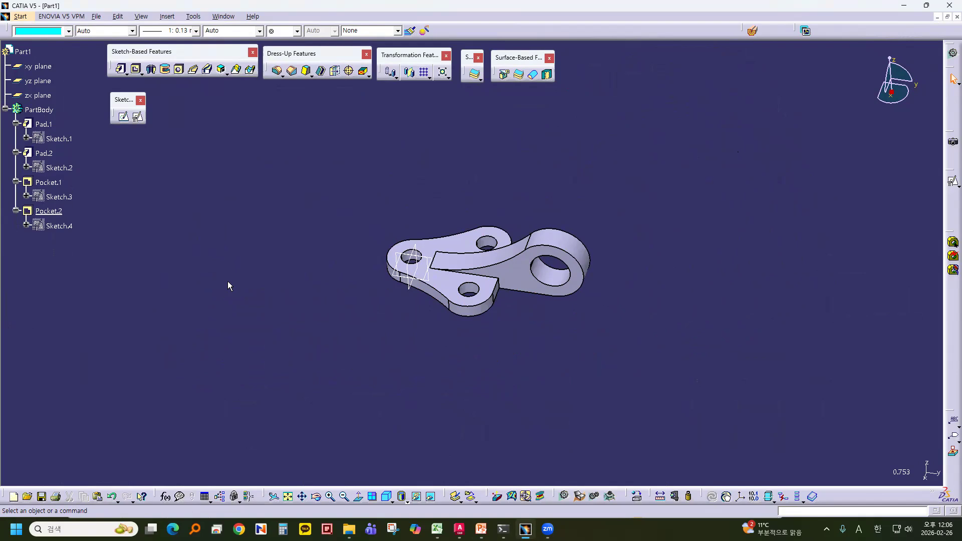
Step: Make Pad.1 the in-work object to review the model at the base plate stage
{"action": "left_click", "coordinate": [42, 125]}
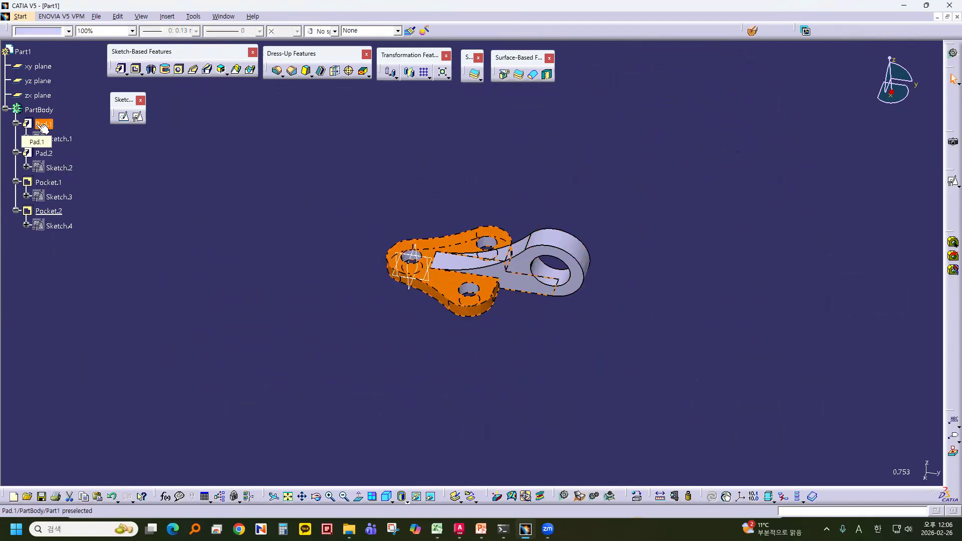
{"action": "left_click", "coordinate": [226, 178]}
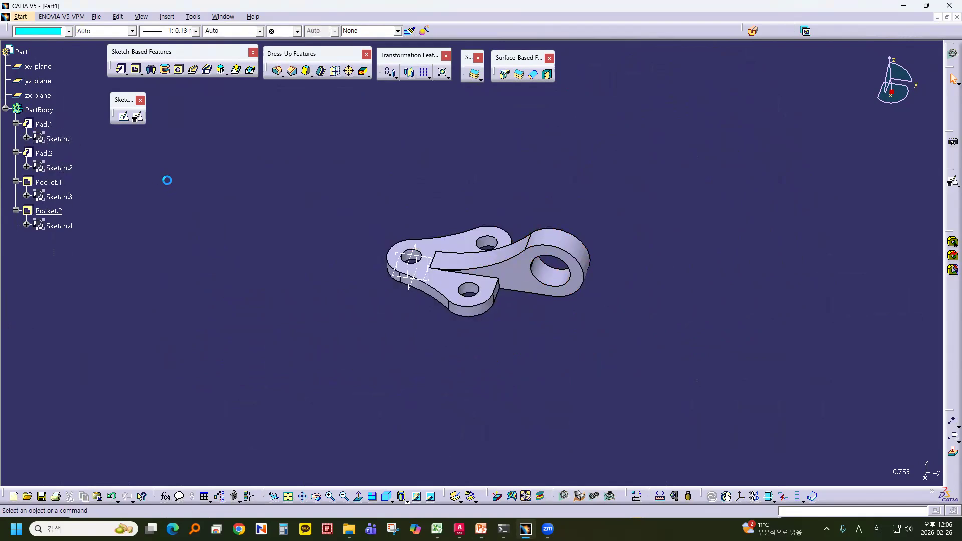
{"action": "right_click", "coordinate": [43, 125]}
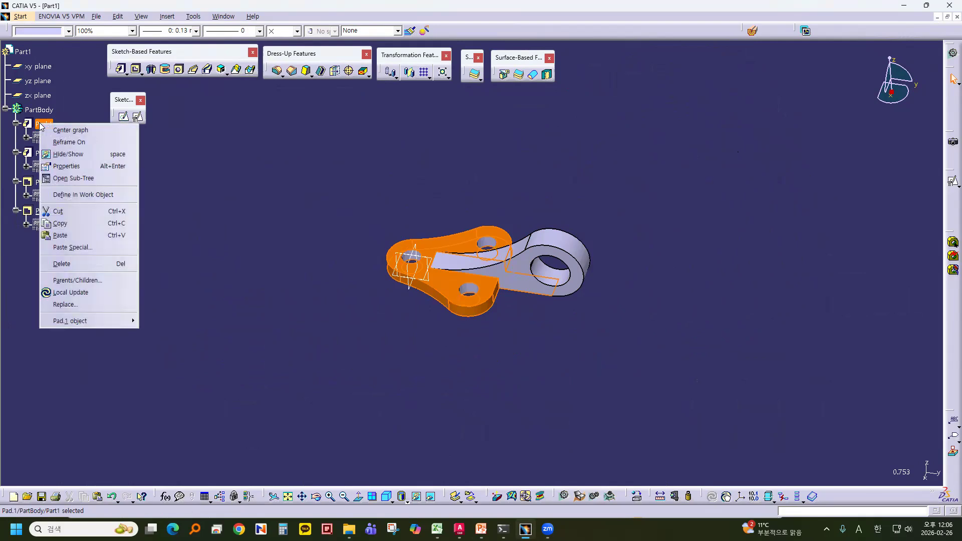
{"action": "left_click", "coordinate": [94, 195]}
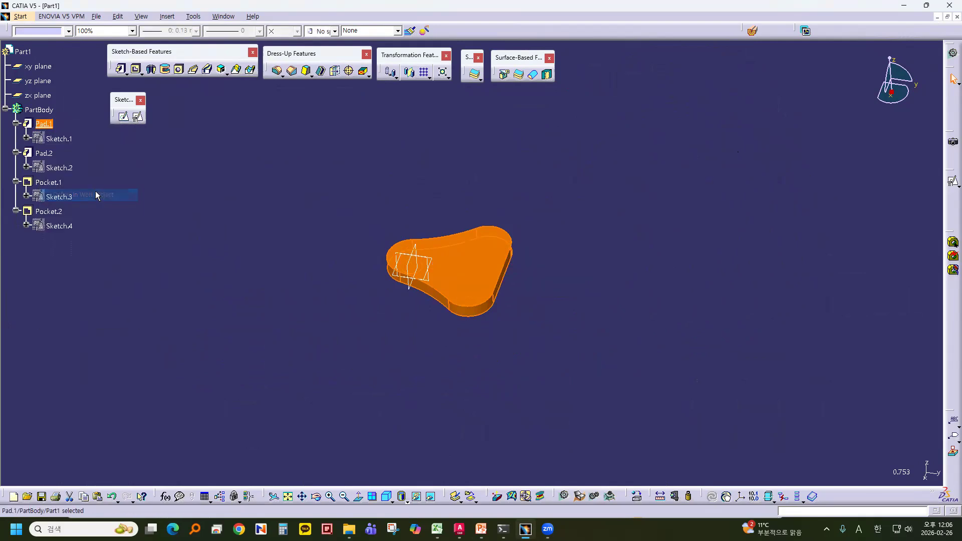
{"action": "left_click", "coordinate": [177, 228]}
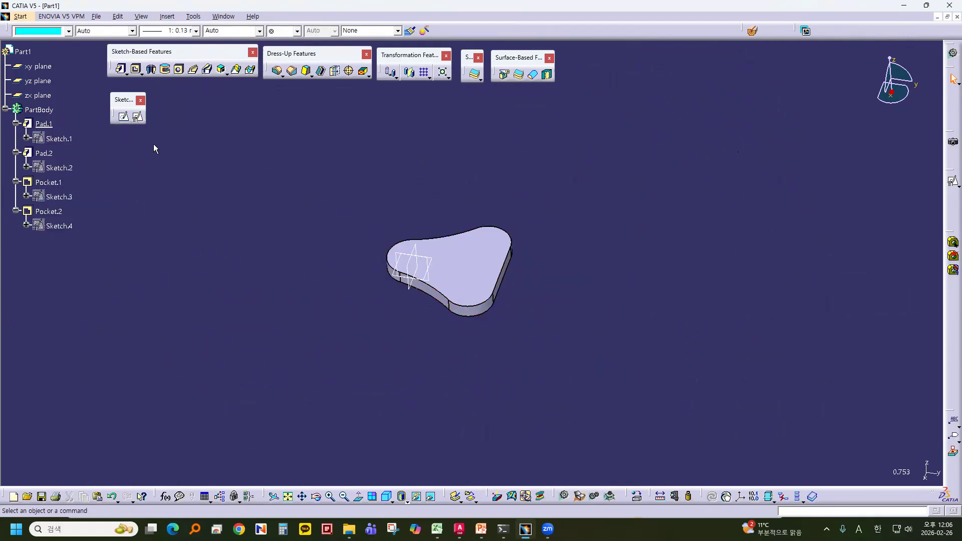
{"action": "middle_click_drag", "start_coordinate": [214, 250], "coordinate": [560, 308]}
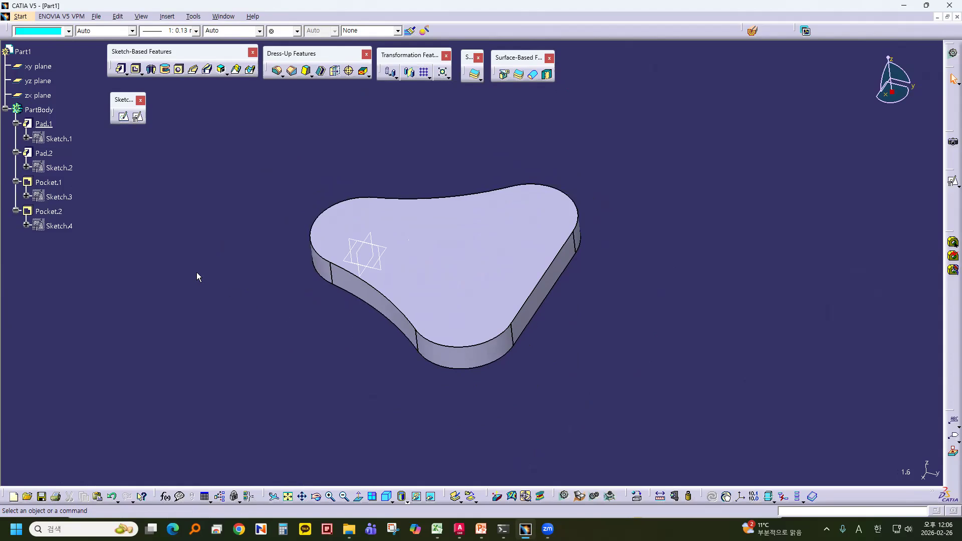
Step: Make Pad.2 the in-work object to review the model with the arm added
{"action": "left_click", "coordinate": [45, 154]}
{"action": "right_click", "coordinate": [45, 153]}
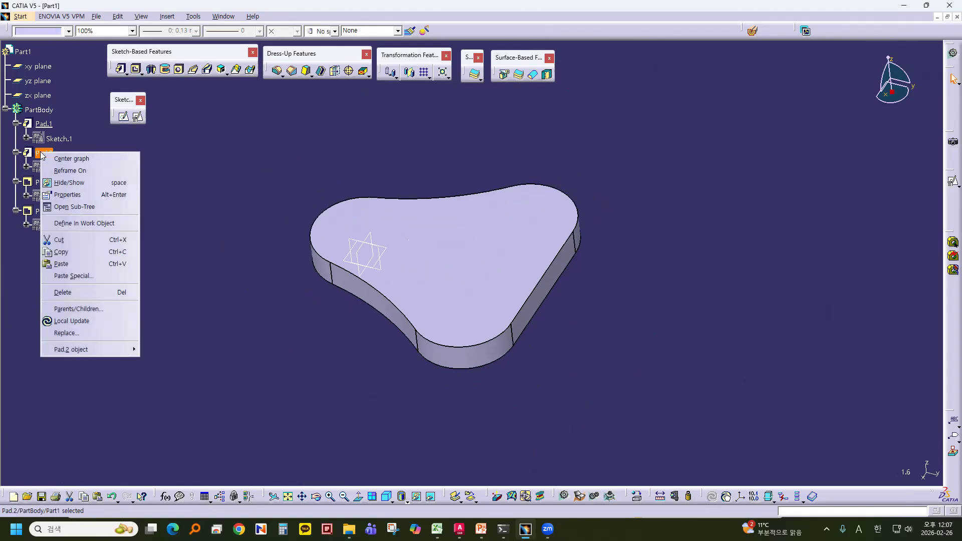
{"action": "left_click", "coordinate": [107, 223]}
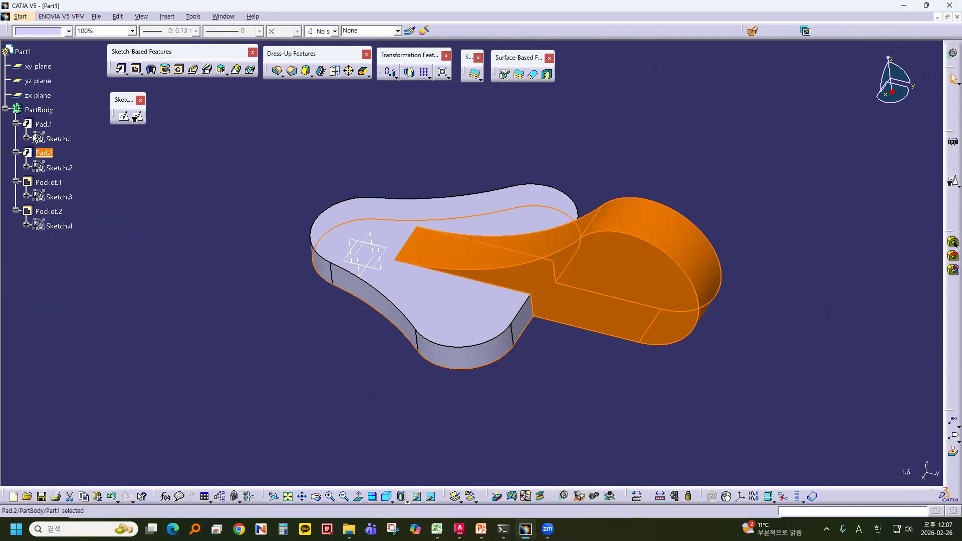
{"action": "left_click", "coordinate": [659, 354]}
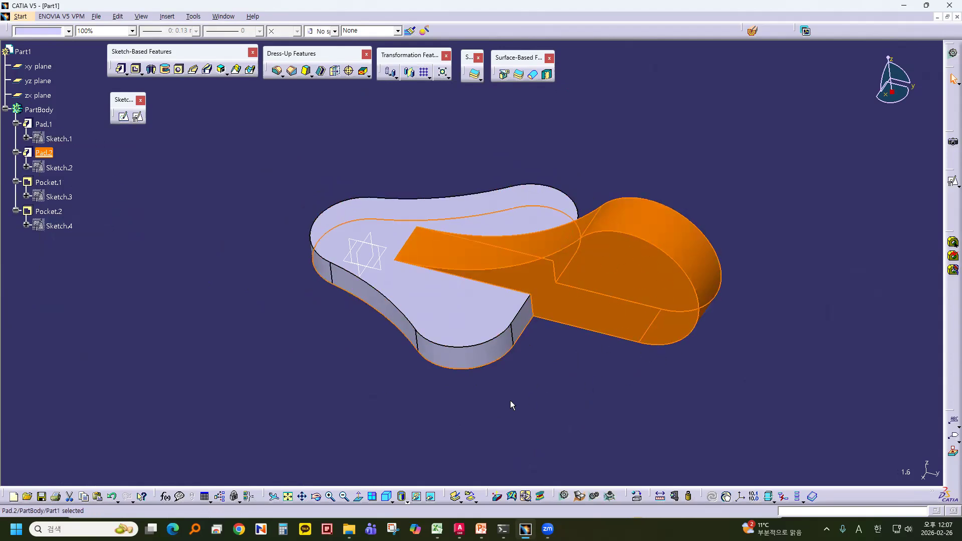
{"action": "left_click", "coordinate": [300, 329]}
Step: Make Pocket.1 the in-work object to review the large hole through the arm's end
{"action": "left_click", "coordinate": [54, 184]}
{"action": "right_click", "coordinate": [55, 187]}
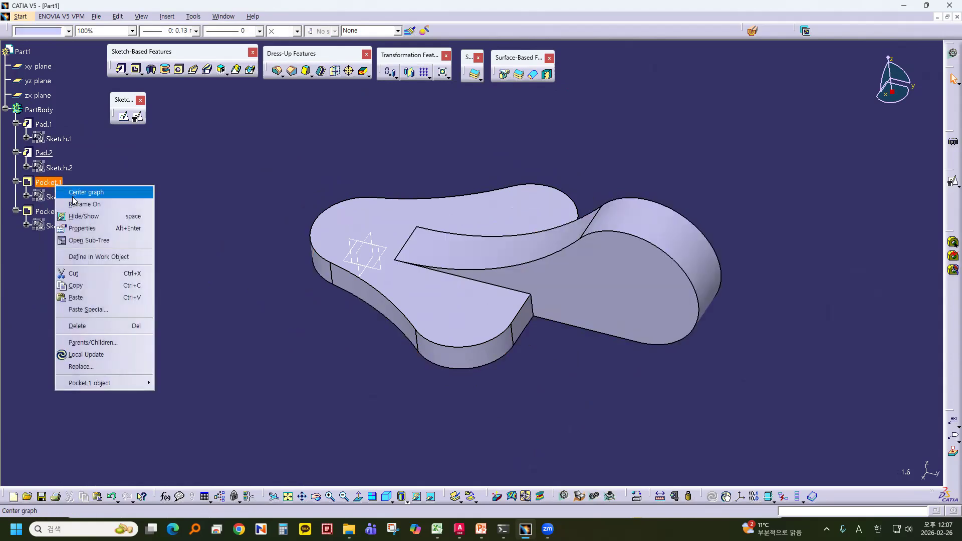
{"action": "left_click", "coordinate": [107, 260]}
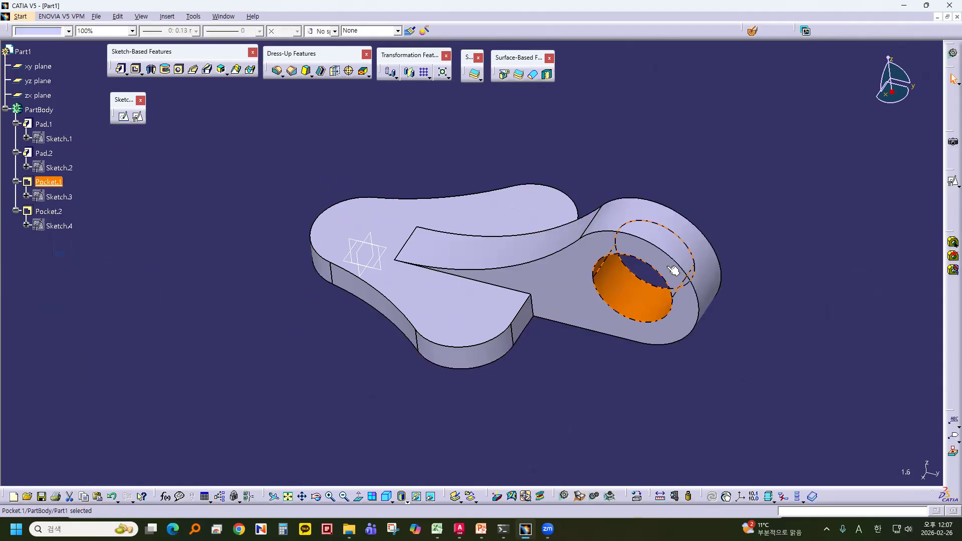
{"action": "left_click", "coordinate": [251, 252]}
Step: Make Pocket.2 the in-work object to bring back the complete model with its three base holes
{"action": "left_click", "coordinate": [48, 211]}
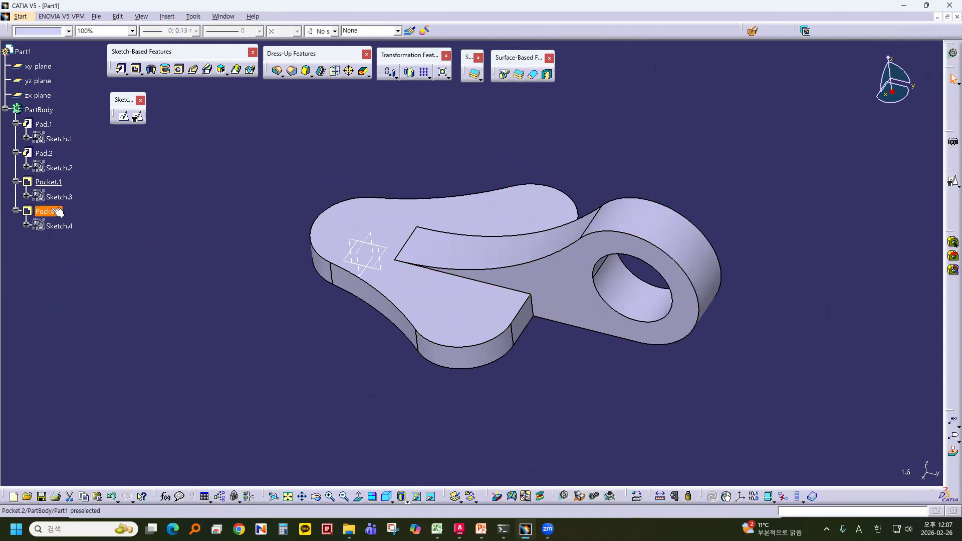
{"action": "right_click", "coordinate": [52, 209]}
{"action": "left_click", "coordinate": [115, 281]}
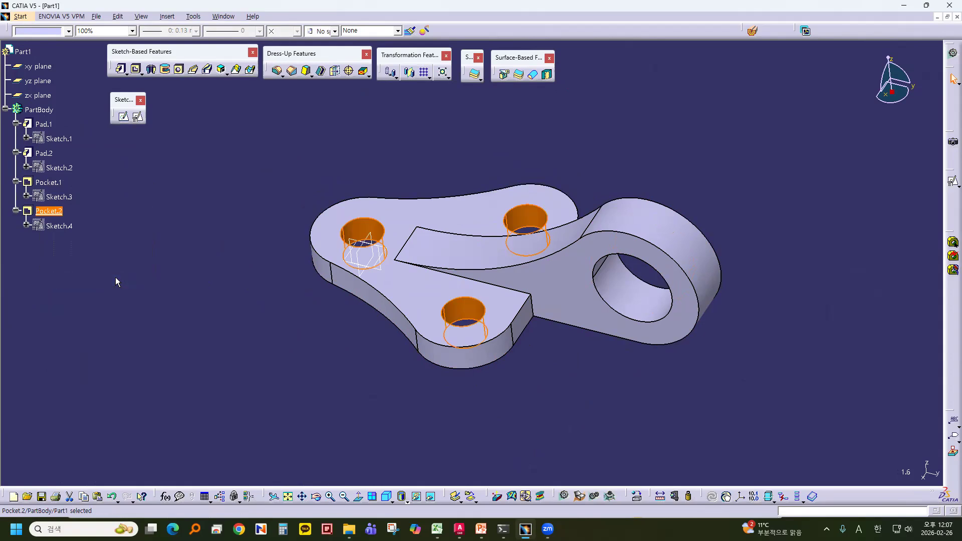
{"action": "left_click", "coordinate": [314, 351]}
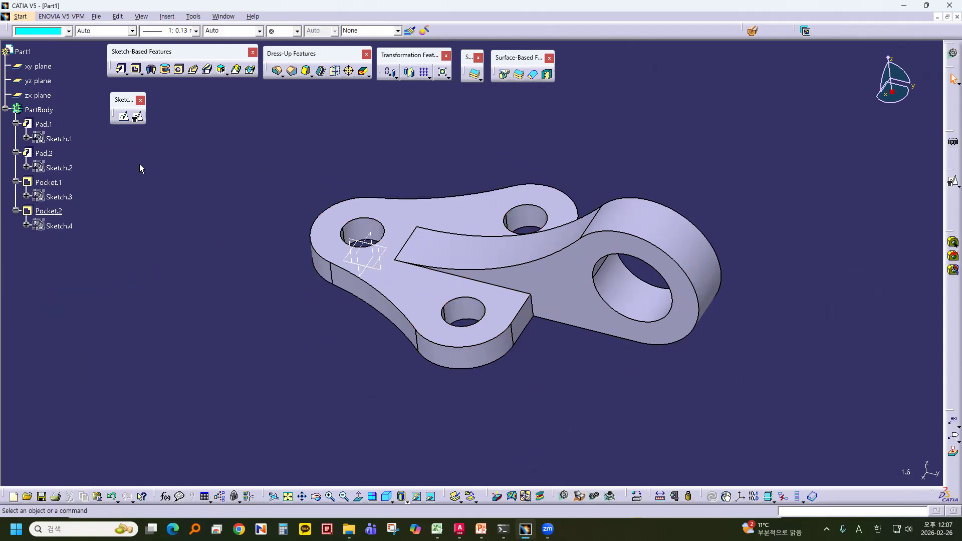
Step: Delete the three-hole pocket Pocket.2 and its leftover sketch, Sketch.4
{"action": "middle_click_drag", "start_coordinate": [351, 365], "coordinate": [394, 358]}
{"action": "middle_click_drag", "start_coordinate": [616, 405], "coordinate": [576, 378]}
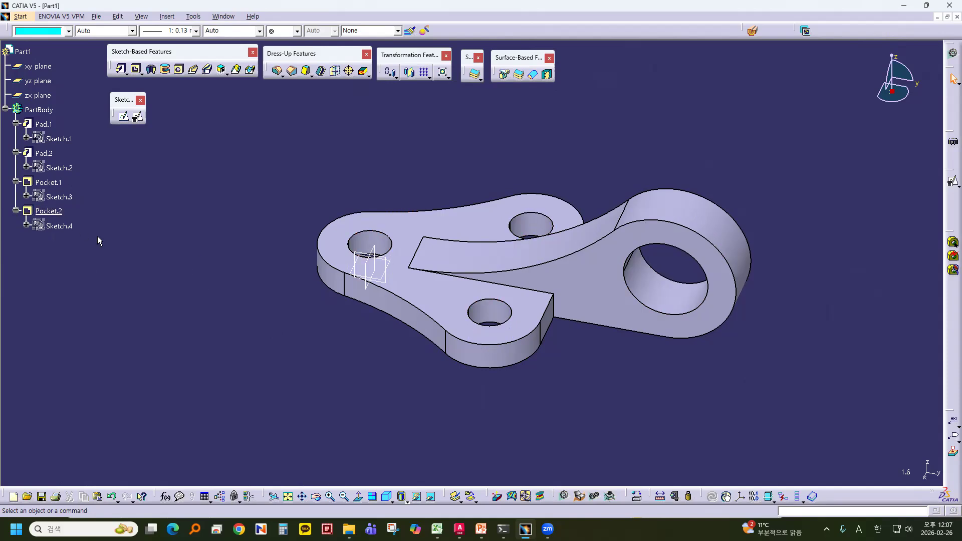
{"action": "left_click", "coordinate": [56, 213]}
{"action": "left_click", "coordinate": [174, 268]}
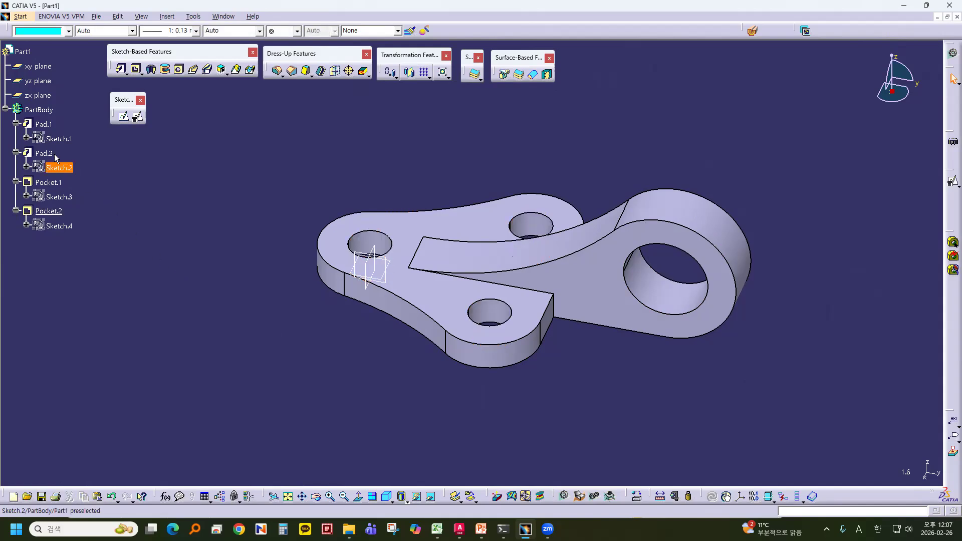
{"action": "left_click", "coordinate": [49, 211]}
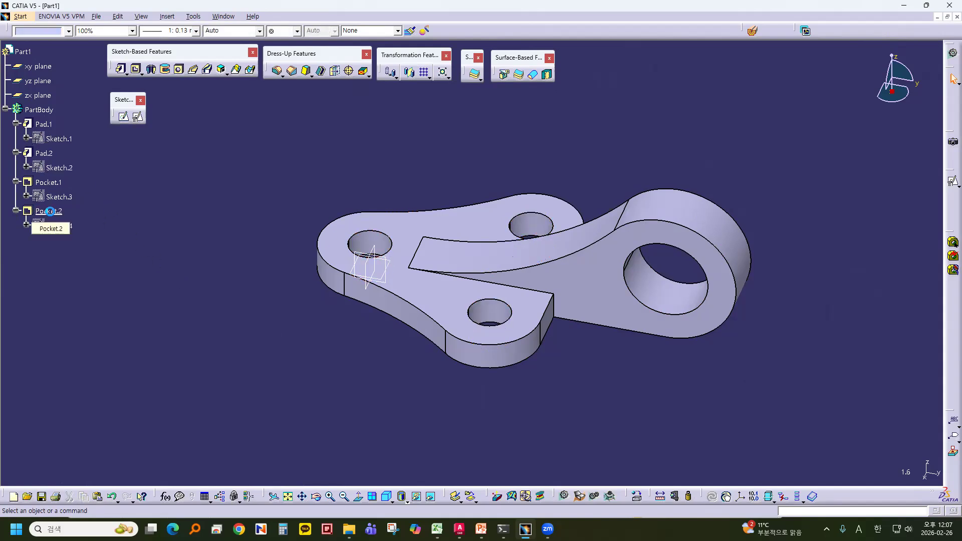
{"action": "key", "text": "Delete"}
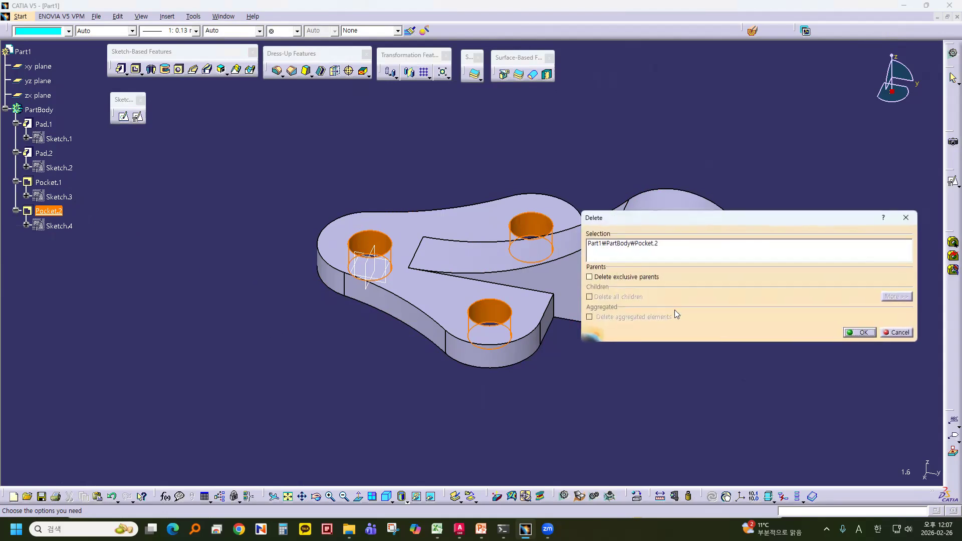
{"action": "left_click", "coordinate": [860, 333]}
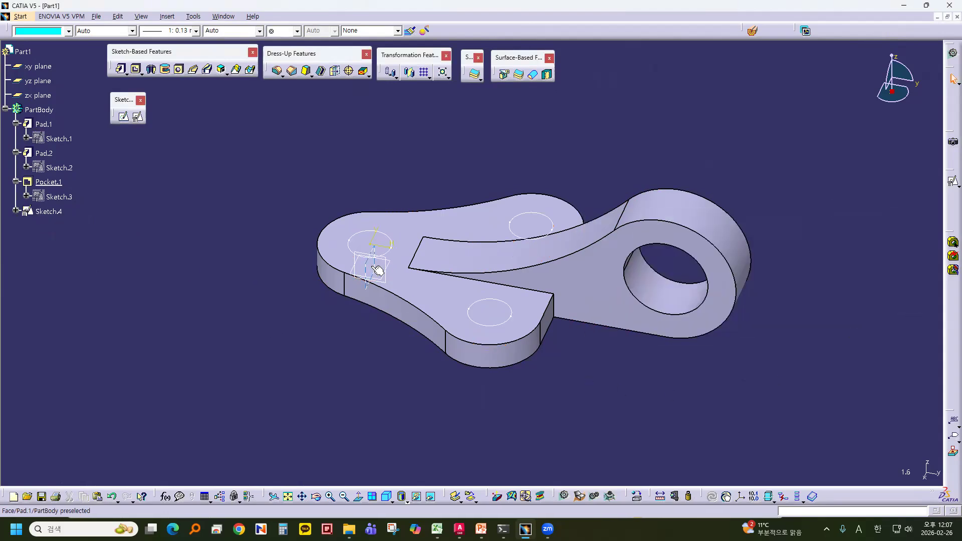
{"action": "left_click", "coordinate": [49, 211]}
{"action": "key", "text": "Delete"}
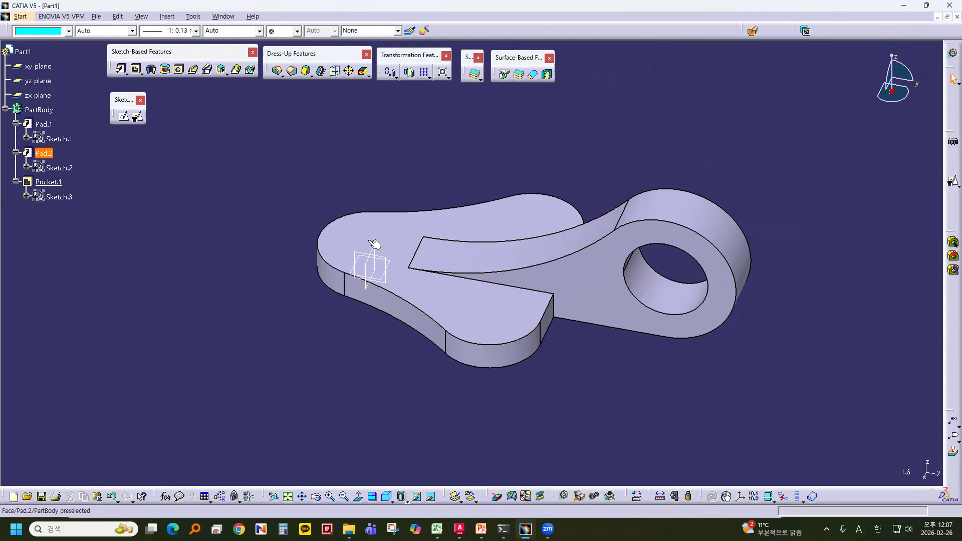
Step: Open the base plate's Sketch.1 for editing and draw a circle about 19.6 mm in diameter centred on the origin
{"action": "left_click", "coordinate": [44, 124]}
{"action": "left_click", "coordinate": [153, 143]}
{"action": "double_click", "coordinate": [59, 139]}
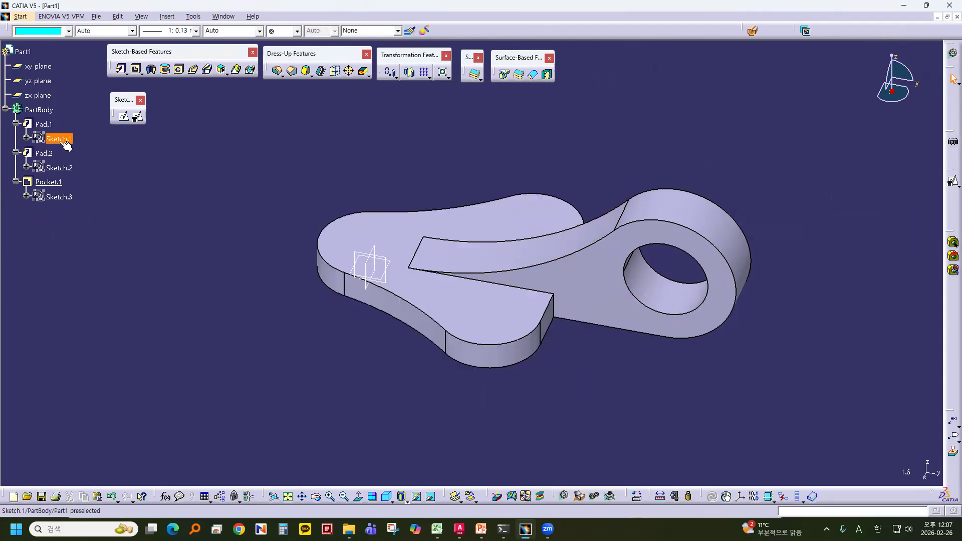
{"action": "mouse_move", "coordinate": [281, 239]}
{"action": "middle_mouse_down"}
{"action": "mouse_move", "coordinate": [245, 260]}
{"action": "mouse_move", "coordinate": [266, 178]}
{"action": "mouse_move", "coordinate": [291, 140]}
{"action": "middle_mouse_up"}
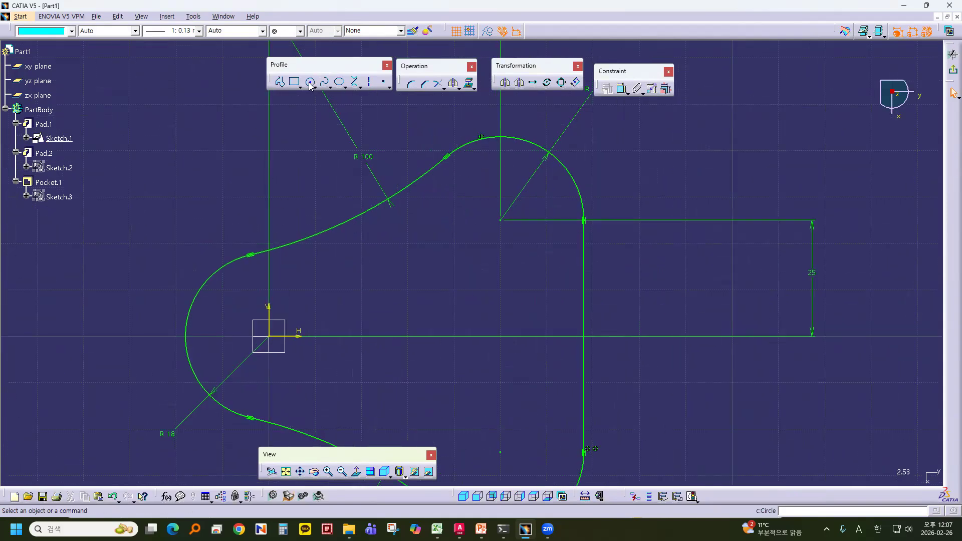
{"action": "left_click", "coordinate": [310, 84]}
{"action": "left_click", "coordinate": [272, 339]}
{"action": "left_click", "coordinate": [313, 358]}
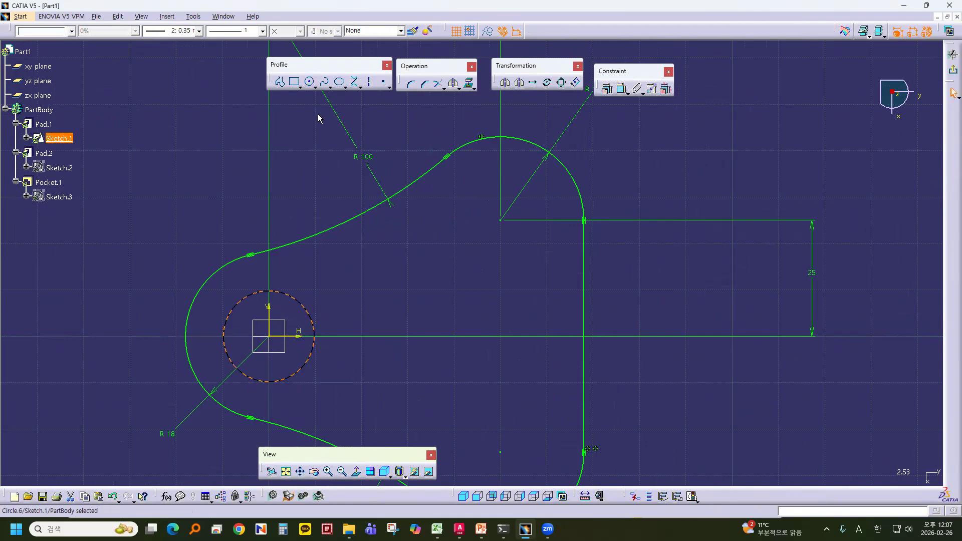
Step: Draw a circle about 23 mm in diameter at the upper corner arc's centre and mirror it about the horizontal axis
{"action": "left_click", "coordinate": [311, 82]}
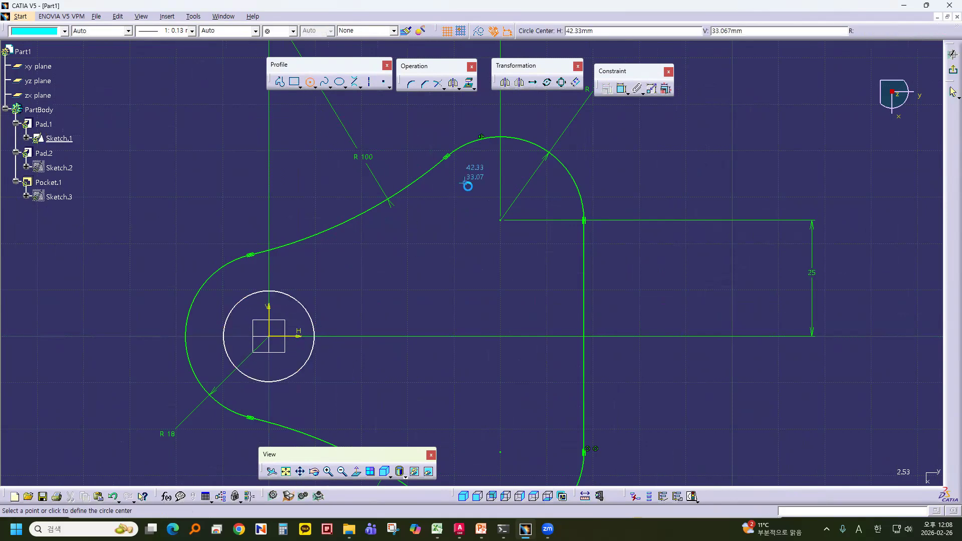
{"action": "left_click", "coordinate": [501, 220]}
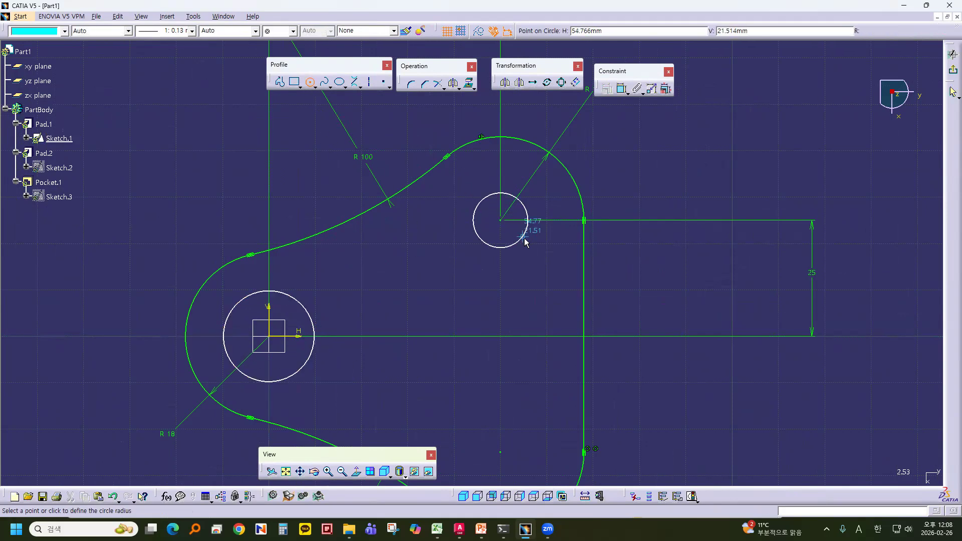
{"action": "left_click", "coordinate": [549, 244]}
{"action": "mouse_move", "coordinate": [670, 296]}
{"action": "middle_mouse_down"}
{"action": "mouse_move", "coordinate": [679, 204]}
{"action": "mouse_move", "coordinate": [638, 230]}
{"action": "middle_mouse_up"}
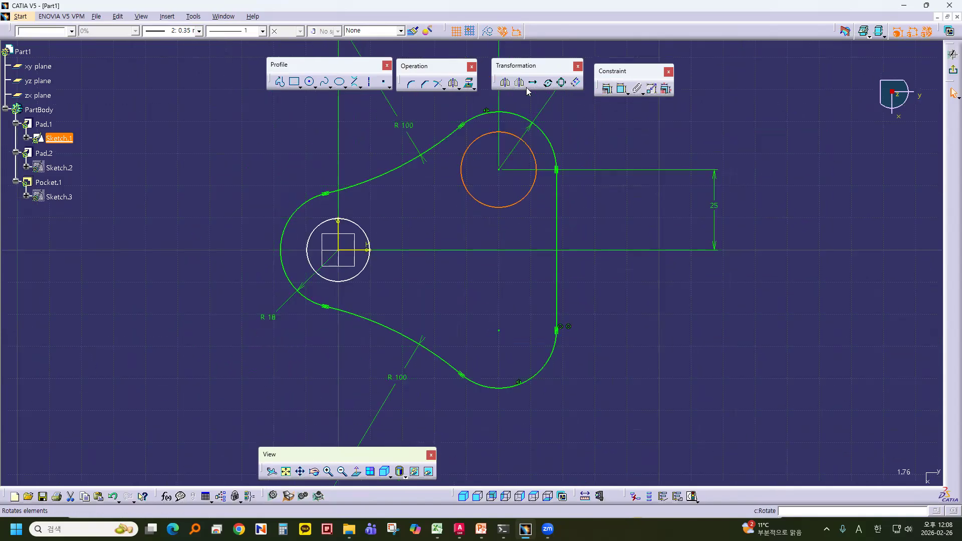
{"action": "left_click", "coordinate": [505, 84]}
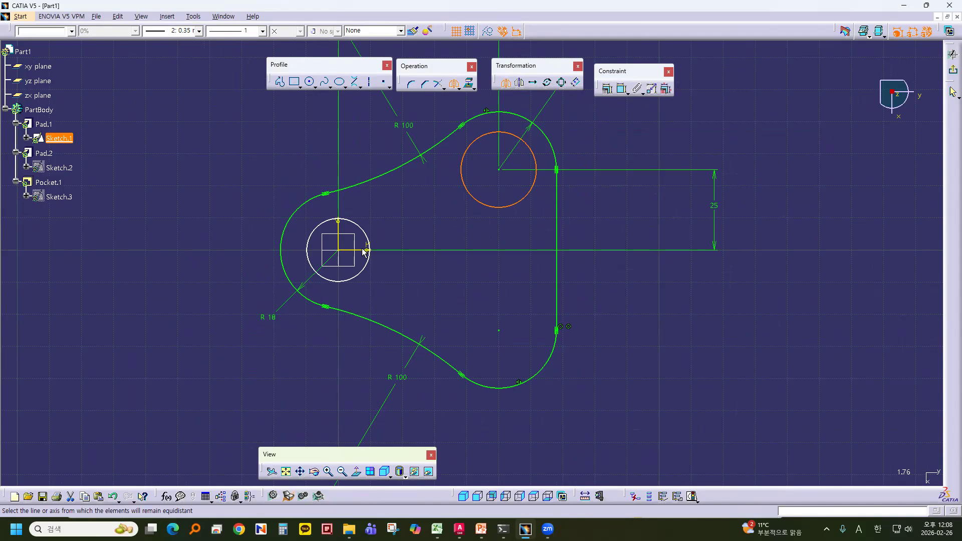
{"action": "left_click", "coordinate": [366, 250]}
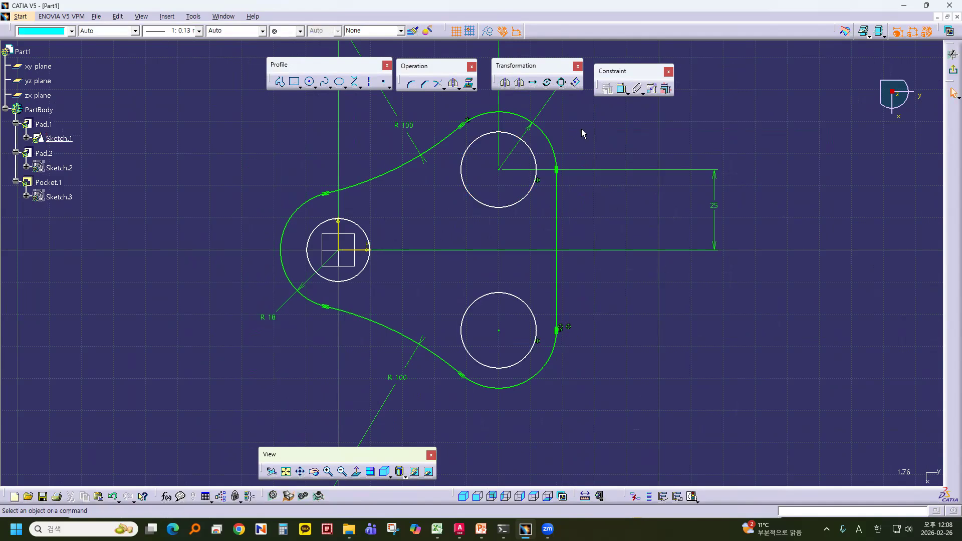
Step: Add a diameter constraint to the circle at the origin and set it to 15 mm
{"action": "left_click", "coordinate": [622, 88]}
{"action": "left_click", "coordinate": [317, 231]}
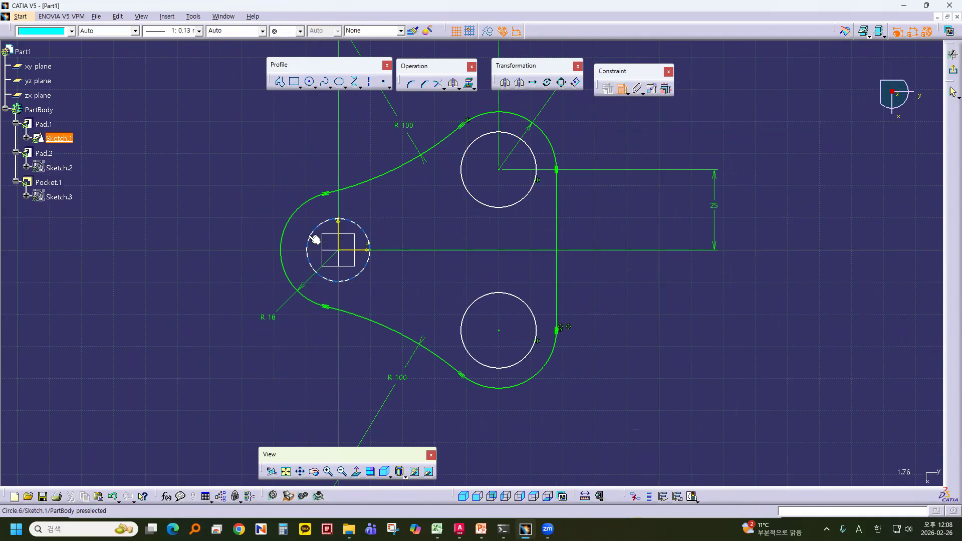
{"action": "left_click", "coordinate": [231, 199]}
{"action": "double_click", "coordinate": [232, 198]}
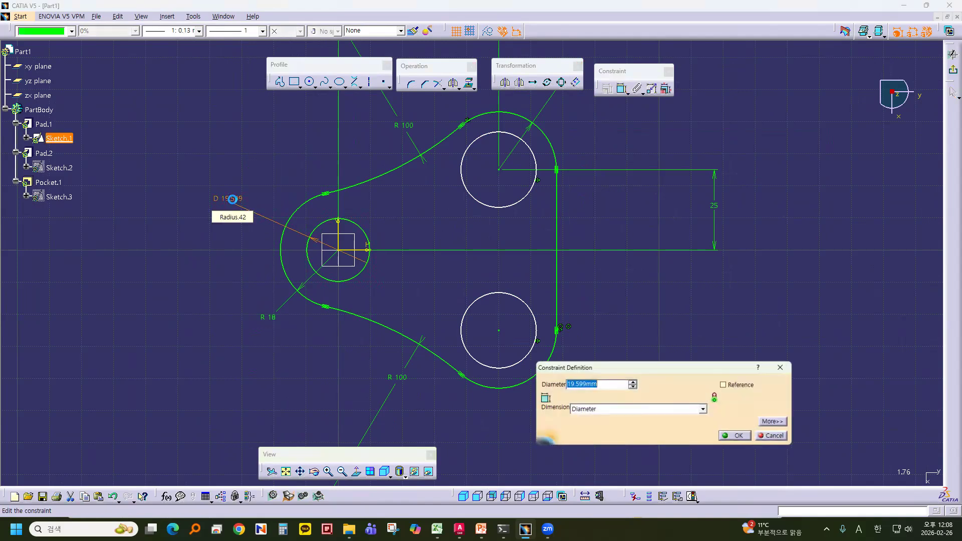
{"action": "type", "text": "15"}
{"action": "key", "text": "Return"}
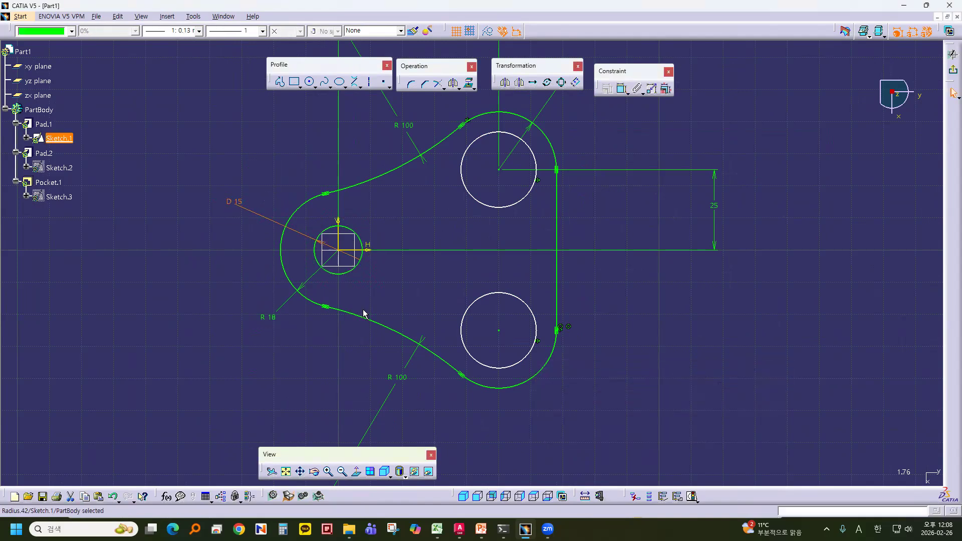
Step: Check the hole callout on the PowerPoint slide, constrain the upper mirrored circle's diameter to 15 mm in CATIA, and exit the sketch
{"action": "left_click", "coordinate": [482, 529]}
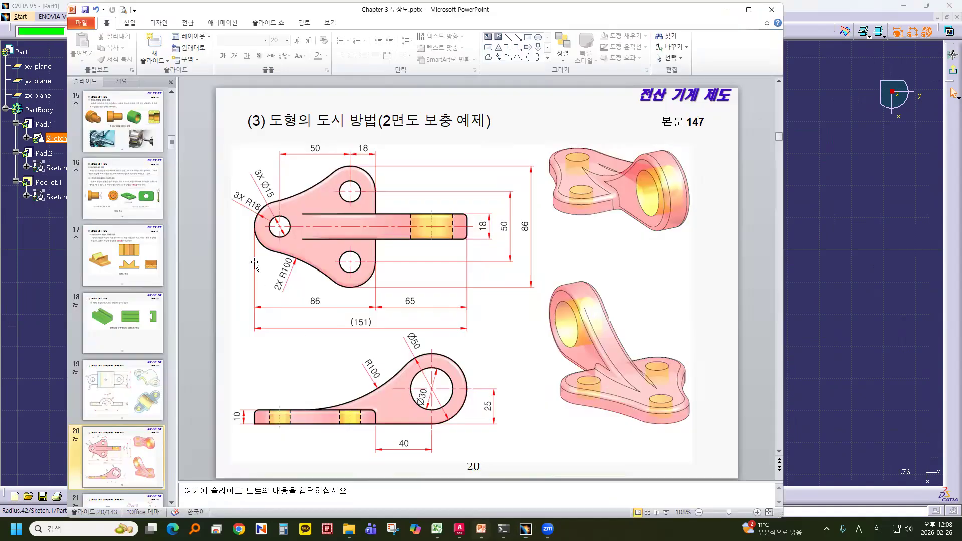
{"action": "left_click", "coordinate": [897, 211]}
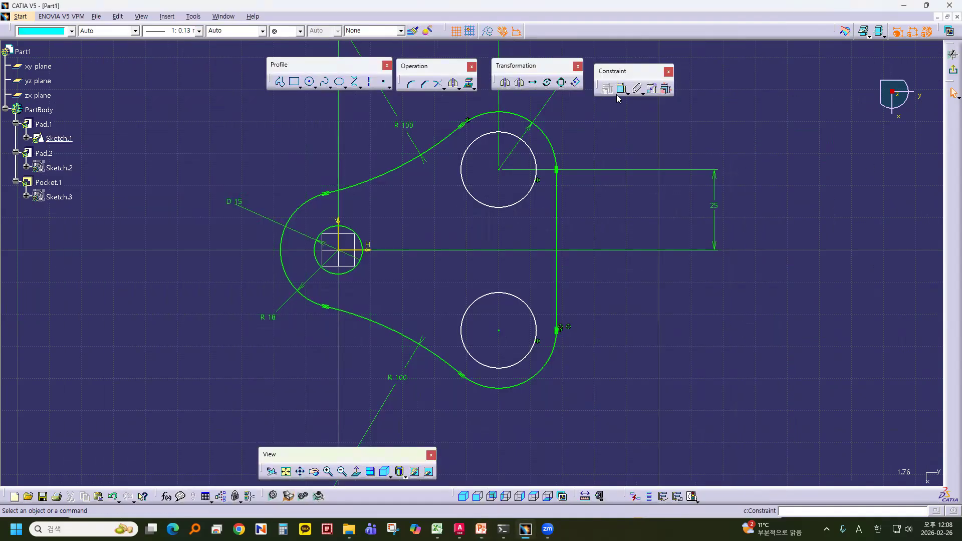
{"action": "left_click", "coordinate": [624, 90]}
{"action": "left_click", "coordinate": [637, 100]}
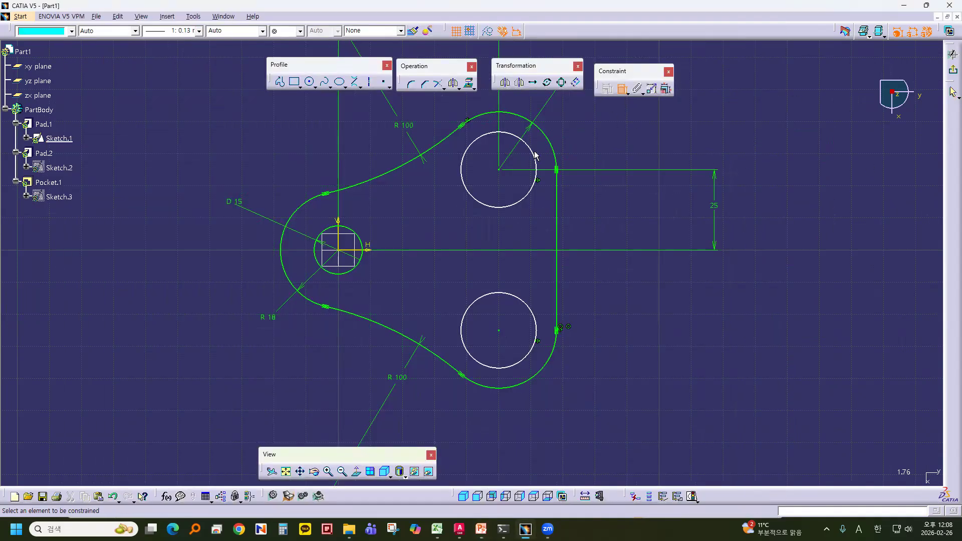
{"action": "left_click", "coordinate": [535, 155]}
{"action": "left_click", "coordinate": [588, 133]}
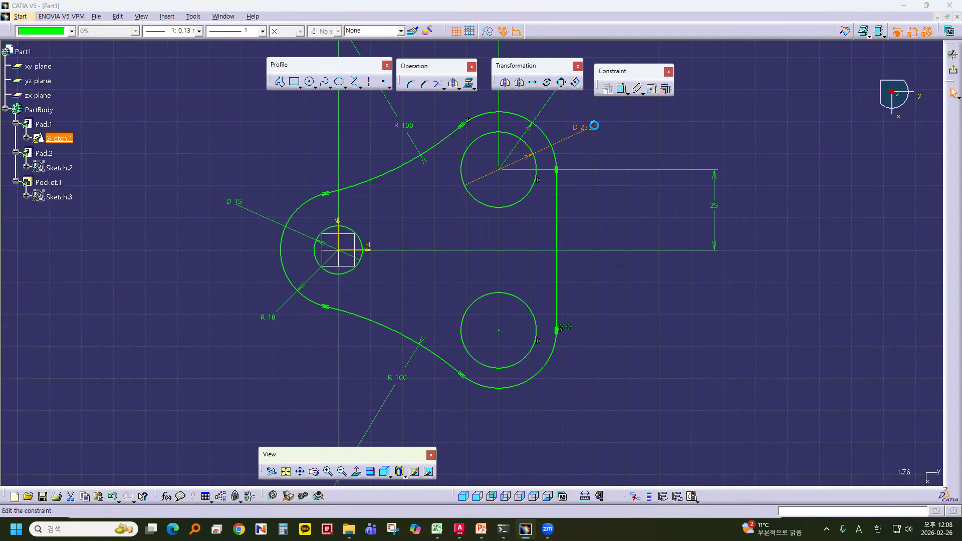
{"action": "double_click", "coordinate": [586, 128]}
{"action": "type", "text": "15"}
{"action": "key", "text": "Return"}
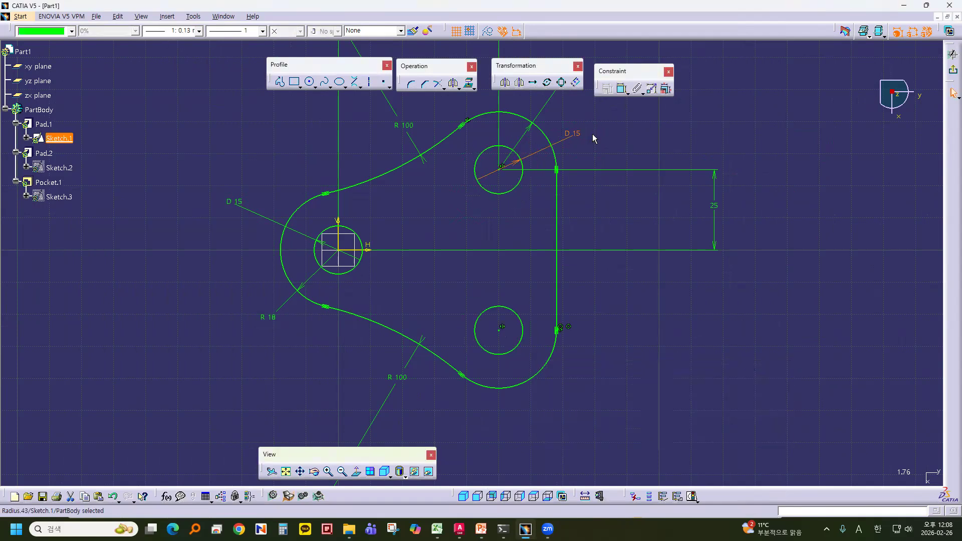
{"action": "left_click", "coordinate": [951, 69]}
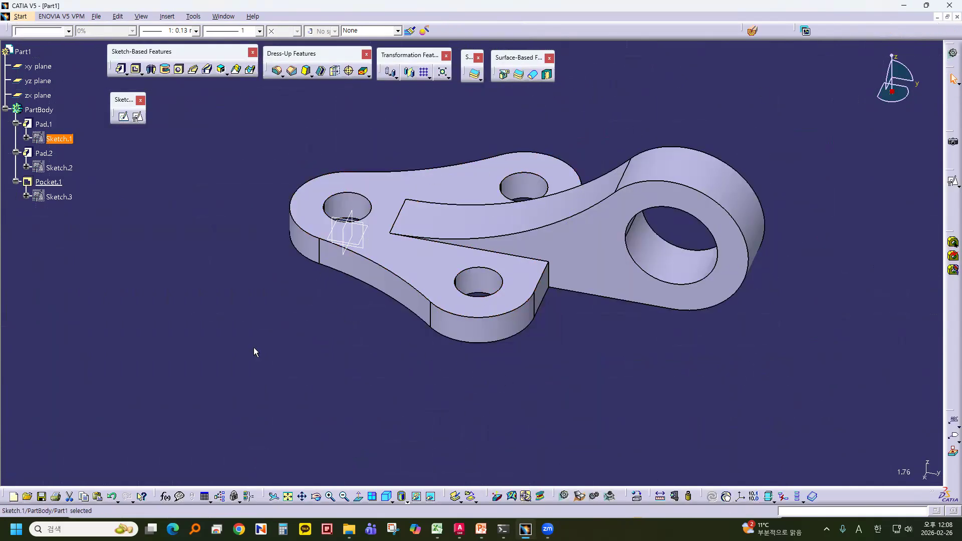
Step: Open the arm's Sketch.2 to review its profile, exit it unchanged, and inspect the base holes from several angles
{"action": "mouse_move", "coordinate": [532, 362]}
{"action": "middle_mouse_down"}
{"action": "mouse_move", "coordinate": [570, 380]}
{"action": "mouse_move", "coordinate": [584, 359]}
{"action": "mouse_move", "coordinate": [517, 362]}
{"action": "middle_mouse_up"}
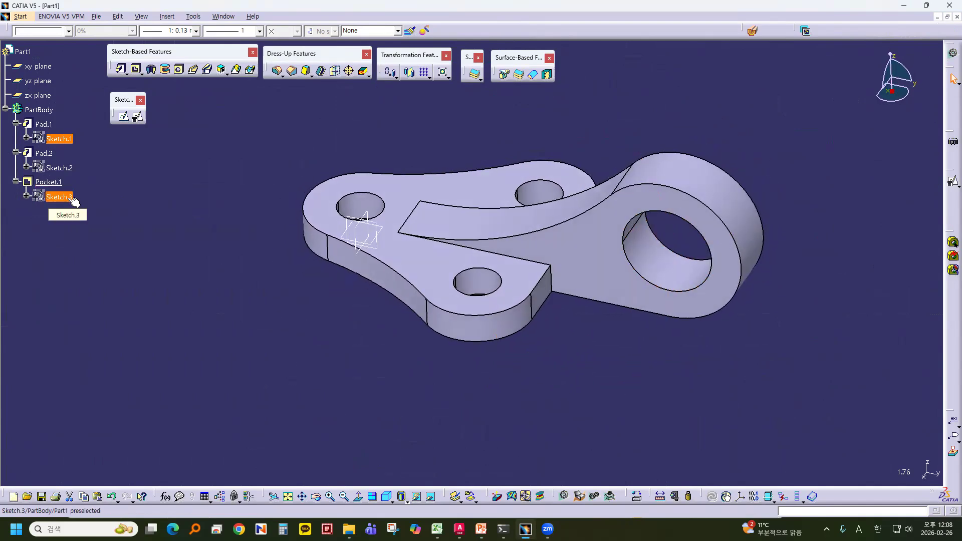
{"action": "double_click", "coordinate": [52, 167]}
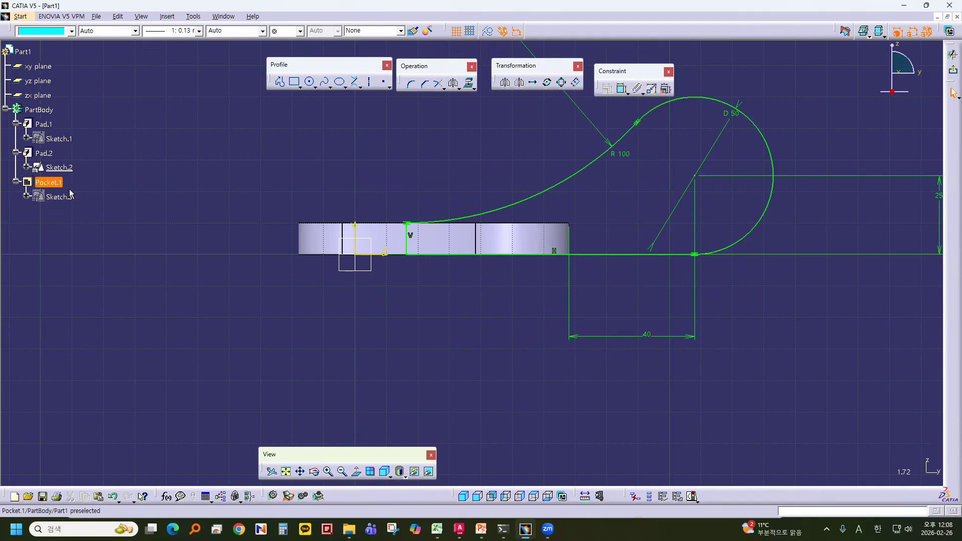
{"action": "left_click", "coordinate": [954, 93]}
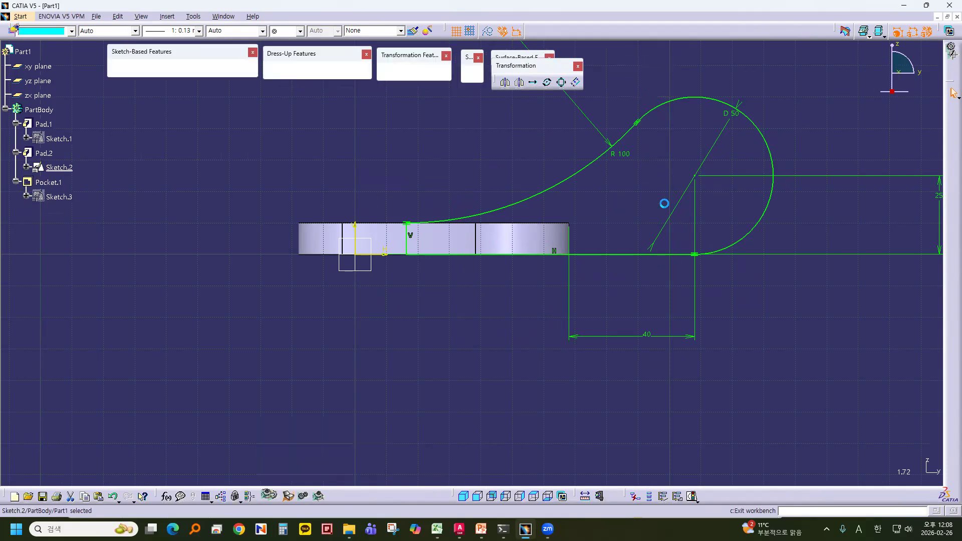
{"action": "mouse_move", "coordinate": [481, 386]}
{"action": "middle_mouse_down"}
{"action": "mouse_move", "coordinate": [533, 404]}
{"action": "mouse_move", "coordinate": [503, 372]}
{"action": "mouse_move", "coordinate": [448, 345]}
{"action": "middle_mouse_up"}
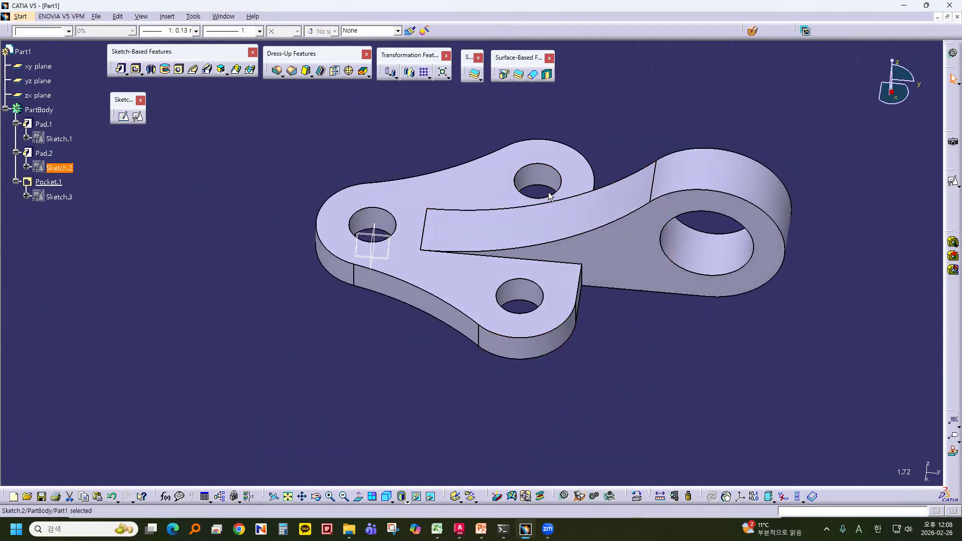
{"action": "middle_click_drag", "start_coordinate": [640, 345], "coordinate": [601, 352]}
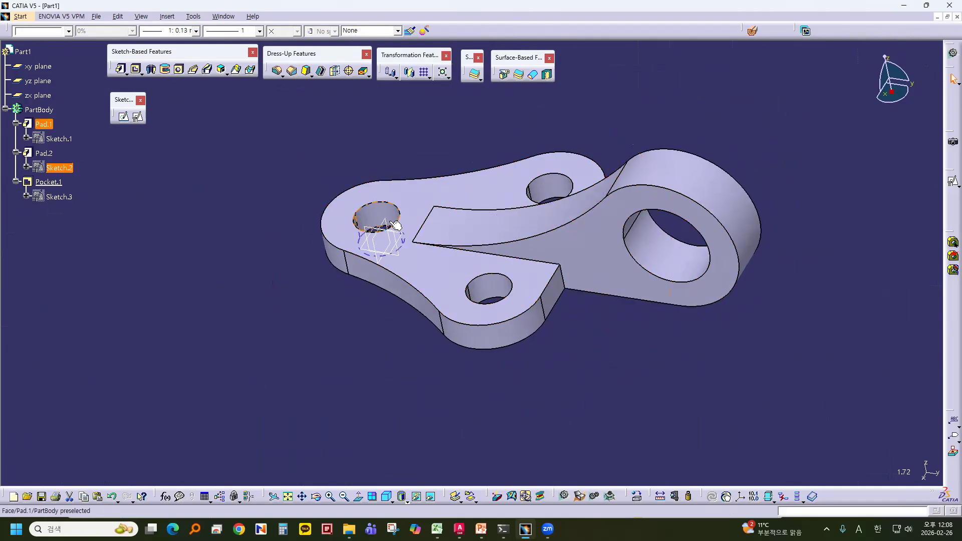
{"action": "left_click", "coordinate": [552, 381]}
{"action": "middle_click_drag", "start_coordinate": [591, 359], "coordinate": [584, 374]}
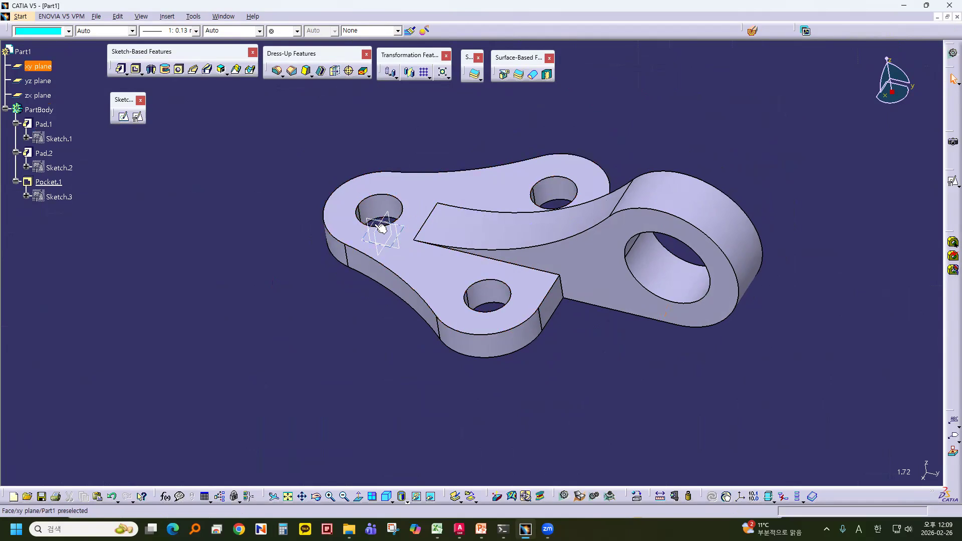
Step: Edit Sketch.1 to set both hole diameter constraints to 20 mm, and exit the sketch to update the base plate
{"action": "double_click", "coordinate": [66, 140]}
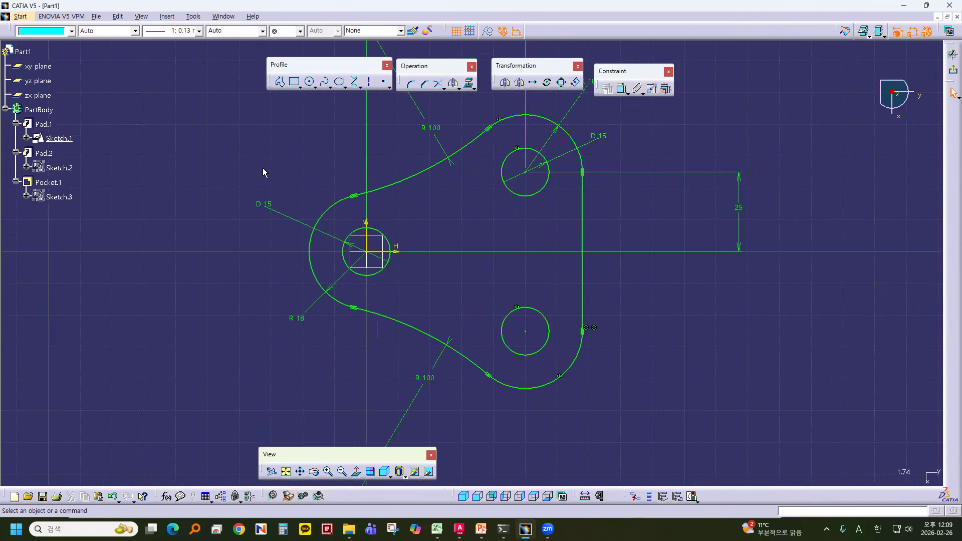
{"action": "double_click", "coordinate": [269, 207]}
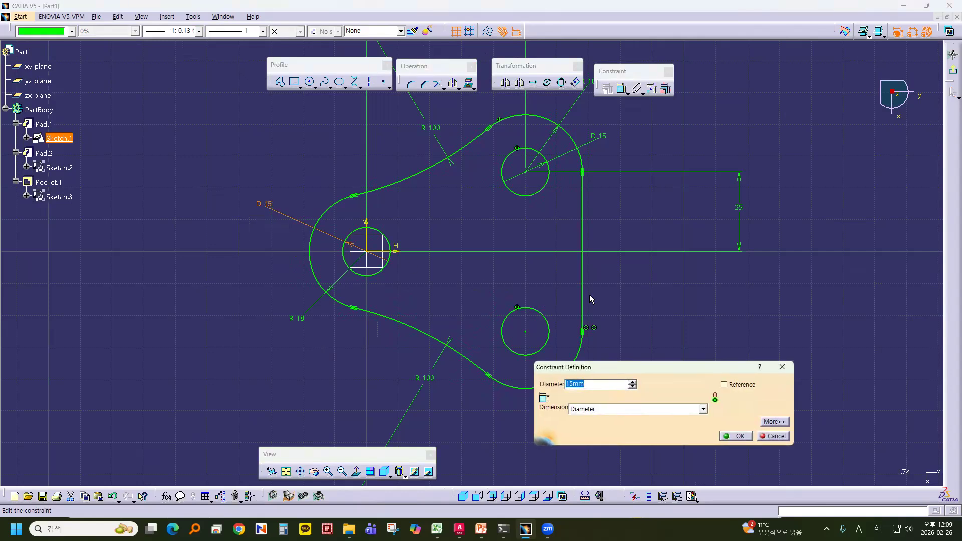
{"action": "type", "text": "20"}
{"action": "key", "text": "Return"}
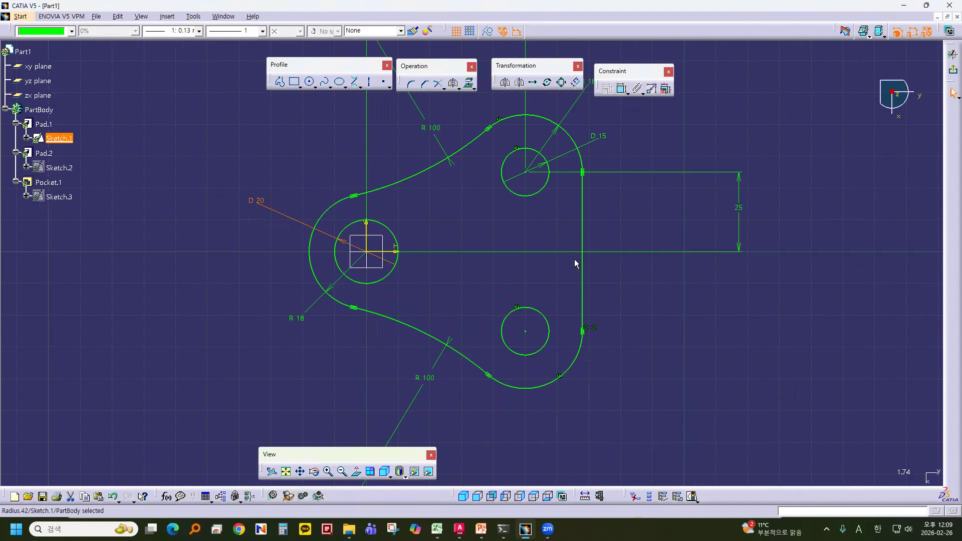
{"action": "double_click", "coordinate": [600, 136]}
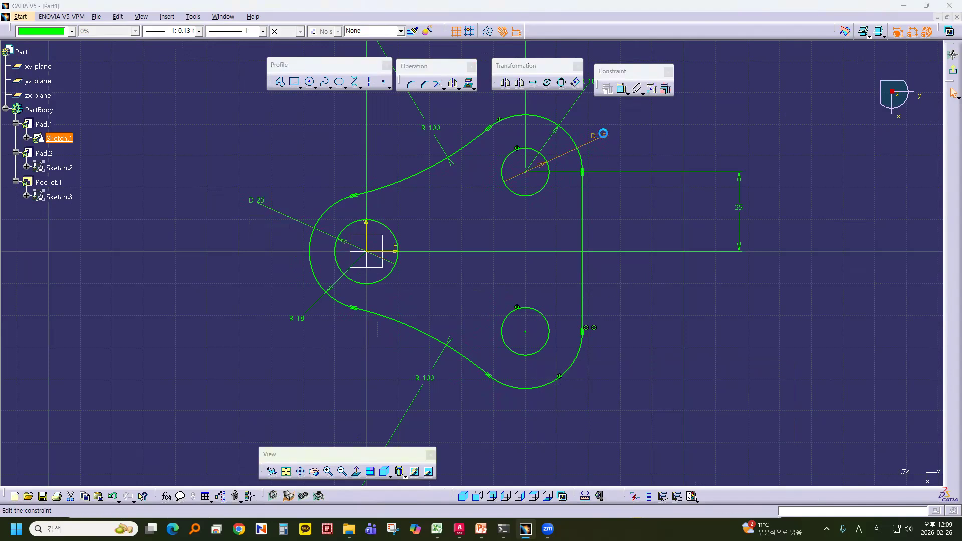
{"action": "key", "text": "Return"}
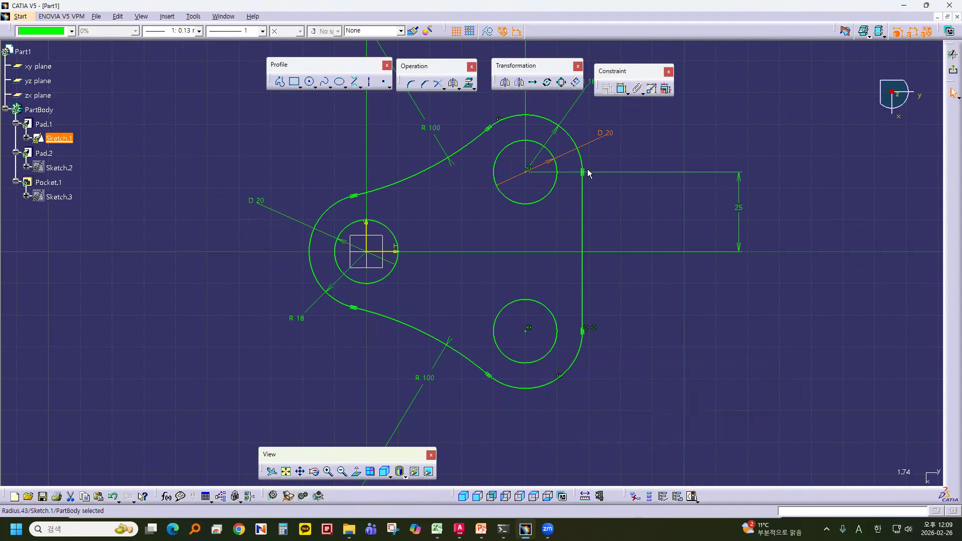
{"action": "left_click", "coordinate": [954, 69]}
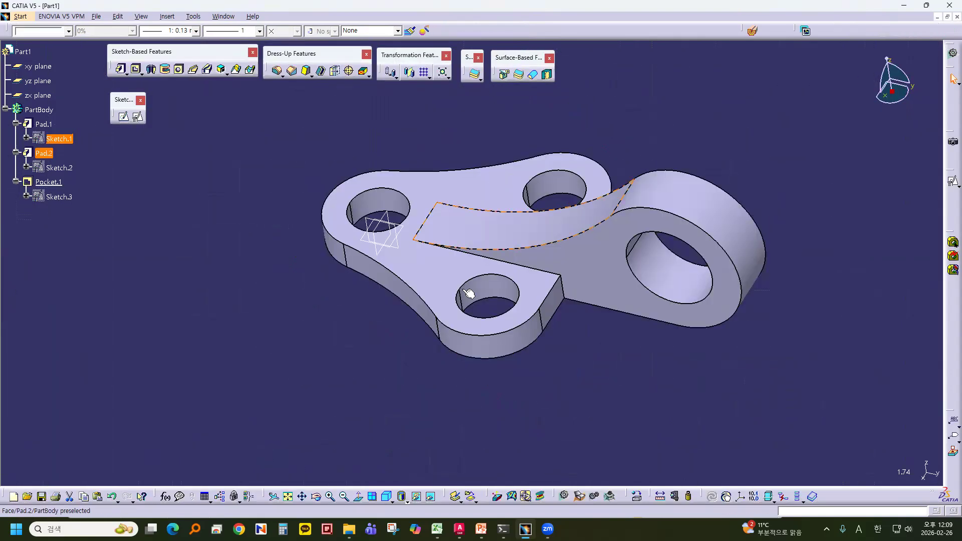
Step: Show the hidden Sketch.3 of the arm's Pocket.1 and inspect the arm and its bore from several angles
{"action": "middle_click_drag", "start_coordinate": [414, 372], "coordinate": [301, 238]}
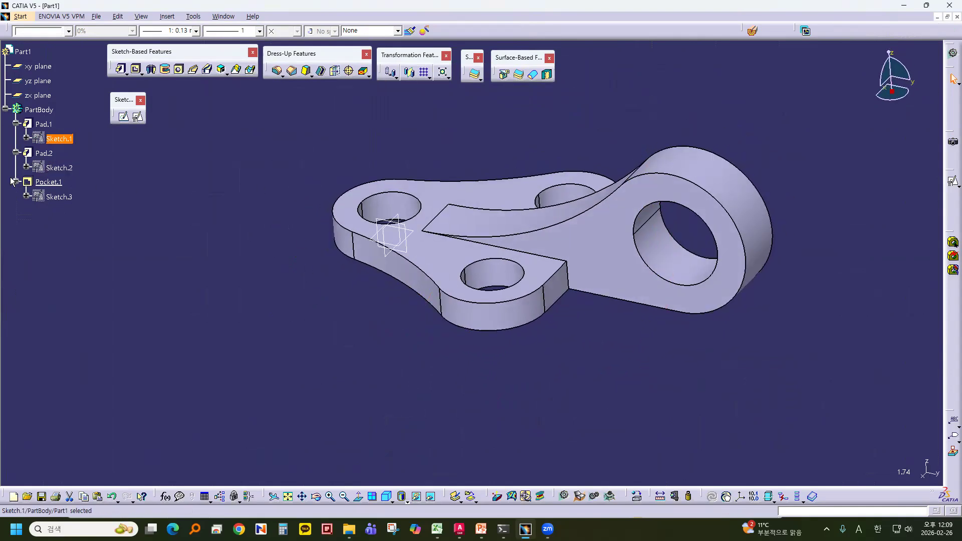
{"action": "left_click", "coordinate": [45, 153]}
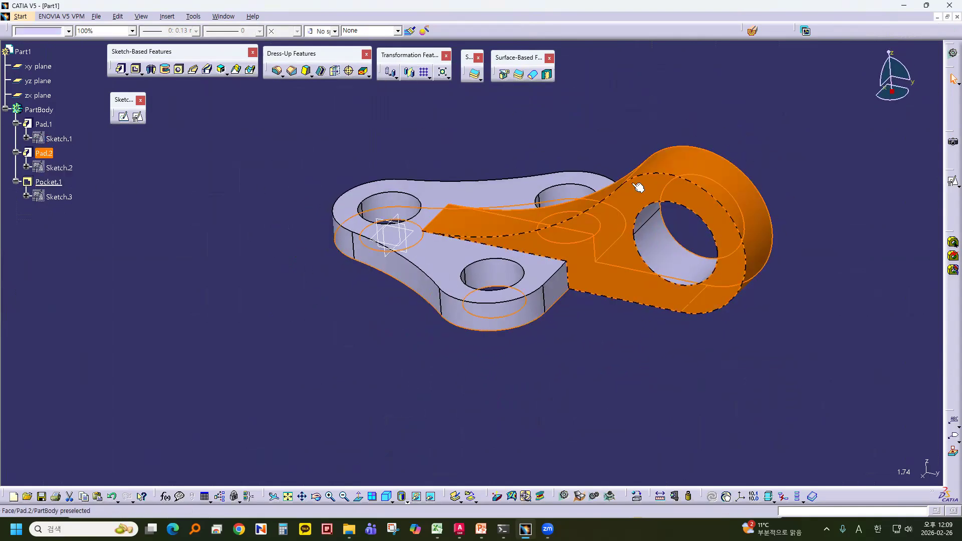
{"action": "left_click", "coordinate": [256, 287]}
{"action": "double_click", "coordinate": [64, 199]}
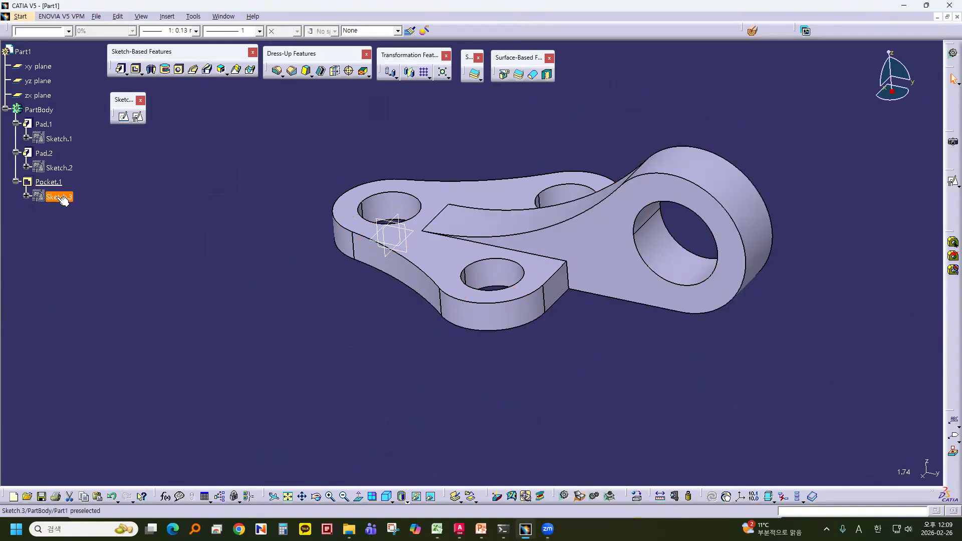
{"action": "right_click", "coordinate": [63, 200]}
{"action": "left_click", "coordinate": [99, 229]}
{"action": "middle_click_drag", "start_coordinate": [665, 357], "coordinate": [604, 311]}
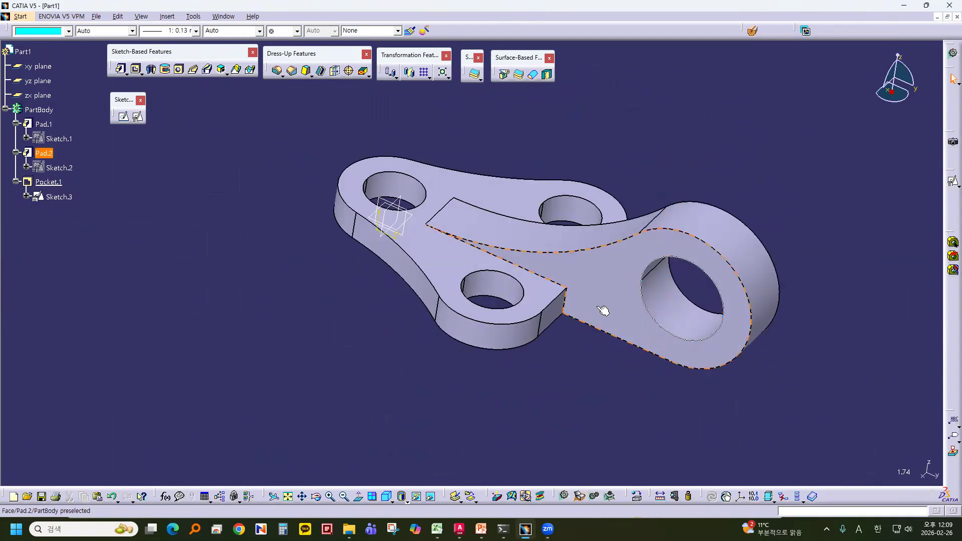
{"action": "left_click", "coordinate": [50, 181]}
{"action": "left_click", "coordinate": [215, 269]}
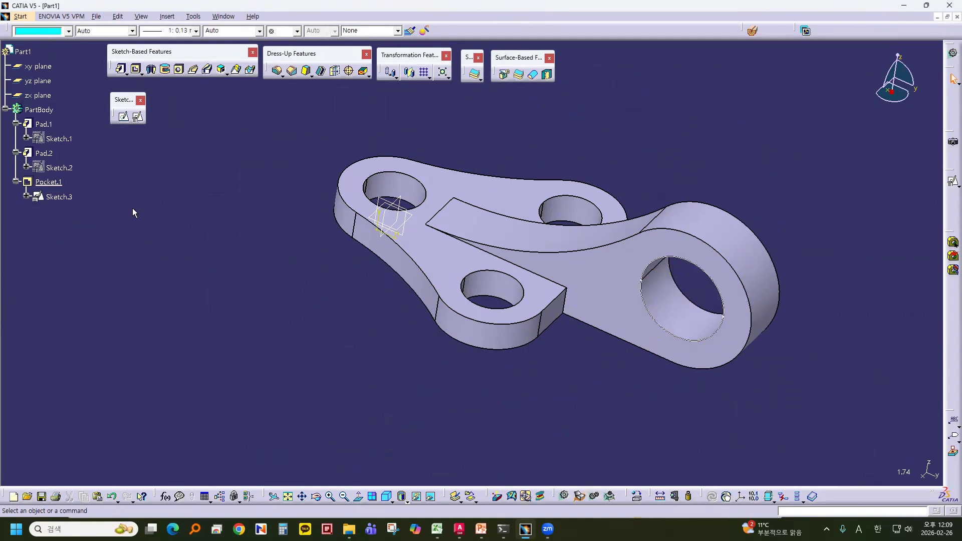
{"action": "middle_click_drag", "start_coordinate": [394, 340], "coordinate": [397, 317]}
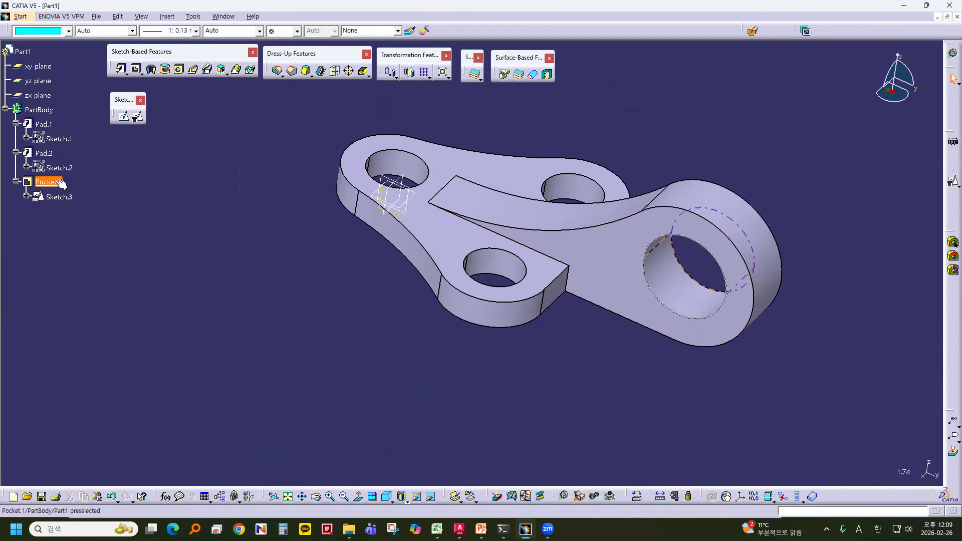
Step: Edit Sketch.3 to set the arm bore's diameter to 20 mm, and exit the sketch to update the pocket
{"action": "left_click", "coordinate": [52, 196]}
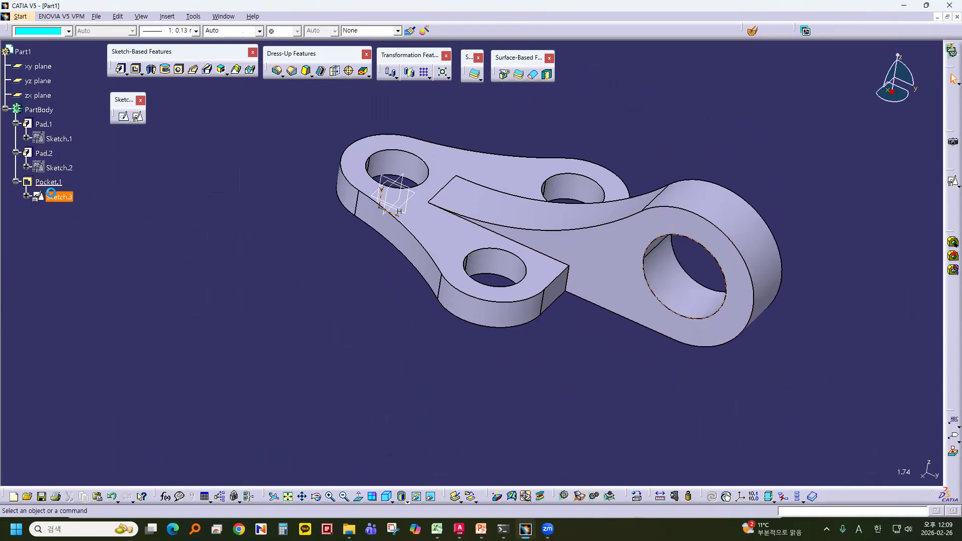
{"action": "double_click", "coordinate": [52, 195]}
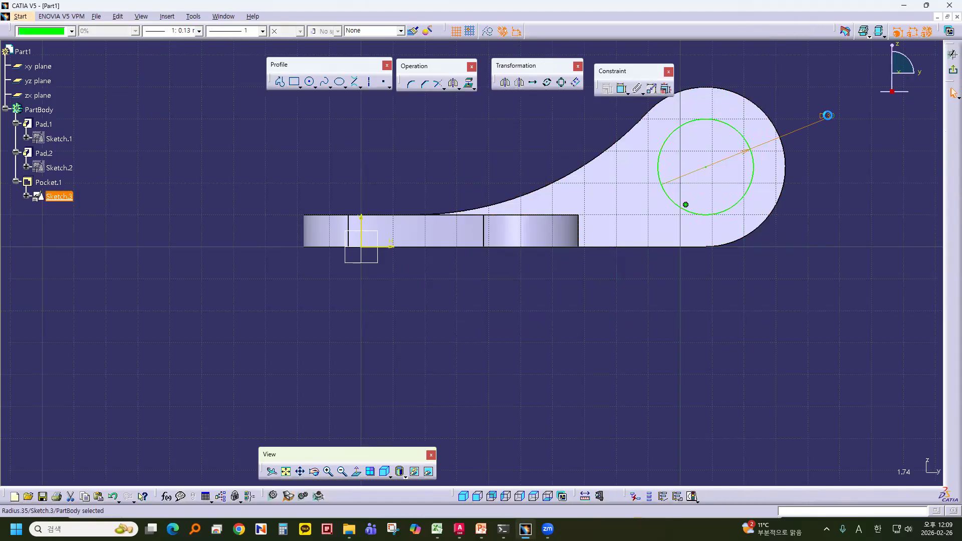
{"action": "double_click", "coordinate": [828, 116]}
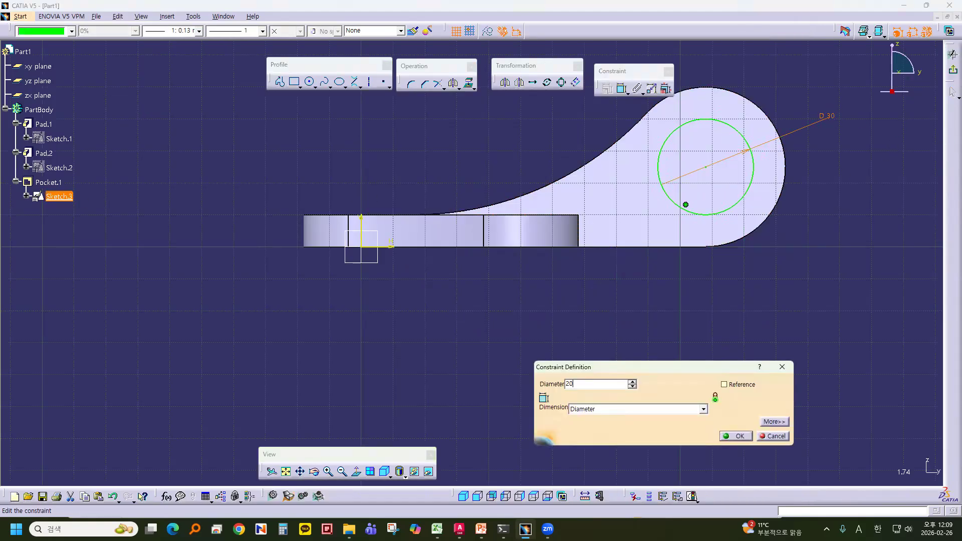
{"action": "key", "text": "Return"}
{"action": "left_click", "coordinate": [954, 70]}
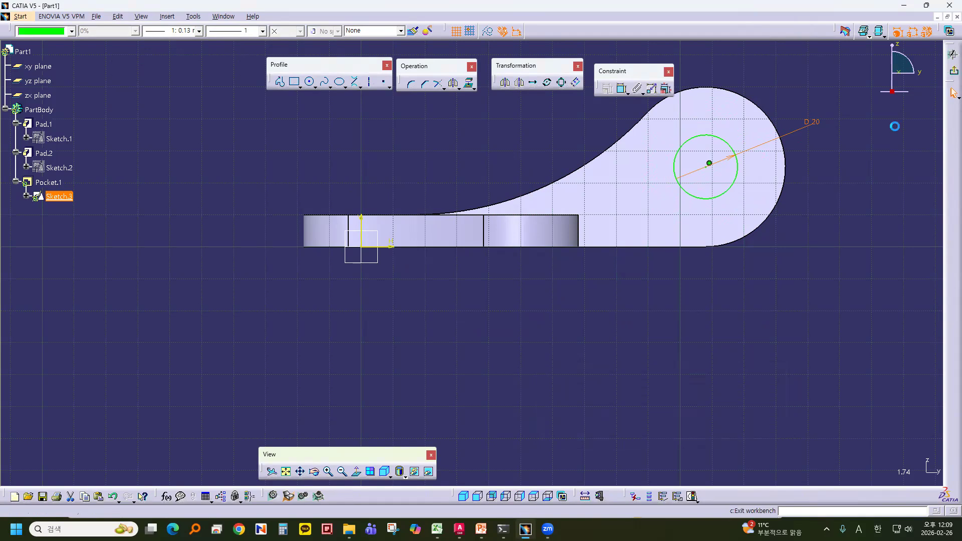
{"action": "middle_click_drag", "start_coordinate": [422, 326], "coordinate": [423, 386]}
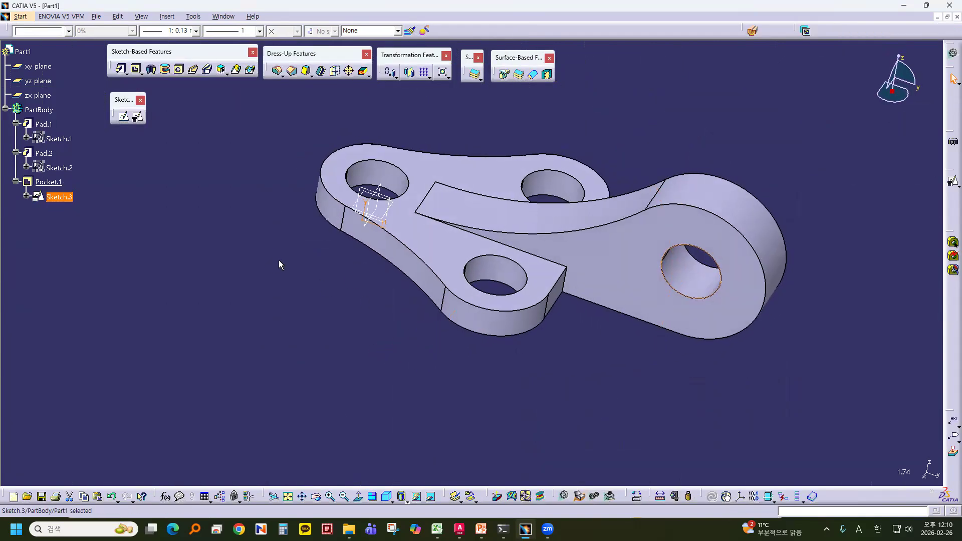
{"action": "middle_click_drag", "start_coordinate": [261, 271], "coordinate": [399, 333]}
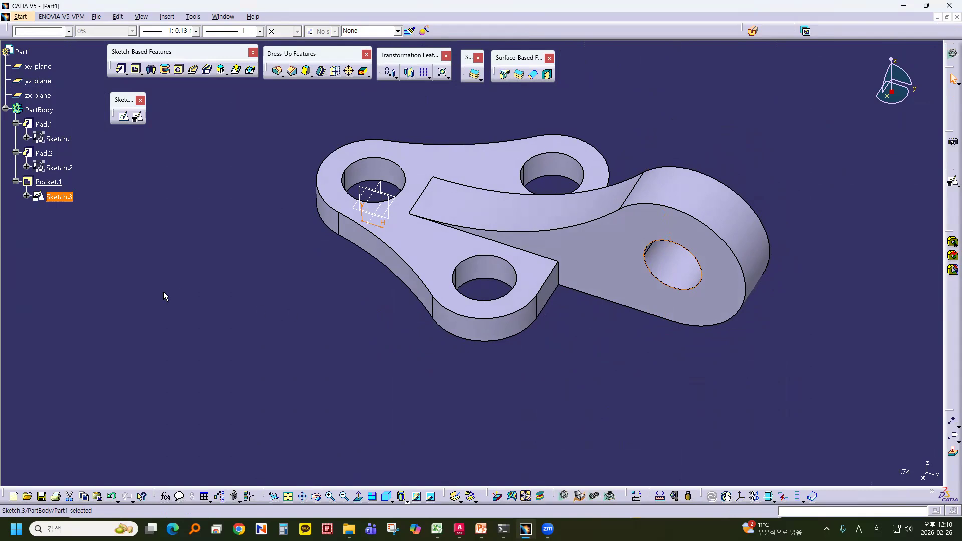
Step: Open Sketch.1 of the base plate and delete its three hole circles
{"action": "double_click", "coordinate": [59, 138]}
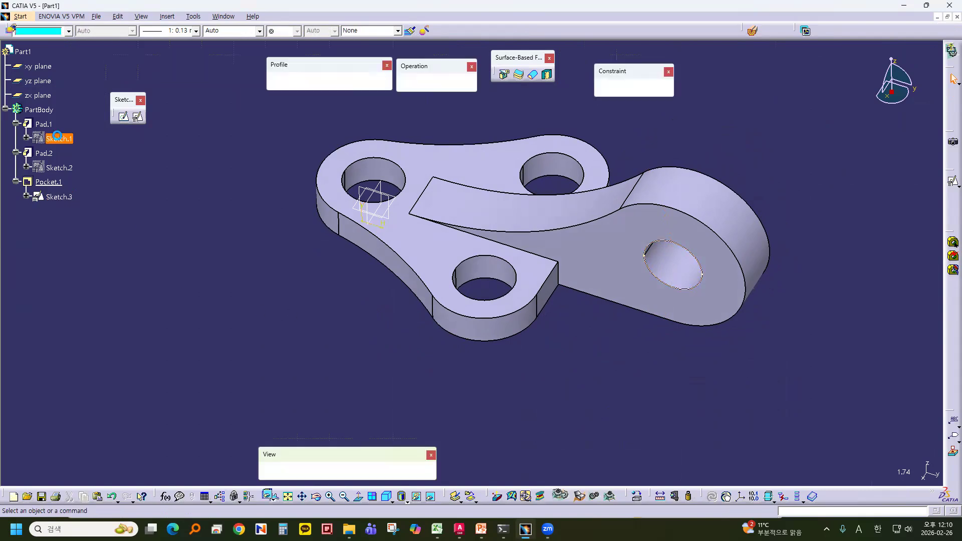
{"action": "middle_click_drag", "start_coordinate": [618, 322], "coordinate": [652, 364]}
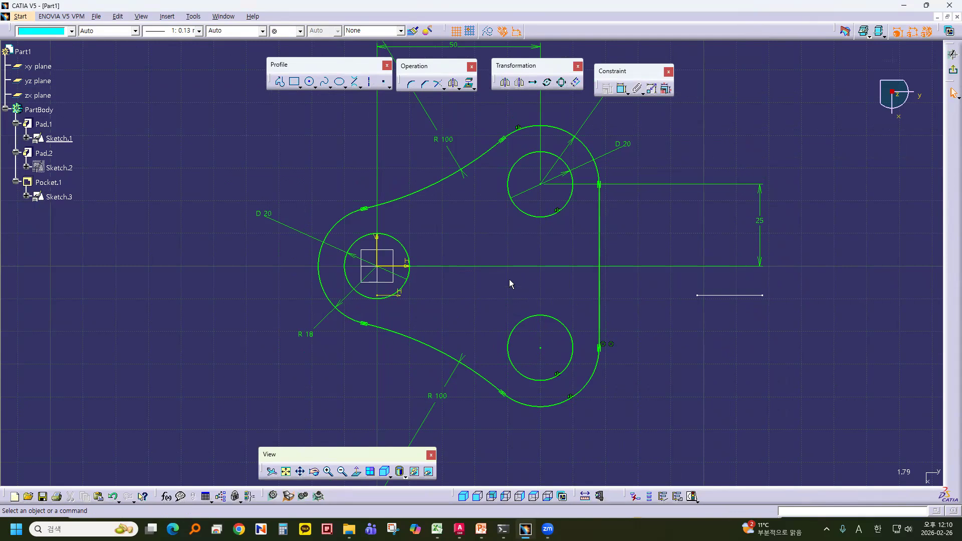
{"action": "left_click", "coordinate": [408, 254]}
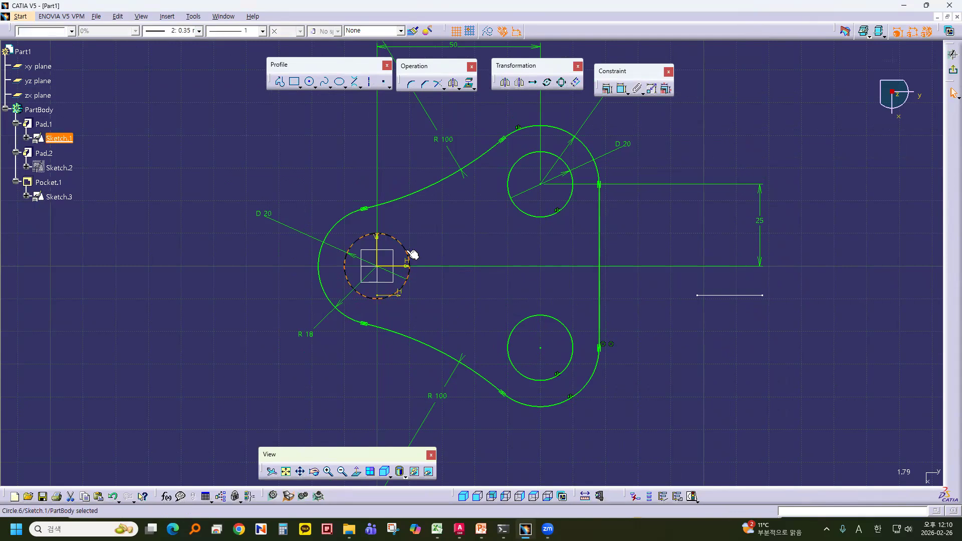
{"action": "key", "text": "Delete"}
{"action": "left_click", "coordinate": [531, 215]}
{"action": "key", "text": "Delete"}
{"action": "left_click", "coordinate": [565, 325]}
{"action": "key", "text": "Delete"}
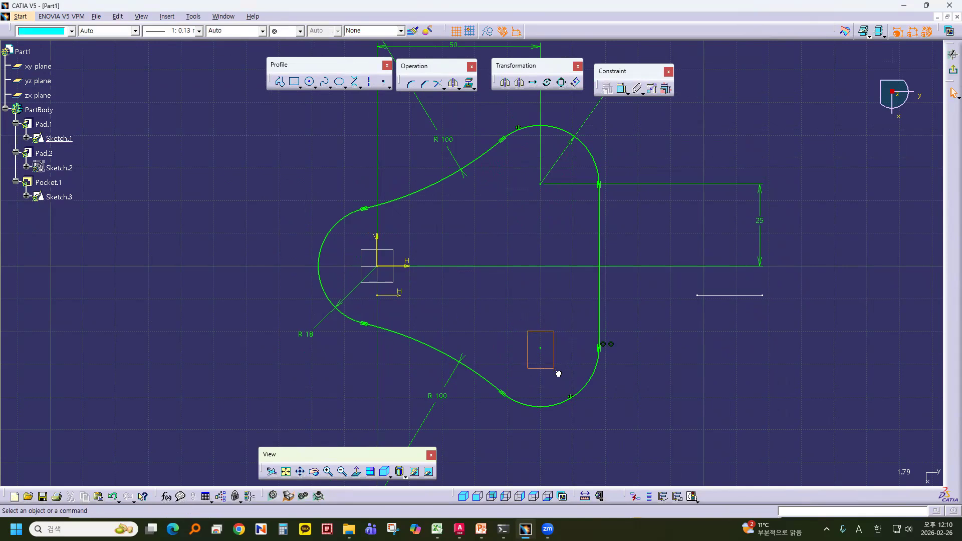
Step: Check the separate Sketch.3 line beside the base profile, and exit Sketch.1 to update the base plate
{"action": "left_click", "coordinate": [730, 296]}
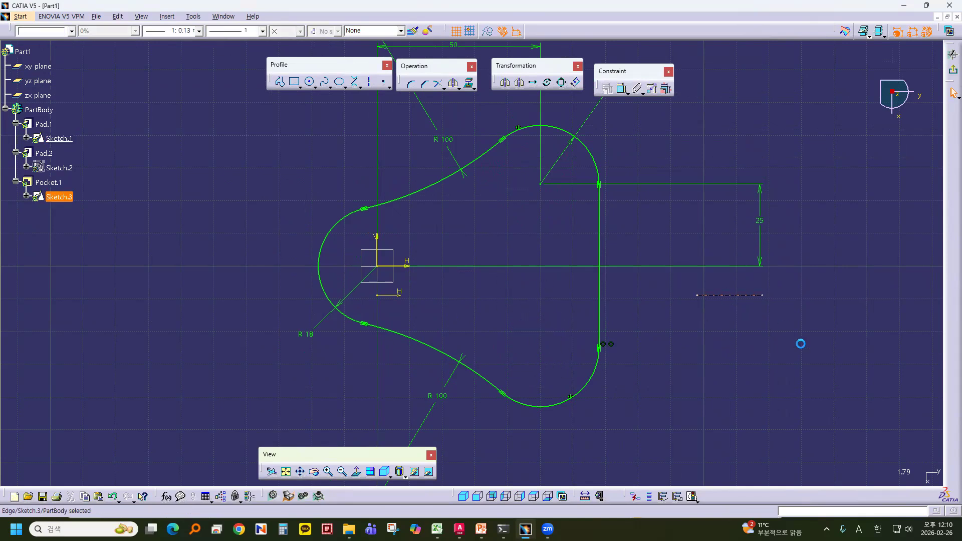
{"action": "left_click", "coordinate": [674, 279]}
{"action": "left_click_drag", "start_coordinate": [675, 290], "coordinate": [780, 320]}
{"action": "left_click", "coordinate": [744, 373]}
{"action": "mouse_move", "coordinate": [875, 212]}
{"action": "middle_mouse_down"}
{"action": "mouse_move", "coordinate": [748, 380]}
{"action": "mouse_move", "coordinate": [627, 269]}
{"action": "mouse_move", "coordinate": [643, 351]}
{"action": "mouse_move", "coordinate": [766, 190]}
{"action": "middle_mouse_up"}
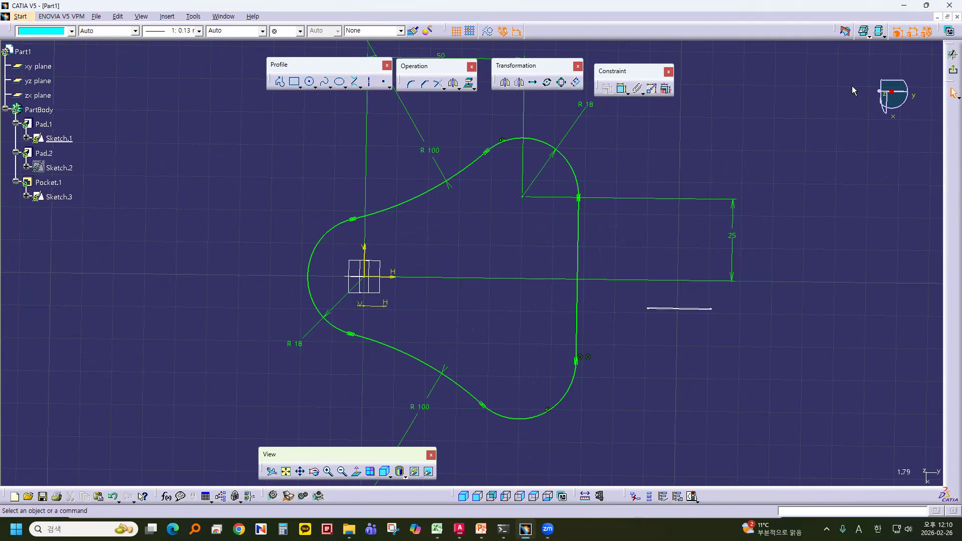
{"action": "left_click", "coordinate": [953, 71]}
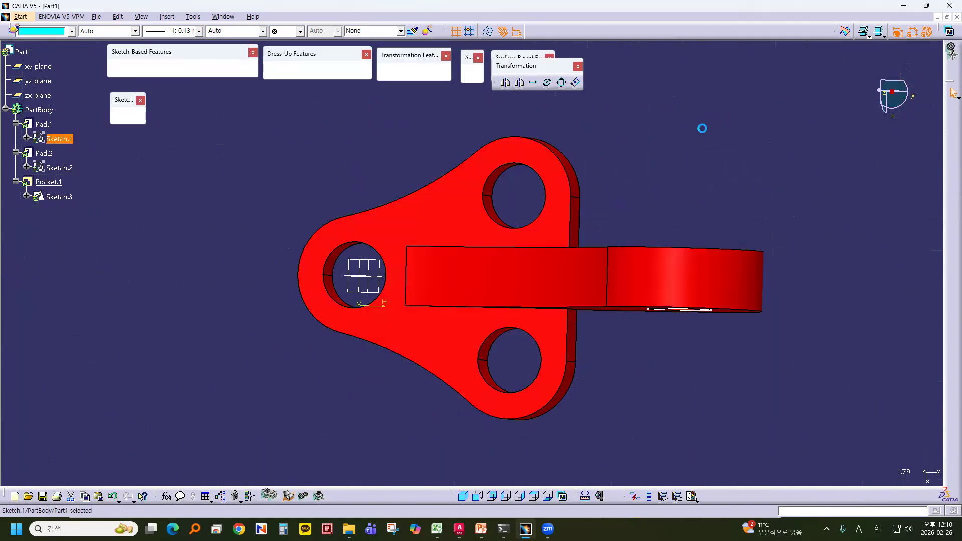
{"action": "middle_click_drag", "start_coordinate": [584, 372], "coordinate": [638, 387]}
{"action": "left_click", "coordinate": [208, 301]}
Step: Hide the arm pocket's Sketch.3 and view the bracket from another angle
{"action": "left_click", "coordinate": [57, 198]}
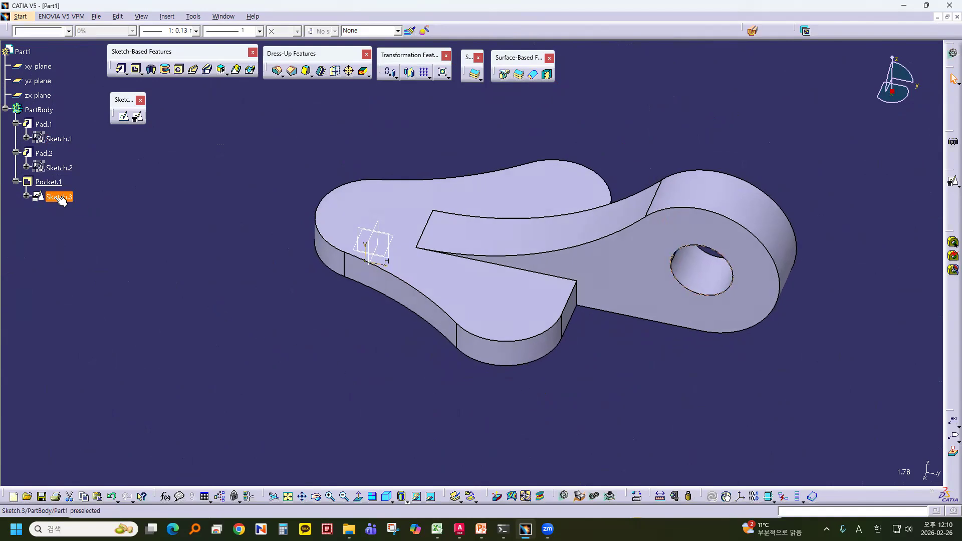
{"action": "right_click", "coordinate": [60, 200]}
{"action": "left_click", "coordinate": [75, 229]}
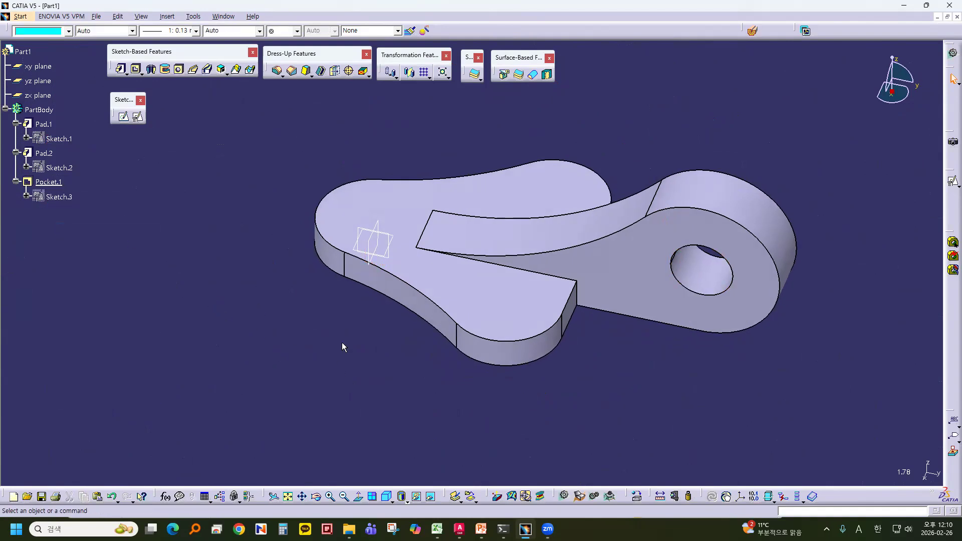
{"action": "mouse_move", "coordinate": [458, 353]}
{"action": "middle_mouse_down"}
{"action": "mouse_move", "coordinate": [393, 366]}
{"action": "mouse_move", "coordinate": [320, 325]}
{"action": "middle_mouse_up"}
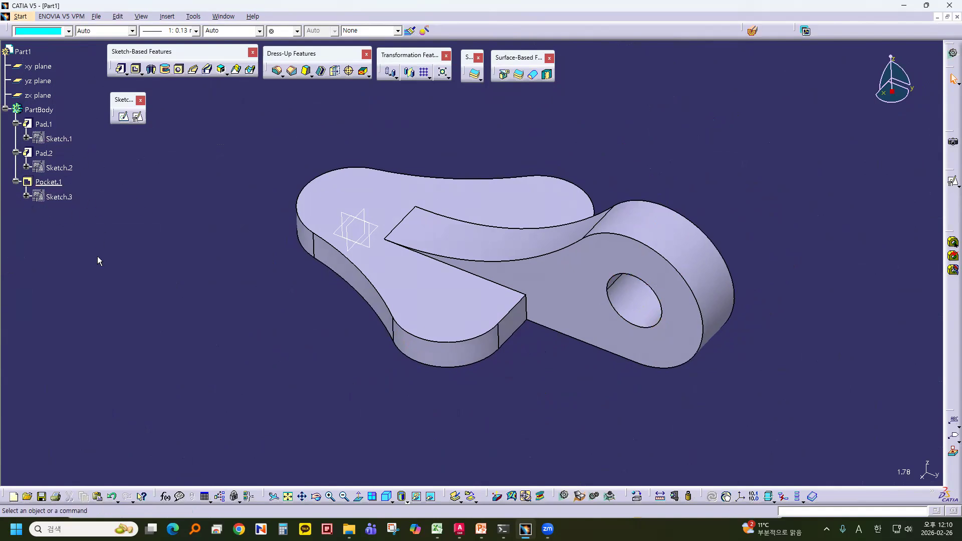
{"action": "middle_click_drag", "start_coordinate": [434, 402], "coordinate": [441, 371]}
Step: Highlight Pad.1, Pad.2 and Pocket.1 one after another to review which geometry each feature forms
{"action": "left_click", "coordinate": [44, 125]}
{"action": "left_click", "coordinate": [48, 153]}
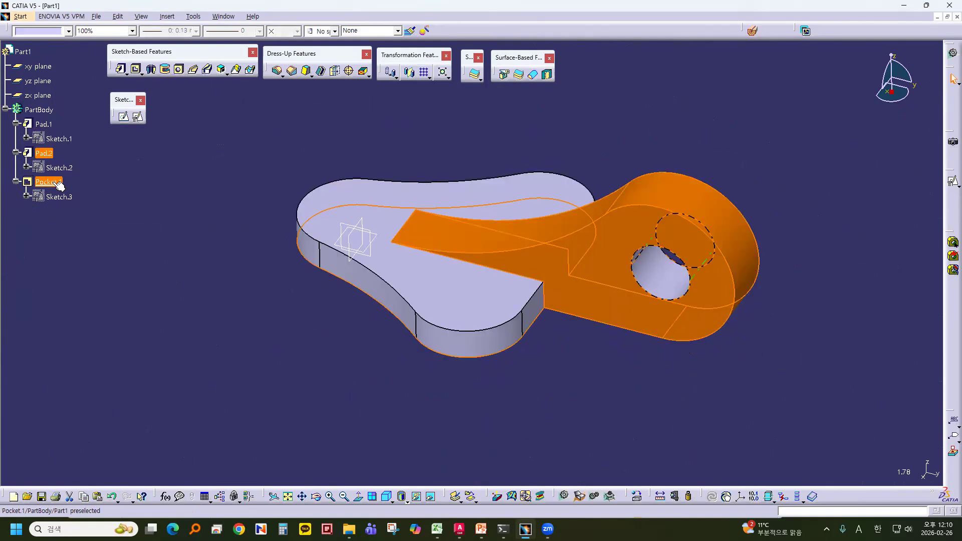
{"action": "left_click", "coordinate": [56, 184]}
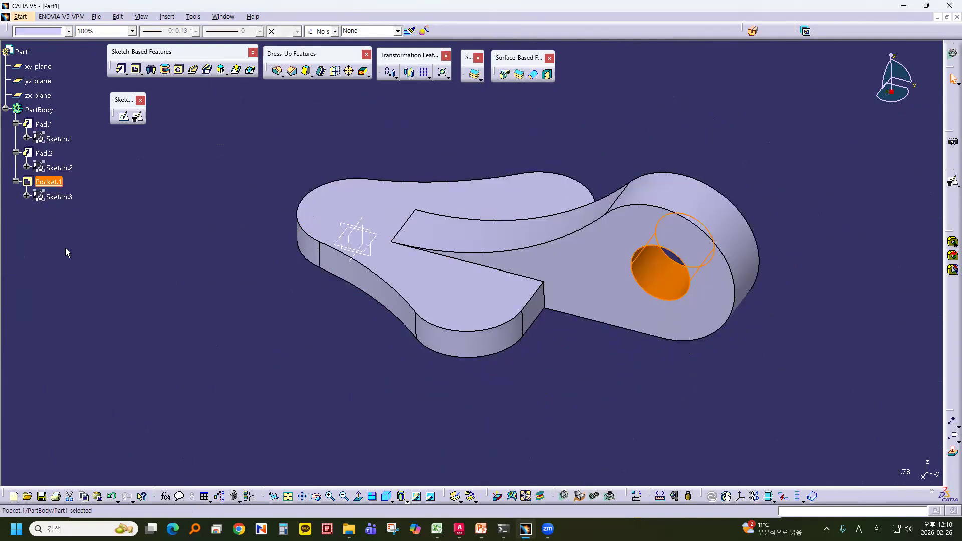
{"action": "left_click", "coordinate": [66, 247]}
{"action": "middle_click_drag", "start_coordinate": [255, 340], "coordinate": [509, 401]}
Step: Open a positioned sketch on the base plate's upper face with swapped axes and reversed V, and exit it without drawing anything
{"action": "left_click", "coordinate": [514, 187]}
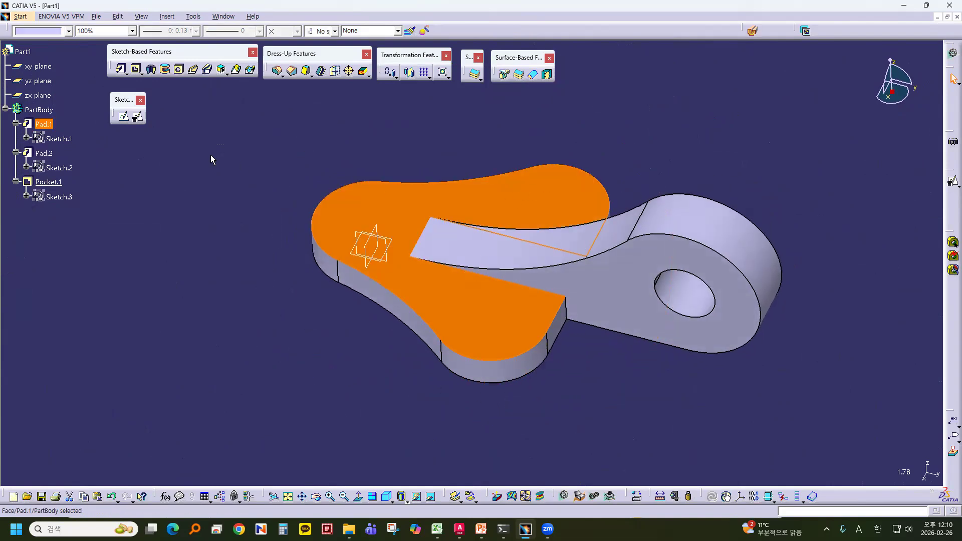
{"action": "left_click", "coordinate": [138, 116]}
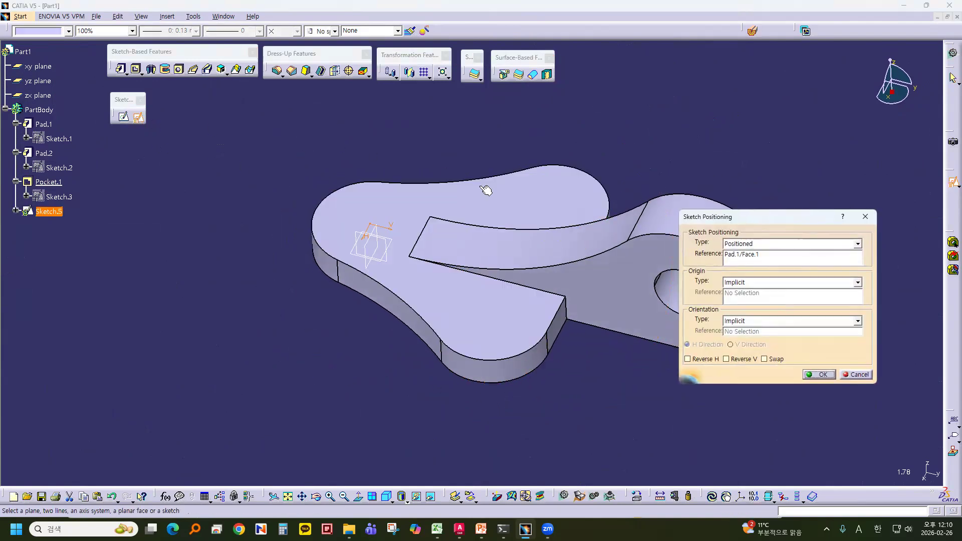
{"action": "left_click", "coordinate": [765, 359]}
{"action": "left_click", "coordinate": [740, 359]}
{"action": "left_click", "coordinate": [821, 377]}
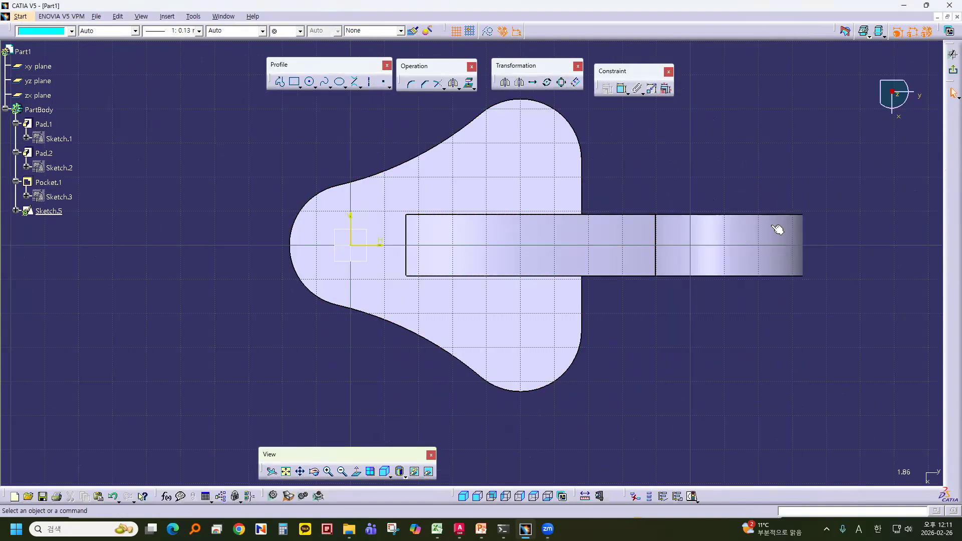
{"action": "left_click", "coordinate": [953, 70]}
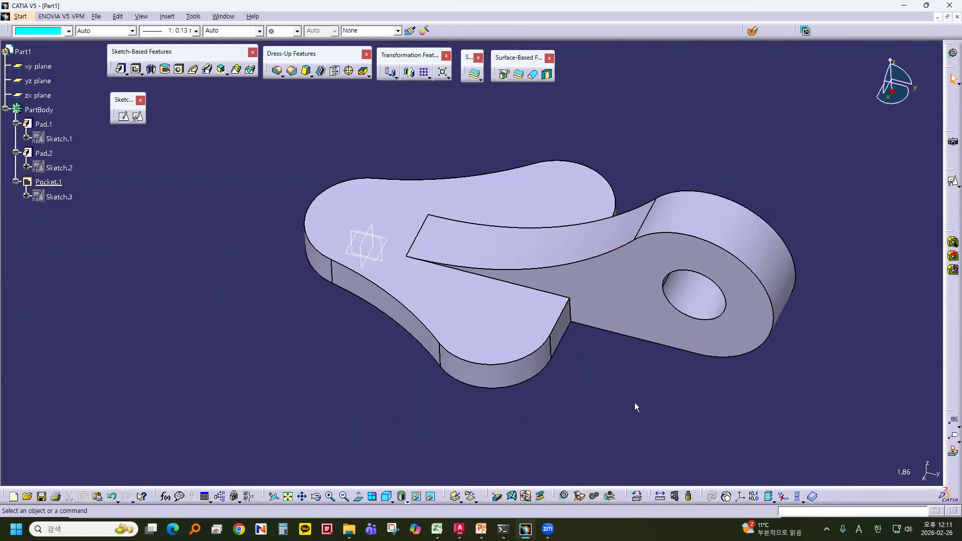
{"action": "middle_click_drag", "start_coordinate": [611, 390], "coordinate": [448, 341]}
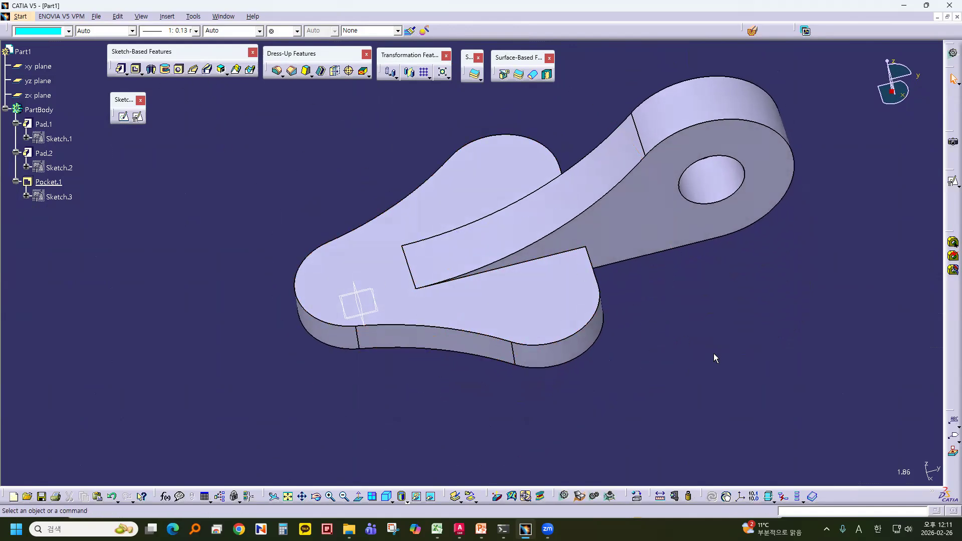
{"action": "middle_click_drag", "start_coordinate": [714, 354], "coordinate": [699, 384]}
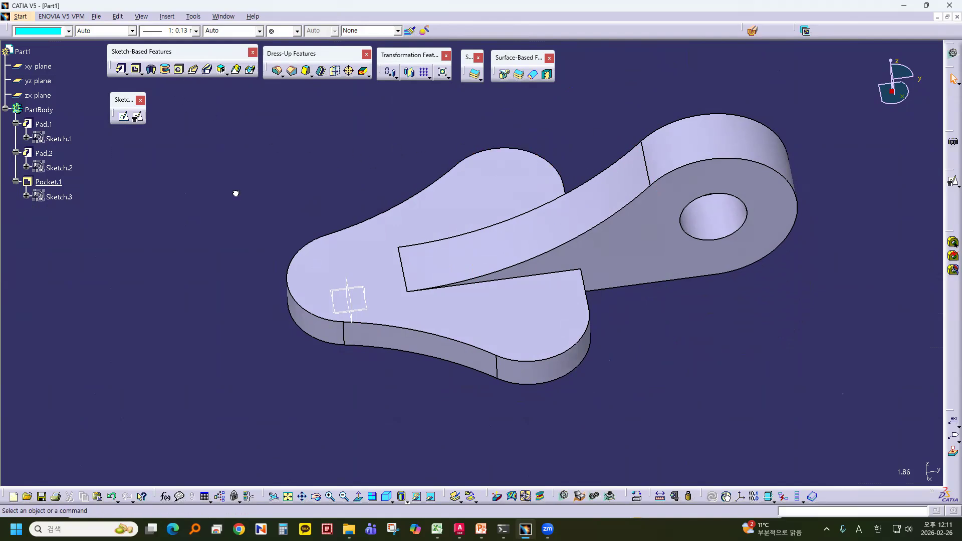
Step: Define the PartBody as the work object
{"action": "right_click", "coordinate": [29, 109]}
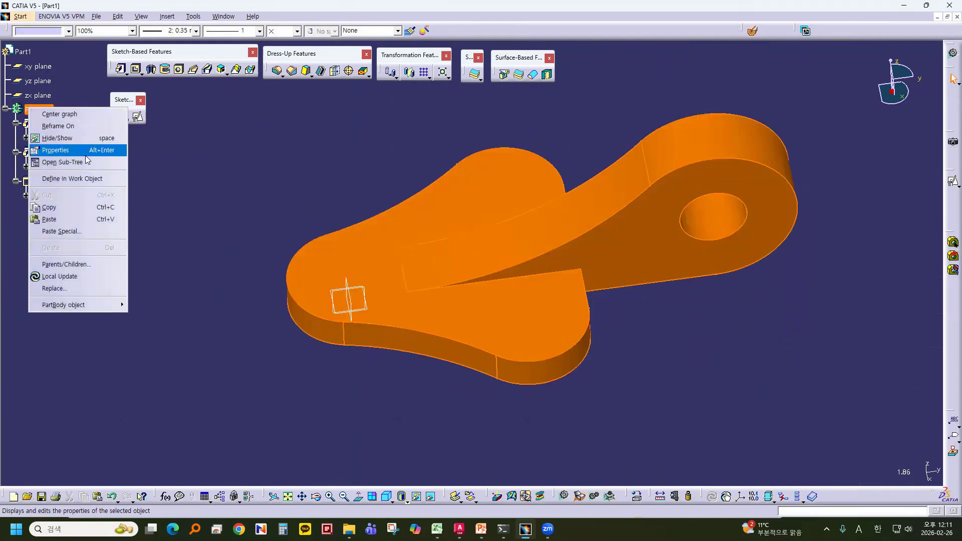
{"action": "left_click", "coordinate": [98, 184]}
{"action": "mouse_move", "coordinate": [641, 385]}
{"action": "middle_mouse_down"}
{"action": "mouse_move", "coordinate": [615, 398]}
{"action": "mouse_move", "coordinate": [591, 376]}
{"action": "middle_mouse_up"}
Step: Start a Hole on the base plate's upper face near the rounded tip at the reference planes
{"action": "left_click", "coordinate": [179, 70]}
{"action": "mouse_move", "coordinate": [262, 174]}
{"action": "middle_mouse_down"}
{"action": "mouse_move", "coordinate": [380, 213]}
{"action": "mouse_move", "coordinate": [322, 193]}
{"action": "mouse_move", "coordinate": [304, 221]}
{"action": "middle_mouse_up"}
{"action": "middle_click_drag", "start_coordinate": [408, 279], "coordinate": [361, 275]}
{"action": "left_click", "coordinate": [343, 269]}
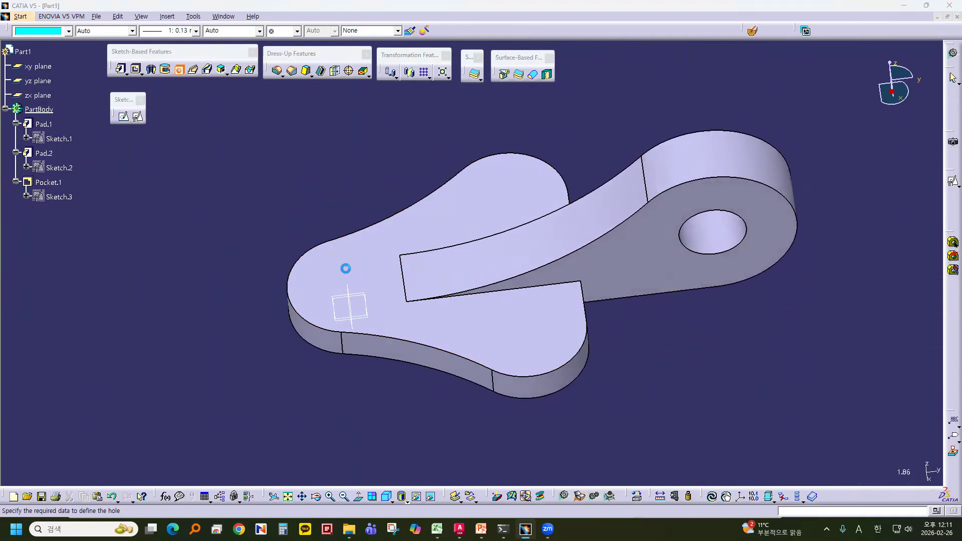
{"action": "middle_click_drag", "start_coordinate": [336, 179], "coordinate": [435, 153]}
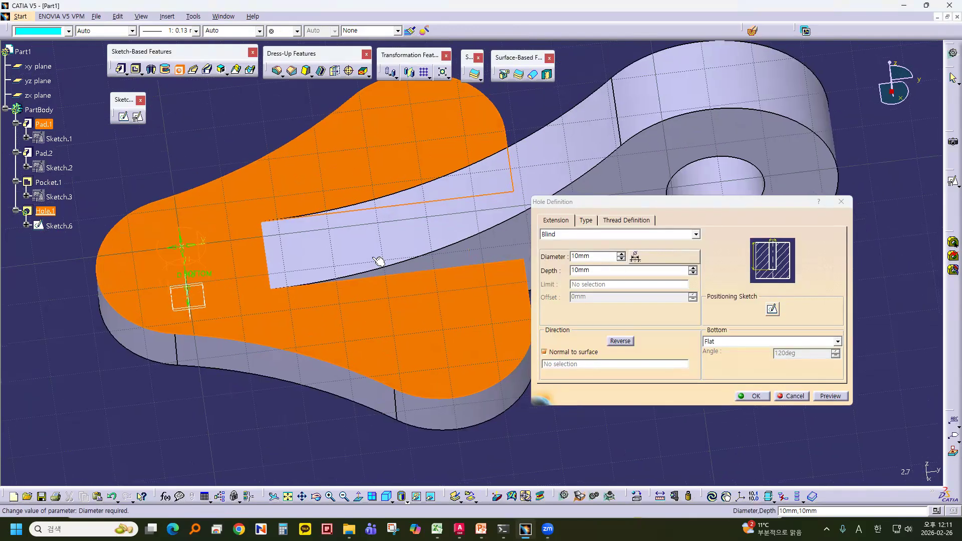
Step: Check the hole size on the slide's bracket drawing and set the blind hole's diameter to 15 mm and depth to 20 mm
{"action": "left_click", "coordinate": [482, 529]}
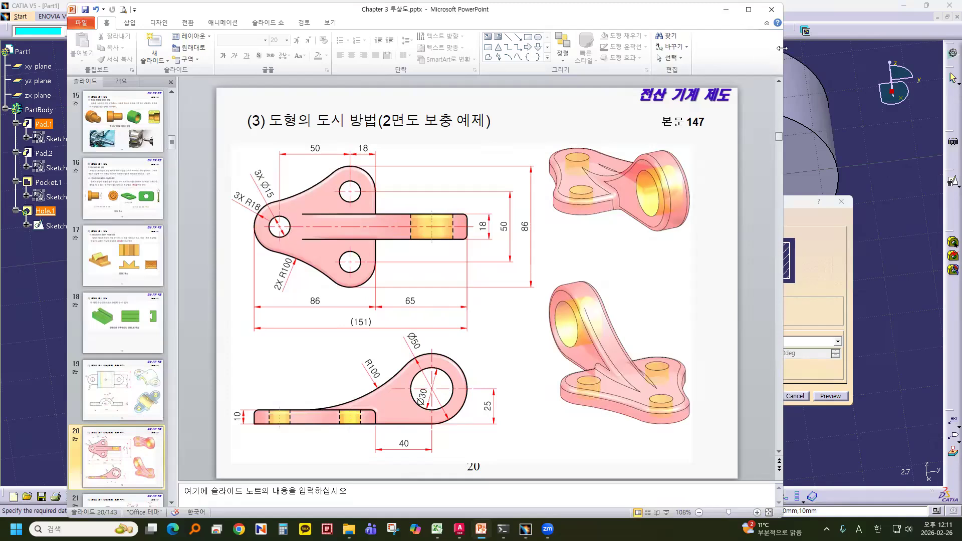
{"action": "left_click", "coordinate": [857, 111]}
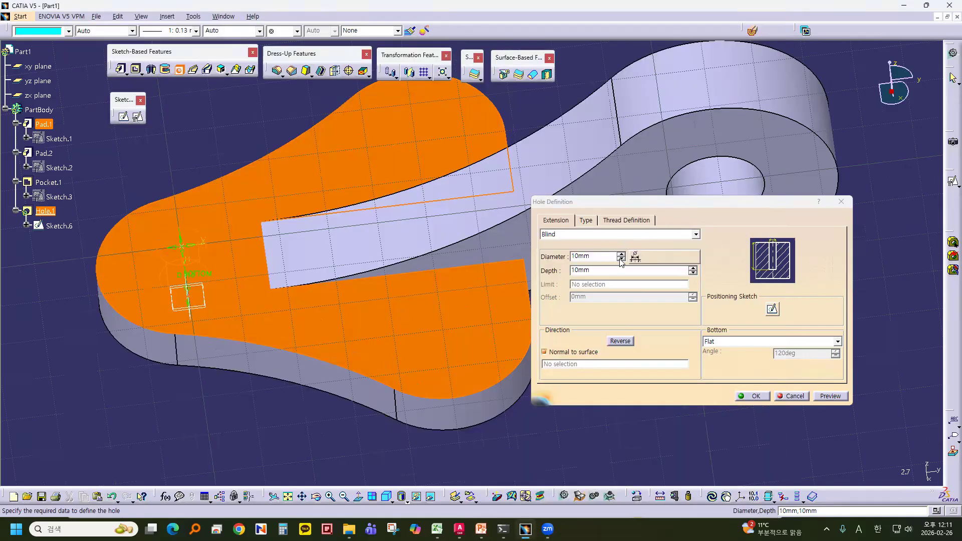
{"action": "left_click_drag", "start_coordinate": [600, 256], "coordinate": [529, 263]}
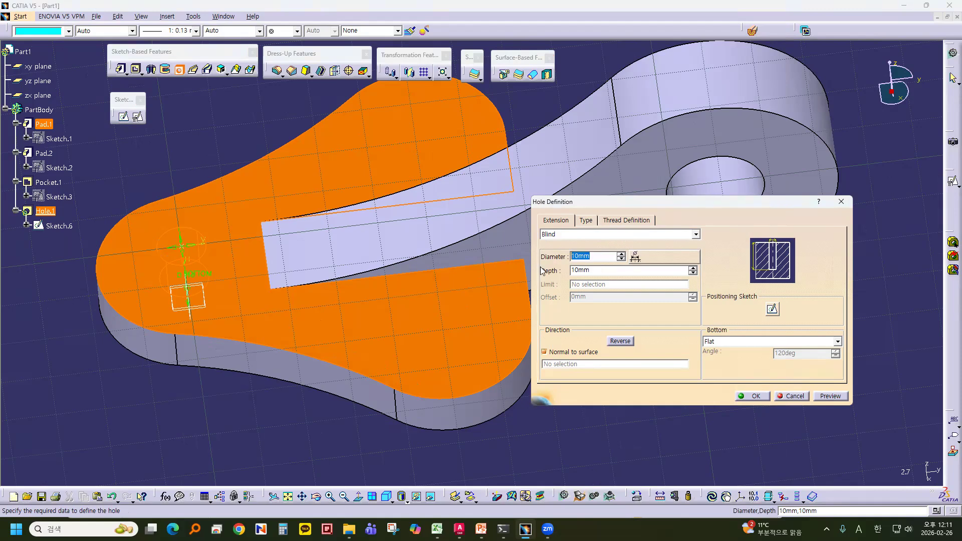
{"action": "type", "text": "15"}
{"action": "left_click", "coordinate": [590, 270]}
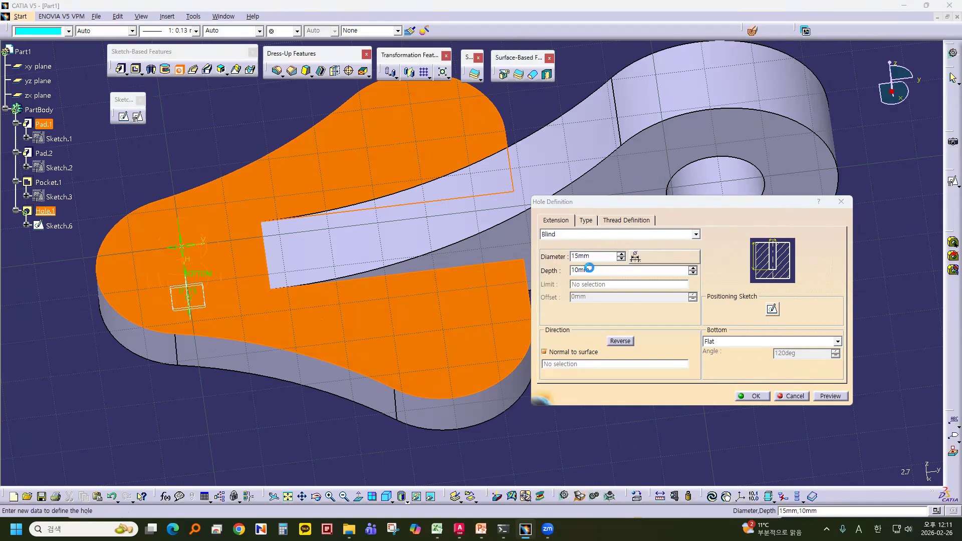
{"action": "double_click", "coordinate": [681, 269]}
{"action": "type", "text": "2"}
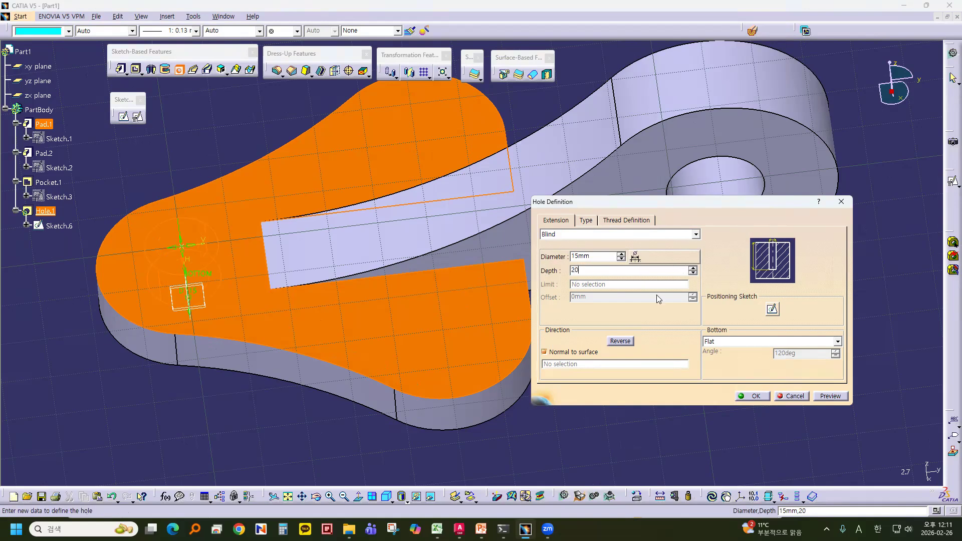
{"action": "middle_click_drag", "start_coordinate": [301, 409], "coordinate": [353, 382]}
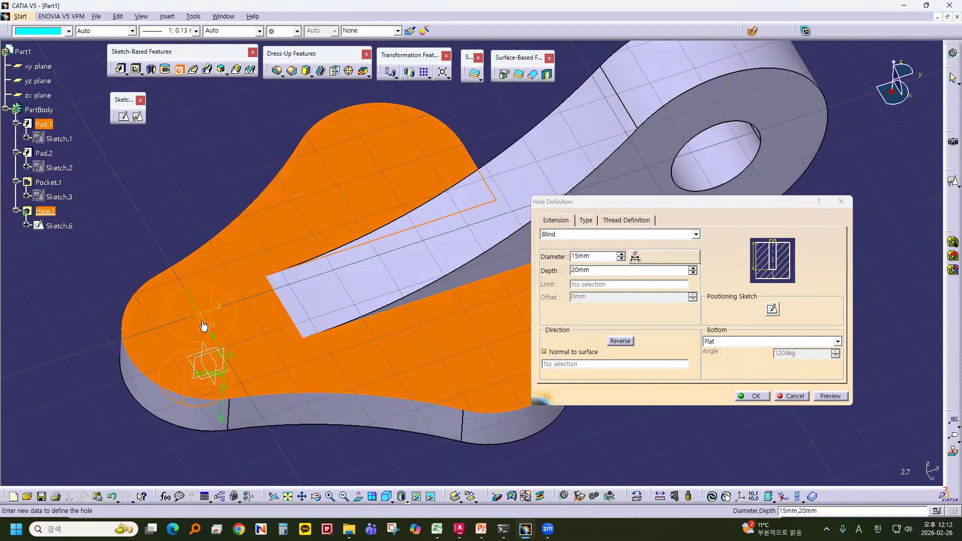
Step: Open the hole's positioning sketch and make its centre point coincident with the zx plane
{"action": "left_click", "coordinate": [772, 310]}
{"action": "mouse_move", "coordinate": [733, 370]}
{"action": "middle_mouse_down"}
{"action": "mouse_move", "coordinate": [645, 236]}
{"action": "mouse_move", "coordinate": [634, 273]}
{"action": "mouse_move", "coordinate": [651, 243]}
{"action": "mouse_move", "coordinate": [762, 361]}
{"action": "mouse_move", "coordinate": [866, 340]}
{"action": "middle_mouse_up"}
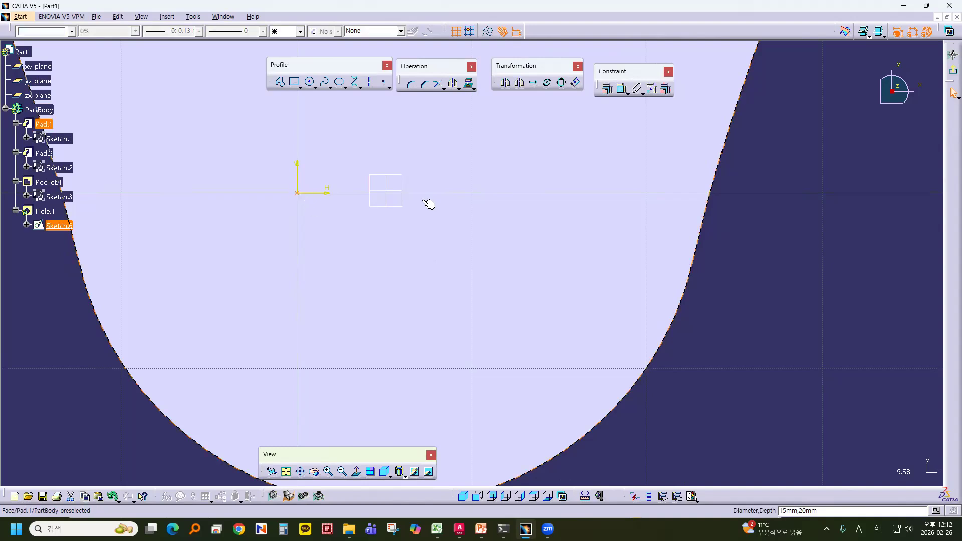
{"action": "left_click", "coordinate": [401, 192]}
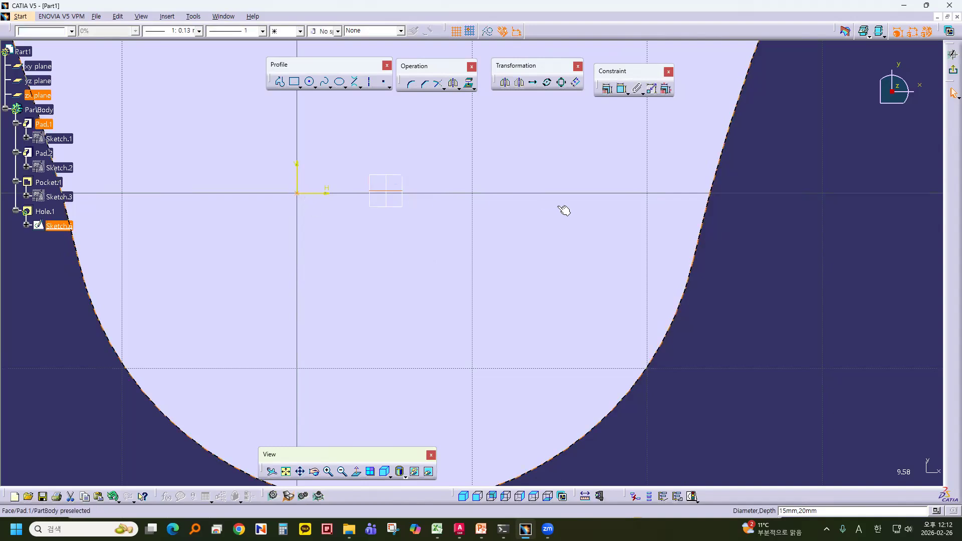
{"action": "middle_click_drag", "start_coordinate": [735, 257], "coordinate": [858, 288]}
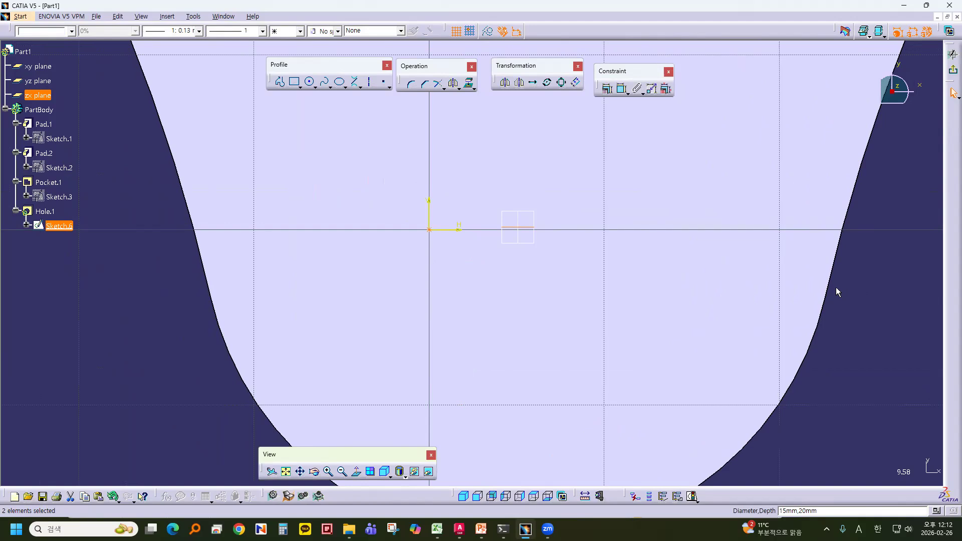
{"action": "left_click", "coordinate": [607, 88]}
{"action": "left_click", "coordinate": [639, 120]}
{"action": "left_click", "coordinate": [637, 219]}
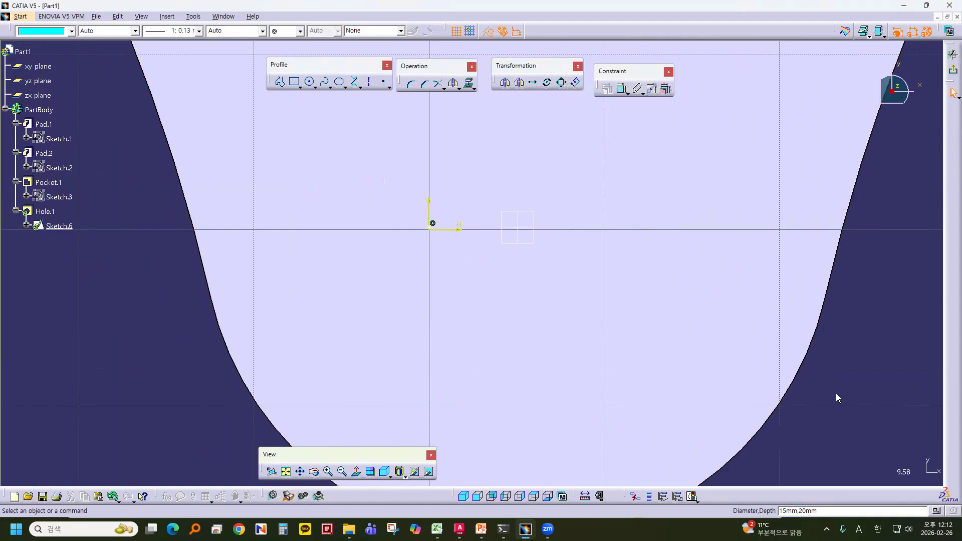
Step: Constrain the hole's centre point to be coincident with the yz plane
{"action": "left_click", "coordinate": [433, 227]}
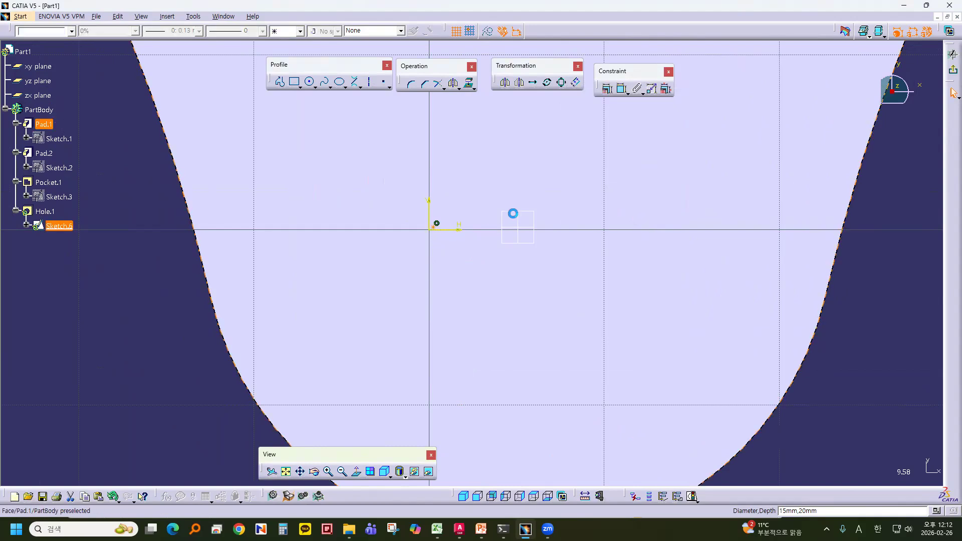
{"action": "left_click", "coordinate": [517, 217], "text": "ctrl"}
{"action": "left_click", "coordinate": [607, 89]}
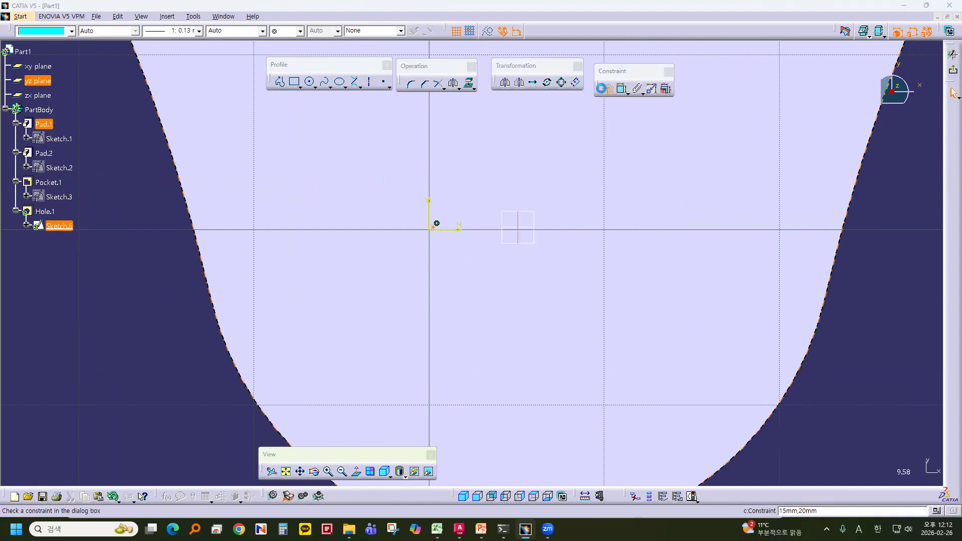
{"action": "left_click", "coordinate": [662, 121]}
{"action": "left_click", "coordinate": [625, 216]}
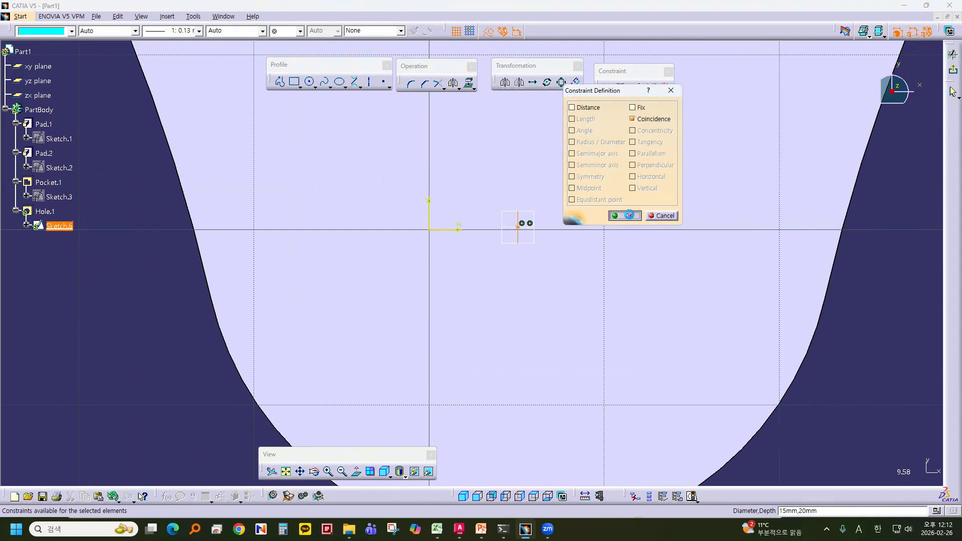
Step: Exit the positioning sketch and create the hole in the base plate's rounded tip
{"action": "left_click", "coordinate": [953, 69]}
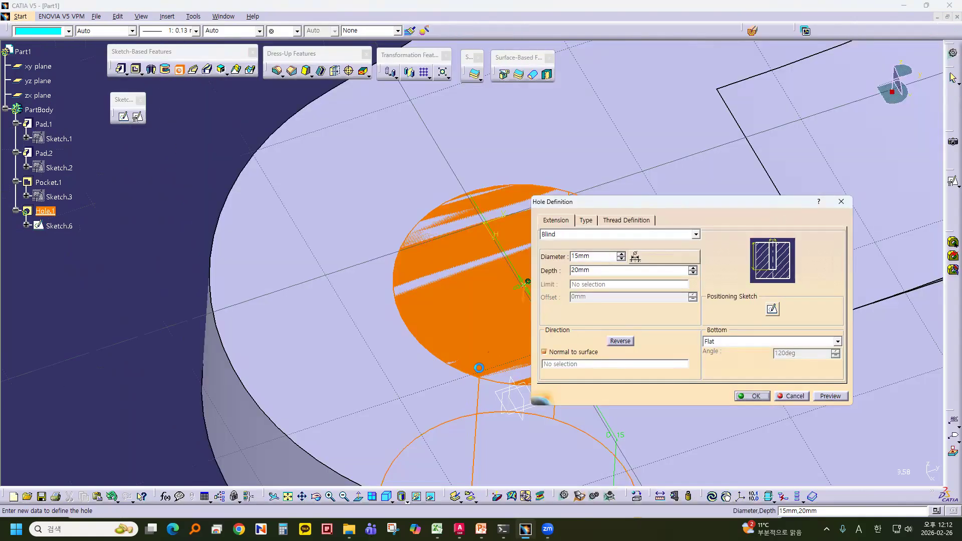
{"action": "mouse_move", "coordinate": [507, 318]}
{"action": "middle_mouse_down"}
{"action": "mouse_move", "coordinate": [354, 200]}
{"action": "mouse_move", "coordinate": [405, 307]}
{"action": "mouse_move", "coordinate": [404, 347]}
{"action": "mouse_move", "coordinate": [438, 318]}
{"action": "mouse_move", "coordinate": [441, 301]}
{"action": "middle_mouse_up"}
{"action": "left_click", "coordinate": [757, 396]}
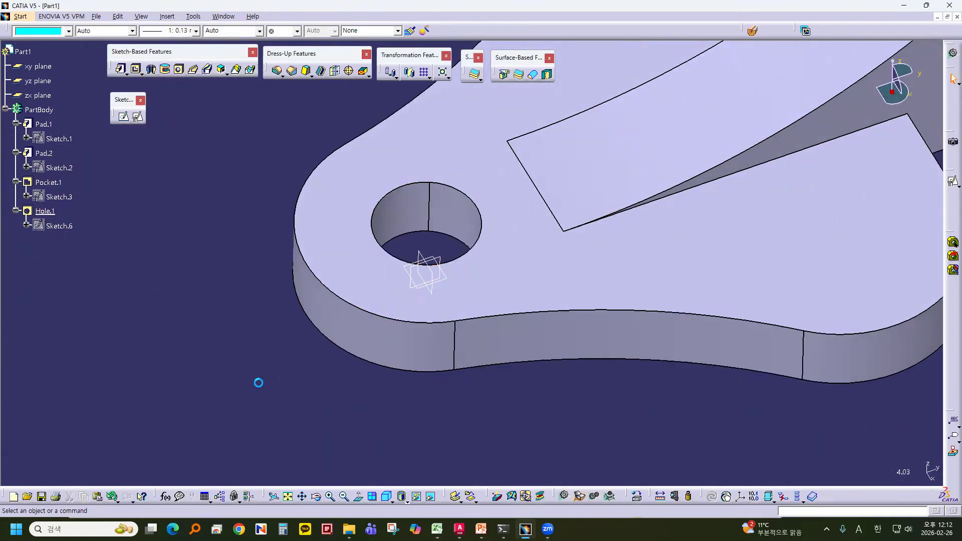
{"action": "middle_click_drag", "start_coordinate": [200, 163], "coordinate": [257, 242]}
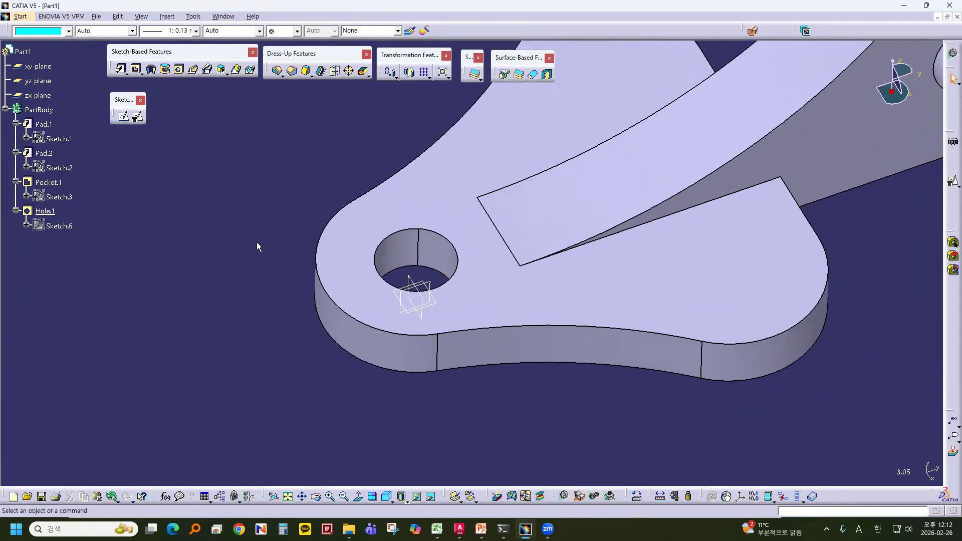
Step: Highlight Hole.1, Pad.1, Pad.2, Pocket.1 and Sketch.6 in the tree to review which geometry each one forms
{"action": "left_click", "coordinate": [48, 212]}
{"action": "left_click", "coordinate": [174, 308]}
{"action": "left_click", "coordinate": [44, 212]}
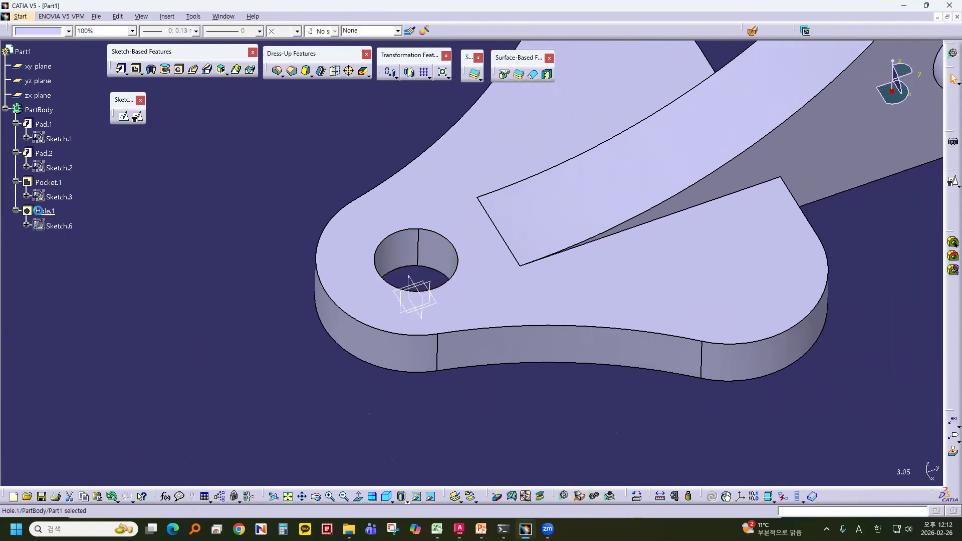
{"action": "left_click", "coordinate": [196, 323]}
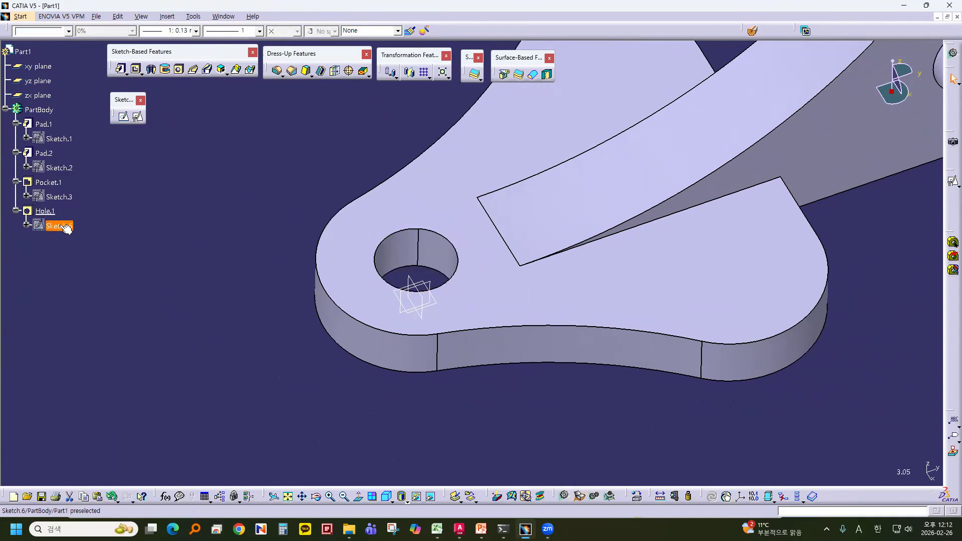
{"action": "left_click", "coordinate": [49, 124]}
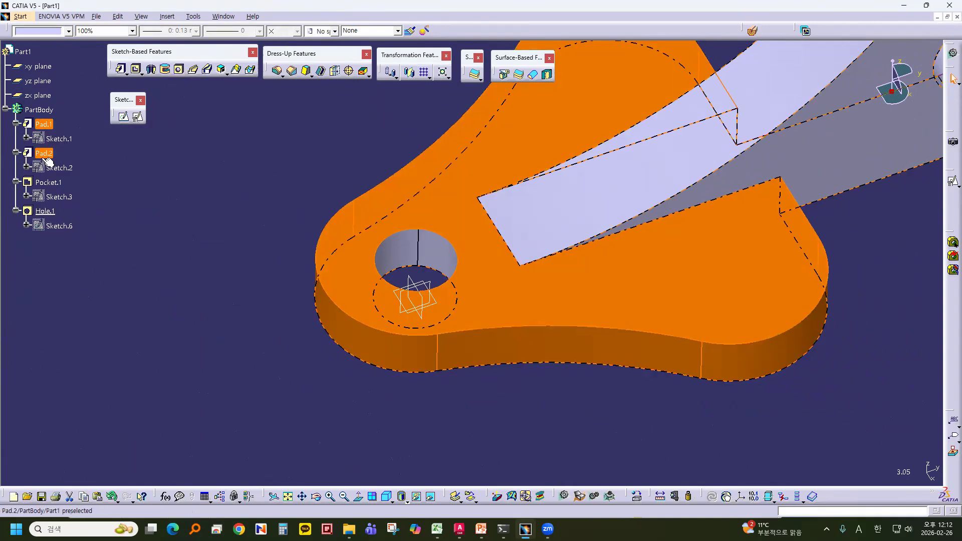
{"action": "left_click", "coordinate": [44, 154]}
{"action": "left_click", "coordinate": [52, 184]}
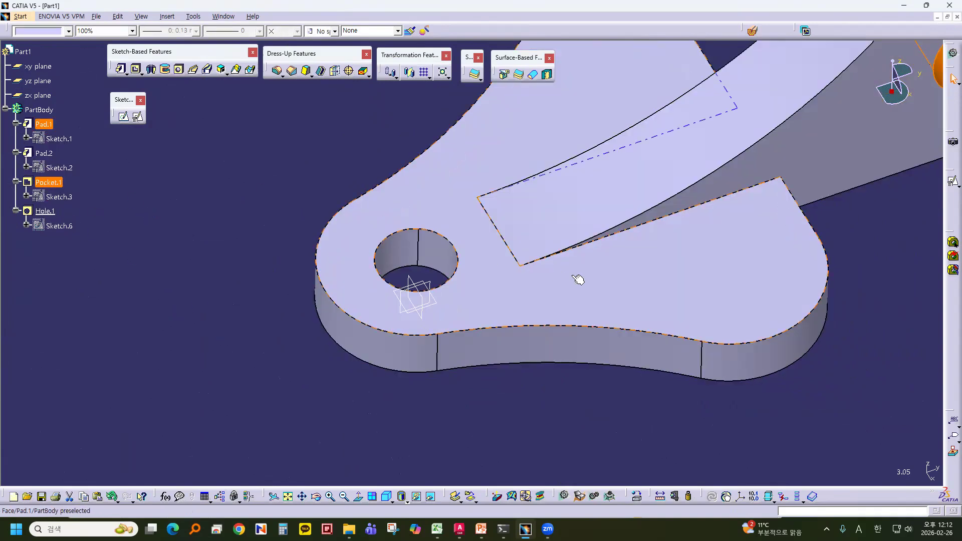
{"action": "middle_click_drag", "start_coordinate": [580, 275], "coordinate": [466, 306]}
{"action": "left_click", "coordinate": [45, 211]}
{"action": "left_click", "coordinate": [57, 226]}
{"action": "left_click", "coordinate": [45, 211]}
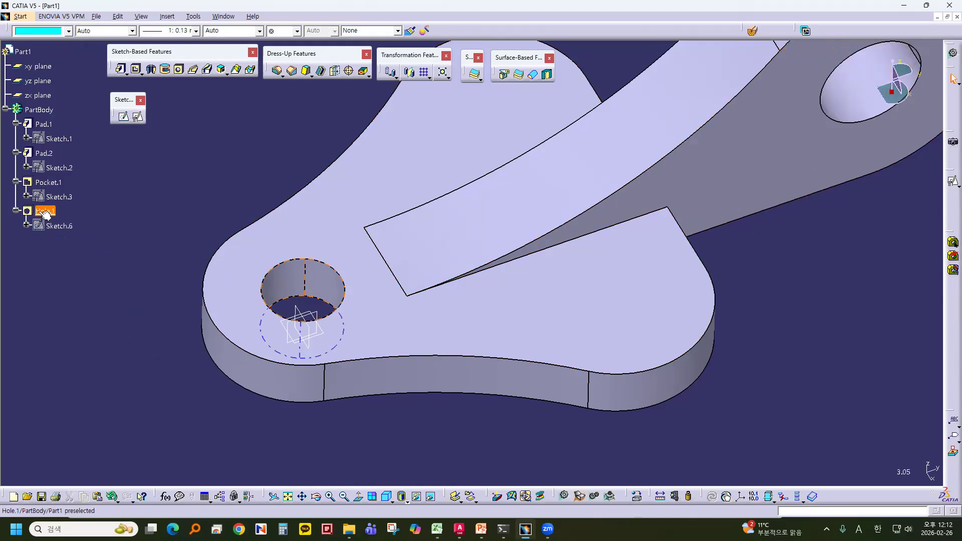
{"action": "left_click", "coordinate": [80, 289]}
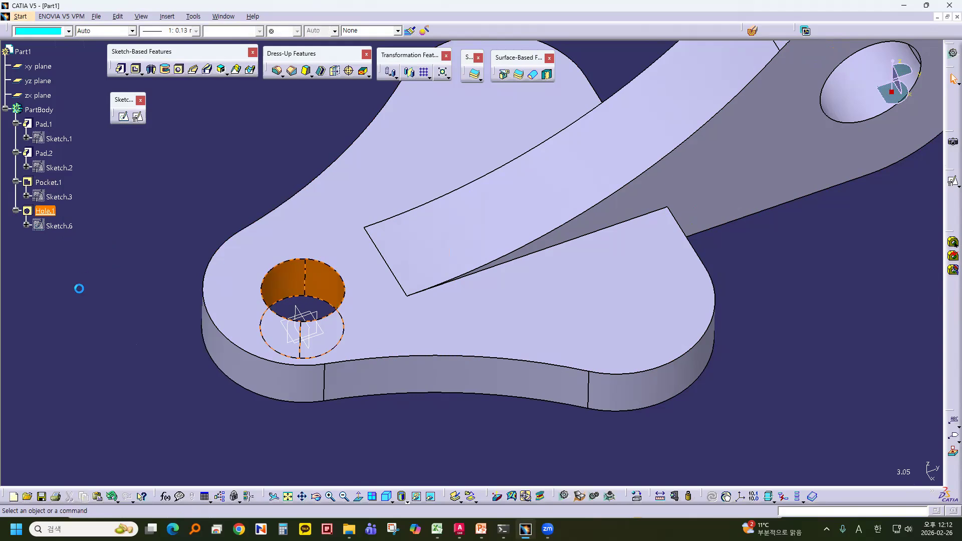
{"action": "middle_click_drag", "start_coordinate": [138, 256], "coordinate": [170, 269]}
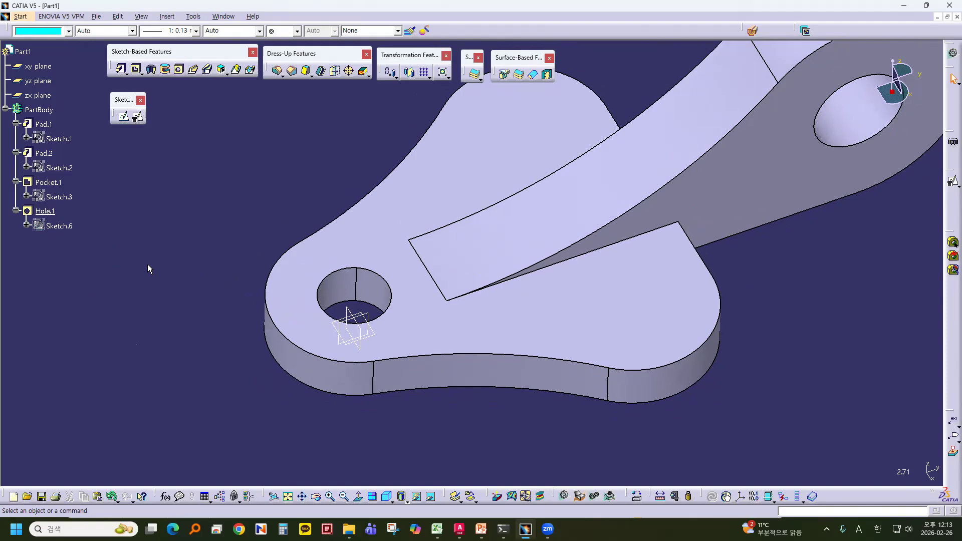
Step: Reopen Hole.1's definition, try the Tapered hole type and change it to Counterbored
{"action": "left_click", "coordinate": [45, 211]}
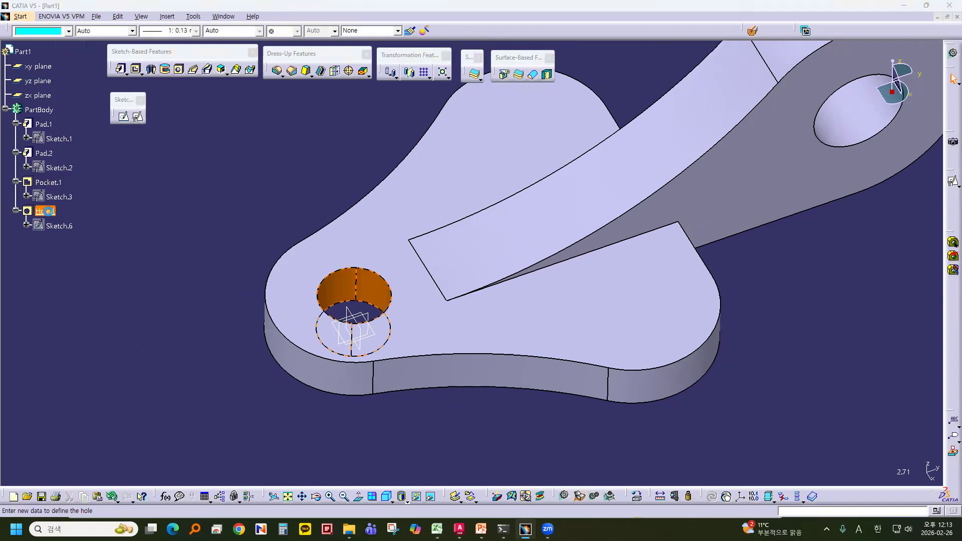
{"action": "double_click", "coordinate": [44, 211]}
{"action": "middle_click_drag", "start_coordinate": [289, 187], "coordinate": [176, 179]}
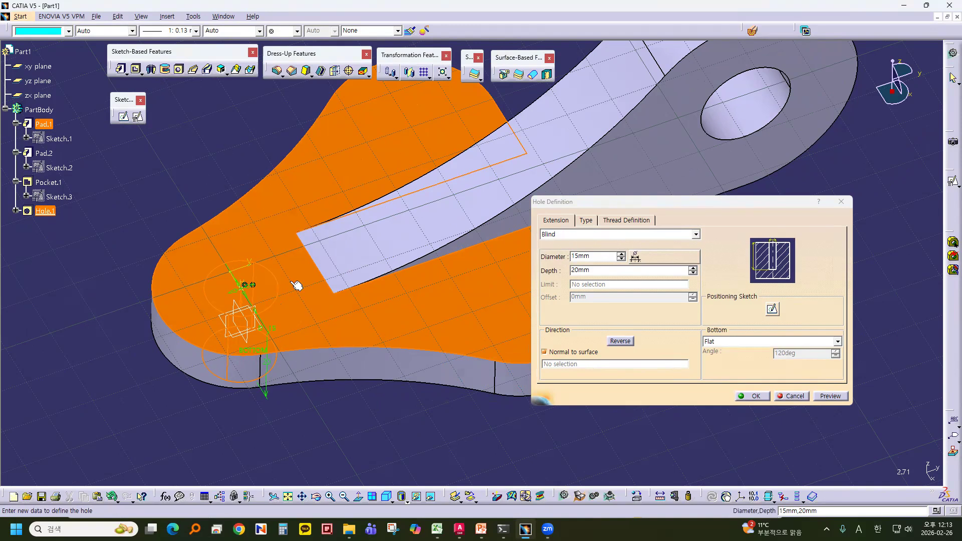
{"action": "left_click", "coordinate": [586, 221]}
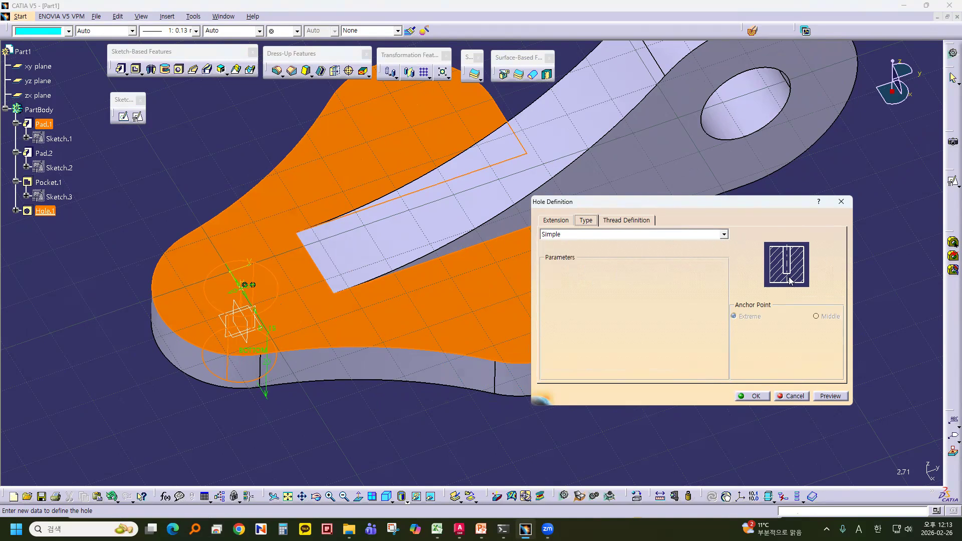
{"action": "left_click", "coordinate": [724, 234]}
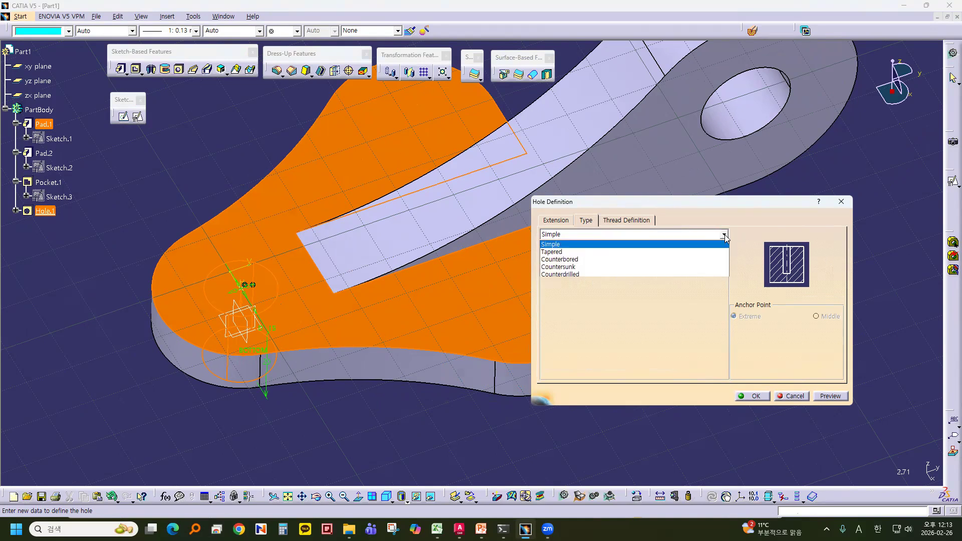
{"action": "left_click", "coordinate": [582, 252]}
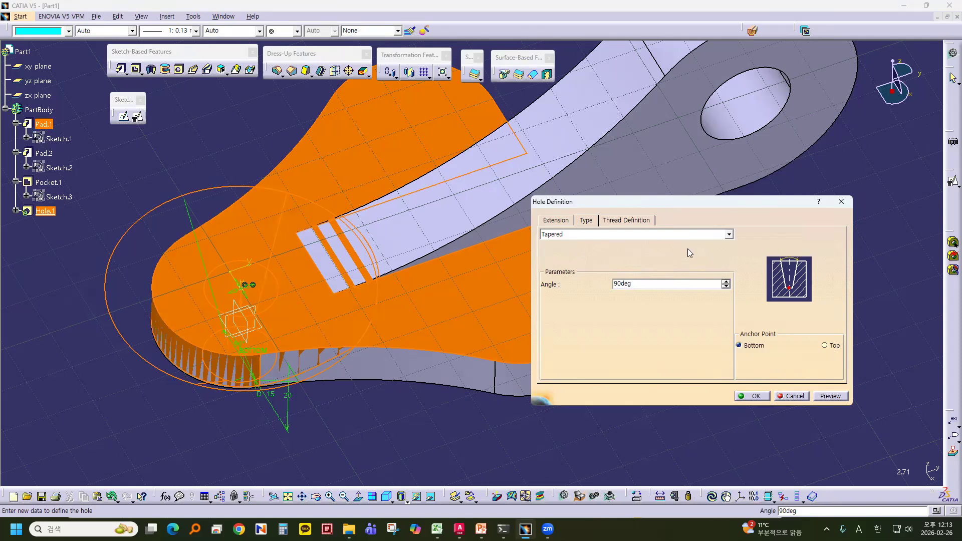
{"action": "left_click", "coordinate": [729, 234]}
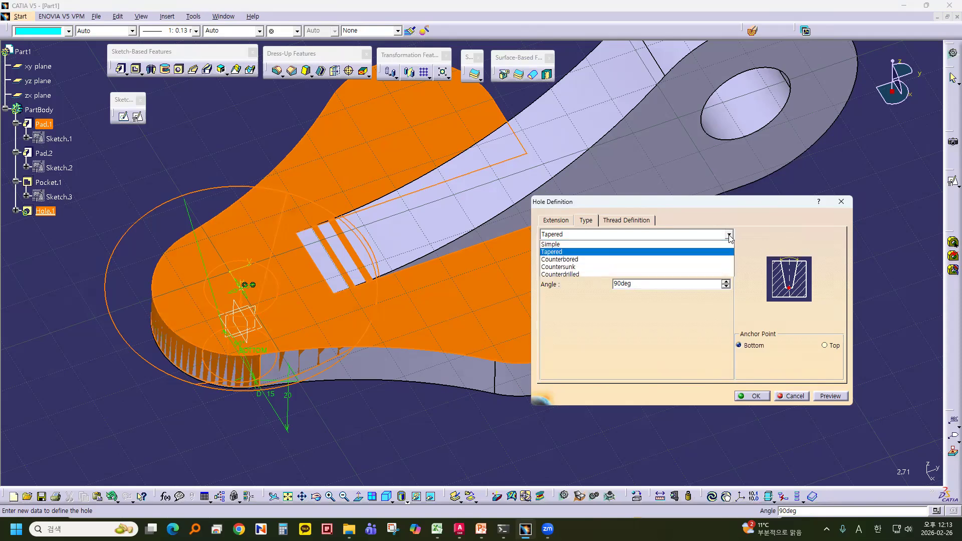
{"action": "left_click", "coordinate": [608, 260]}
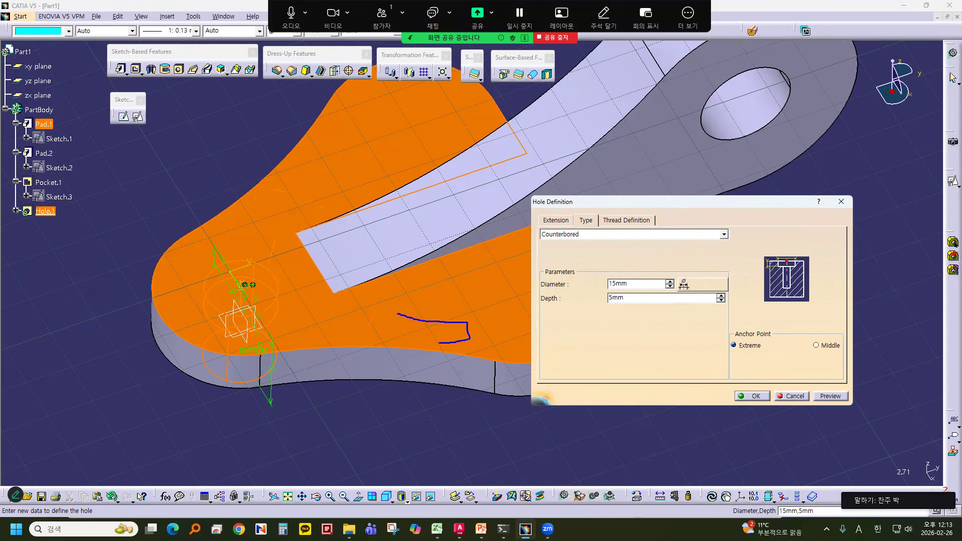
{"action": "left_click_drag", "start_coordinate": [406, 345], "coordinate": [458, 347]}
{"action": "mouse_move", "coordinate": [420, 447]}
{"action": "left_mouse_down"}
{"action": "mouse_move", "coordinate": [450, 414]}
{"action": "mouse_move", "coordinate": [446, 351]}
{"action": "left_mouse_up"}
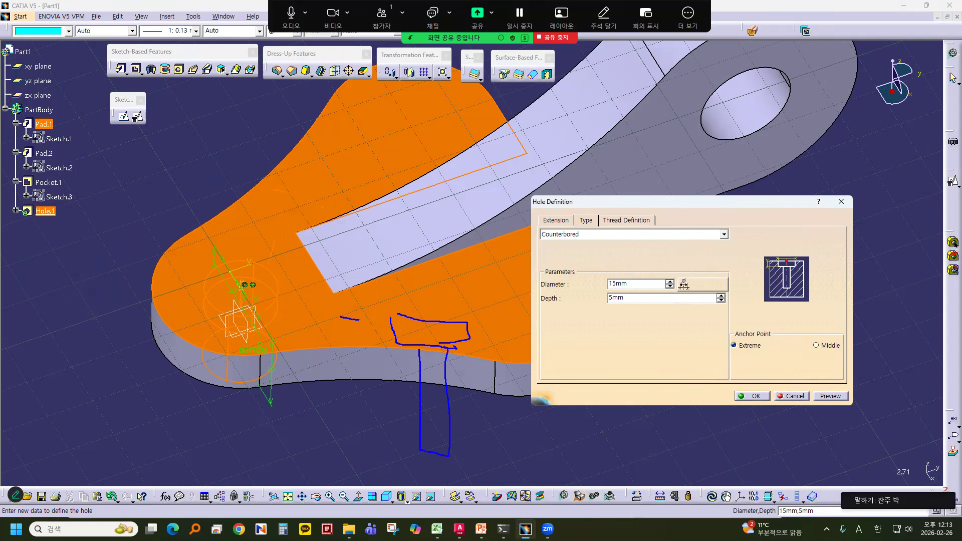
{"action": "left_click_drag", "start_coordinate": [387, 337], "coordinate": [440, 359]}
{"action": "left_click_drag", "start_coordinate": [493, 325], "coordinate": [547, 324]}
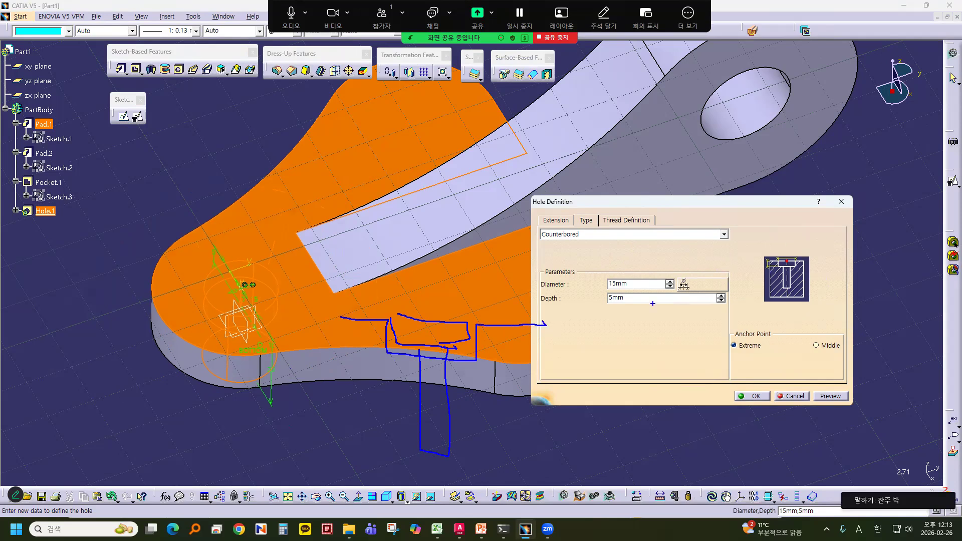
{"action": "key", "text": "Escape"}
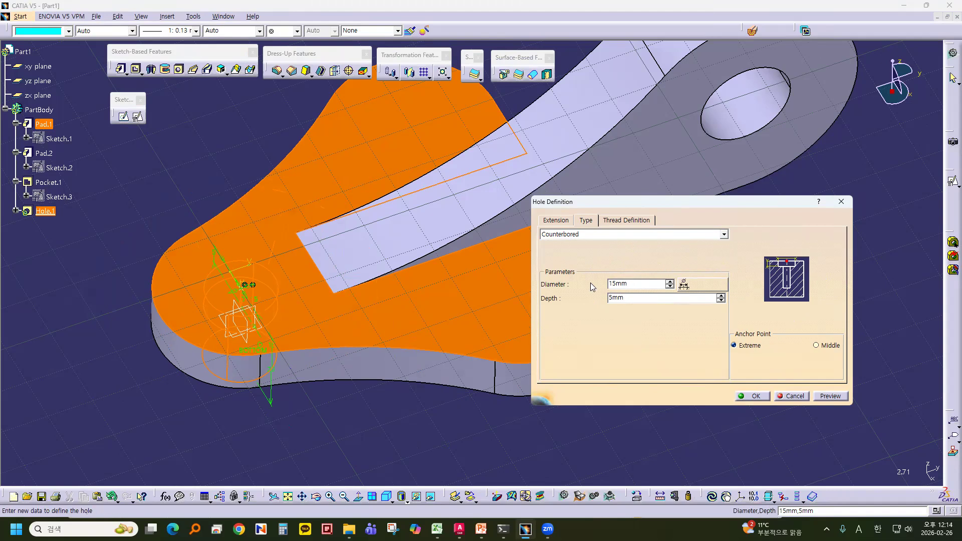
Step: Set Hole.1's counterbore diameter to 20 mm, preview the result and apply the changed hole definition
{"action": "left_click", "coordinate": [563, 222]}
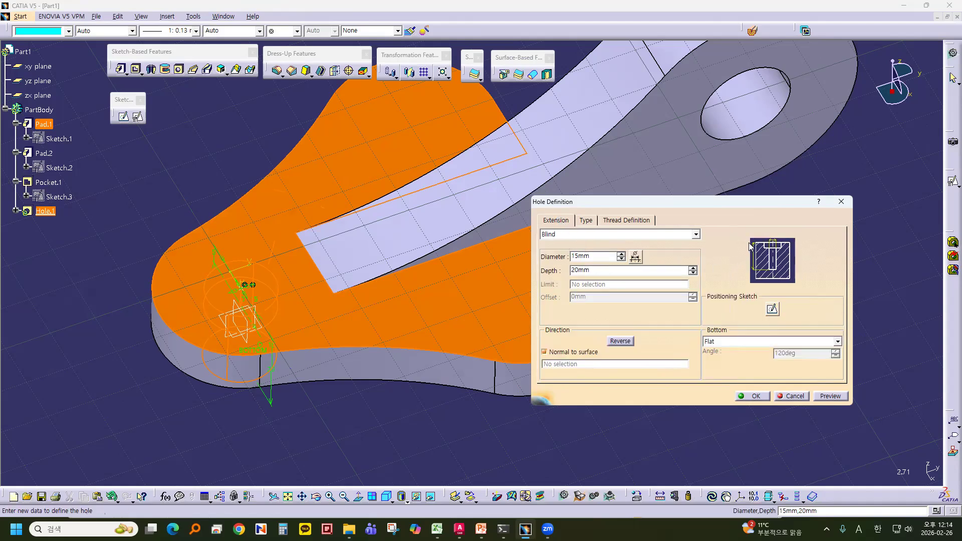
{"action": "left_click", "coordinate": [587, 222]}
{"action": "double_click", "coordinate": [643, 285]}
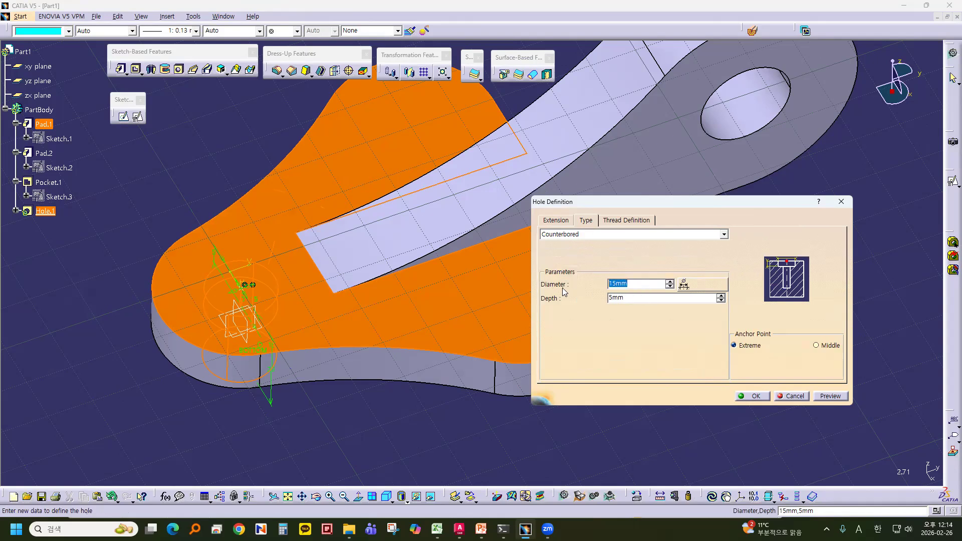
{"action": "type", "text": "20"}
{"action": "left_click", "coordinate": [632, 299]}
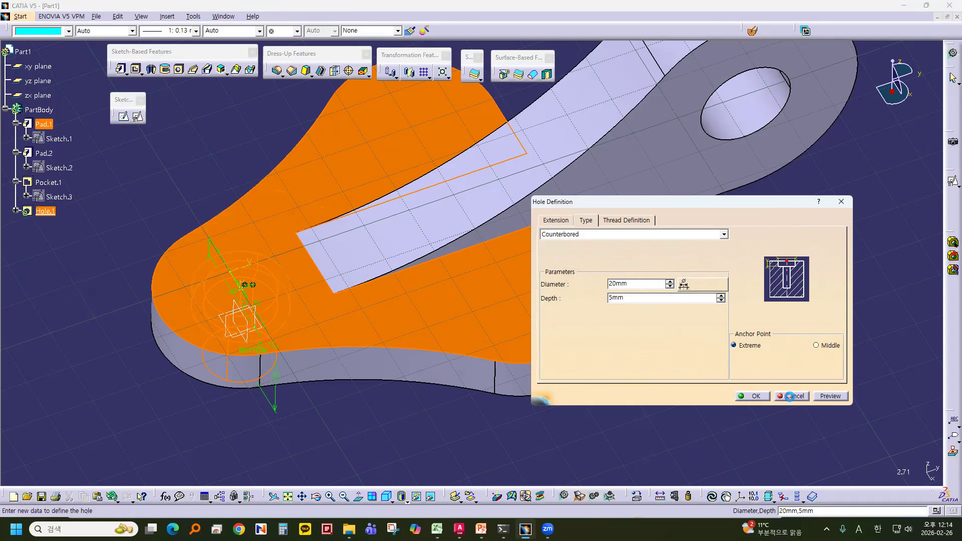
{"action": "left_click", "coordinate": [563, 222]}
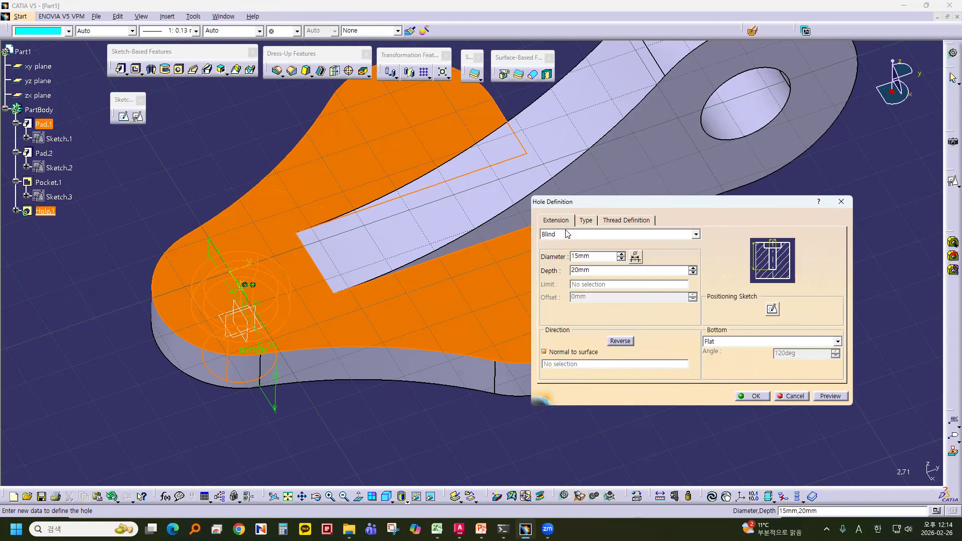
{"action": "left_click", "coordinate": [832, 396]}
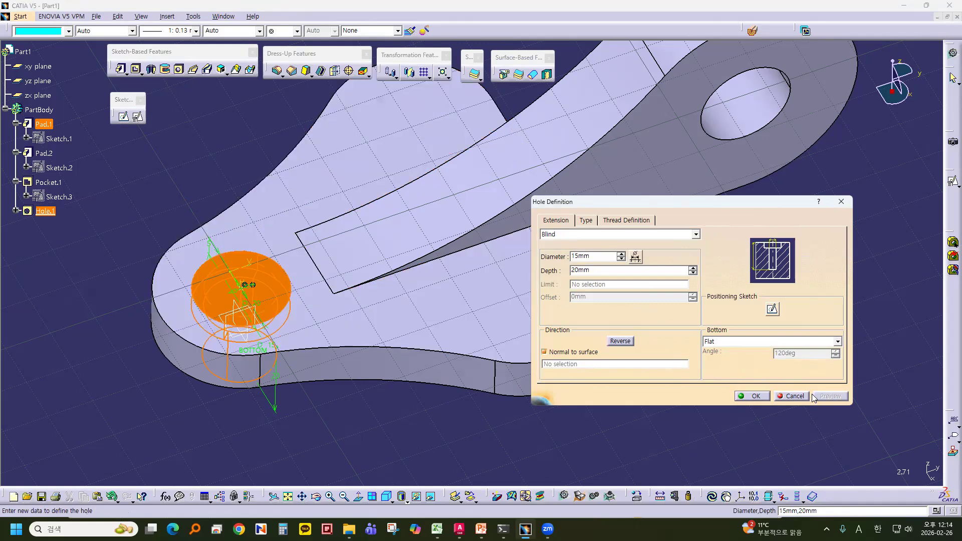
{"action": "left_click", "coordinate": [752, 396]}
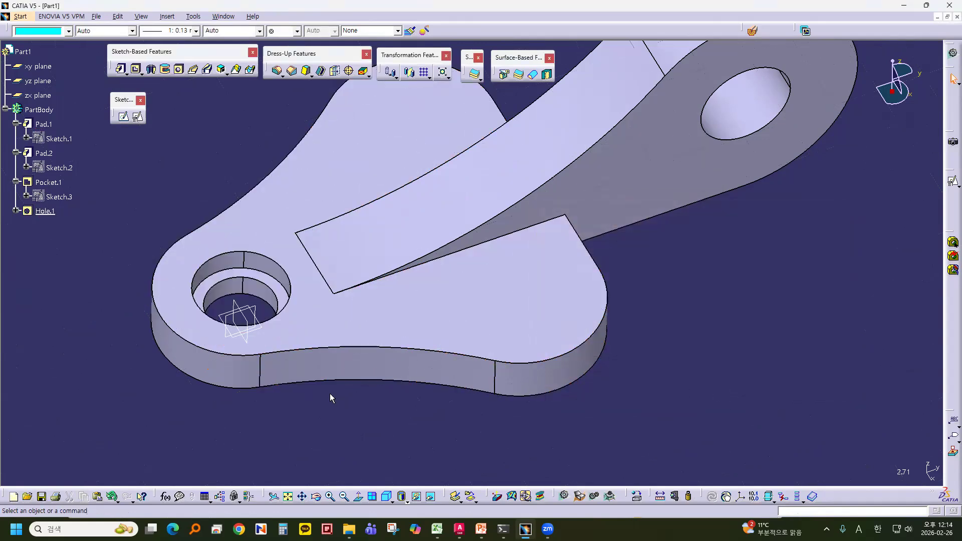
Step: Create a positioned sketch on the base plate's upper face with its axes swapped and the V direction reversed
{"action": "middle_click_drag", "start_coordinate": [315, 421], "coordinate": [341, 279]}
{"action": "middle_click_drag", "start_coordinate": [307, 323], "coordinate": [321, 301]}
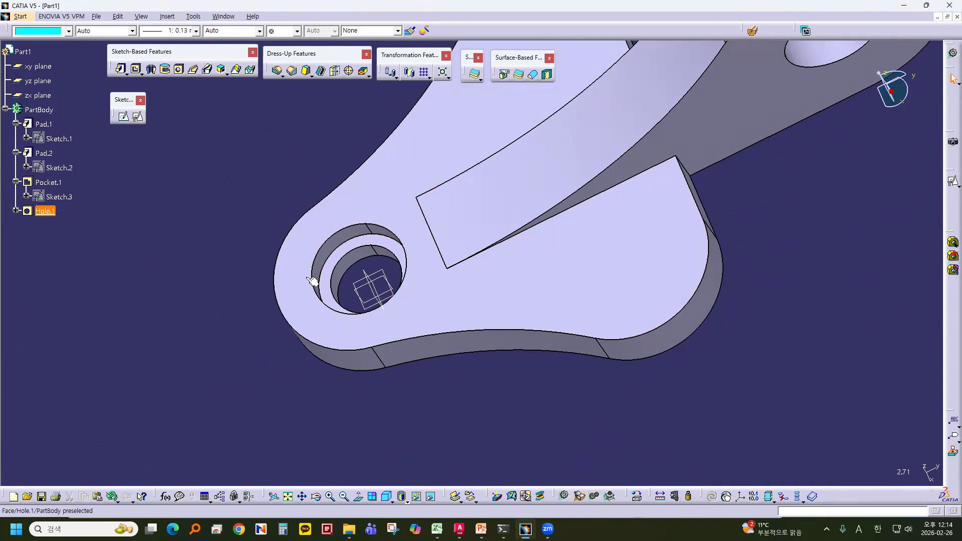
{"action": "middle_click_drag", "start_coordinate": [320, 390], "coordinate": [520, 399]}
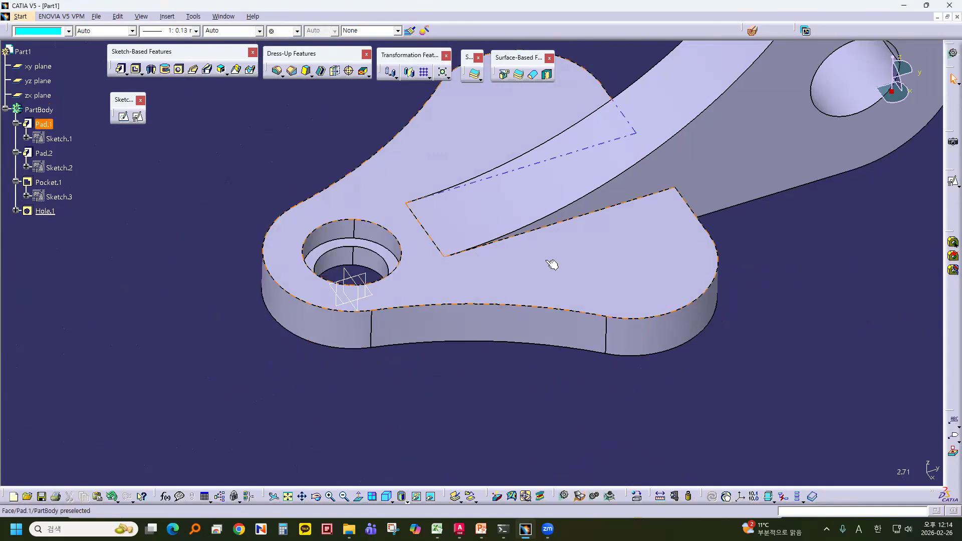
{"action": "middle_click_drag", "start_coordinate": [620, 269], "coordinate": [580, 308]}
{"action": "left_click", "coordinate": [581, 300]}
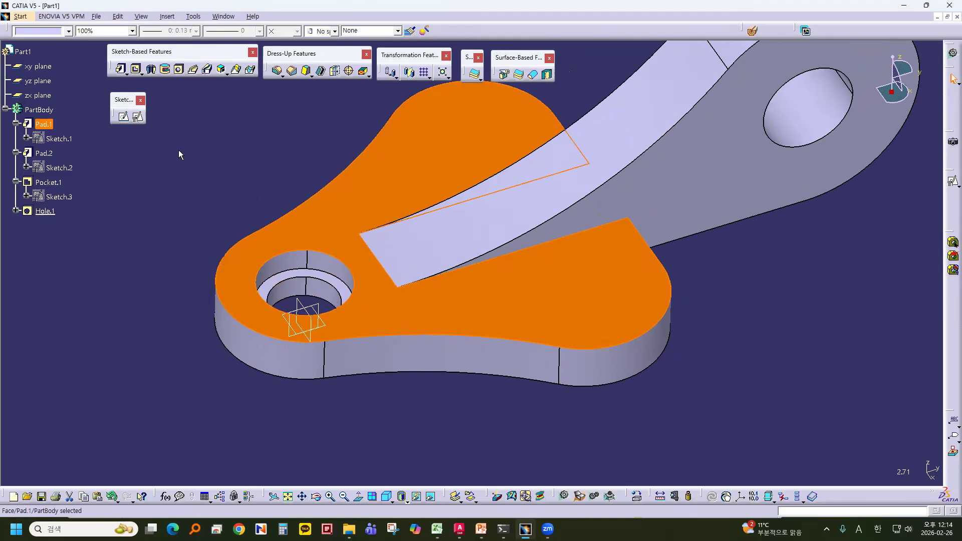
{"action": "left_click", "coordinate": [139, 119]}
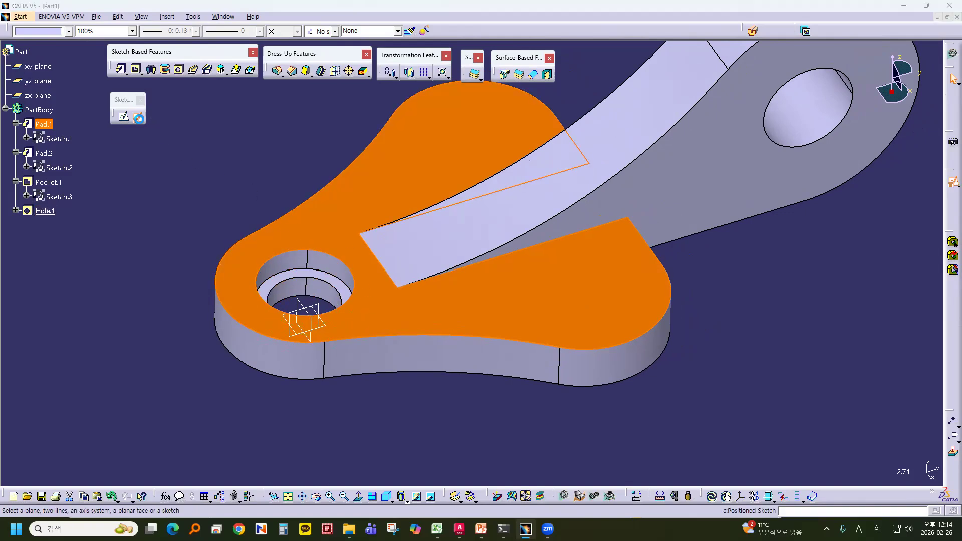
{"action": "middle_click_drag", "start_coordinate": [549, 445], "coordinate": [489, 437]}
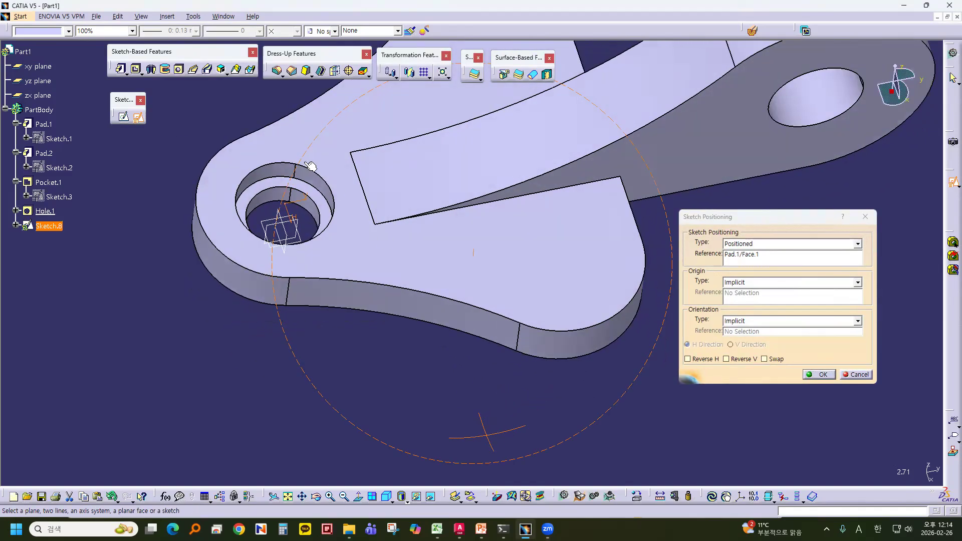
{"action": "left_click", "coordinate": [776, 359]}
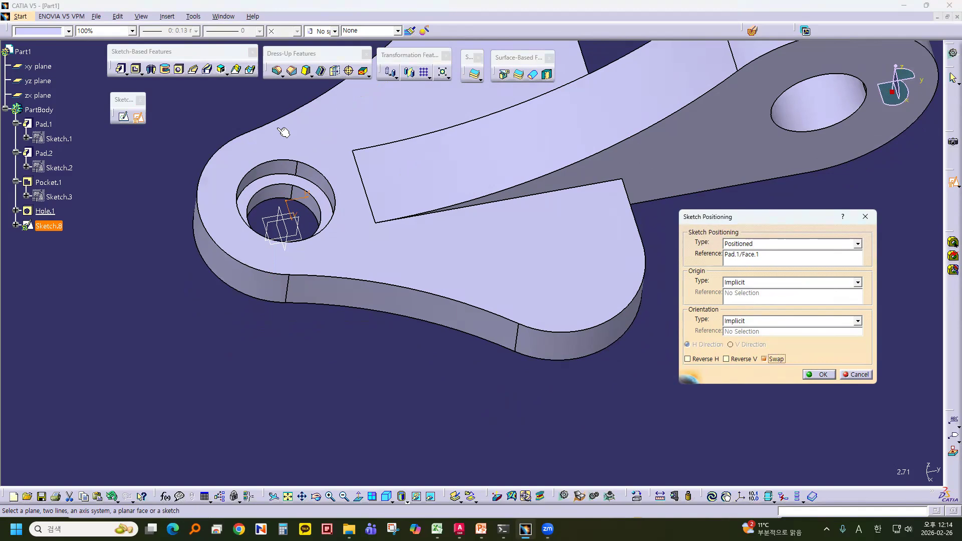
{"action": "left_click", "coordinate": [746, 360]}
{"action": "middle_click_drag", "start_coordinate": [541, 320], "coordinate": [476, 351]}
{"action": "left_click", "coordinate": [818, 375]}
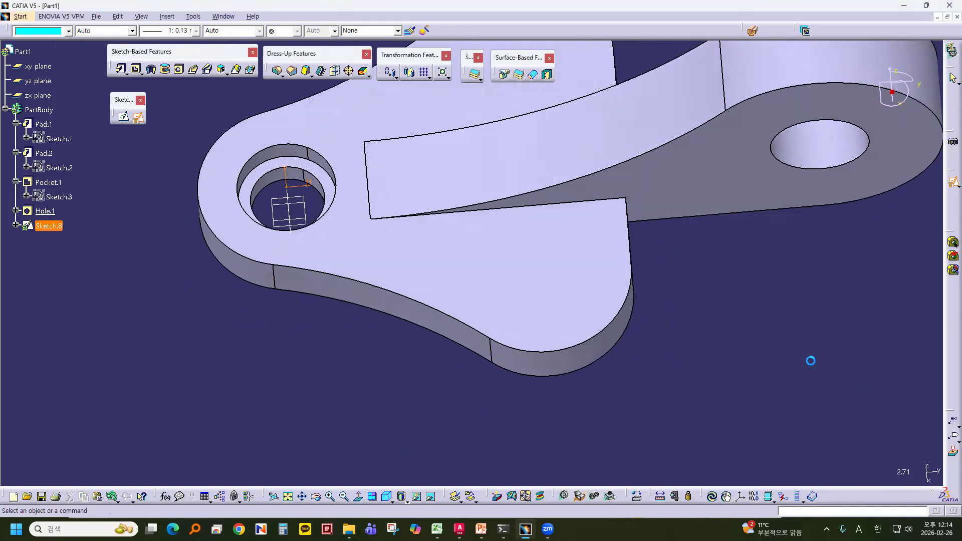
Step: Draw a circle about 19 mm in diameter in the base plate's upper rounded lobe and dimension its diameter
{"action": "mouse_move", "coordinate": [573, 325]}
{"action": "middle_mouse_down"}
{"action": "mouse_move", "coordinate": [600, 368]}
{"action": "mouse_move", "coordinate": [567, 354]}
{"action": "mouse_move", "coordinate": [573, 437]}
{"action": "middle_mouse_up"}
{"action": "middle_click_drag", "start_coordinate": [684, 210], "coordinate": [626, 223]}
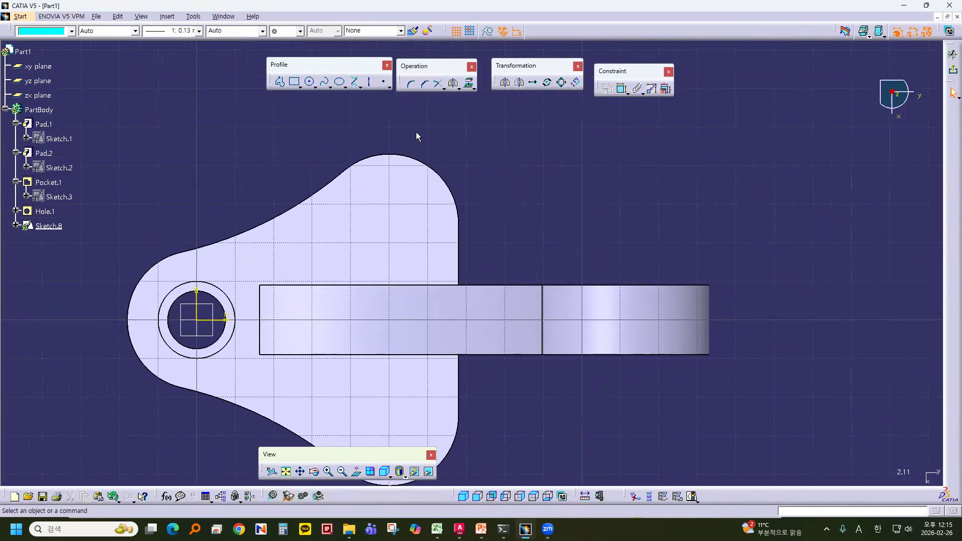
{"action": "left_click", "coordinate": [311, 82]}
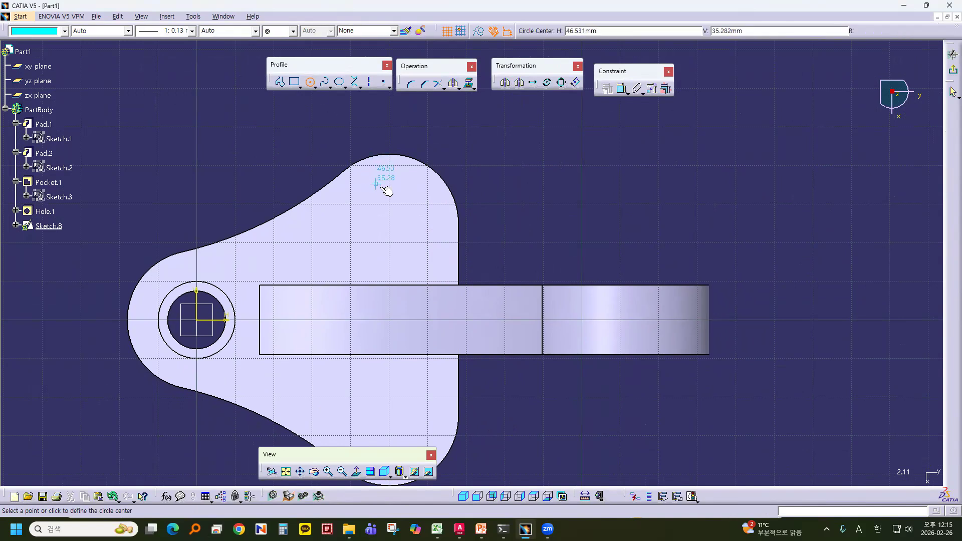
{"action": "left_click", "coordinate": [395, 208]}
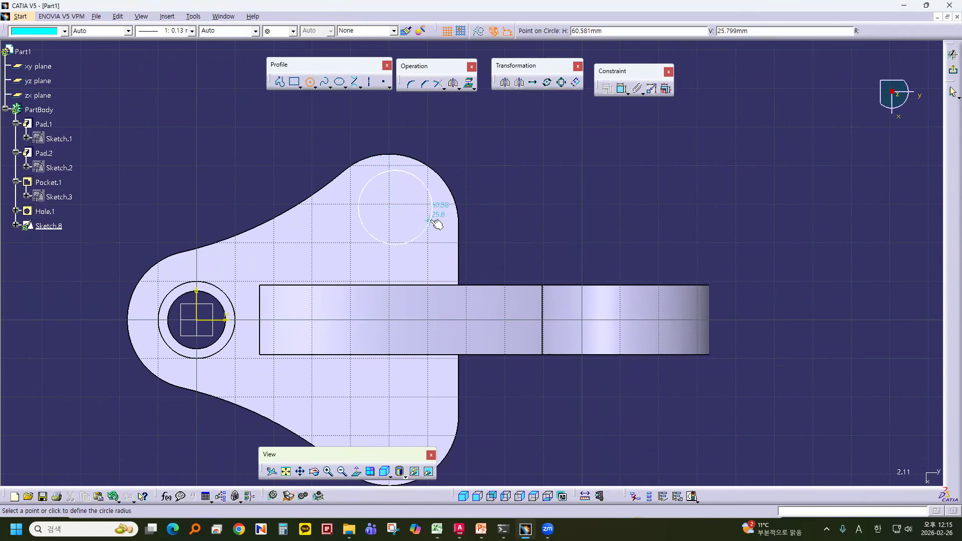
{"action": "left_click", "coordinate": [433, 221]}
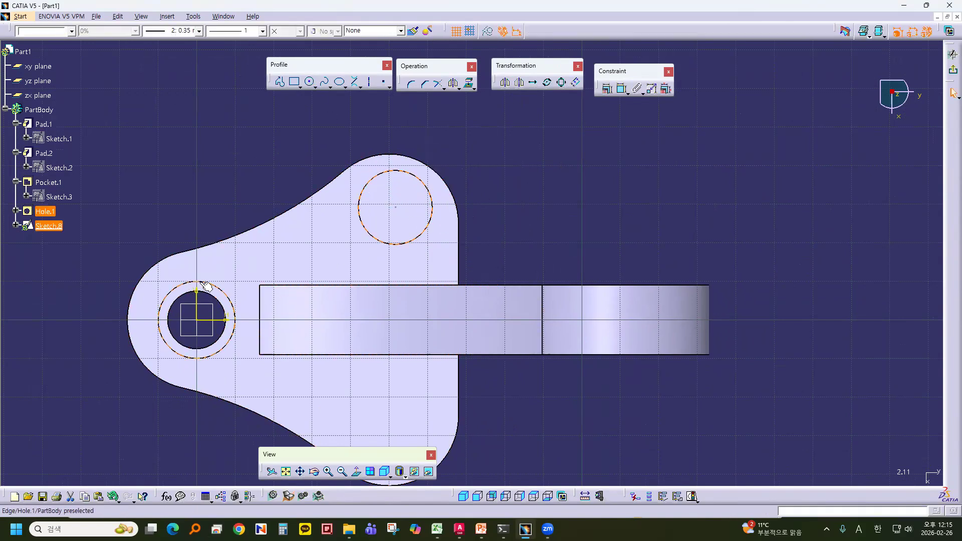
{"action": "left_click", "coordinate": [622, 89]}
{"action": "left_click", "coordinate": [519, 173]}
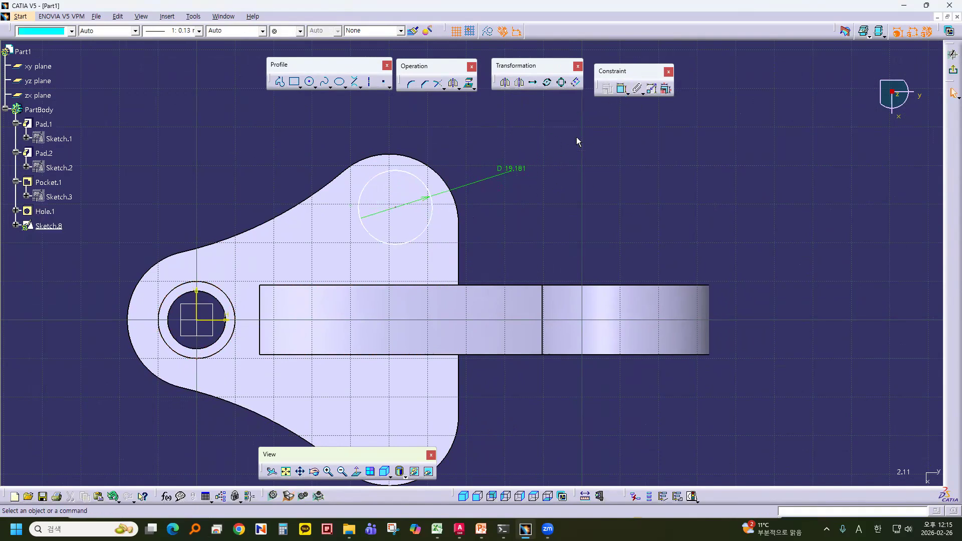
Step: Constrain the circle to be concentric with the rounded outer edge of the base plate's lobe
{"action": "left_click", "coordinate": [425, 184]}
{"action": "left_click", "coordinate": [430, 166], "text": "ctrl"}
{"action": "left_click", "coordinate": [608, 89]}
{"action": "left_click", "coordinate": [658, 131]}
{"action": "left_click", "coordinate": [627, 216]}
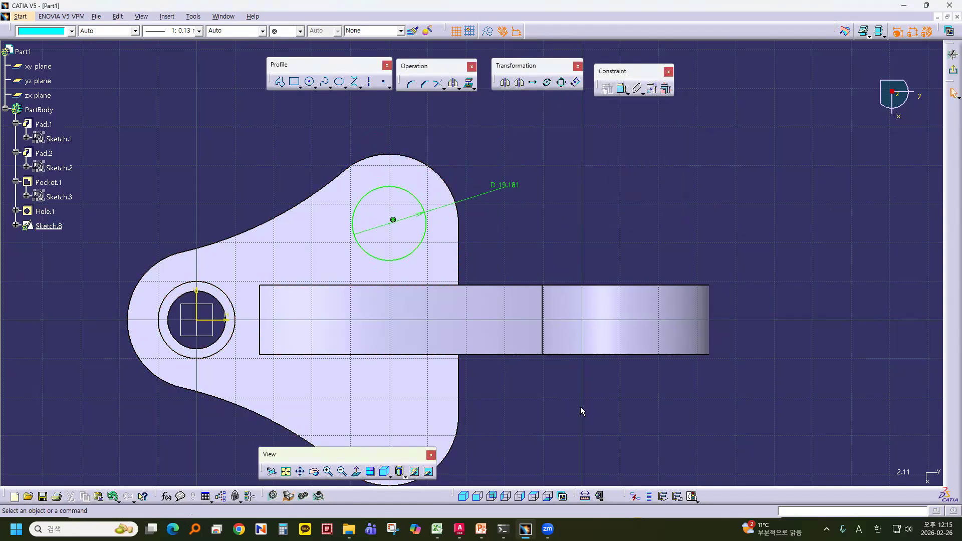
Step: Measure the counterbore edge of Hole.1 without keeping the measurement, and set the sketched circle's diameter to 20 mm
{"action": "left_click", "coordinate": [600, 497]}
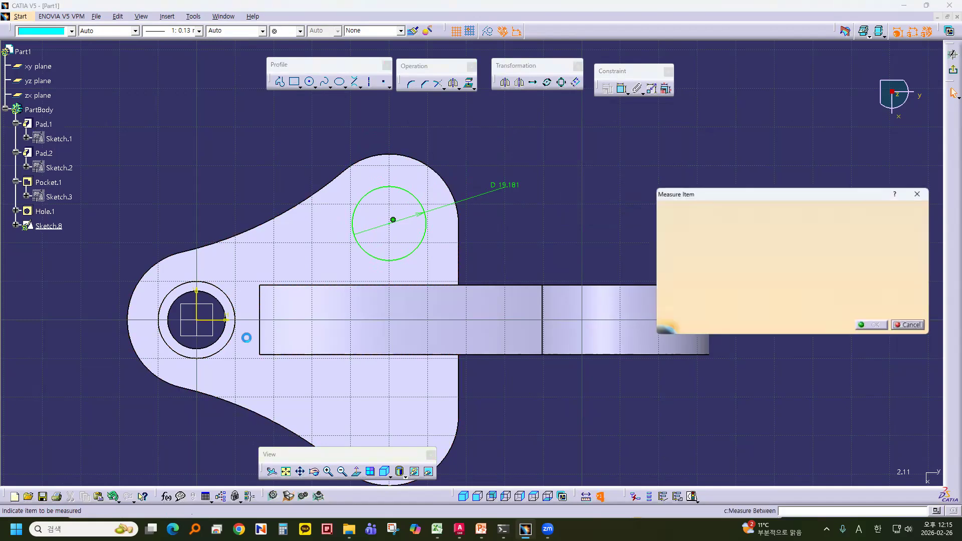
{"action": "left_click", "coordinate": [228, 297]}
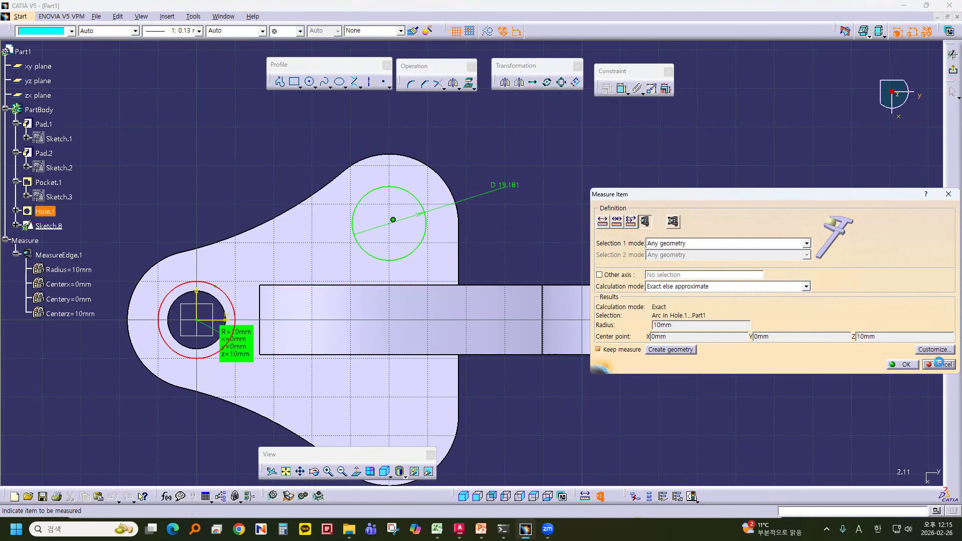
{"action": "left_click", "coordinate": [939, 363]}
{"action": "double_click", "coordinate": [503, 185]}
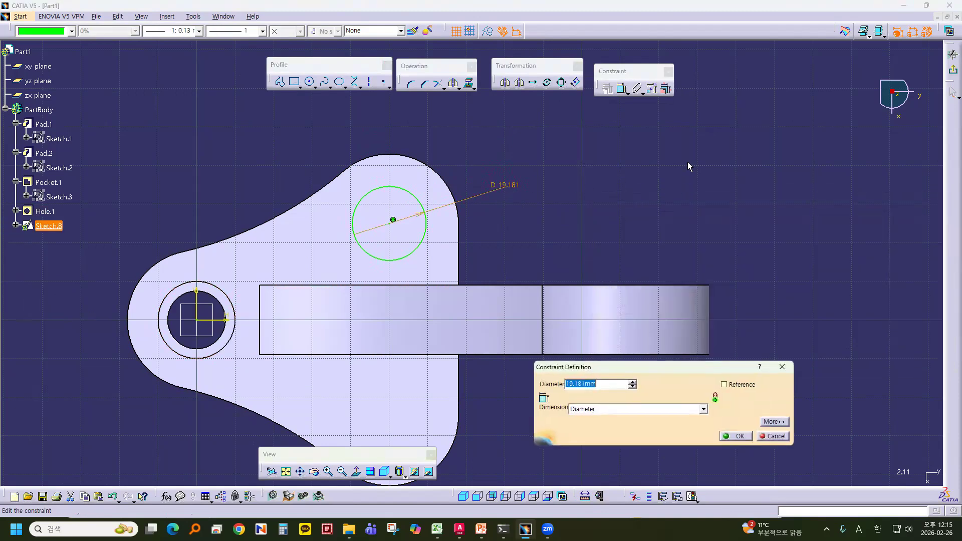
{"action": "type", "text": "20"}
{"action": "key", "text": "Return"}
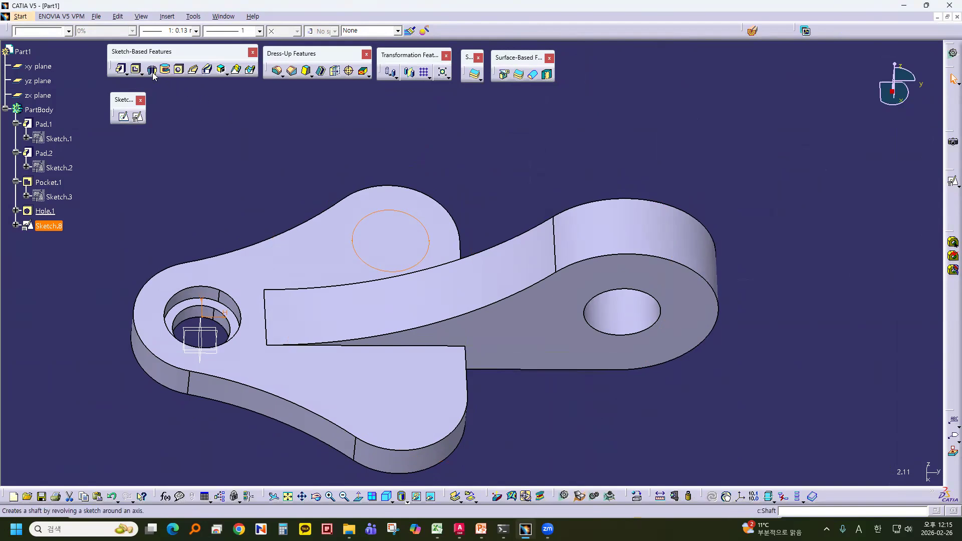
Step: Leave the sketch and cut the circle into the base plate as a Dimension-type pocket 5 mm deep
{"action": "left_click", "coordinate": [136, 69]}
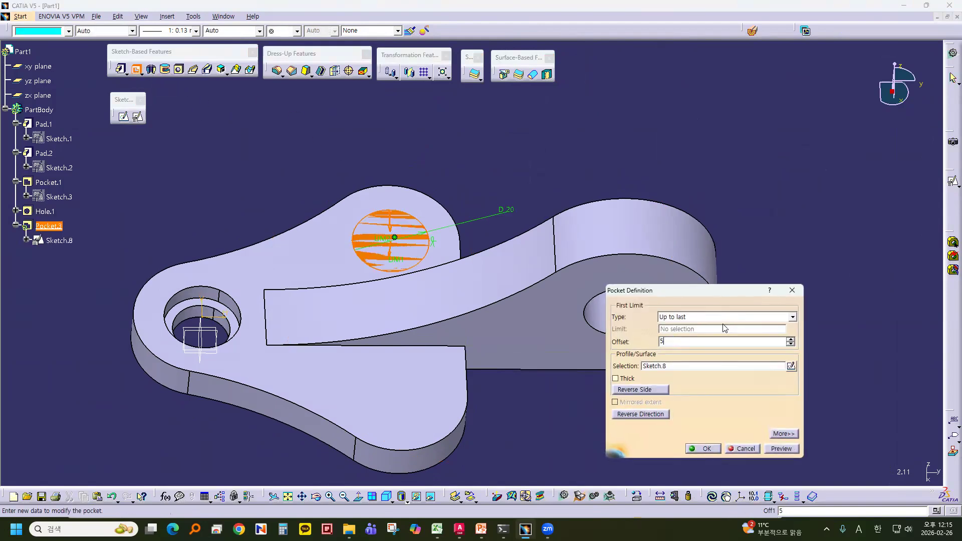
{"action": "left_click", "coordinate": [706, 316]}
{"action": "left_click", "coordinate": [695, 327]}
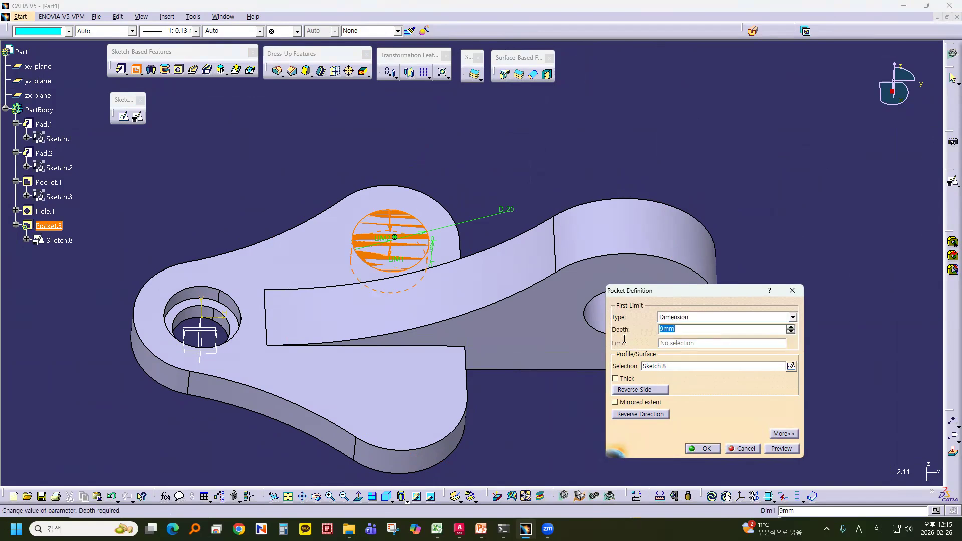
{"action": "key", "text": "Return"}
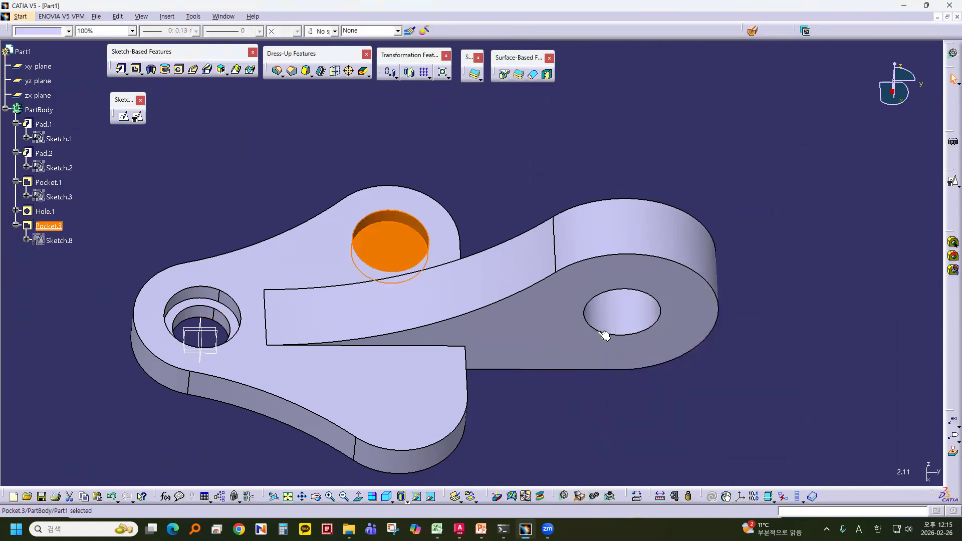
Step: Create a positioned sketch on the new pocket's floor with Swap, Reverse H and Reverse V enabled
{"action": "middle_click_drag", "start_coordinate": [509, 188], "coordinate": [480, 240]}
{"action": "left_click", "coordinate": [396, 244]}
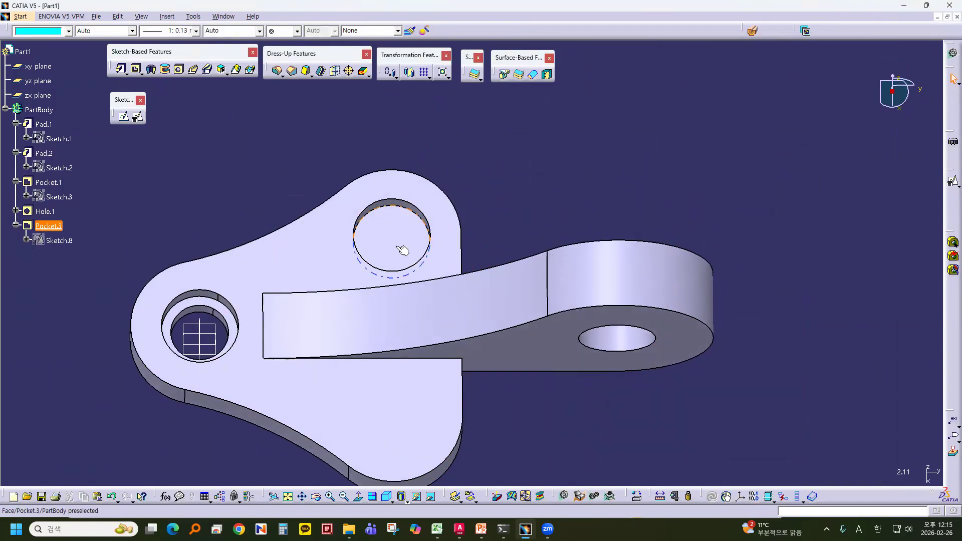
{"action": "left_click", "coordinate": [138, 116]}
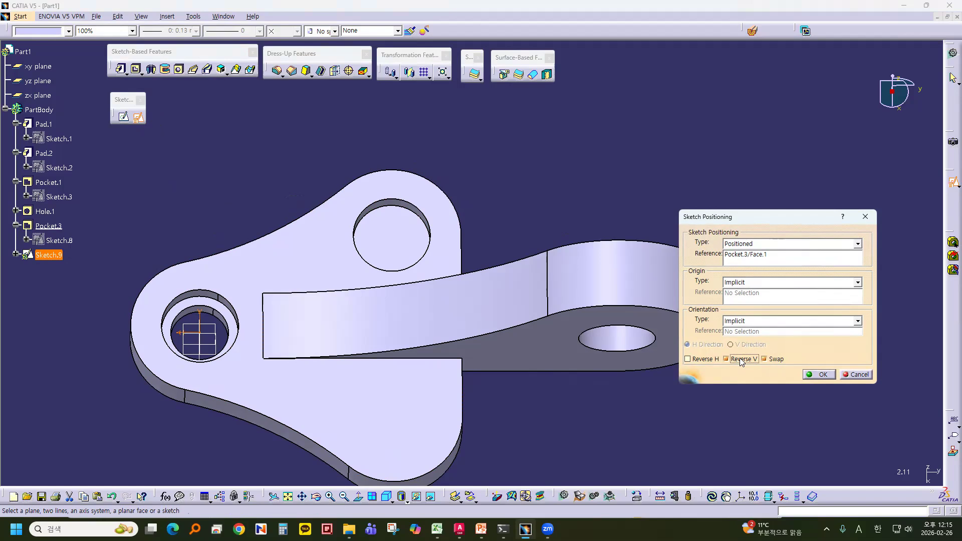
{"action": "left_click", "coordinate": [696, 357]}
{"action": "left_click", "coordinate": [821, 376]}
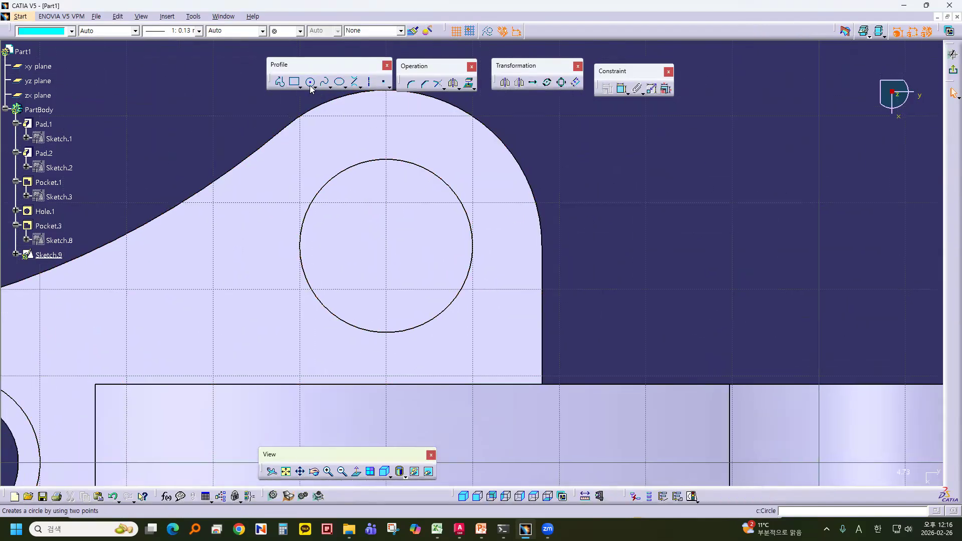
Step: Draw a smaller circle inside the pocket outline and make it concentric with the lobe's rounded outer edge
{"action": "left_click", "coordinate": [310, 88]}
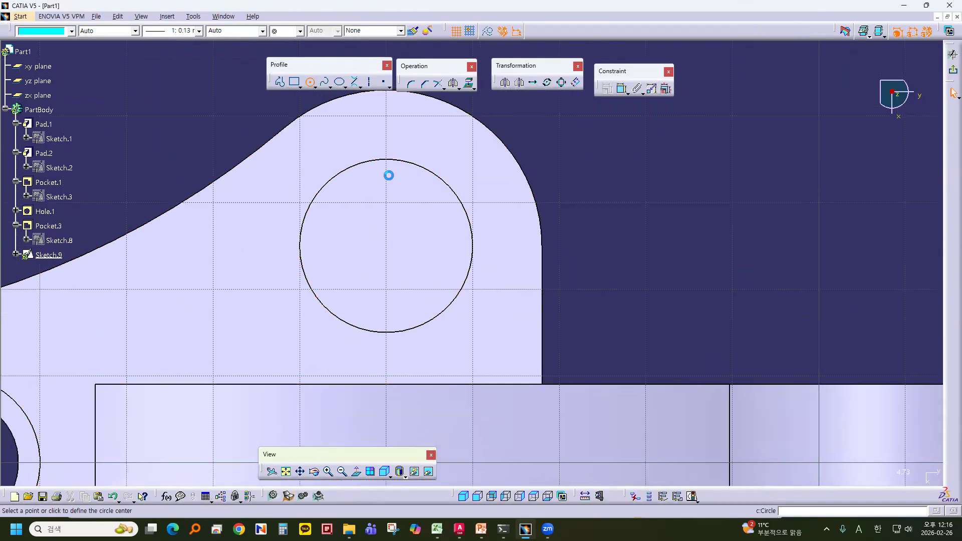
{"action": "left_click", "coordinate": [385, 249]}
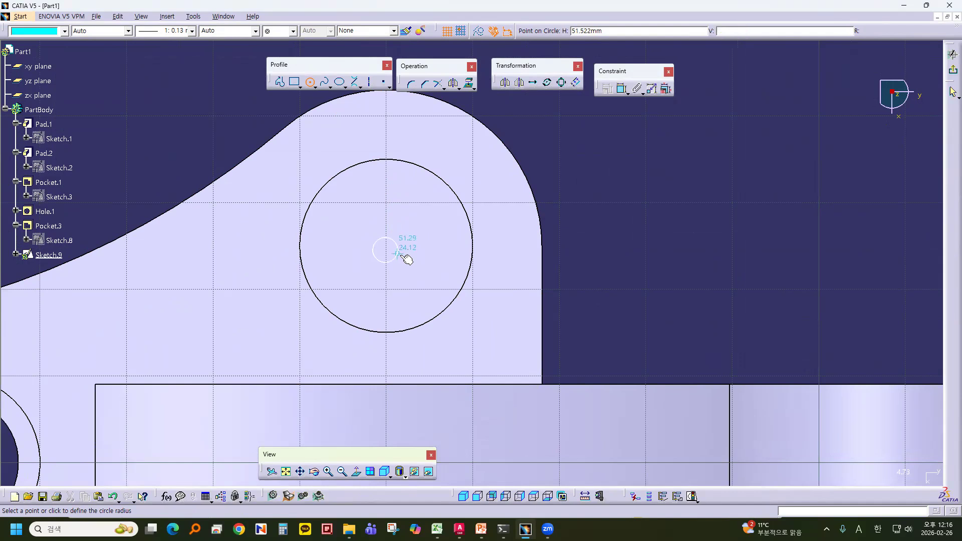
{"action": "left_click", "coordinate": [424, 253]}
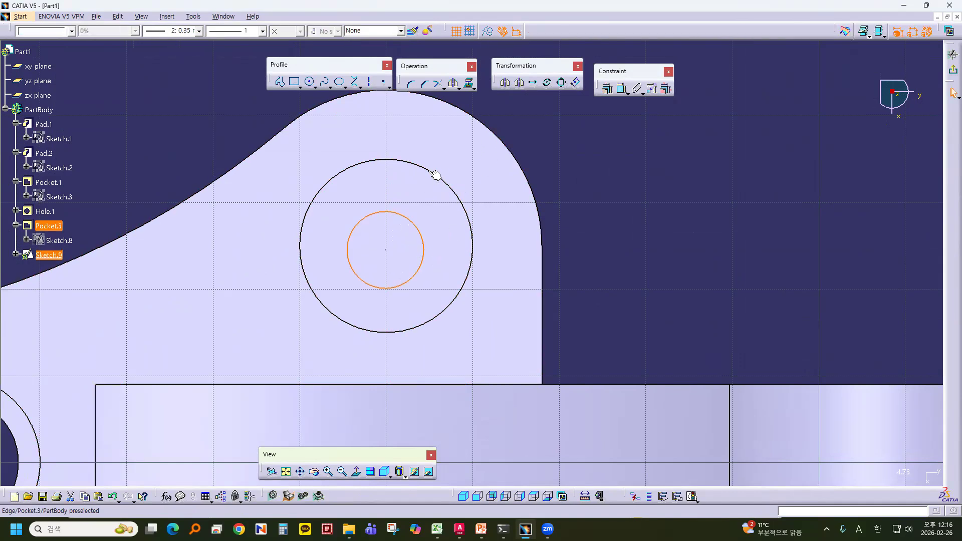
{"action": "left_click", "coordinate": [480, 121], "text": "ctrl"}
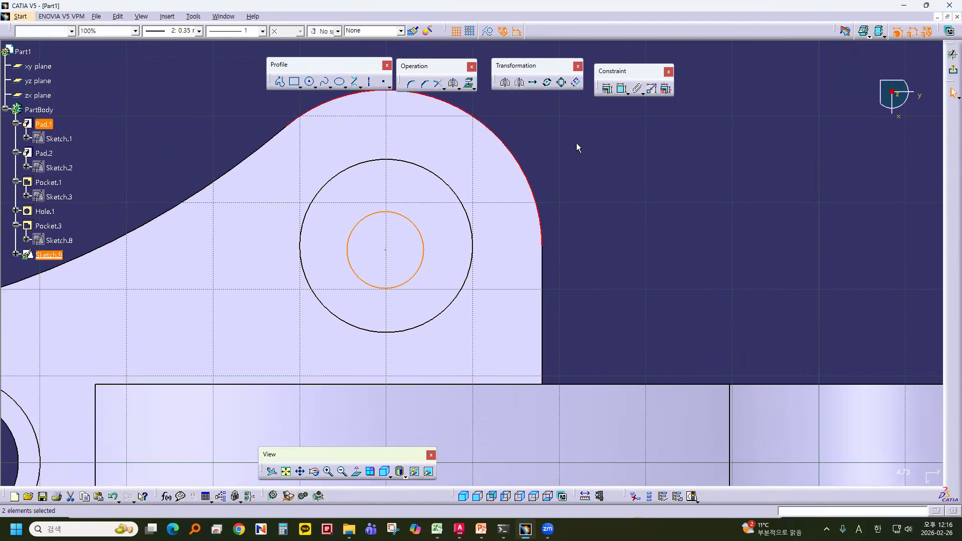
{"action": "left_click", "coordinate": [607, 93]}
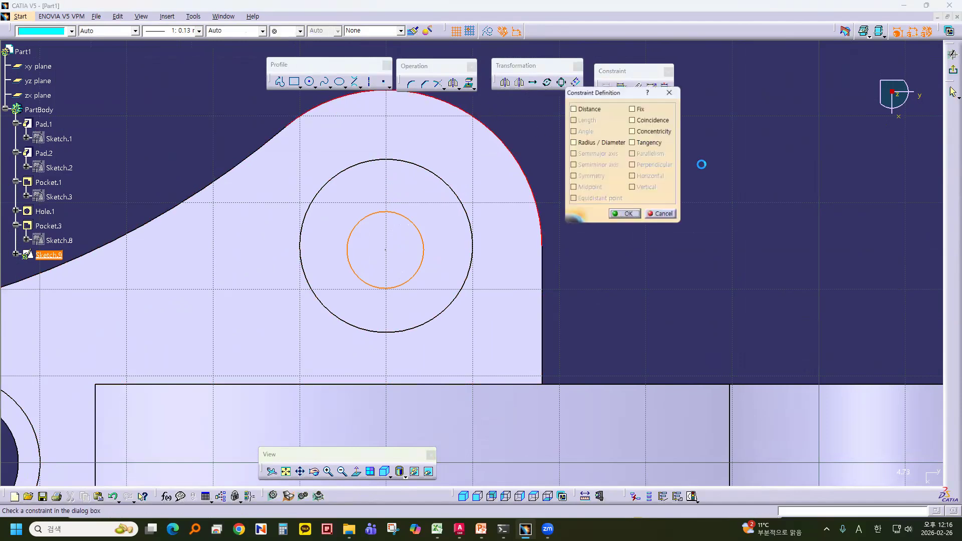
{"action": "left_click", "coordinate": [633, 130]}
{"action": "left_click", "coordinate": [628, 216]}
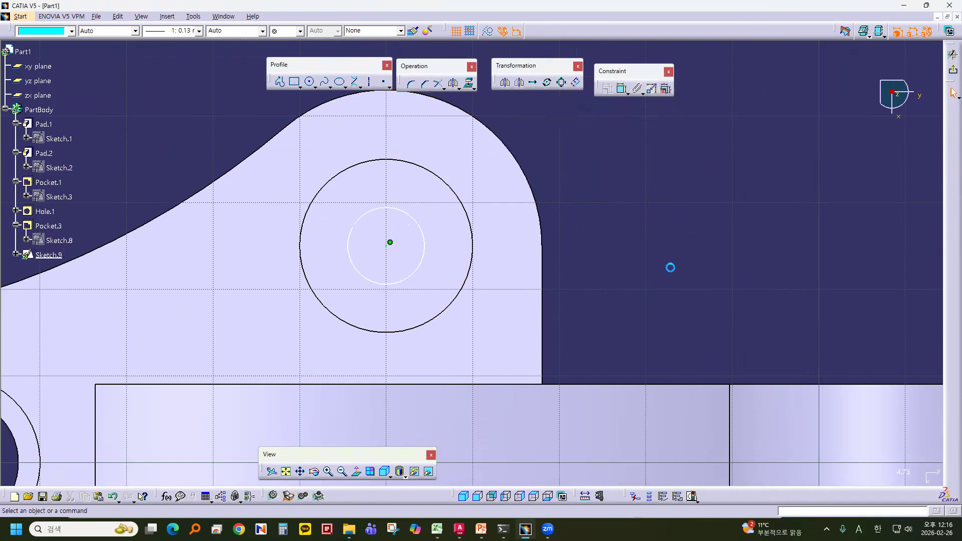
Step: Dimension the diameter of the smaller circle sketched on the pocket floor
{"action": "left_click", "coordinate": [621, 88]}
{"action": "left_click", "coordinate": [420, 229]}
{"action": "left_click", "coordinate": [605, 184]}
{"action": "mouse_move", "coordinate": [745, 254]}
{"action": "middle_mouse_down"}
{"action": "mouse_move", "coordinate": [808, 209]}
{"action": "mouse_move", "coordinate": [748, 232]}
{"action": "middle_mouse_up"}
{"action": "left_click", "coordinate": [898, 153]}
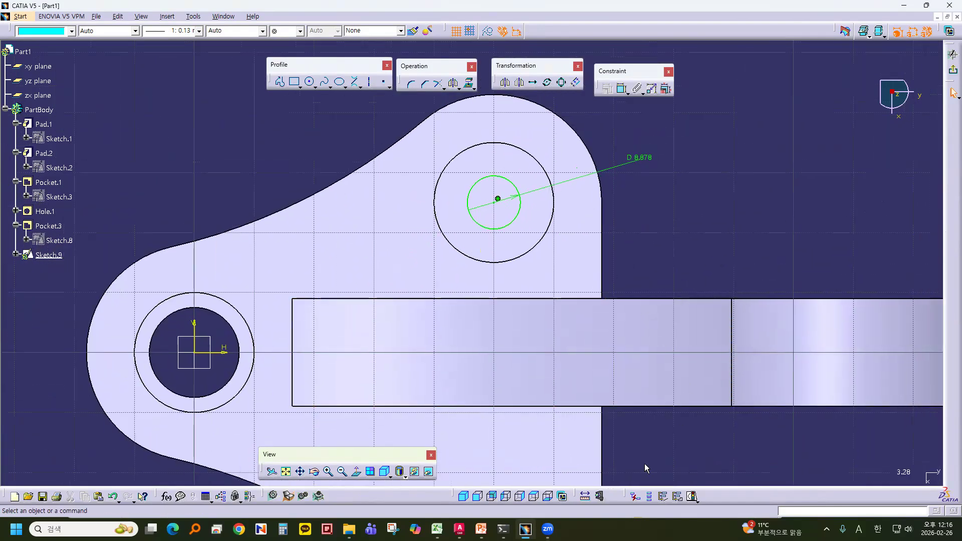
Step: Measure the bore edge of Hole.1 without keeping the measurement, and set the smaller circle's diameter to 15 mm
{"action": "left_click", "coordinate": [600, 496]}
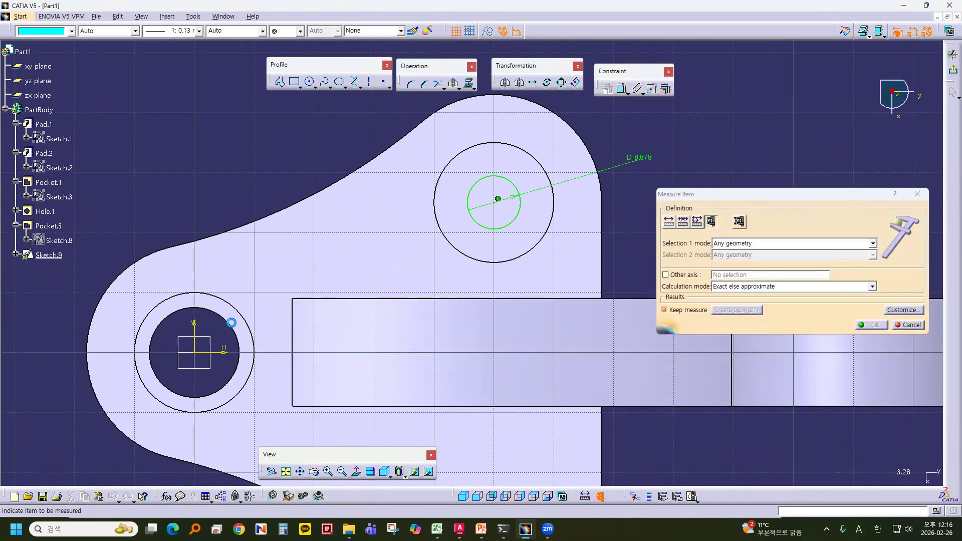
{"action": "left_click", "coordinate": [234, 325]}
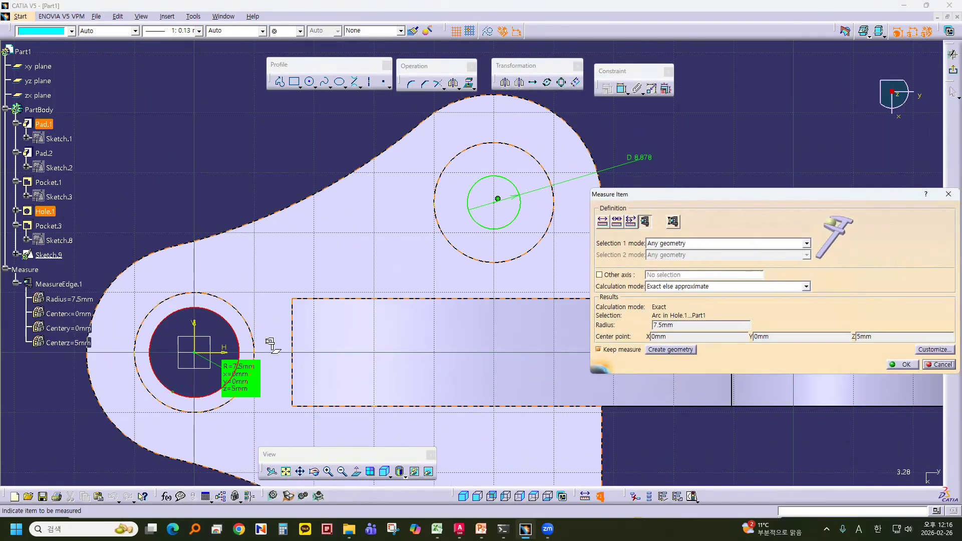
{"action": "left_click", "coordinate": [944, 364]}
{"action": "double_click", "coordinate": [644, 156]}
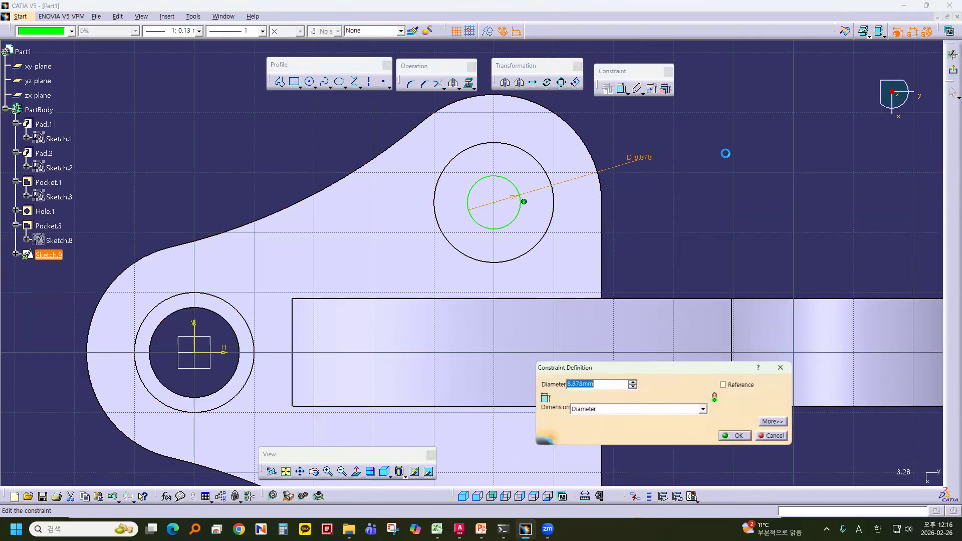
{"action": "type", "text": "15"}
{"action": "key", "text": "Return"}
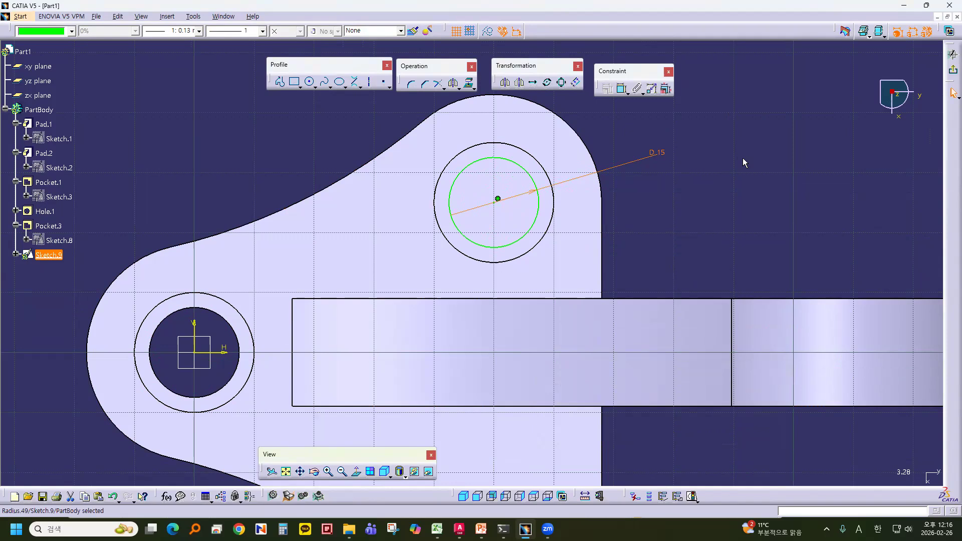
Step: Leave the sketch and cut the circle as a Dimension-type pocket 5 mm deep, with its direction reversed into the plate
{"action": "left_click", "coordinate": [952, 94]}
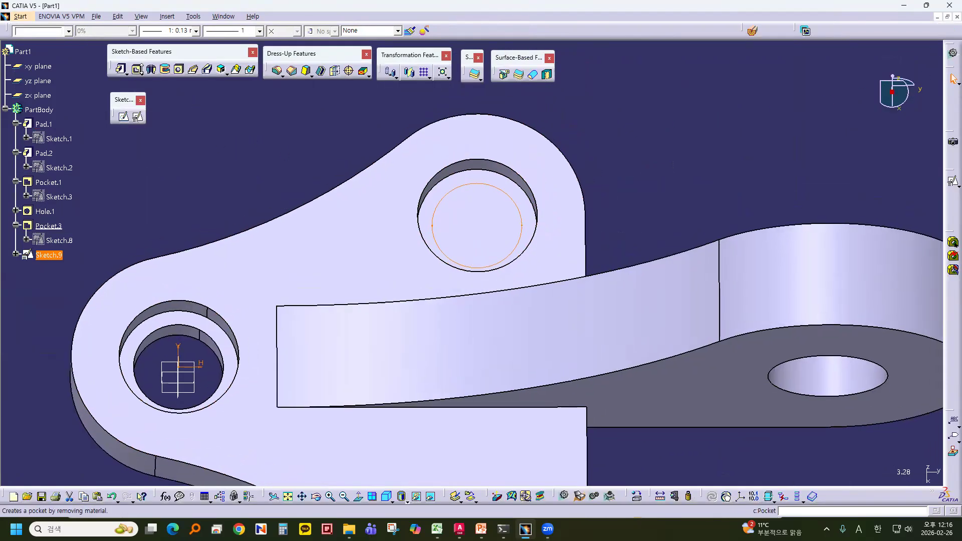
{"action": "left_click", "coordinate": [136, 70]}
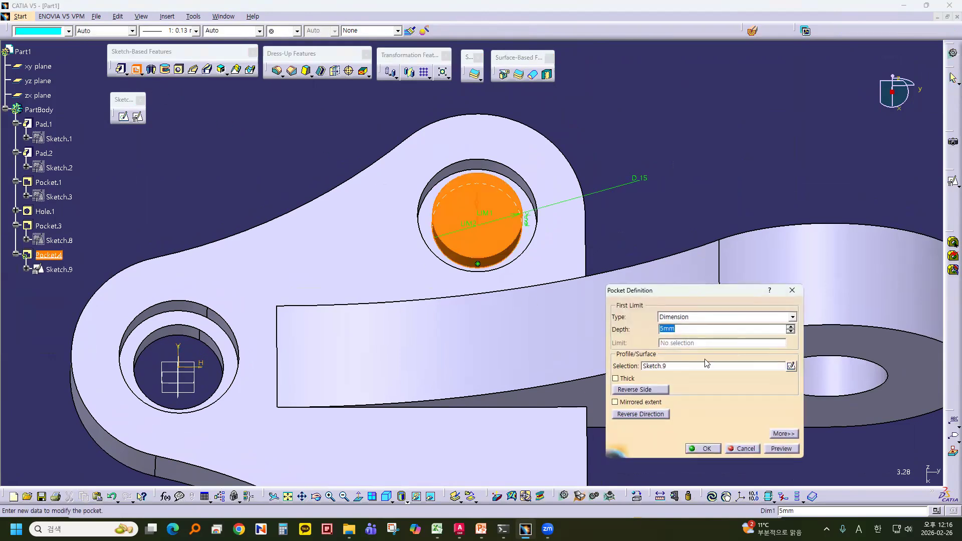
{"action": "middle_click_drag", "start_coordinate": [536, 364], "coordinate": [502, 274]}
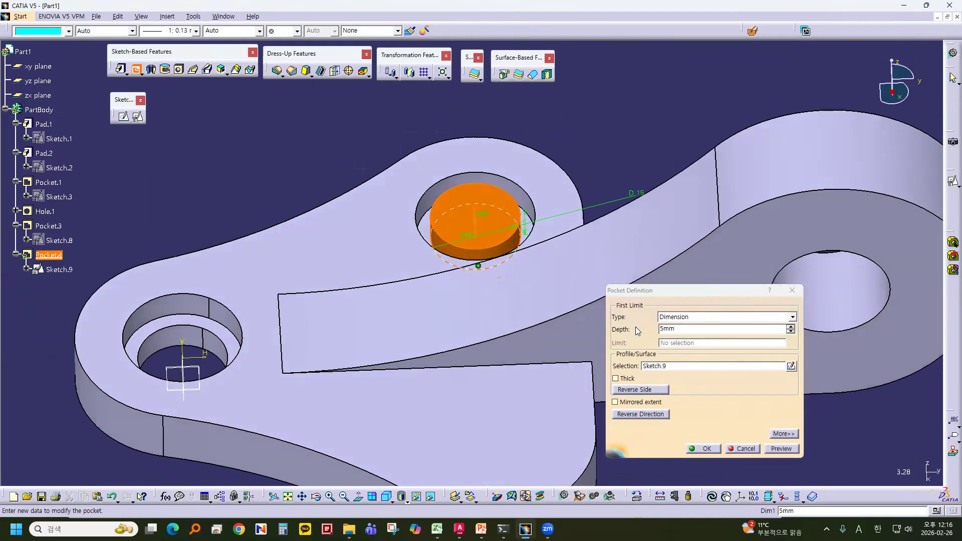
{"action": "left_click", "coordinate": [656, 417]}
{"action": "middle_click_drag", "start_coordinate": [586, 442], "coordinate": [514, 378]}
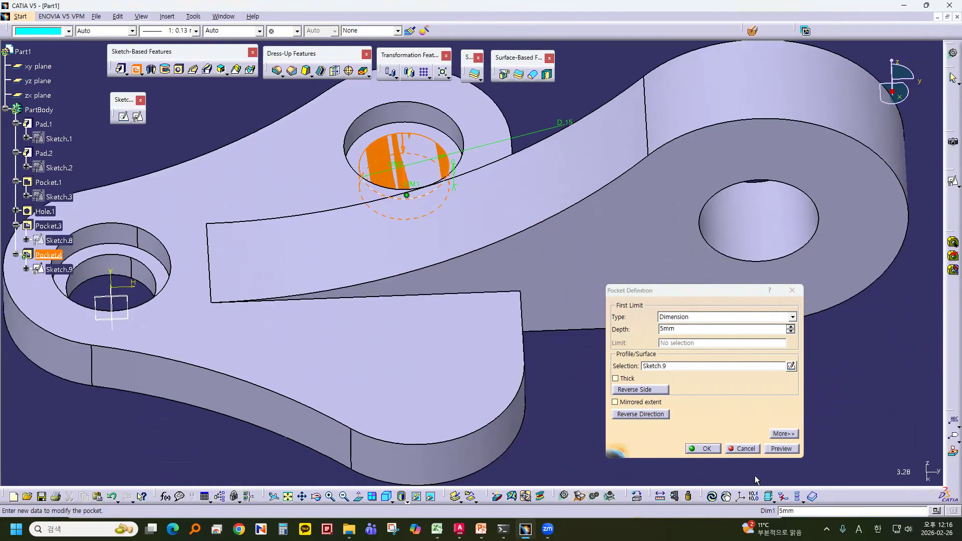
{"action": "left_click", "coordinate": [707, 449]}
{"action": "middle_click_drag", "start_coordinate": [625, 374], "coordinate": [468, 377]}
{"action": "left_click", "coordinate": [432, 340]}
{"action": "middle_click_drag", "start_coordinate": [431, 339], "coordinate": [547, 394]}
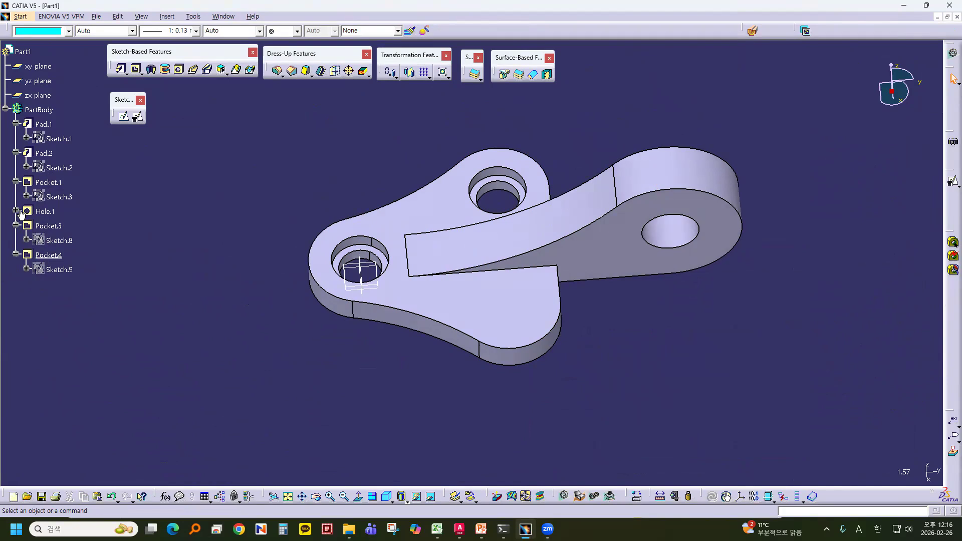
Step: Compare the sketches used by Hole.1 with those under the two stacked pockets, Pocket.3 and Pocket.4
{"action": "left_click", "coordinate": [16, 211]}
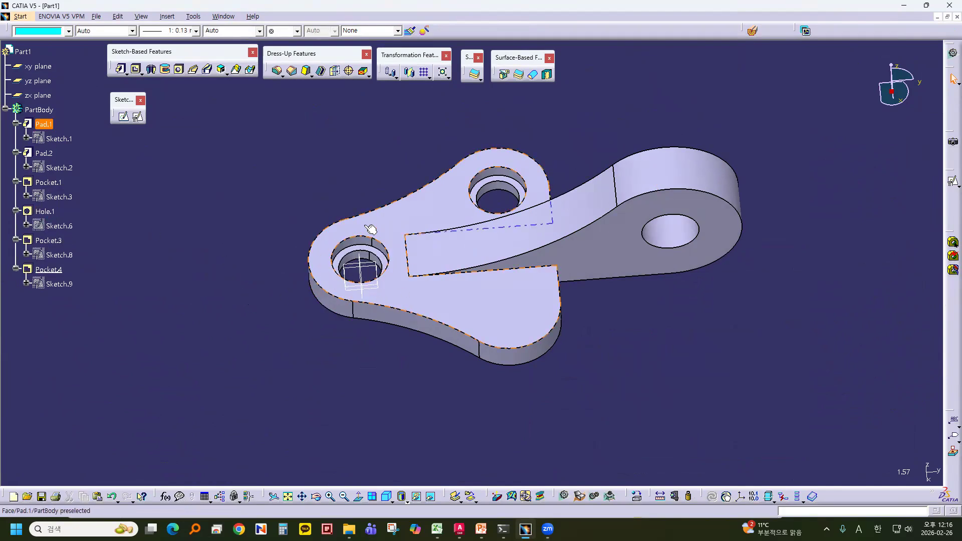
{"action": "left_click", "coordinate": [16, 241]}
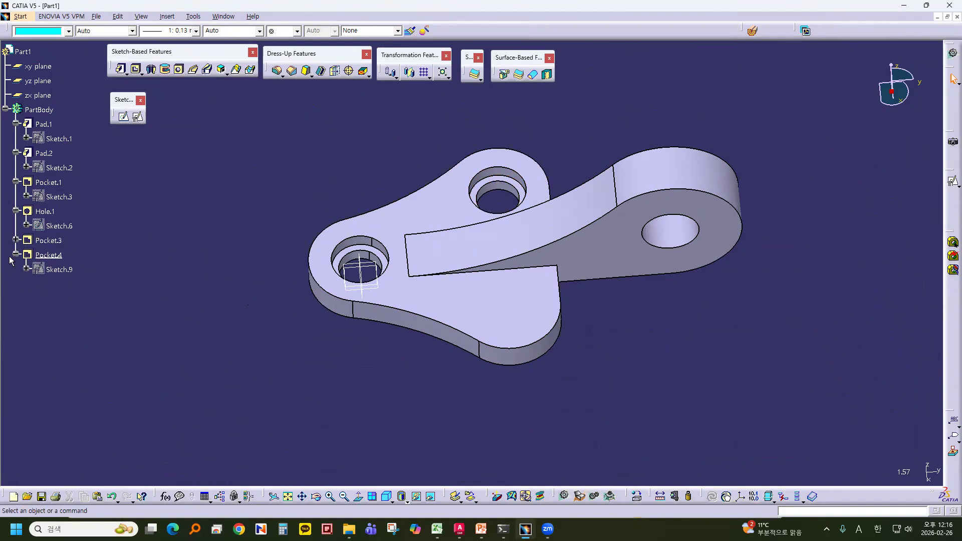
{"action": "left_click", "coordinate": [15, 256]}
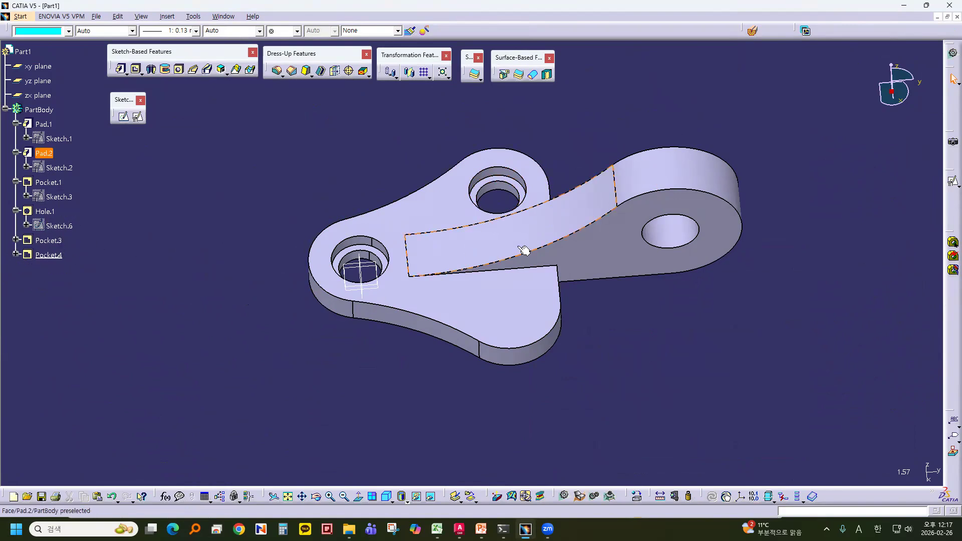
{"action": "left_click", "coordinate": [15, 241]}
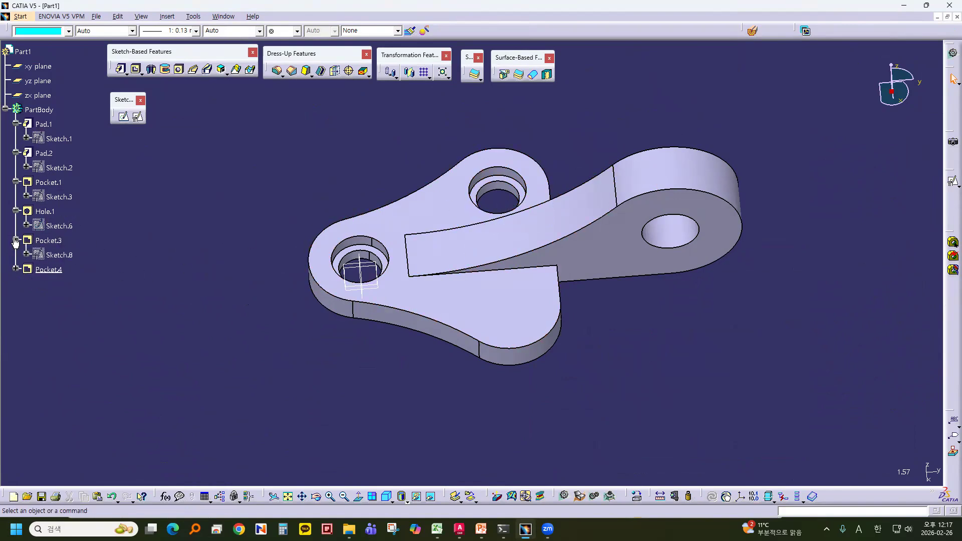
{"action": "left_click", "coordinate": [15, 270]}
{"action": "left_click", "coordinate": [16, 240]}
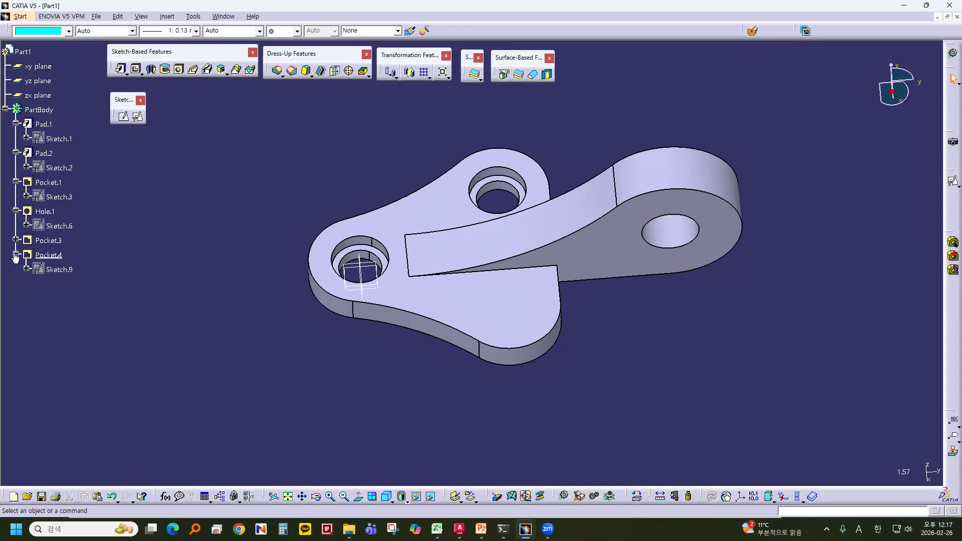
{"action": "left_click", "coordinate": [16, 255]}
{"action": "middle_click_drag", "start_coordinate": [369, 376], "coordinate": [459, 348]}
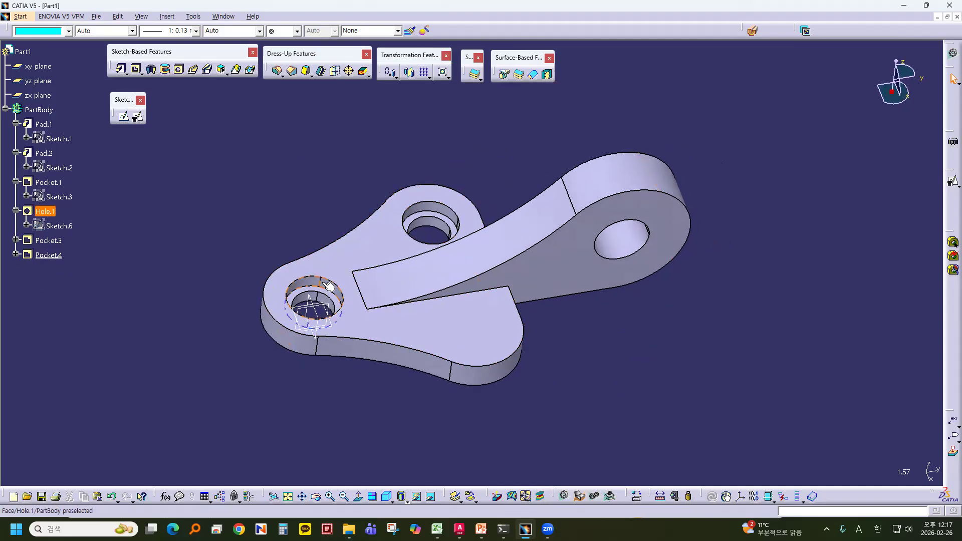
Step: Try the Countersunk and Counterdrilled types in the definition of Hole.1 and cancel the edit
{"action": "double_click", "coordinate": [39, 212]}
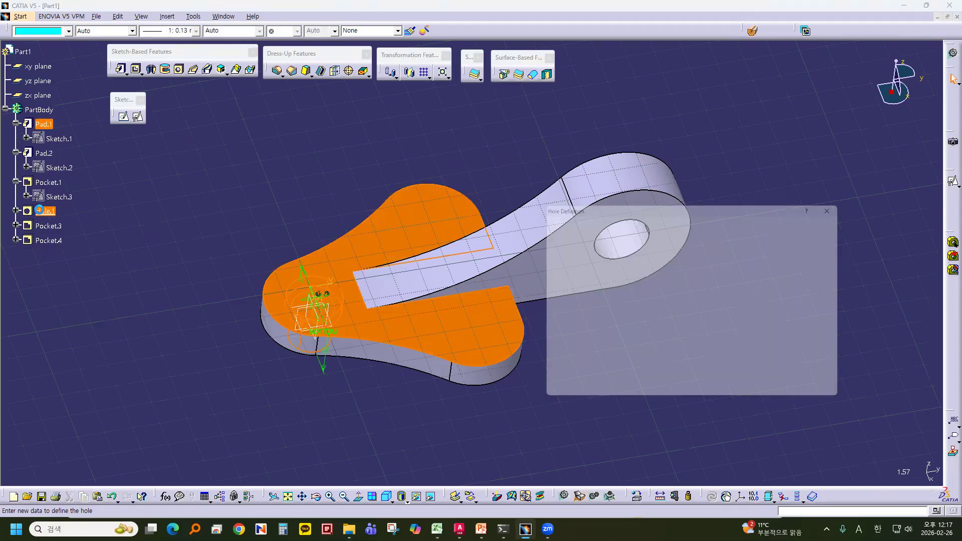
{"action": "left_click", "coordinate": [586, 220]}
{"action": "left_click", "coordinate": [605, 235]}
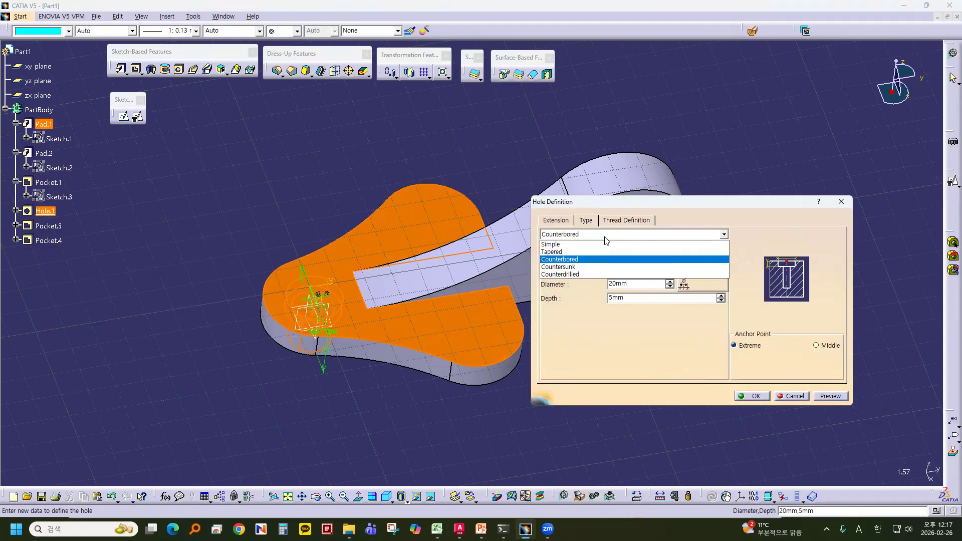
{"action": "left_click", "coordinate": [572, 267]}
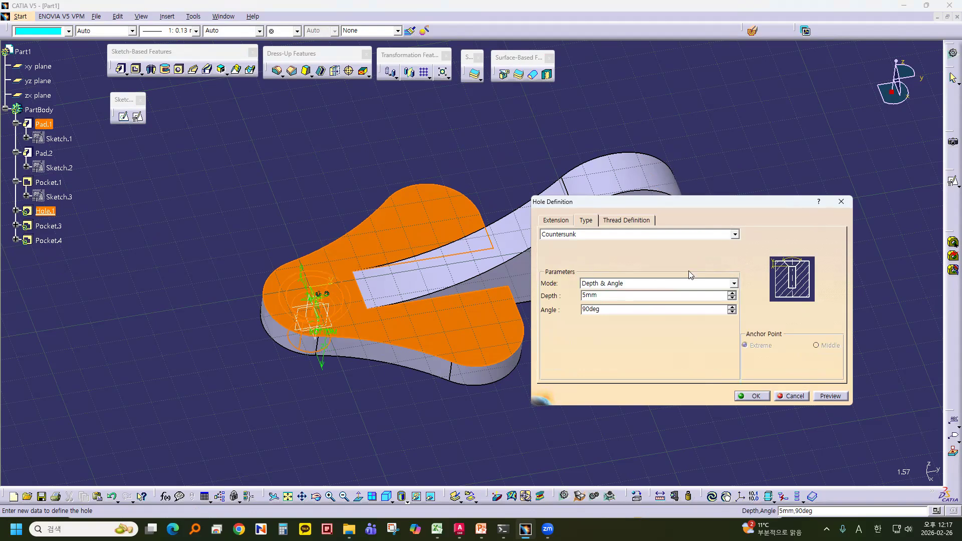
{"action": "left_click", "coordinate": [703, 236]}
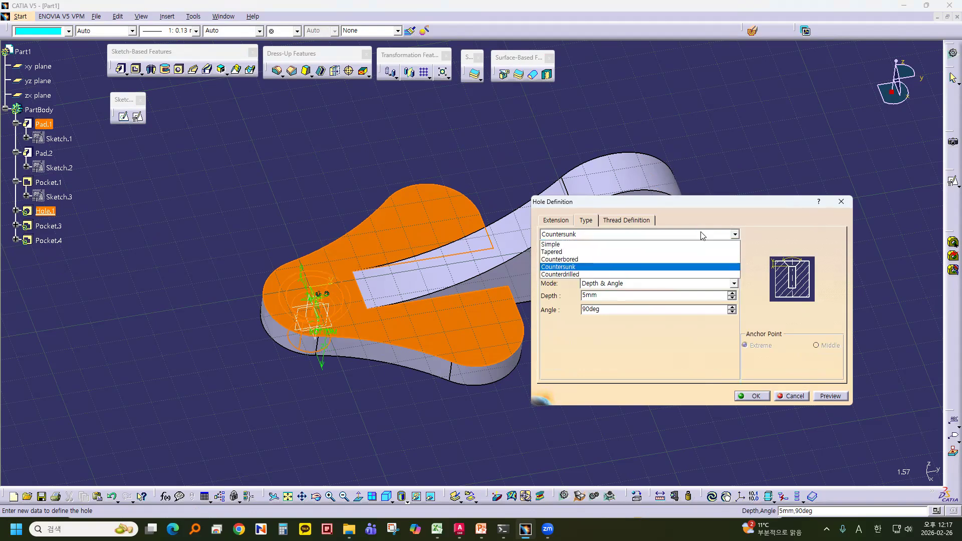
{"action": "left_click", "coordinate": [577, 273]}
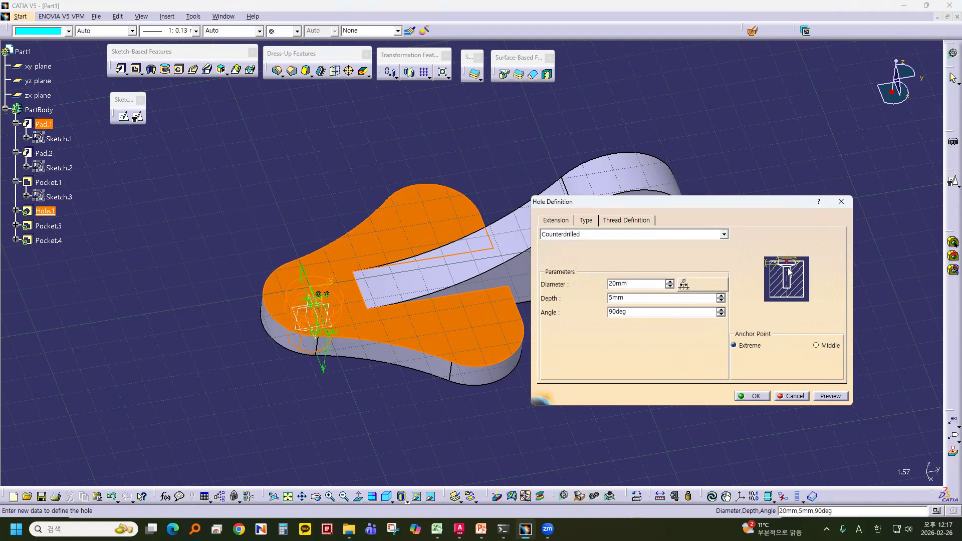
{"action": "left_click", "coordinate": [647, 239]}
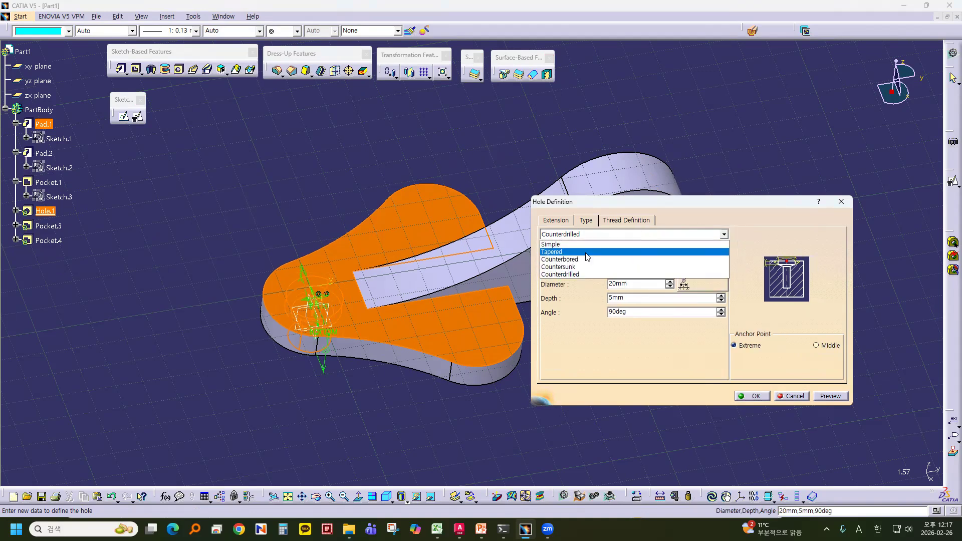
{"action": "left_click", "coordinate": [792, 394]}
{"action": "left_click", "coordinate": [797, 396]}
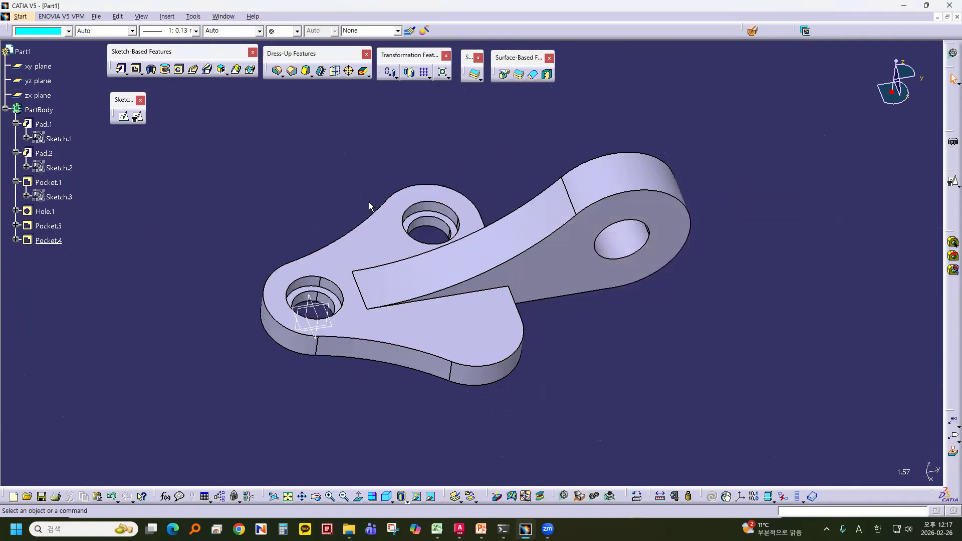
Step: Check the bracket's two-view drawing on the PowerPoint slide and return to the CATIA model
{"action": "left_click", "coordinate": [54, 213]}
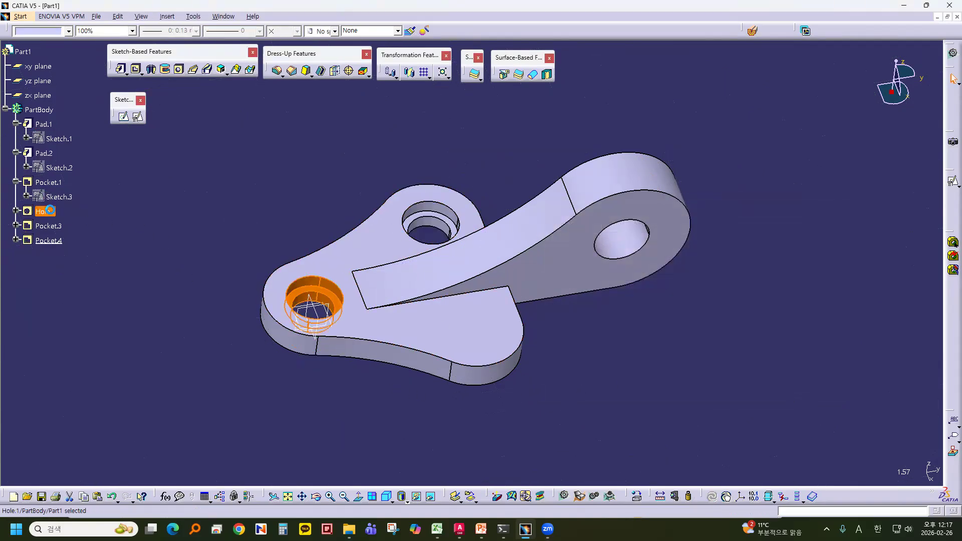
{"action": "left_click", "coordinate": [175, 350]}
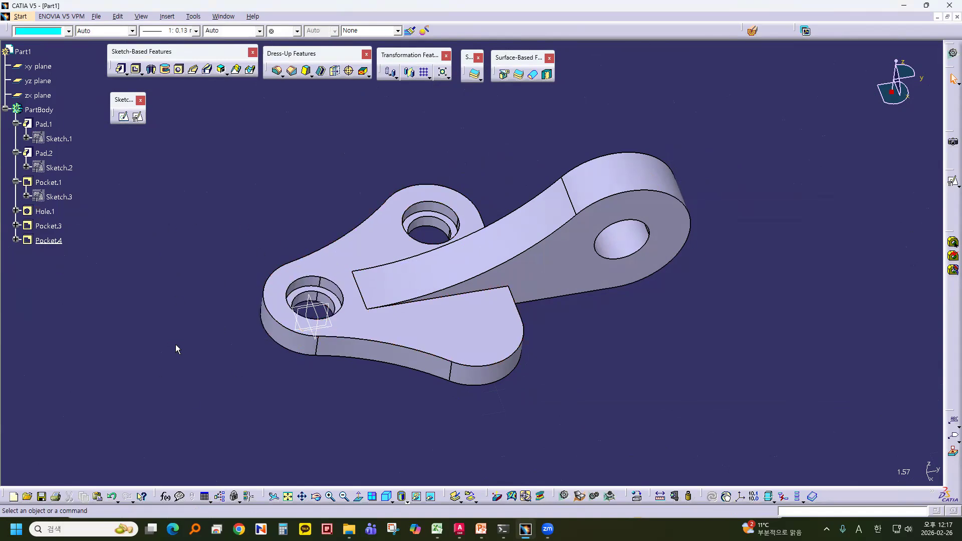
{"action": "middle_click_drag", "start_coordinate": [680, 345], "coordinate": [497, 480]}
{"action": "left_click", "coordinate": [481, 529]}
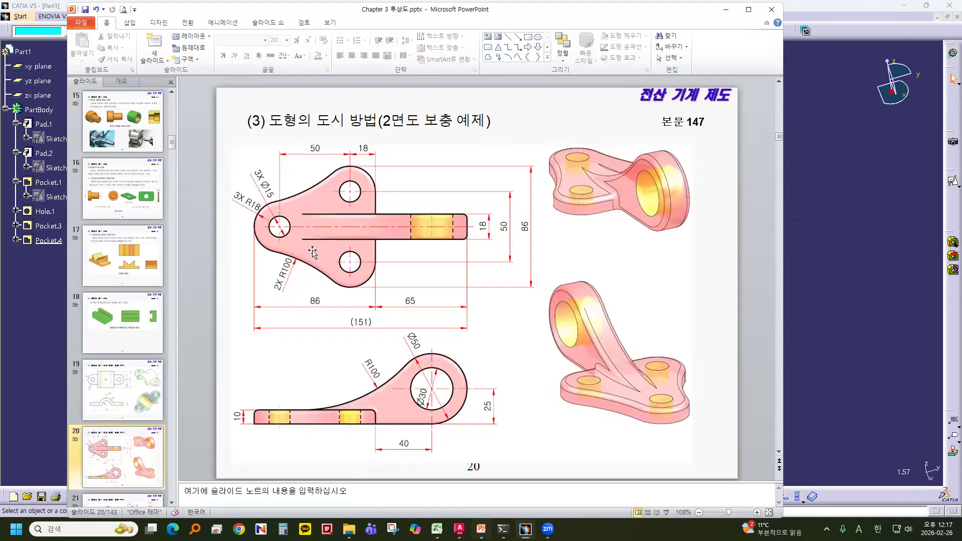
{"action": "left_click", "coordinate": [855, 243]}
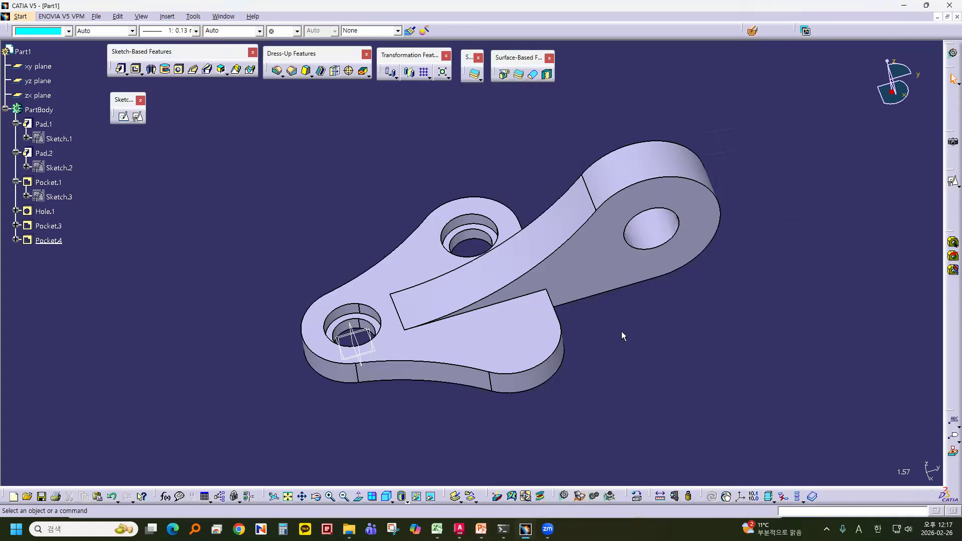
{"action": "mouse_move", "coordinate": [219, 248]}
{"action": "middle_mouse_down"}
{"action": "mouse_move", "coordinate": [168, 286]}
{"action": "mouse_move", "coordinate": [237, 243]}
{"action": "middle_mouse_up"}
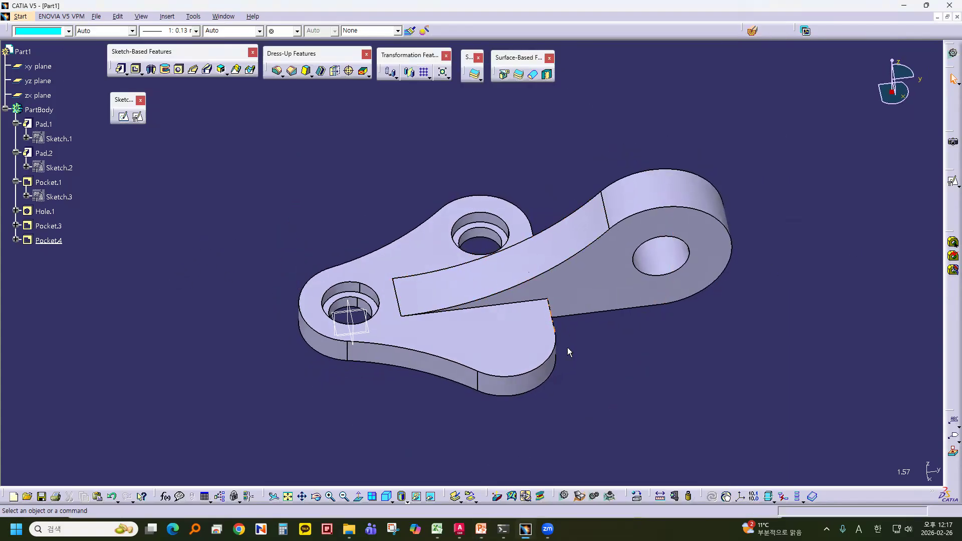
{"action": "middle_click_drag", "start_coordinate": [603, 381], "coordinate": [593, 391]}
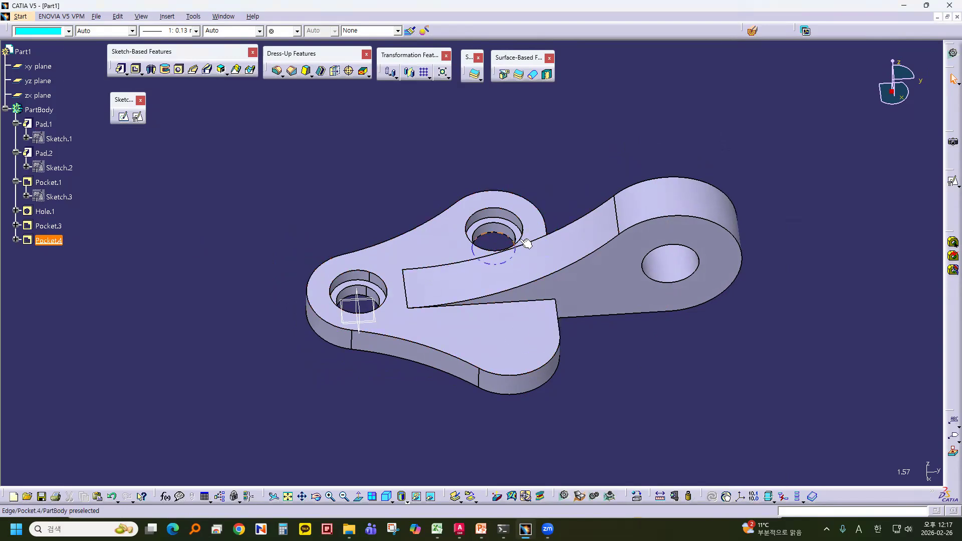
Step: Open Sketch.8 of Pocket.3 to examine its circle and leave it without editing
{"action": "left_click", "coordinate": [16, 226]}
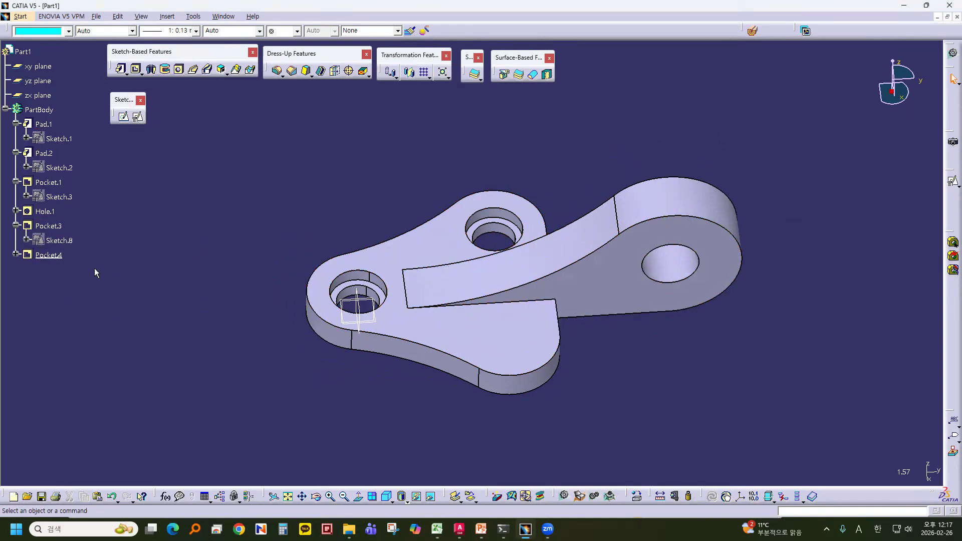
{"action": "double_click", "coordinate": [59, 240]}
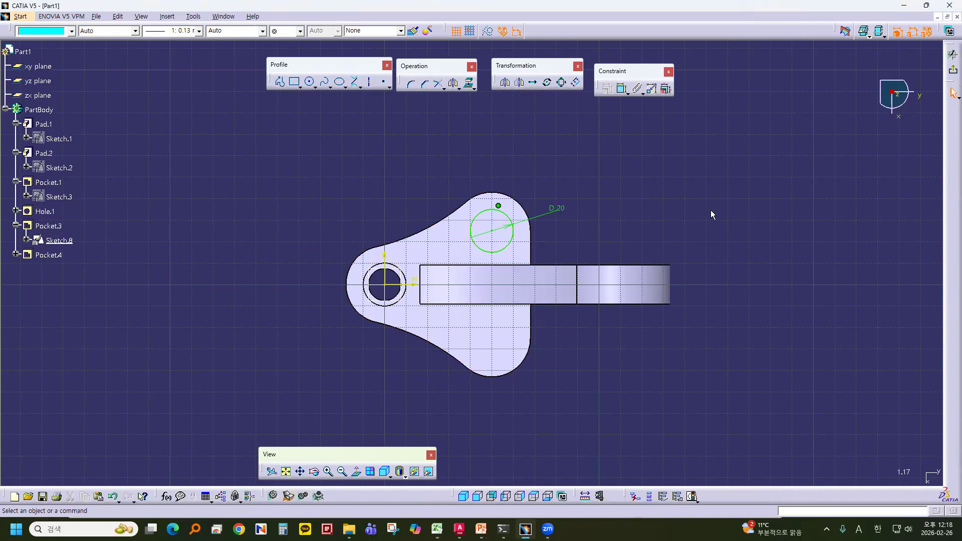
{"action": "left_click", "coordinate": [952, 94]}
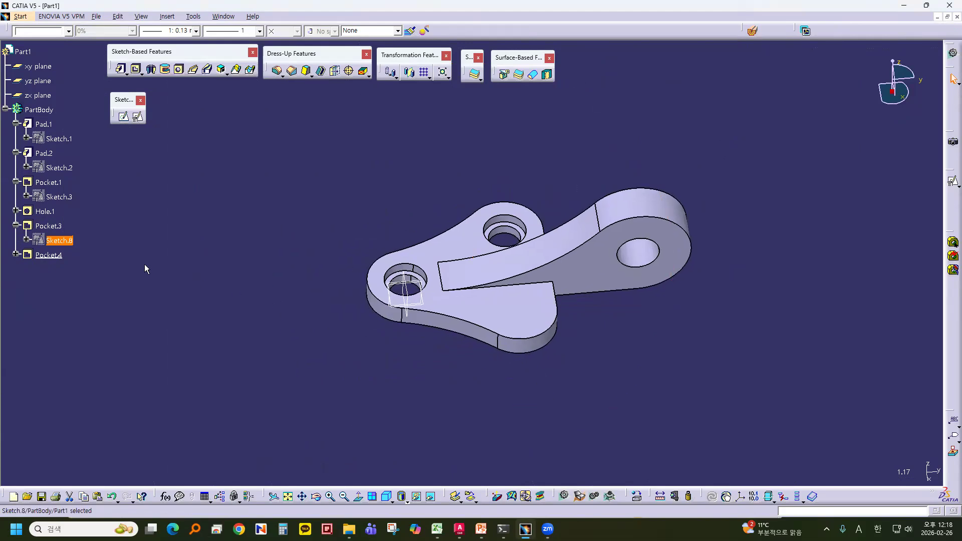
{"action": "left_click", "coordinate": [16, 227]}
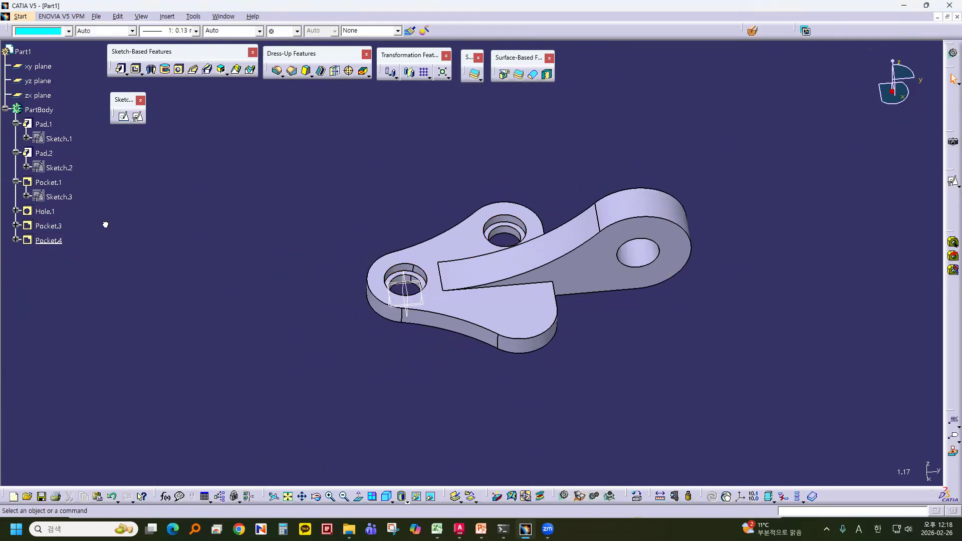
Step: Mirror Pocket.3 about the yz plane onto the opposite base lobe
{"action": "left_click", "coordinate": [56, 227]}
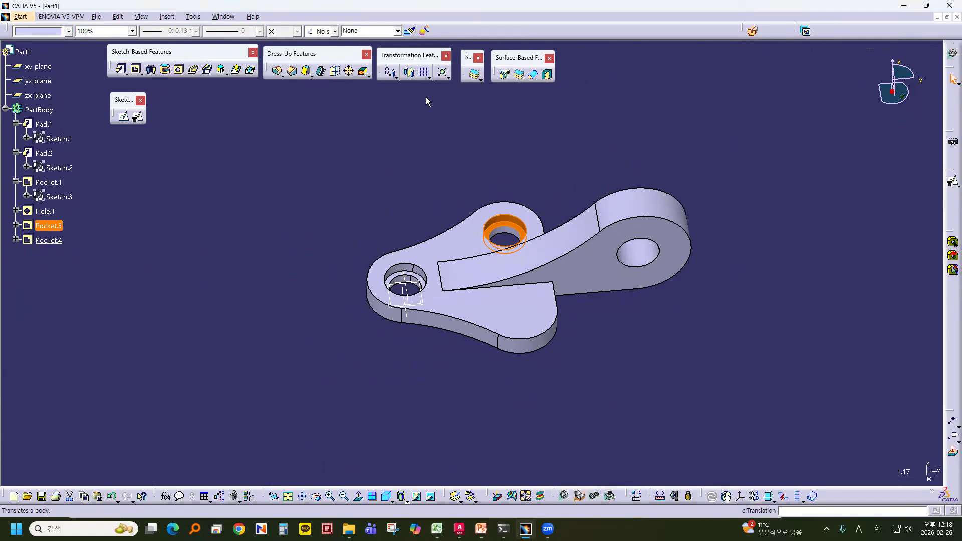
{"action": "left_click", "coordinate": [409, 73]}
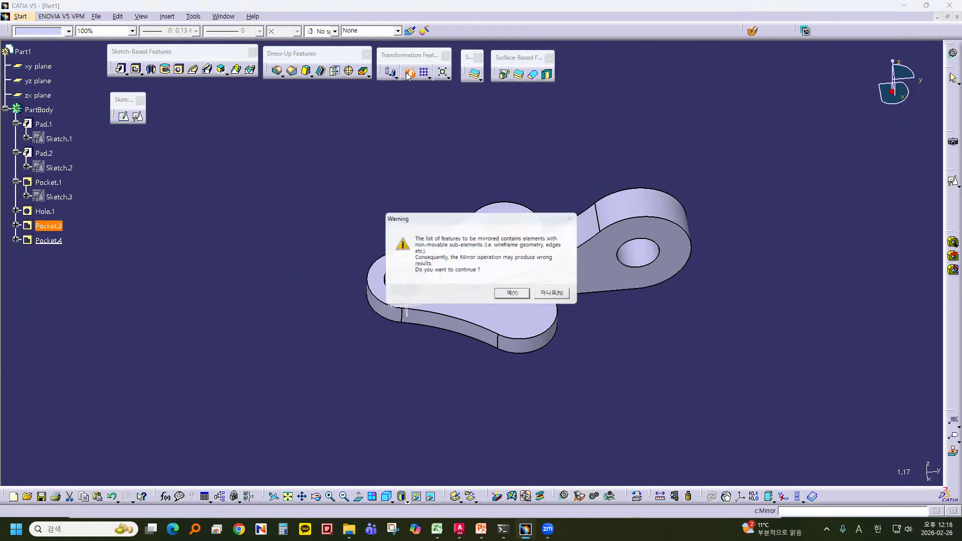
{"action": "left_click", "coordinate": [513, 298]}
{"action": "middle_click_drag", "start_coordinate": [432, 372], "coordinate": [476, 407]}
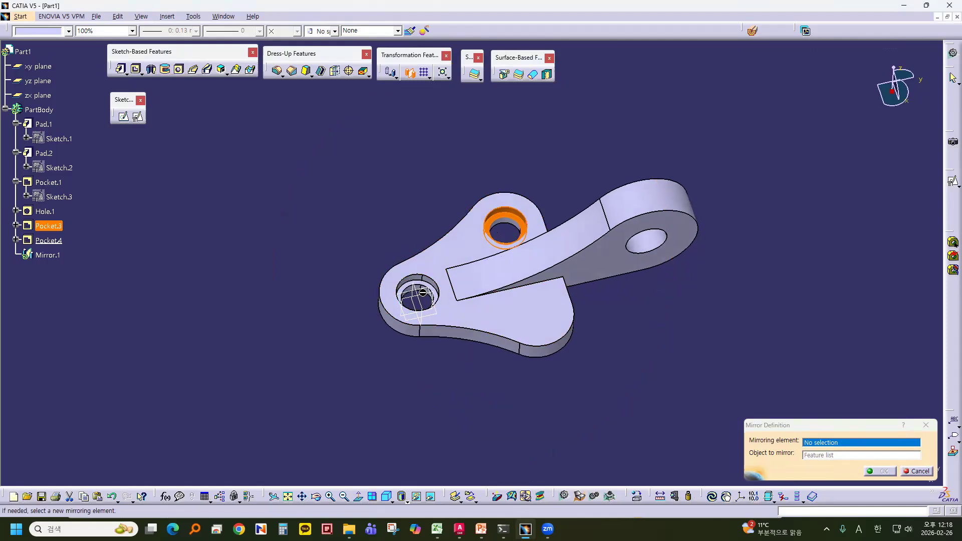
{"action": "left_click", "coordinate": [434, 301]}
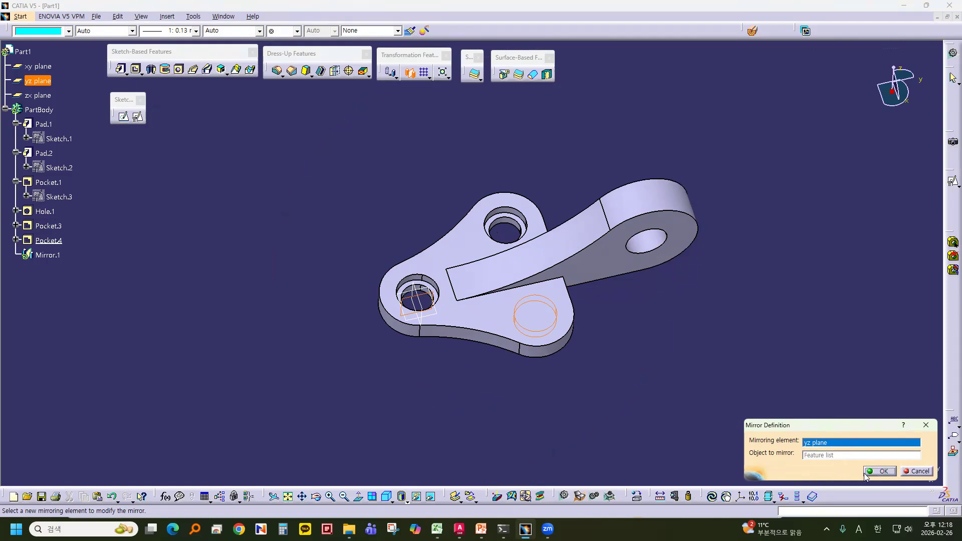
{"action": "left_click", "coordinate": [882, 472]}
{"action": "left_click", "coordinate": [681, 386]}
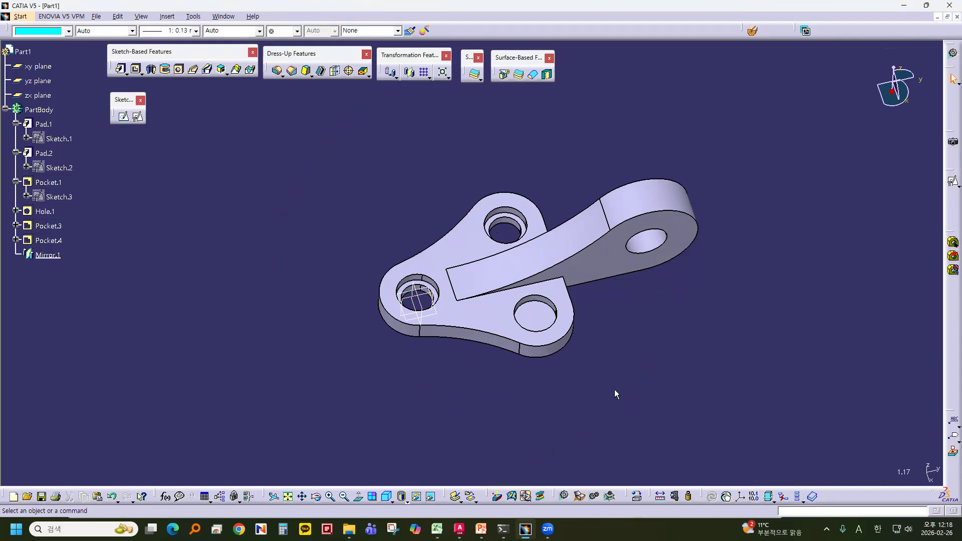
Step: Mirror Pocket.4 about the yz plane to finish the counterbore on the opposite lobe
{"action": "left_click", "coordinate": [48, 242]}
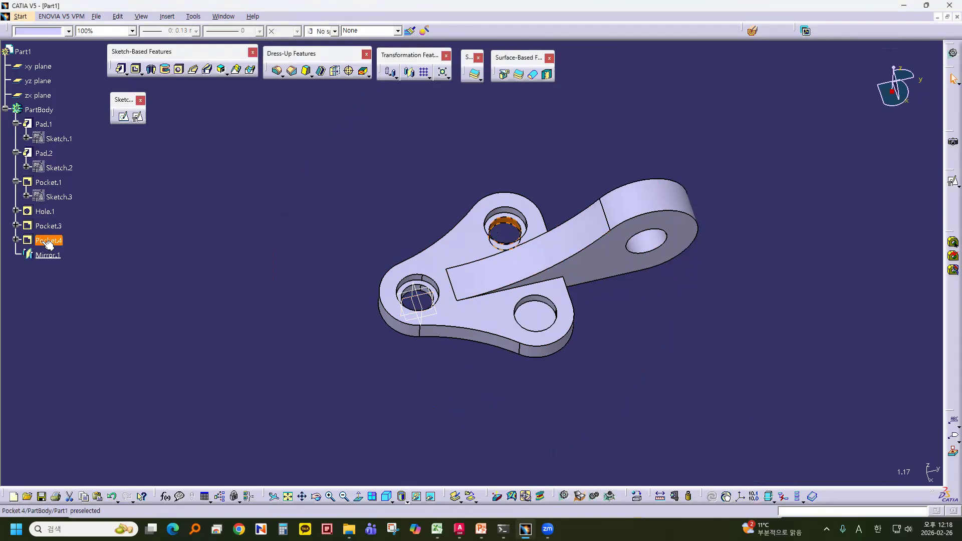
{"action": "left_click", "coordinate": [413, 73]}
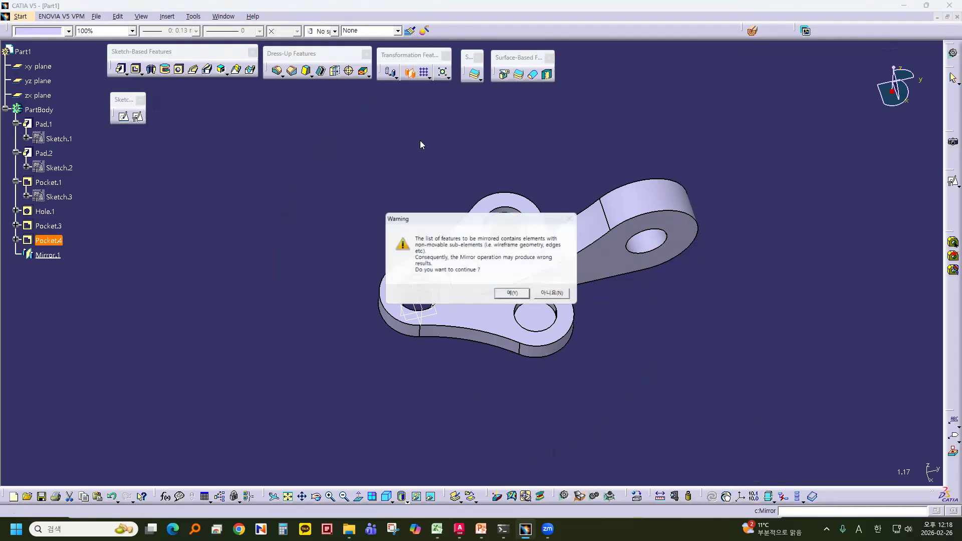
{"action": "left_click", "coordinate": [514, 295]}
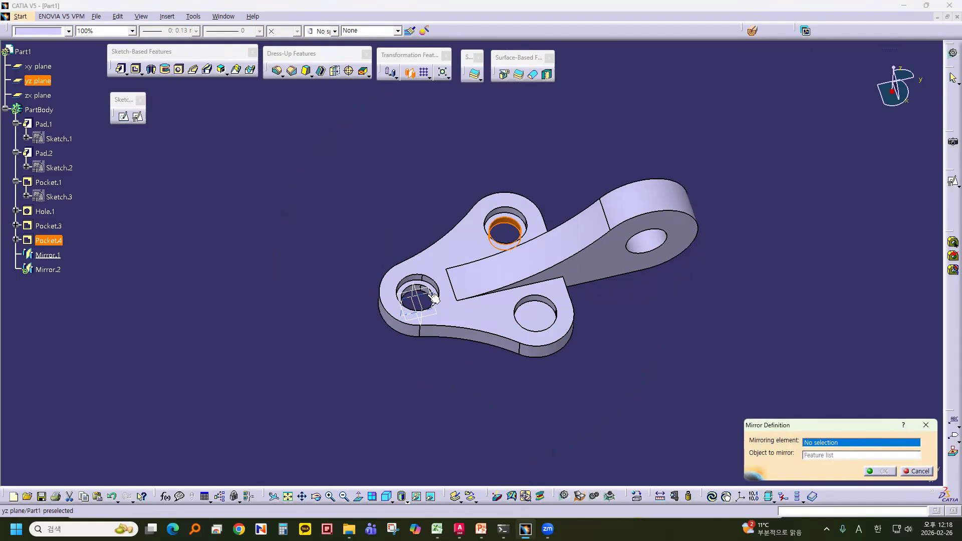
{"action": "left_click", "coordinate": [433, 296]}
{"action": "left_click", "coordinate": [876, 471]}
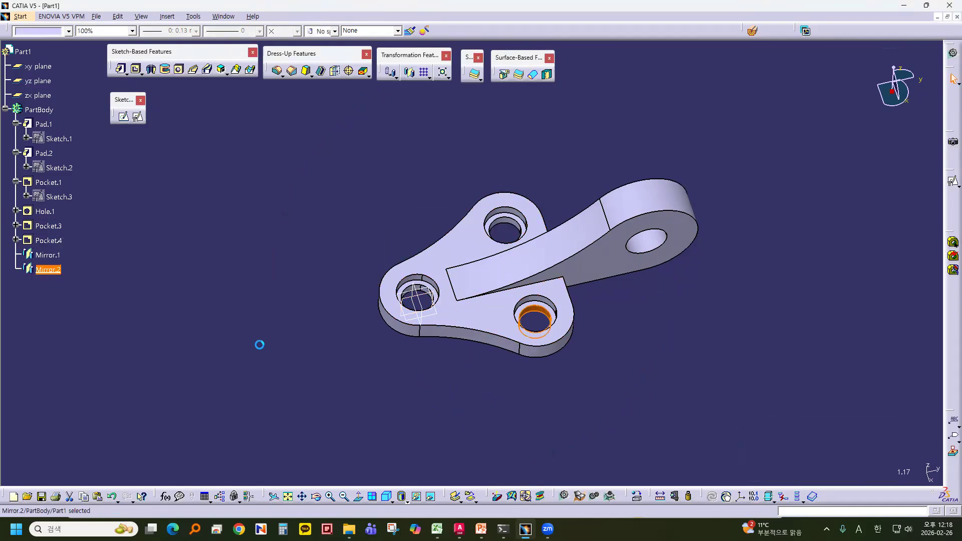
{"action": "middle_click_drag", "start_coordinate": [494, 395], "coordinate": [510, 363]}
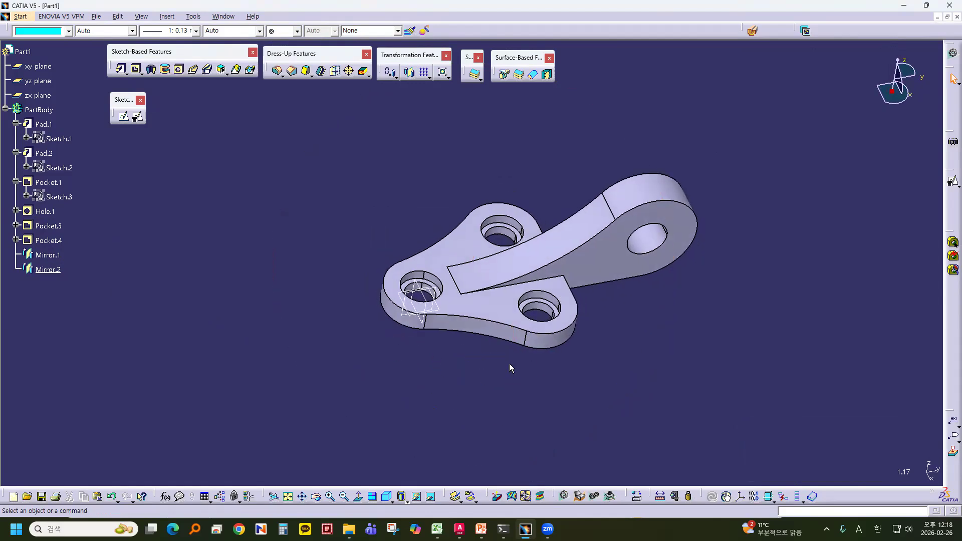
Step: Delete the two separate mirror features, Mirror.2 and Mirror.1
{"action": "left_click", "coordinate": [57, 257]}
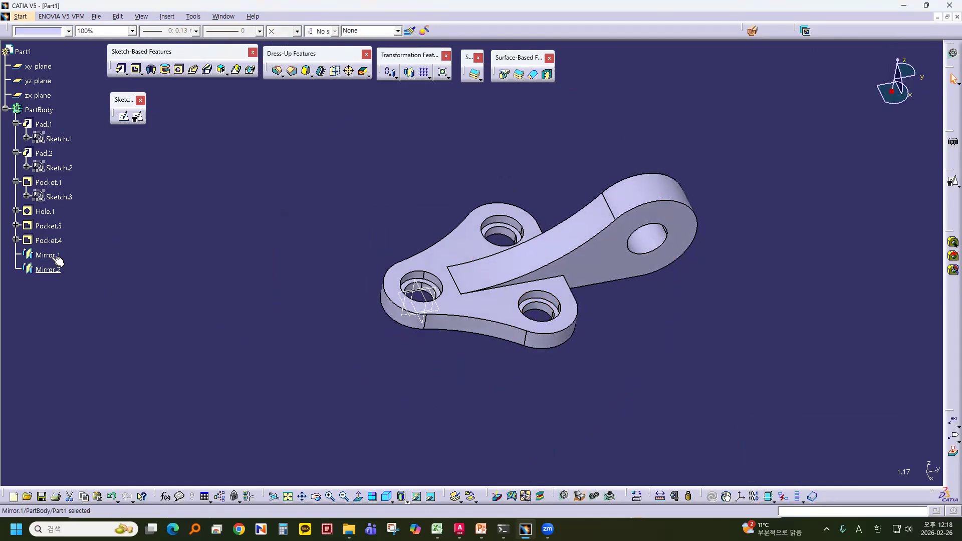
{"action": "left_click", "coordinate": [48, 270]}
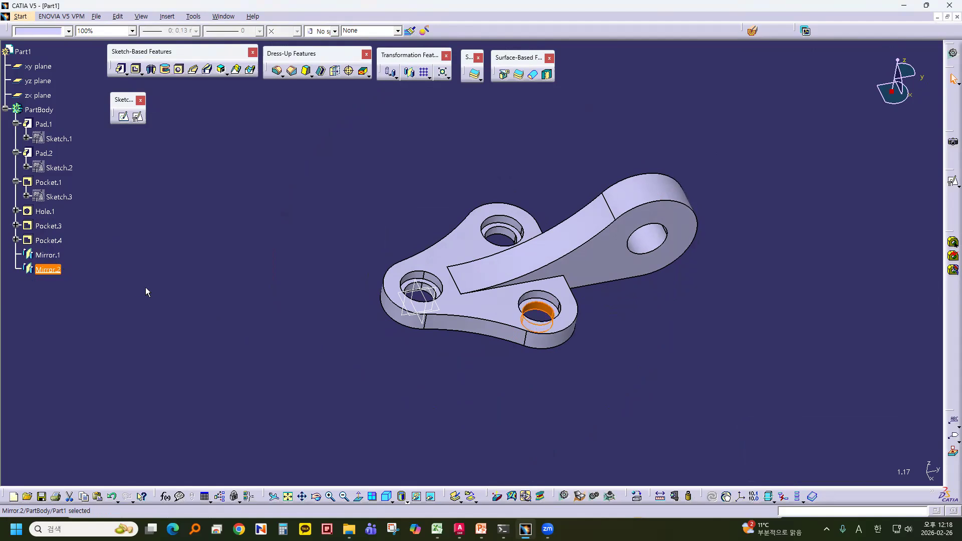
{"action": "key", "text": "Delete"}
{"action": "left_click", "coordinate": [860, 333]}
{"action": "left_click", "coordinate": [50, 256]}
{"action": "key", "text": "Delete"}
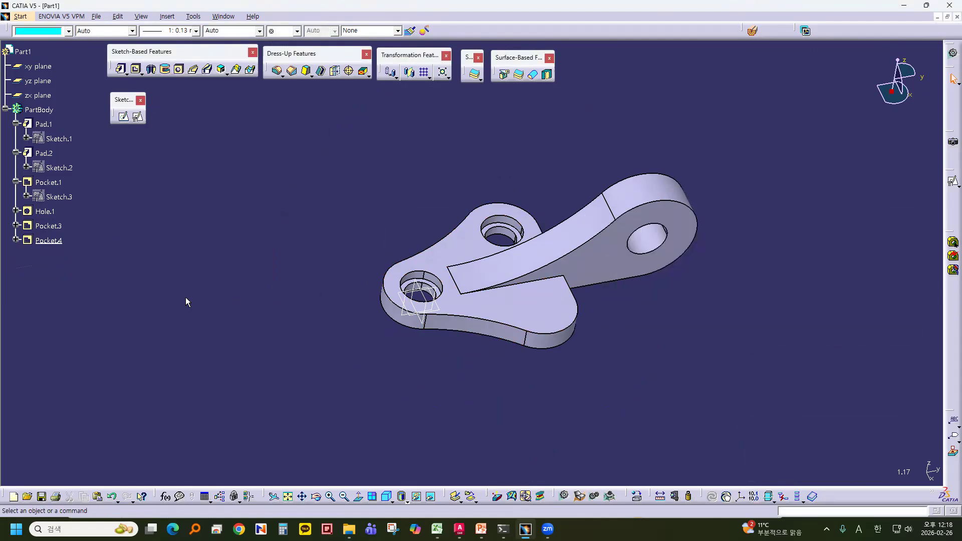
Step: Mirror Pocket.3 and Pocket.4 together in one feature about the yz plane
{"action": "left_click", "coordinate": [47, 227]}
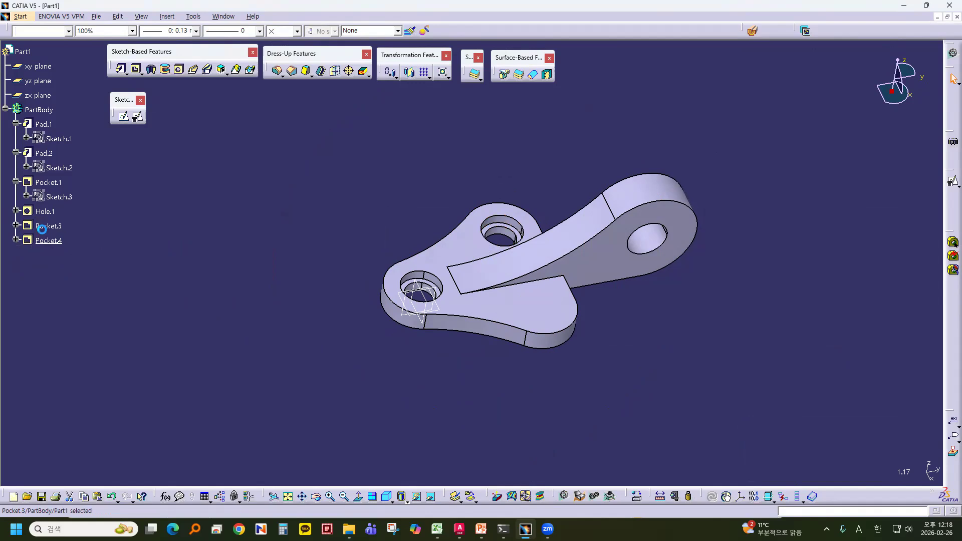
{"action": "left_click", "coordinate": [50, 241], "text": "ctrl"}
{"action": "left_click", "coordinate": [409, 72]}
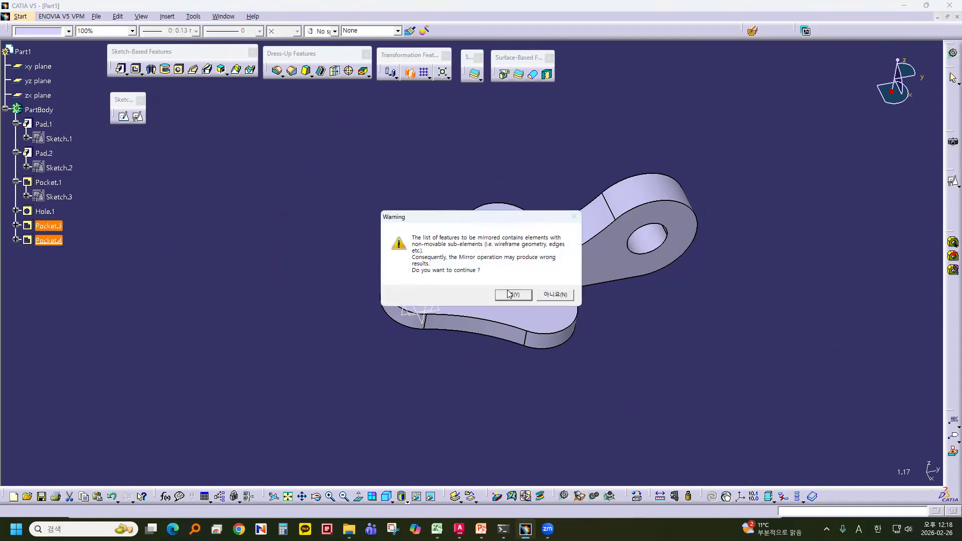
{"action": "left_click", "coordinate": [514, 295]}
{"action": "left_click", "coordinate": [468, 315]}
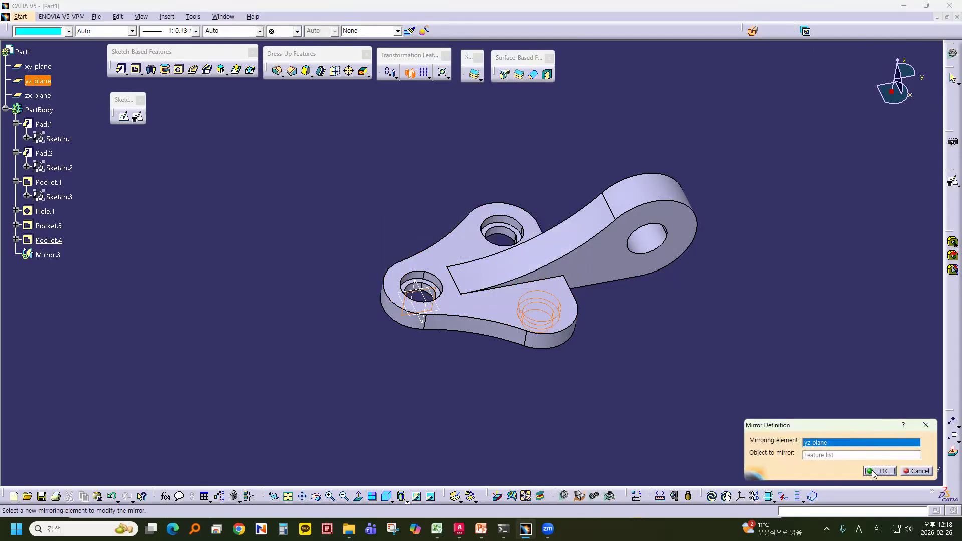
{"action": "left_click", "coordinate": [880, 471]}
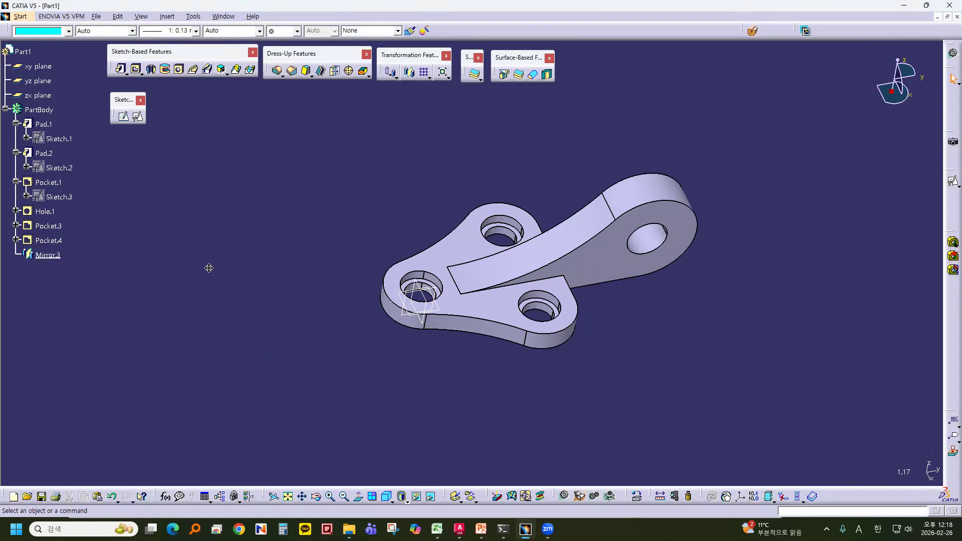
{"action": "middle_click_drag", "start_coordinate": [209, 268], "coordinate": [191, 270]}
Step: Examine the sketch under Hole.1 and the mirrored counterbore on the base
{"action": "double_click", "coordinate": [56, 257]}
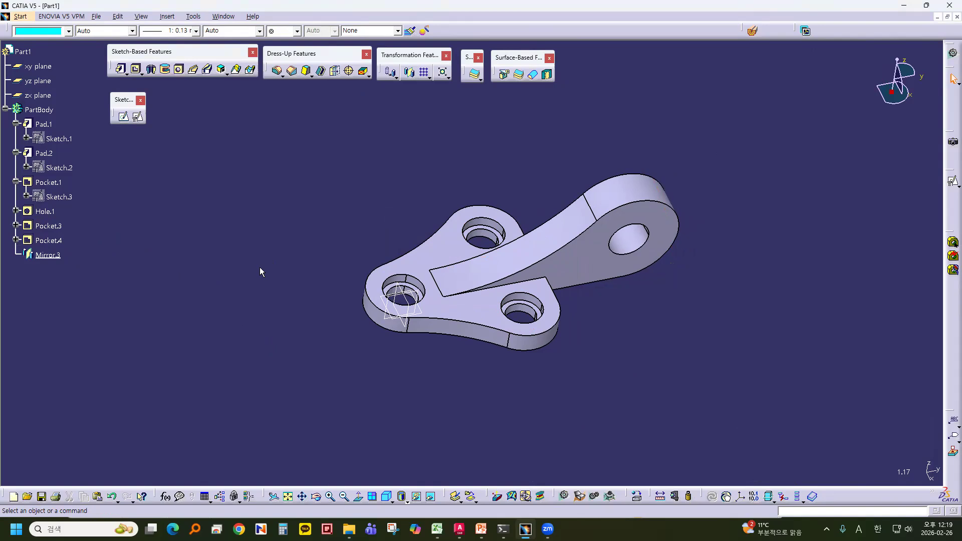
{"action": "left_click", "coordinate": [16, 211]}
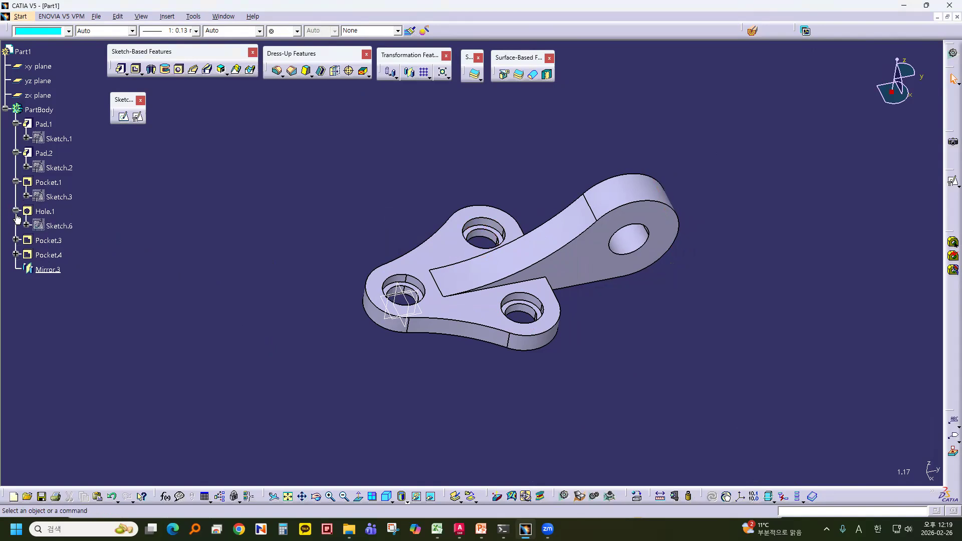
{"action": "left_click", "coordinate": [16, 211]}
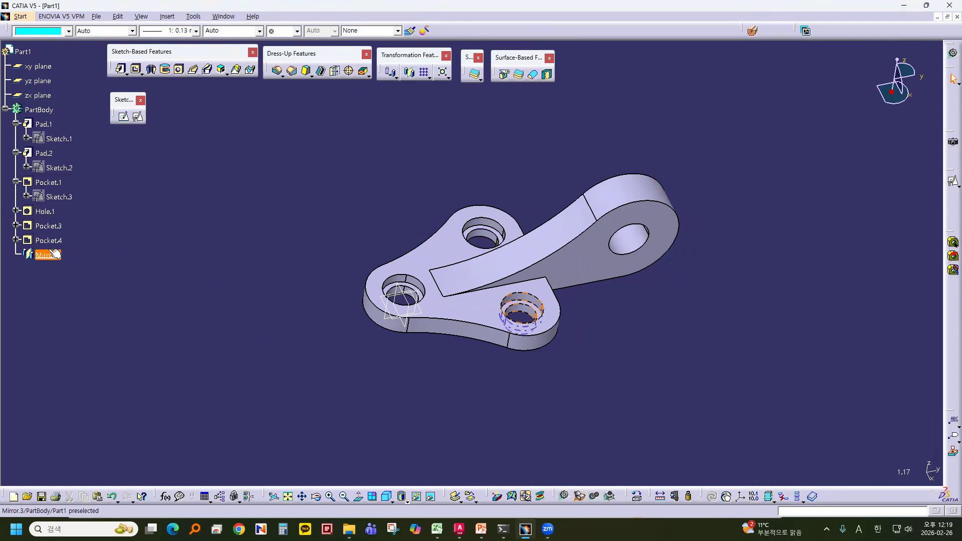
{"action": "middle_click_drag", "start_coordinate": [657, 339], "coordinate": [518, 378]}
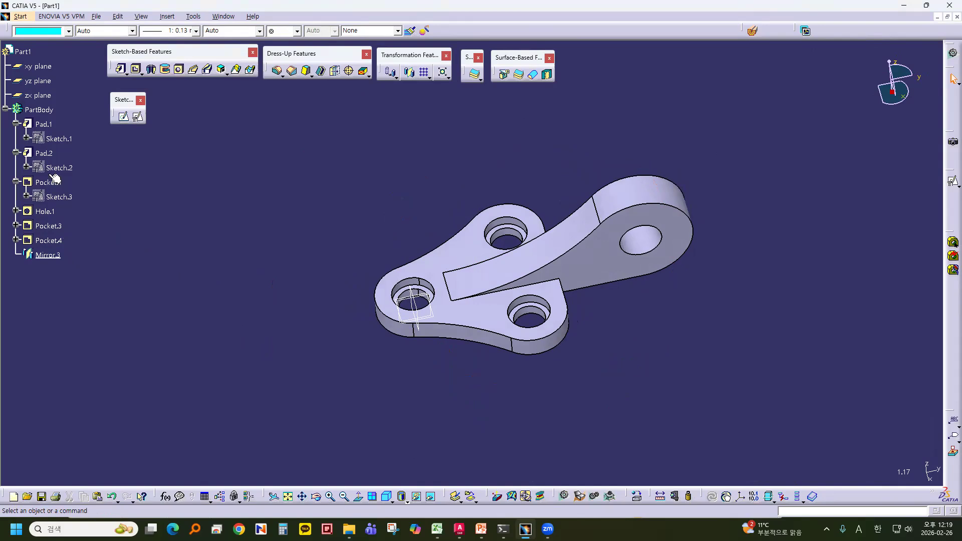
Step: Check the bracket's two-view drawing on the PowerPoint slide and return to the CATIA model
{"action": "left_click", "coordinate": [481, 529]}
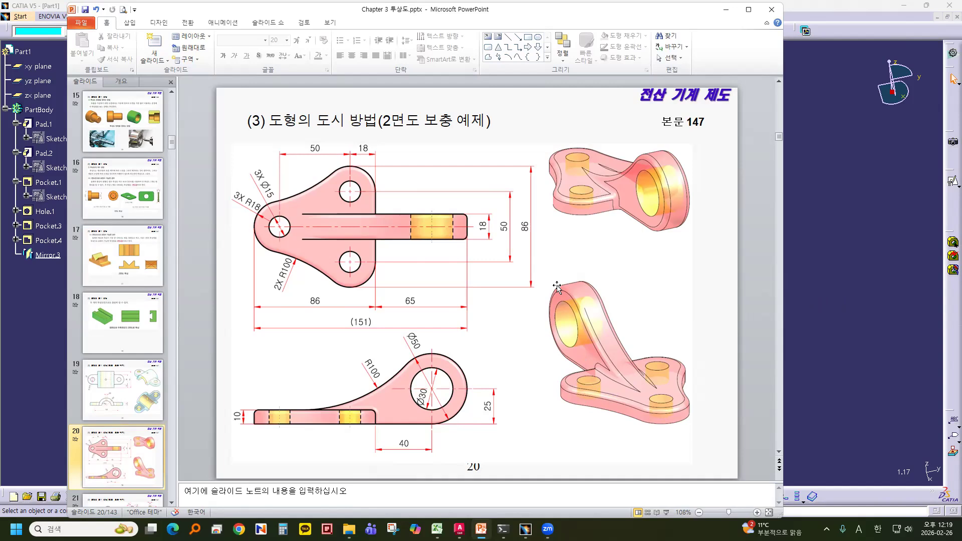
{"action": "left_click", "coordinate": [812, 323]}
{"action": "middle_click_drag", "start_coordinate": [672, 343], "coordinate": [475, 363]}
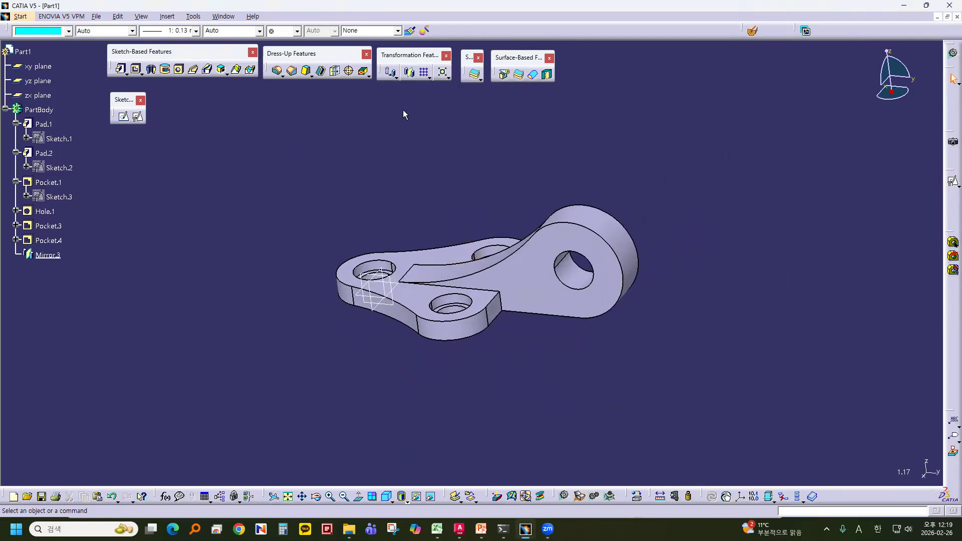
{"action": "left_click", "coordinate": [276, 73]}
{"action": "middle_click_drag", "start_coordinate": [514, 380], "coordinate": [534, 386]}
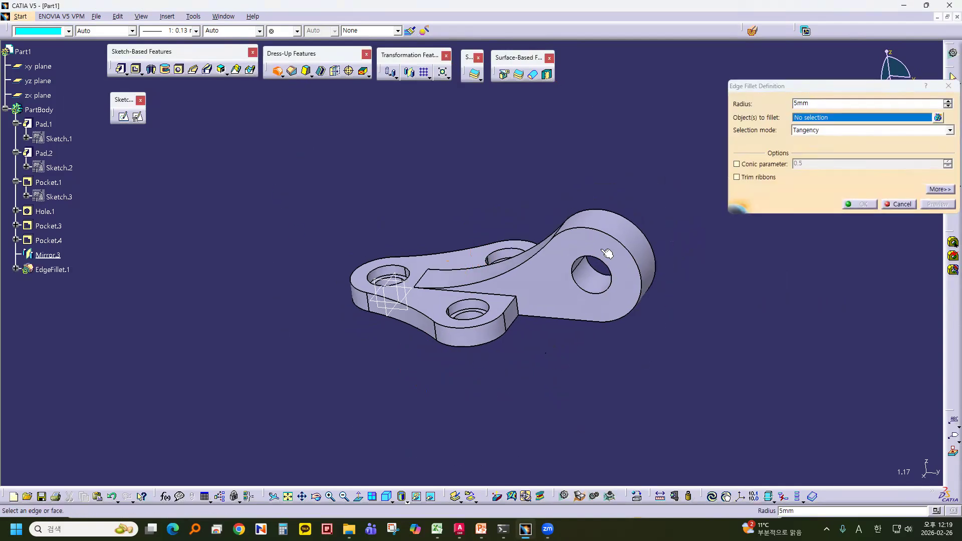
{"action": "left_click", "coordinate": [607, 229]}
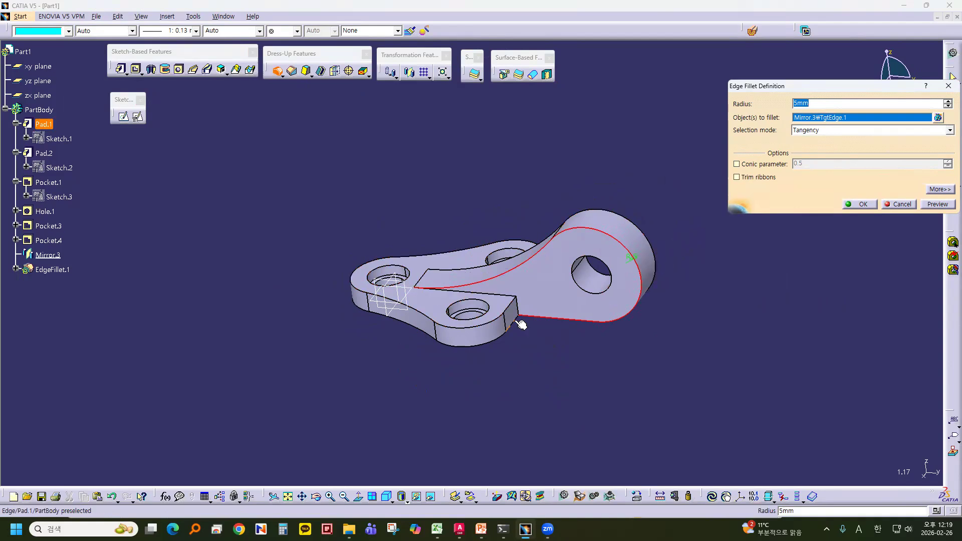
{"action": "key", "text": "Escape"}
Step: Apply a 5 mm Edge Fillet to the two vertical corner edges where the base lobes meet the arm
{"action": "middle_click_drag", "start_coordinate": [522, 361], "coordinate": [490, 296]}
{"action": "left_click", "coordinate": [277, 71]}
{"action": "left_click", "coordinate": [470, 328]}
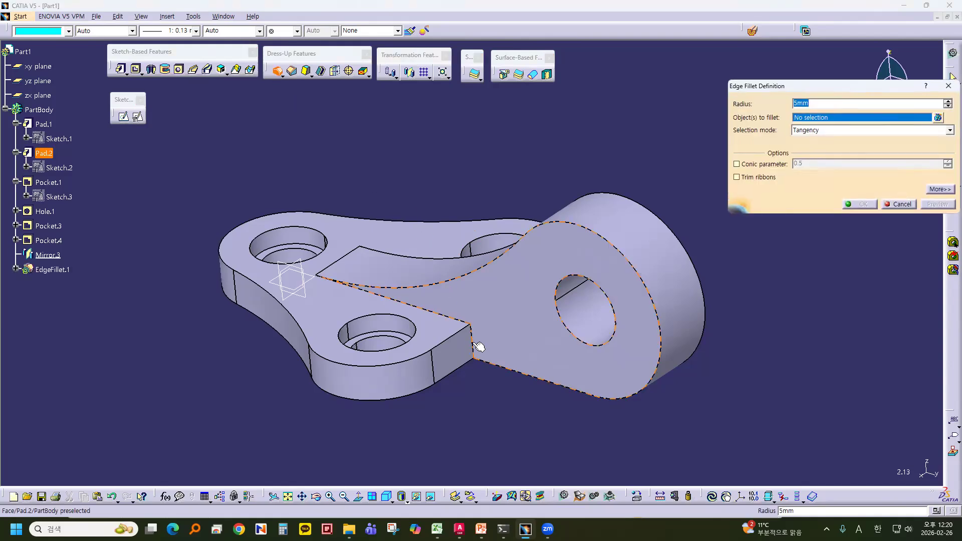
{"action": "middle_click_drag", "start_coordinate": [839, 376], "coordinate": [413, 369]}
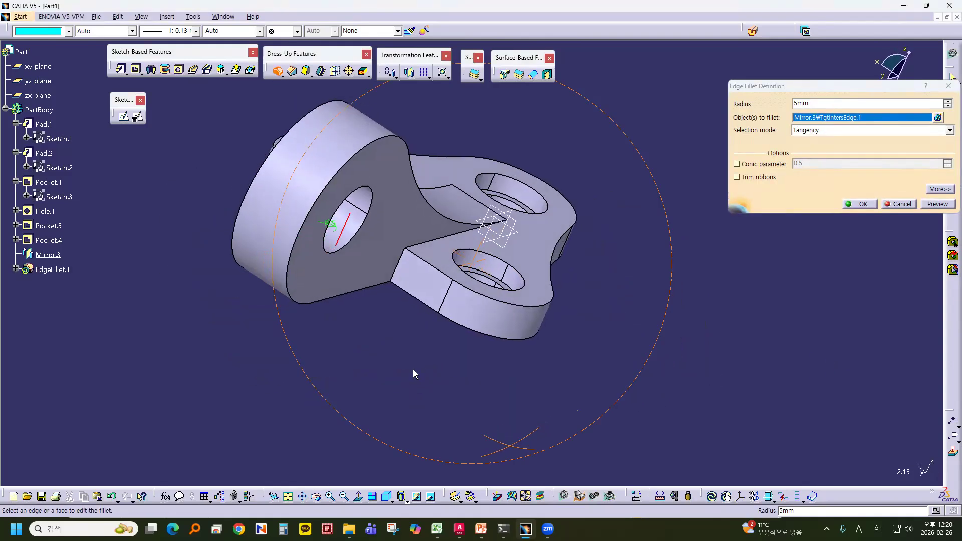
{"action": "left_click", "coordinate": [403, 264]}
{"action": "middle_click_drag", "start_coordinate": [393, 338], "coordinate": [762, 381]}
{"action": "left_click", "coordinate": [861, 205]}
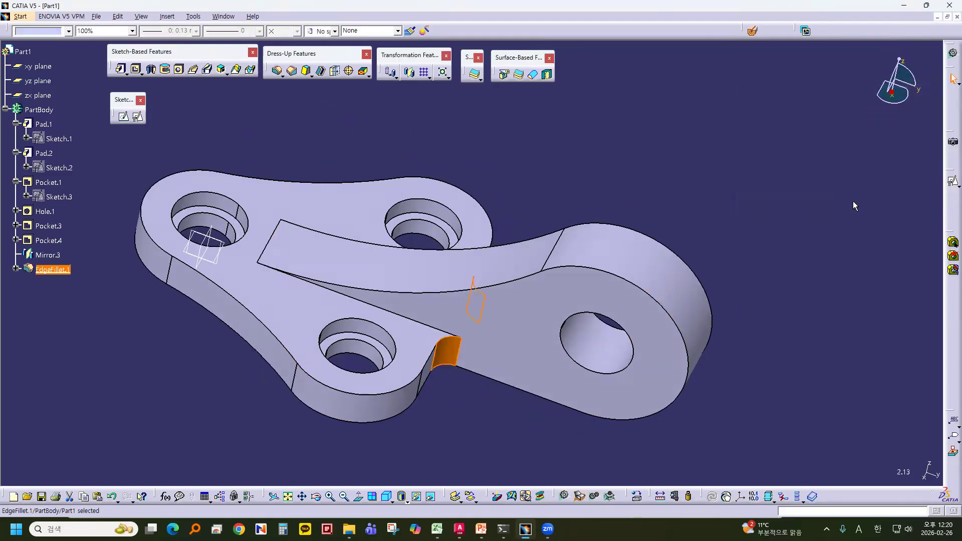
Step: Set the radius of the two vertical corner fillets between base and arm to 2 mm
{"action": "middle_click_drag", "start_coordinate": [766, 240], "coordinate": [461, 285]}
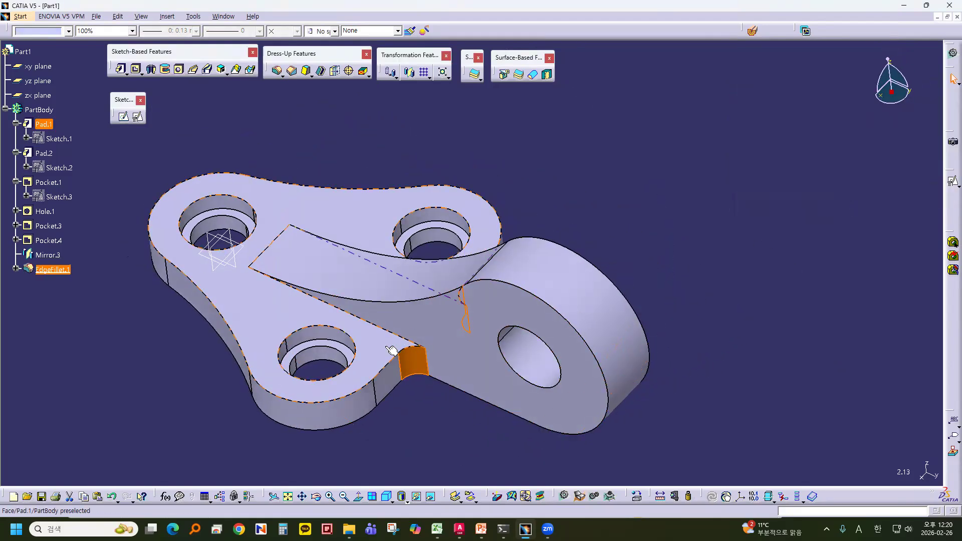
{"action": "double_click", "coordinate": [414, 358]}
{"action": "type", "text": "2"}
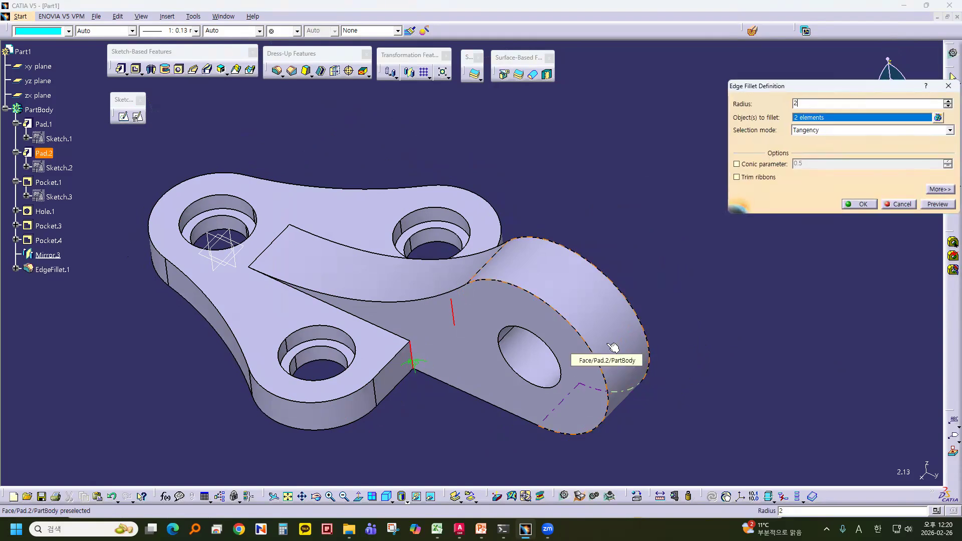
{"action": "key", "text": "Return"}
{"action": "middle_click_drag", "start_coordinate": [410, 423], "coordinate": [449, 386]}
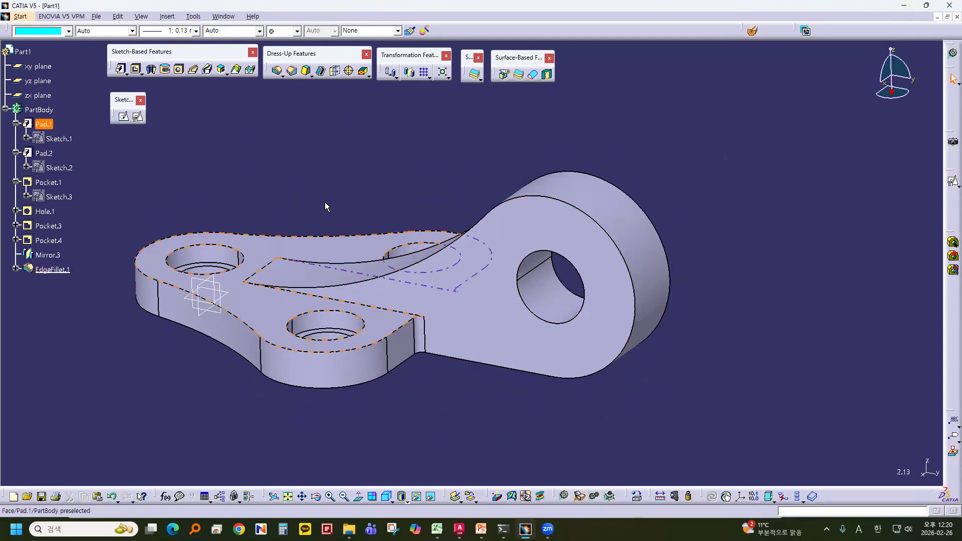
Step: Apply a 2 mm Edge Fillet to the arm's outer side edge with tangency propagation along the connected outline
{"action": "left_click", "coordinate": [277, 71]}
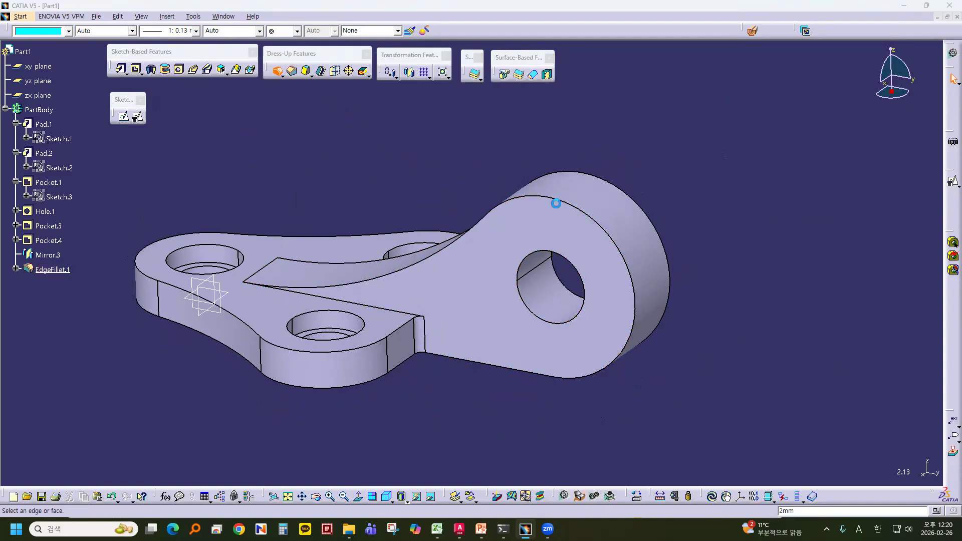
{"action": "left_click", "coordinate": [638, 313]}
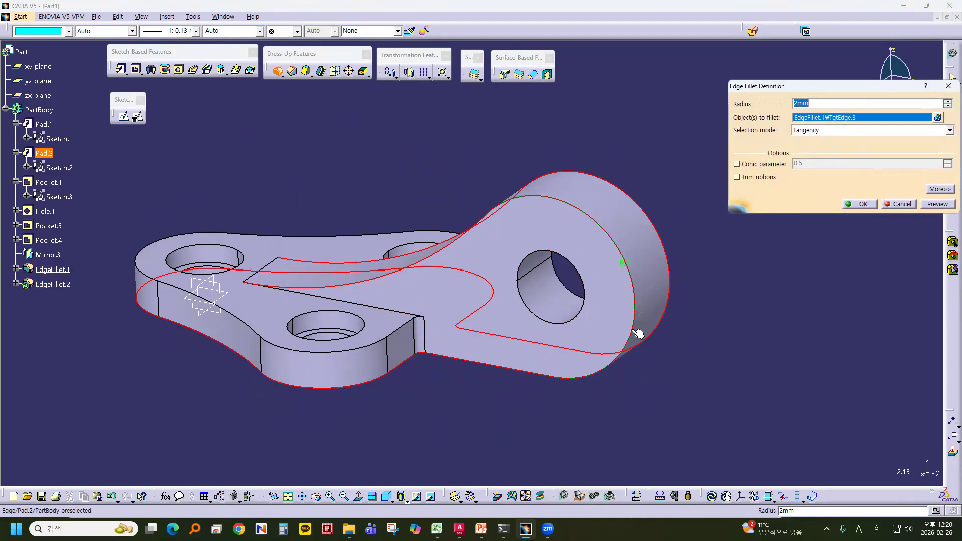
{"action": "mouse_move", "coordinate": [504, 419]}
{"action": "middle_mouse_down"}
{"action": "mouse_move", "coordinate": [501, 468]}
{"action": "mouse_move", "coordinate": [446, 408]}
{"action": "mouse_move", "coordinate": [464, 398]}
{"action": "mouse_move", "coordinate": [505, 432]}
{"action": "middle_mouse_up"}
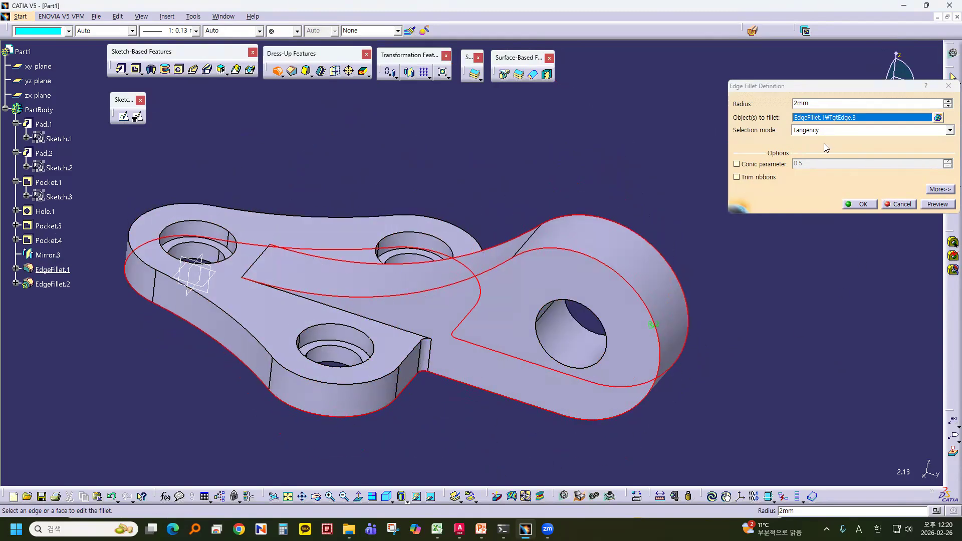
{"action": "left_click", "coordinate": [859, 204]}
{"action": "middle_click_drag", "start_coordinate": [717, 191], "coordinate": [635, 169]}
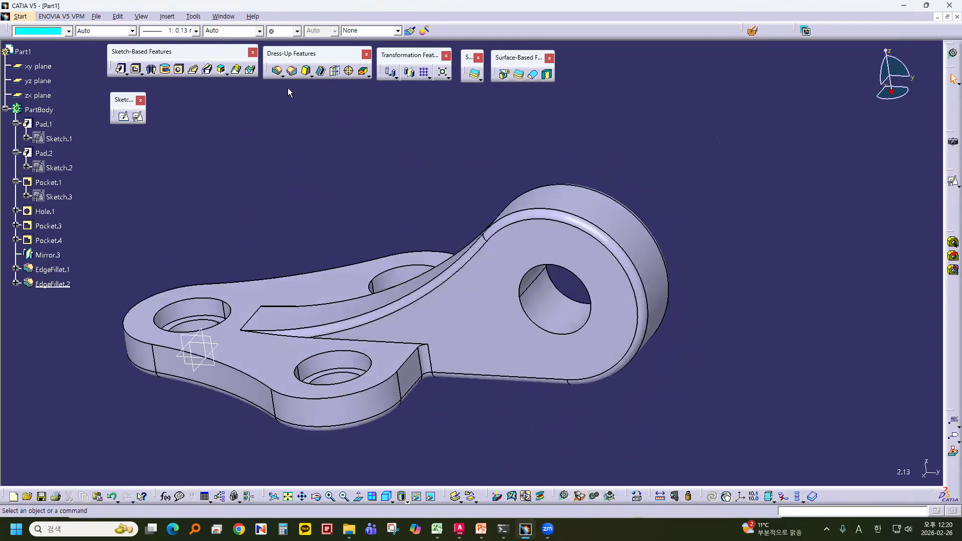
{"action": "left_click", "coordinate": [276, 70]}
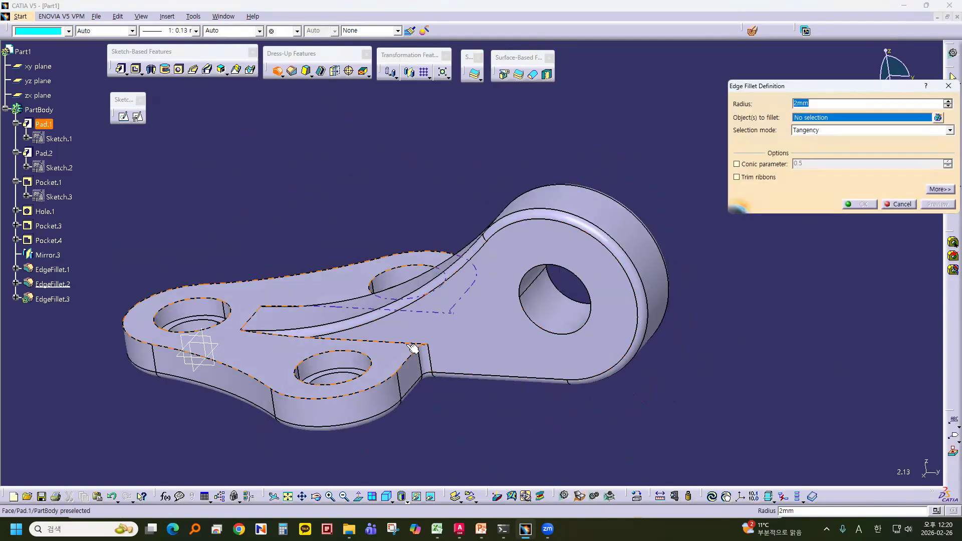
{"action": "left_click", "coordinate": [381, 341]}
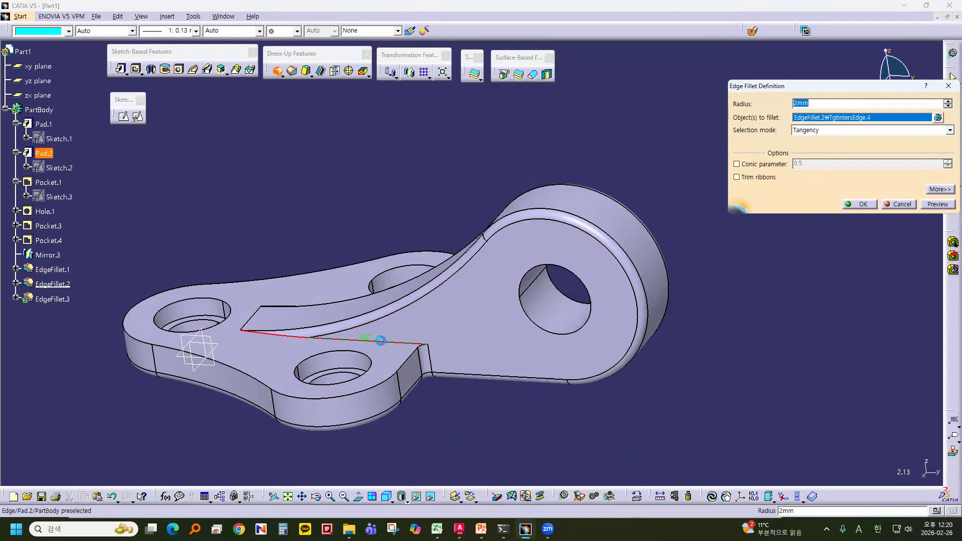
{"action": "middle_click_drag", "start_coordinate": [458, 215], "coordinate": [448, 277]}
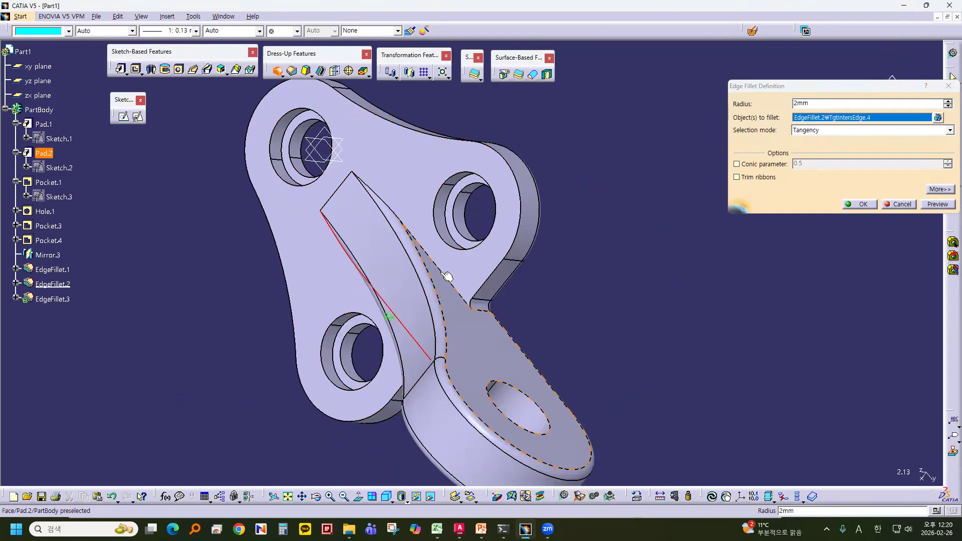
{"action": "middle_click_drag", "start_coordinate": [610, 332], "coordinate": [644, 270]}
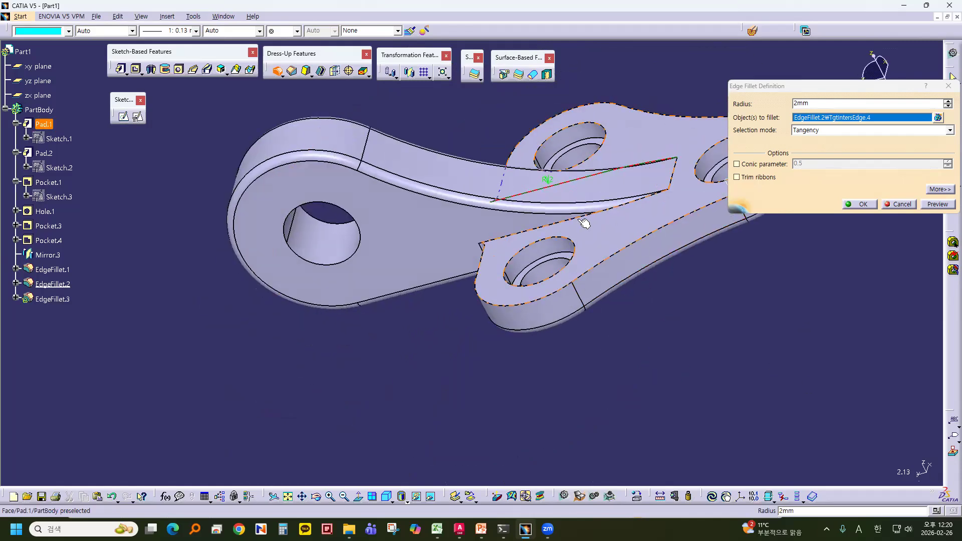
{"action": "middle_click_drag", "start_coordinate": [546, 323], "coordinate": [604, 128]}
{"action": "right_click", "coordinate": [567, 365]}
{"action": "key", "text": "Escape"}
{"action": "key", "text": "Escape"}
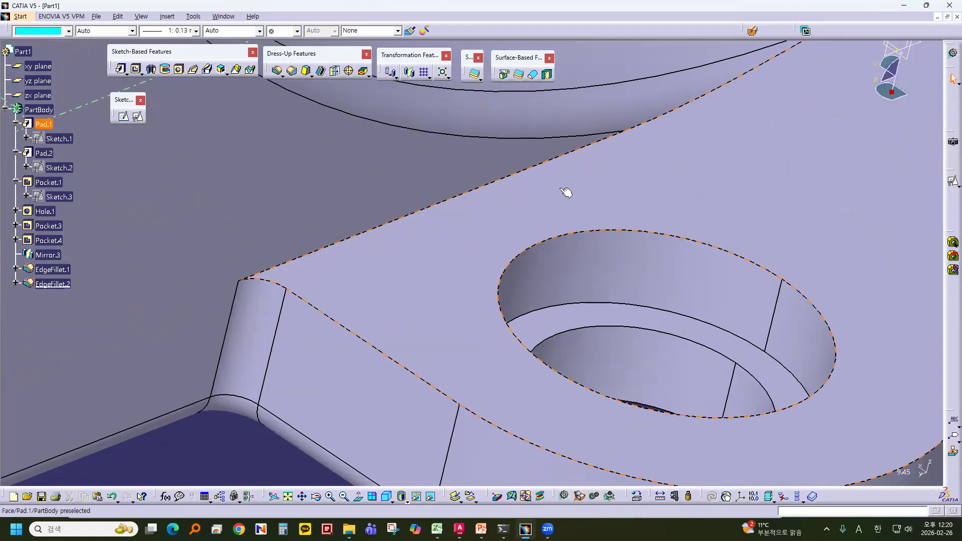
Step: Apply a 2 mm Edge Fillet to the seam edges where both sides of the arm meet the base's upper face
{"action": "left_click", "coordinate": [454, 202]}
{"action": "middle_click_drag", "start_coordinate": [613, 206], "coordinate": [521, 358]}
{"action": "left_click", "coordinate": [365, 365]}
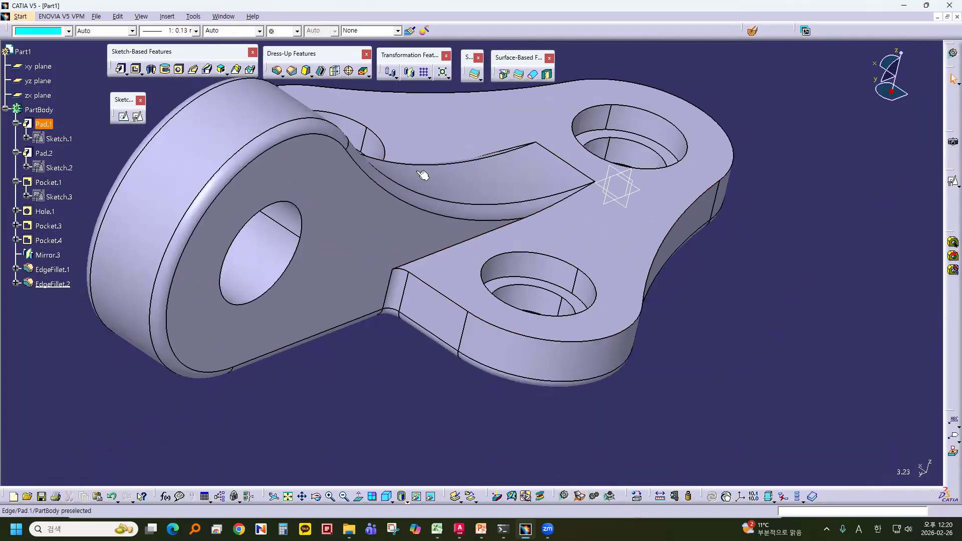
{"action": "left_click", "coordinate": [279, 73]}
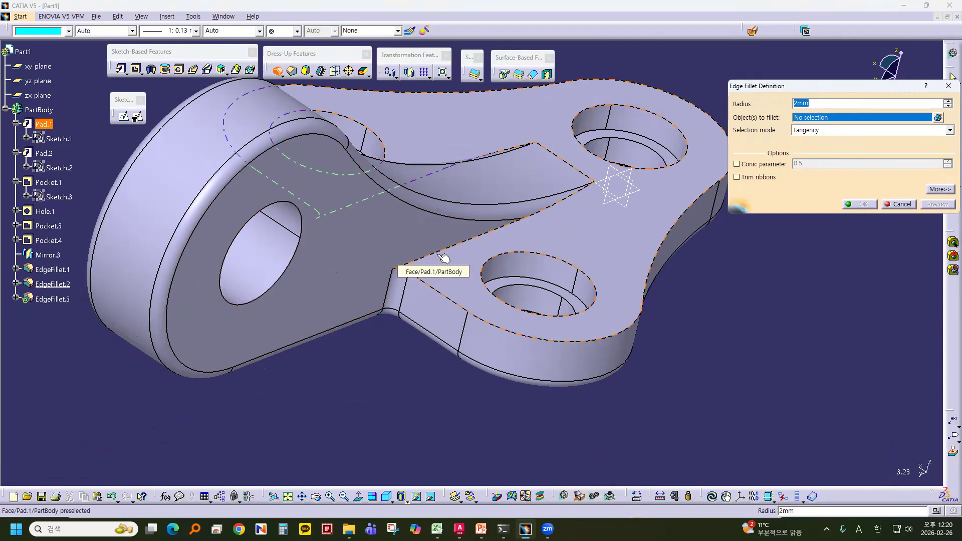
{"action": "middle_click_drag", "start_coordinate": [445, 413], "coordinate": [429, 254], "text": "ctrl"}
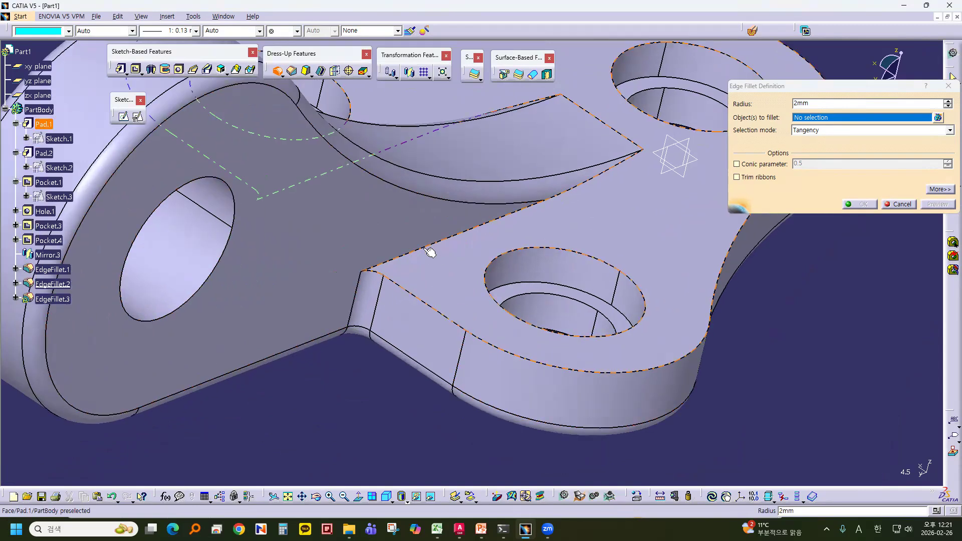
{"action": "left_click", "coordinate": [439, 242]}
{"action": "middle_click_drag", "start_coordinate": [359, 393], "coordinate": [522, 260]}
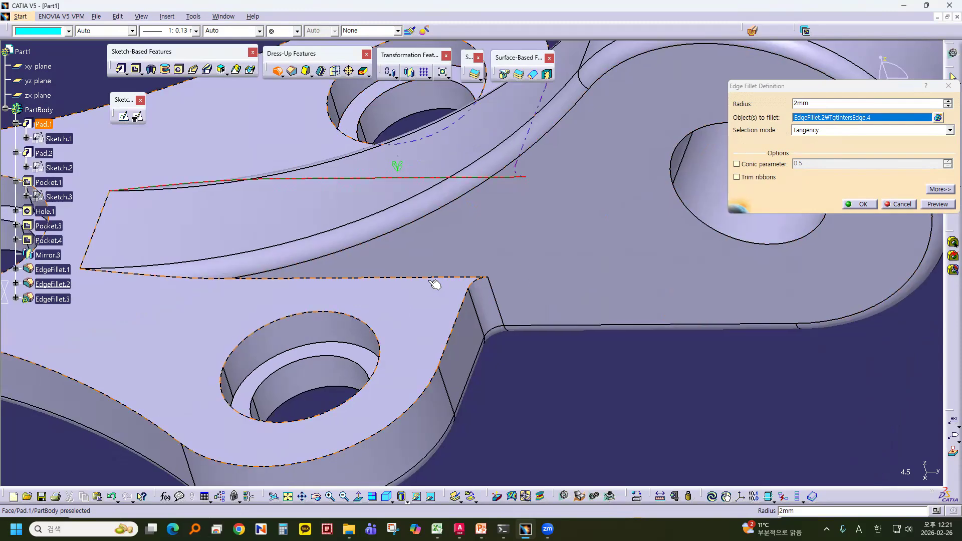
{"action": "left_click", "coordinate": [399, 279]}
{"action": "left_click", "coordinate": [862, 204]}
{"action": "middle_click_drag", "start_coordinate": [666, 361], "coordinate": [410, 389]}
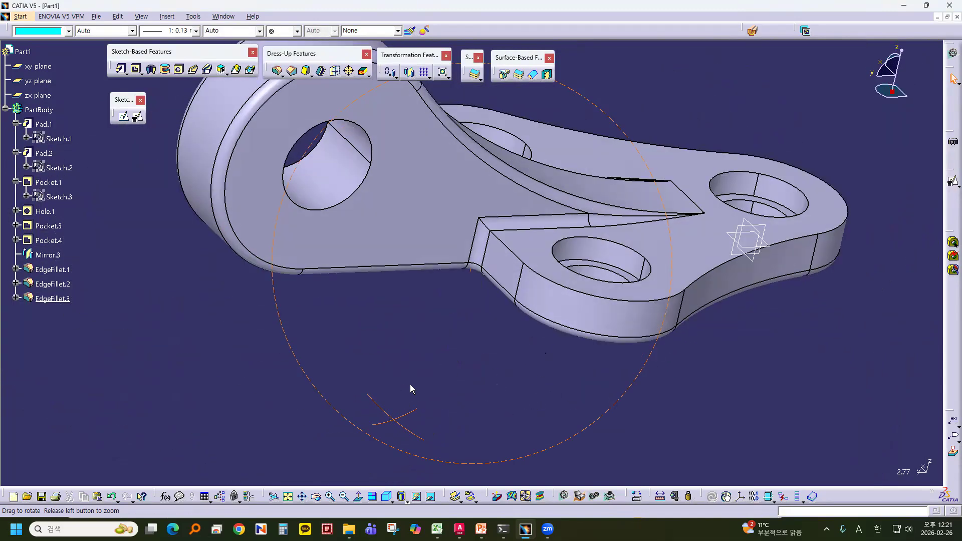
Step: Check the bracket's rounded edges in the PowerPoint slide's 3D views and return to the CATIA model
{"action": "left_click", "coordinate": [481, 529]}
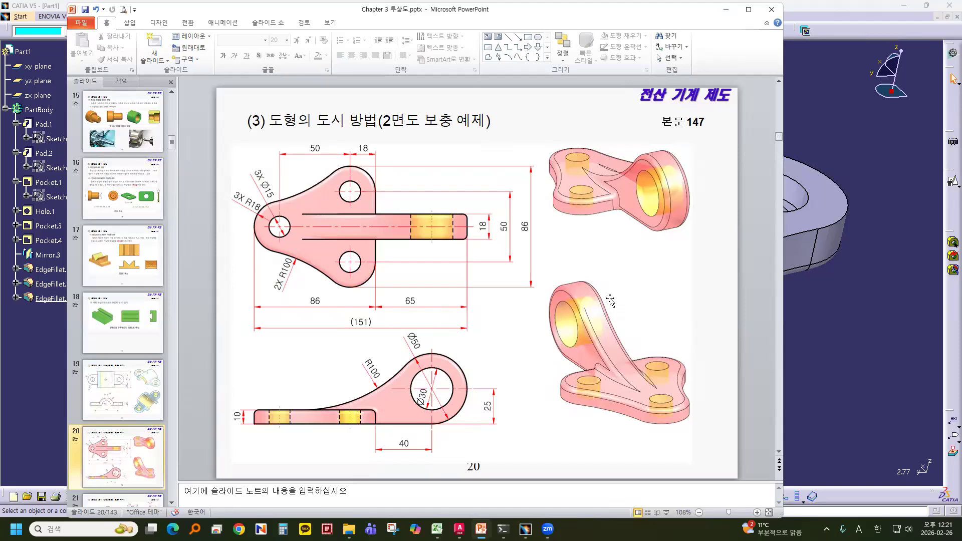
{"action": "left_click", "coordinate": [749, 9]}
{"action": "left_click", "coordinate": [923, 9]}
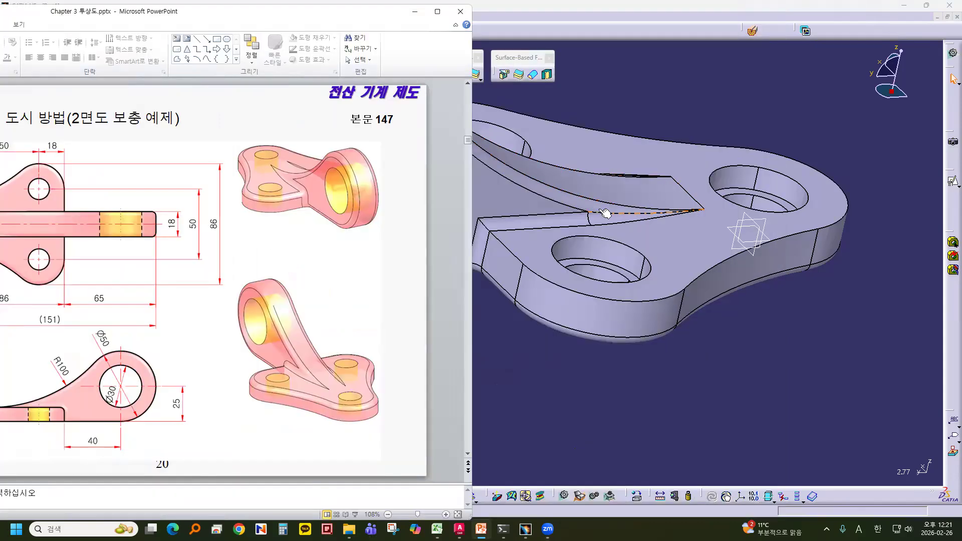
{"action": "left_click", "coordinate": [756, 418]}
Step: Delete the three existing edge fillets from the part body
{"action": "left_click", "coordinate": [50, 299]}
{"action": "key", "text": "Delete"}
{"action": "left_click", "coordinate": [51, 286]}
{"action": "key", "text": "Delete"}
{"action": "left_click", "coordinate": [69, 274]}
{"action": "key", "text": "Delete"}
{"action": "middle_click_drag", "start_coordinate": [362, 355], "coordinate": [303, 116]}
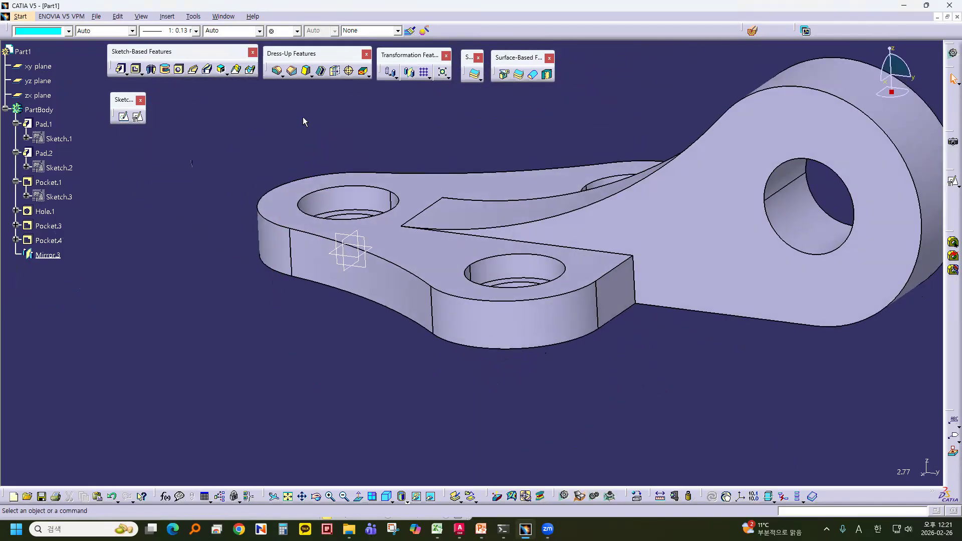
Step: Apply a 2 mm Edge Fillet to the outline edges on both sides of the arm with tangency propagation
{"action": "left_click", "coordinate": [277, 71]}
{"action": "middle_click_drag", "start_coordinate": [640, 381], "coordinate": [511, 378]}
{"action": "left_click", "coordinate": [547, 148]}
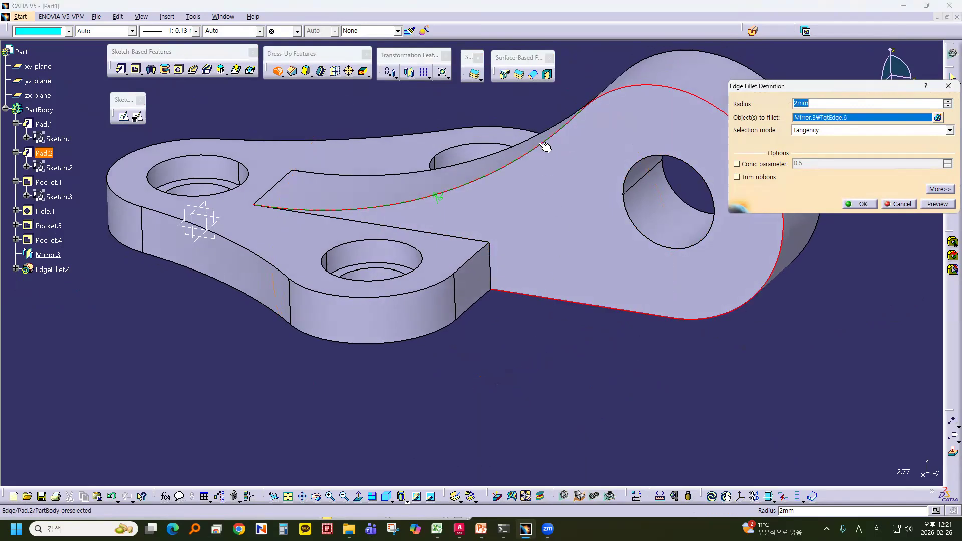
{"action": "middle_click_drag", "start_coordinate": [566, 406], "coordinate": [542, 150]}
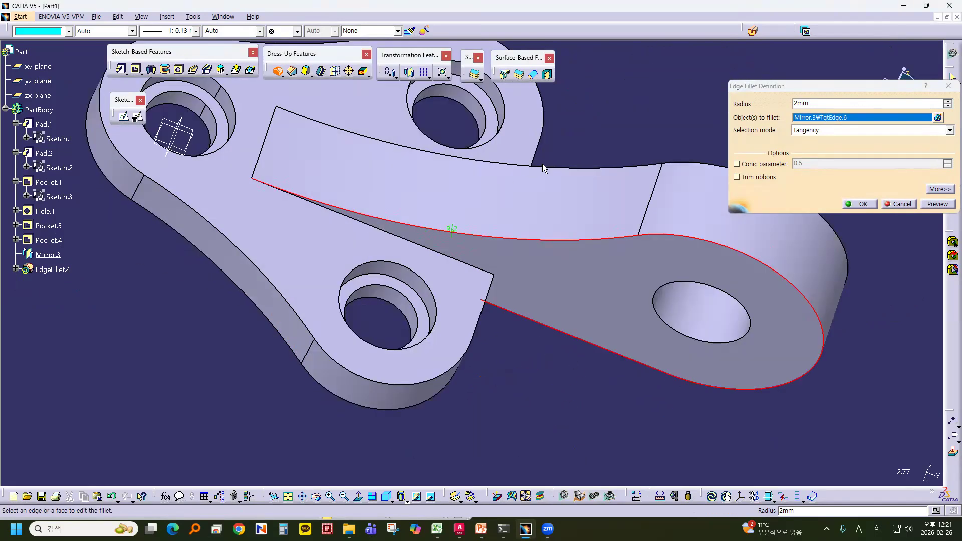
{"action": "left_click", "coordinate": [543, 165]}
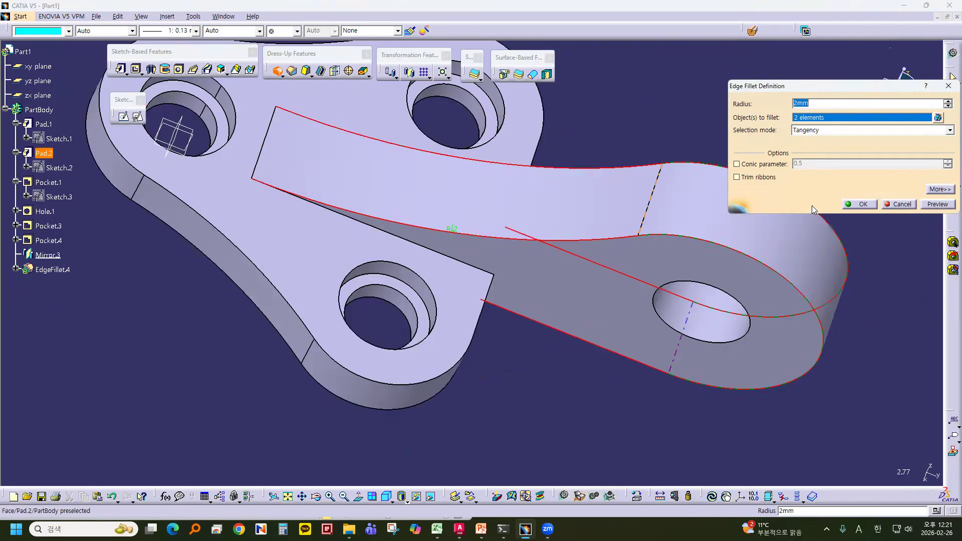
{"action": "left_click", "coordinate": [860, 205]}
{"action": "middle_click_drag", "start_coordinate": [569, 413], "coordinate": [504, 362]}
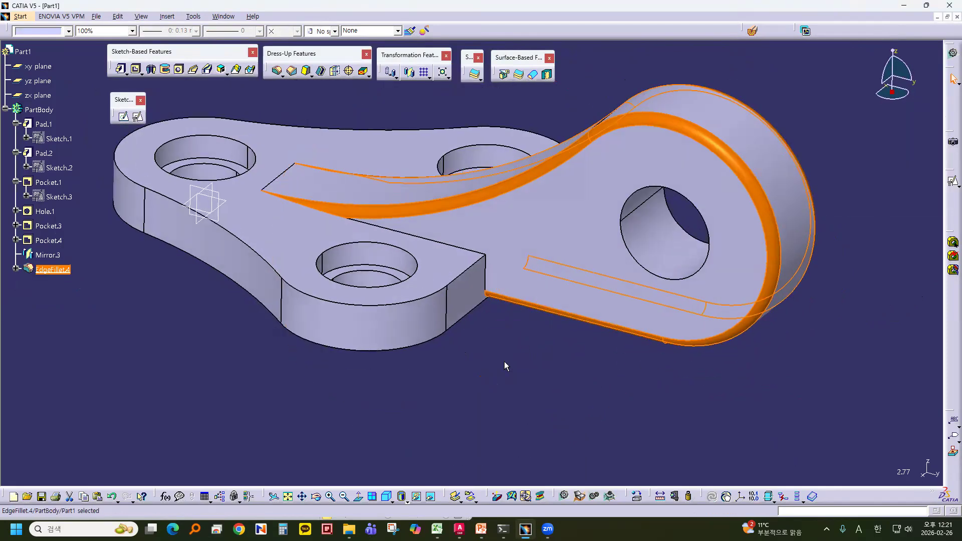
Step: Extend the 2 mm arm fillet to the arm-to-base seams, the vertical corner edges and the base's upper and lower outlines
{"action": "double_click", "coordinate": [57, 271]}
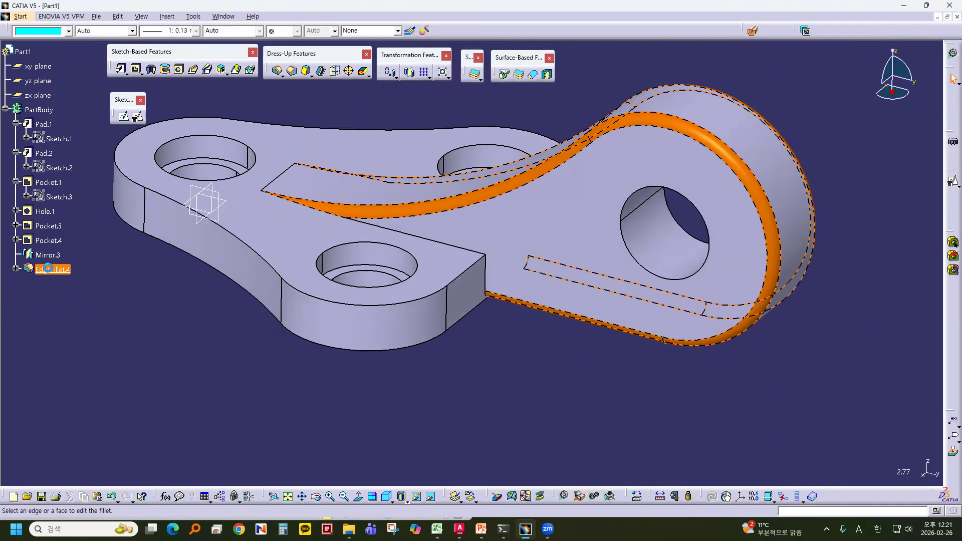
{"action": "middle_click_drag", "start_coordinate": [510, 384], "coordinate": [489, 399]}
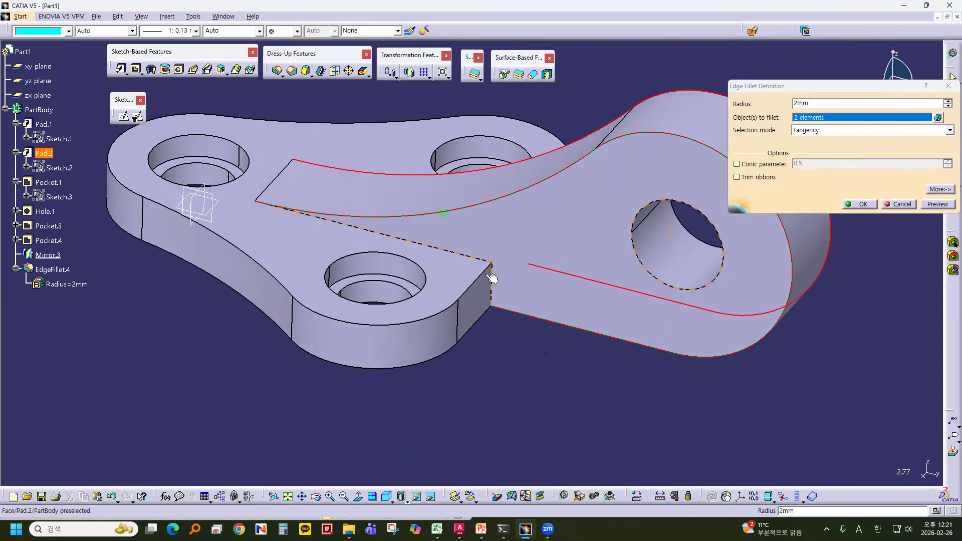
{"action": "left_click", "coordinate": [471, 260]}
{"action": "left_click", "coordinate": [492, 279]}
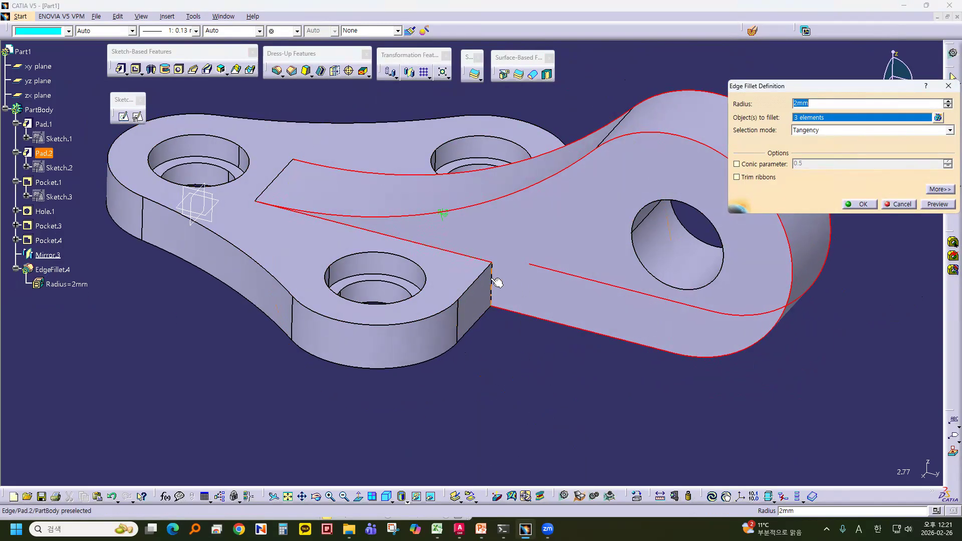
{"action": "left_click", "coordinate": [475, 278]}
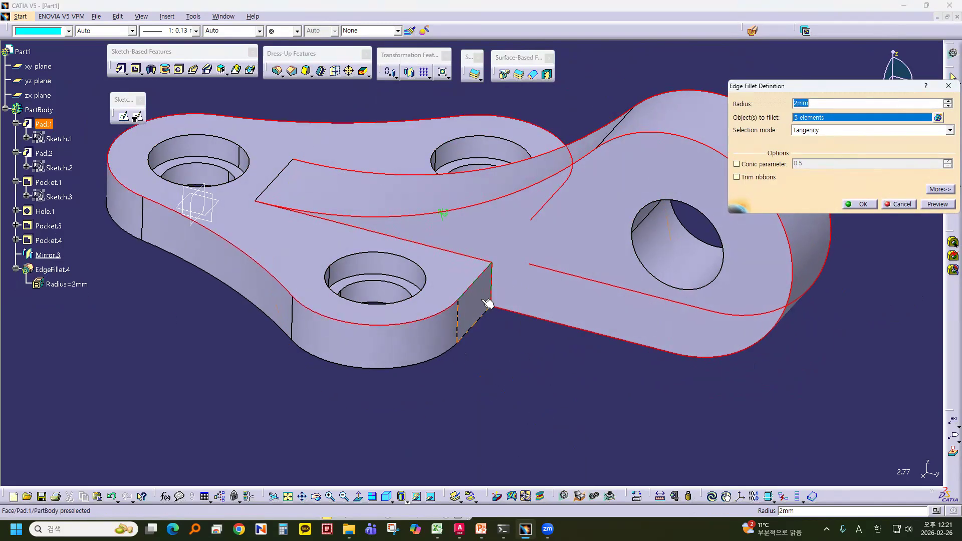
{"action": "left_click", "coordinate": [490, 318]}
{"action": "middle_click_drag", "start_coordinate": [541, 383], "coordinate": [576, 264]}
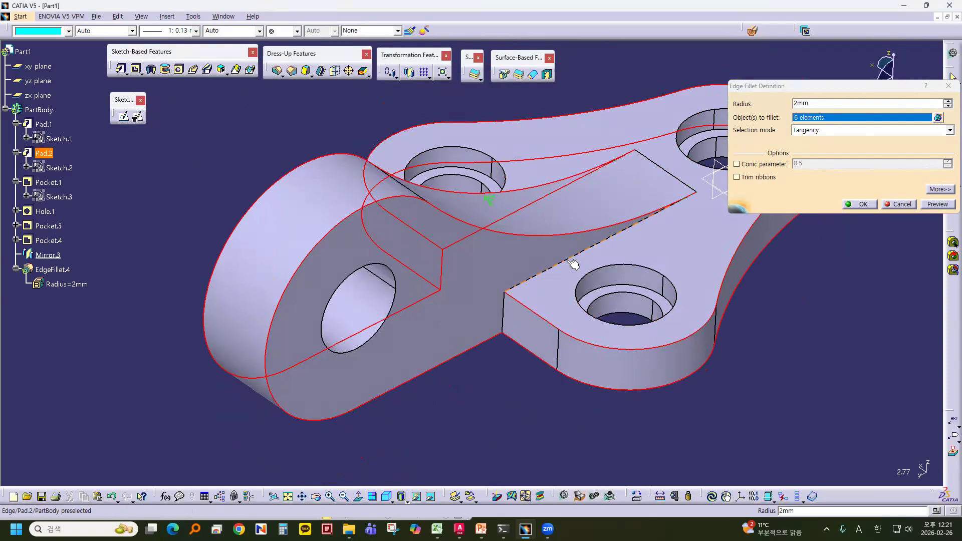
{"action": "left_click", "coordinate": [571, 268]}
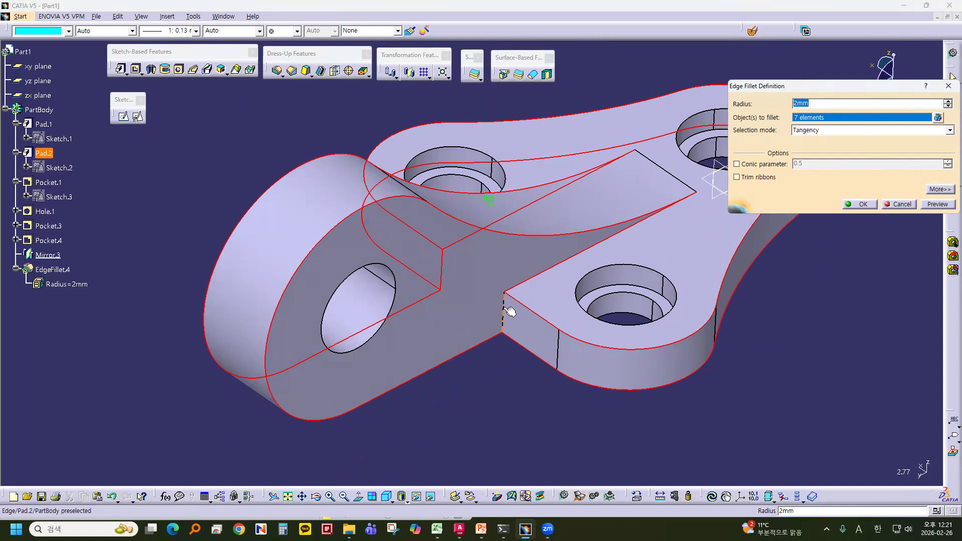
{"action": "left_click", "coordinate": [861, 205]}
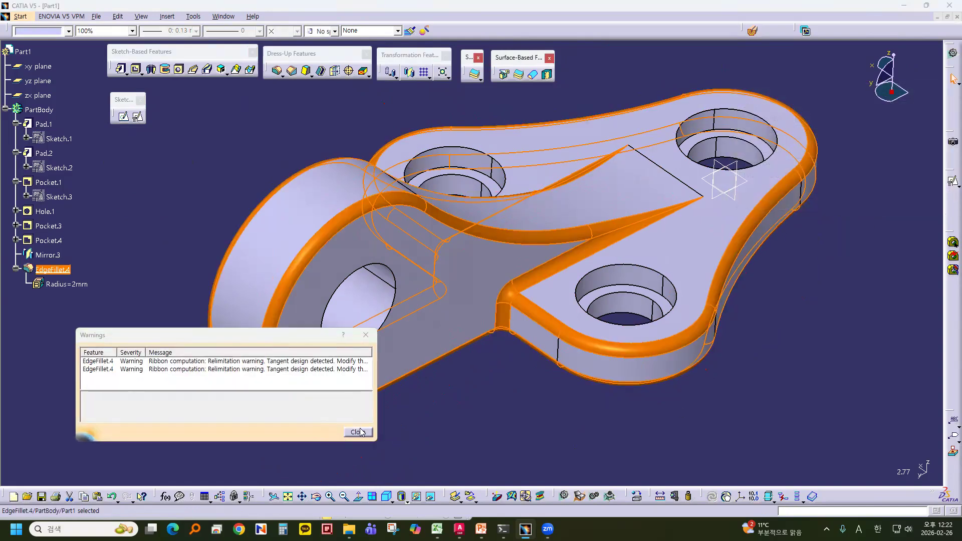
{"action": "left_click", "coordinate": [366, 433]}
Step: Show the filleted bracket in isometric view and compare it with the PowerPoint slide's 3D views
{"action": "middle_click_drag", "start_coordinate": [700, 408], "coordinate": [531, 459]}
{"action": "left_click_drag", "start_coordinate": [267, 496], "coordinate": [255, 466]}
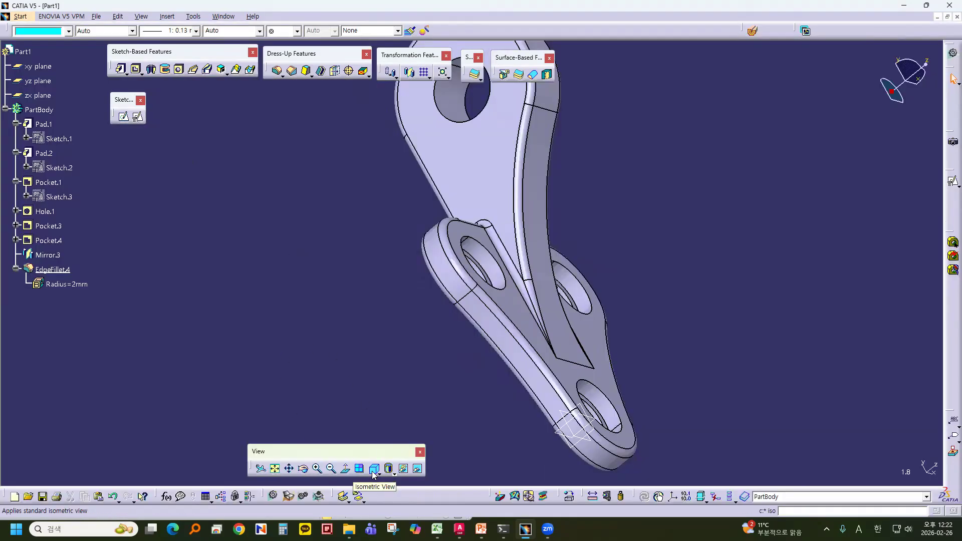
{"action": "left_click", "coordinate": [374, 470]}
{"action": "middle_click_drag", "start_coordinate": [720, 254], "coordinate": [712, 276], "text": "ctrl"}
{"action": "left_click", "coordinate": [481, 529]}
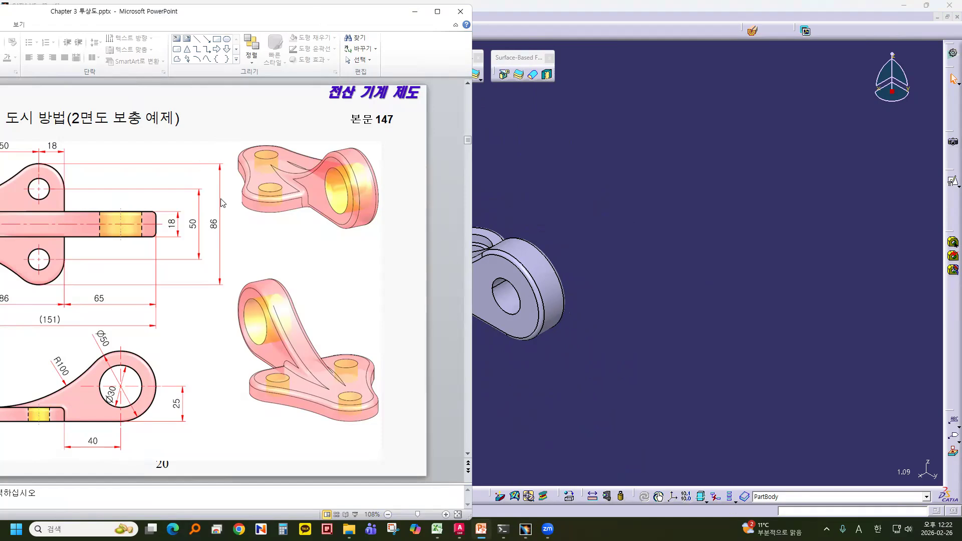
{"action": "left_click_drag", "start_coordinate": [213, 12], "coordinate": [93, 10]}
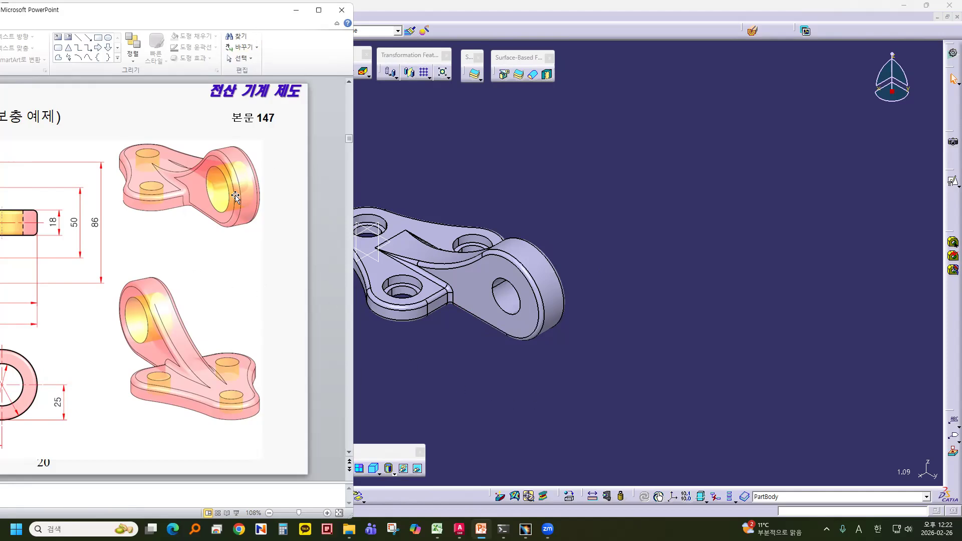
{"action": "left_click", "coordinate": [490, 382]}
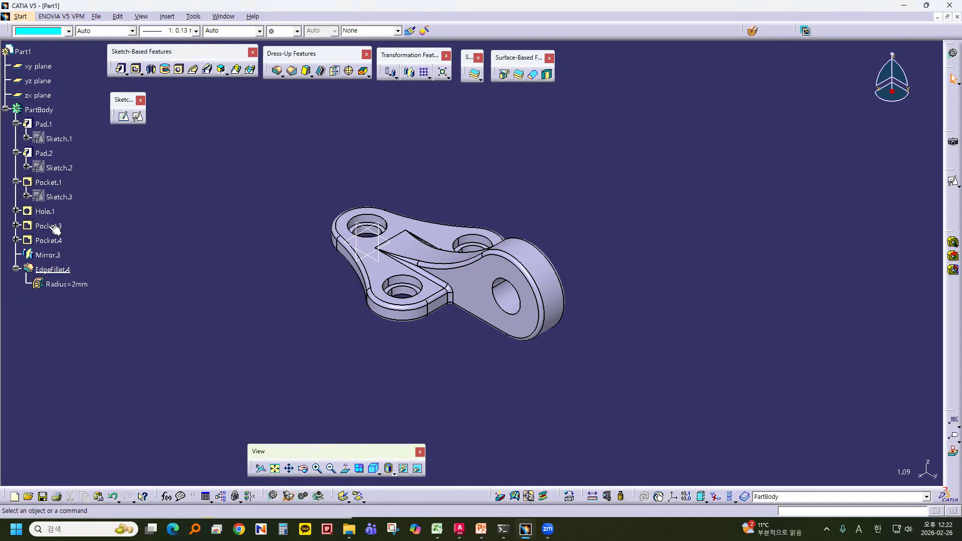
Step: Collapse the Pocket.1, Pad.2, Pad.1 and EdgeFillet.4 branches of the specification tree
{"action": "left_click", "coordinate": [17, 182]}
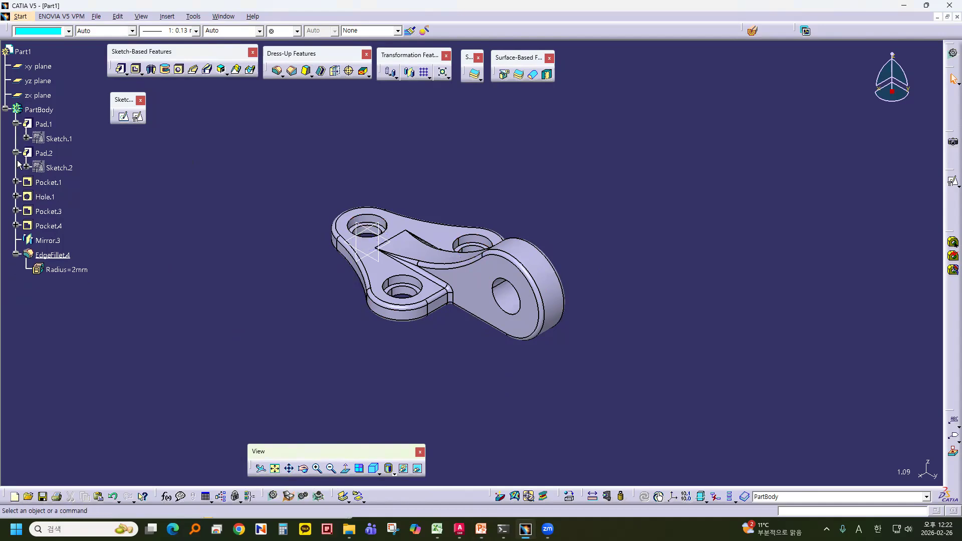
{"action": "left_click", "coordinate": [16, 154]}
{"action": "left_click", "coordinate": [17, 124]}
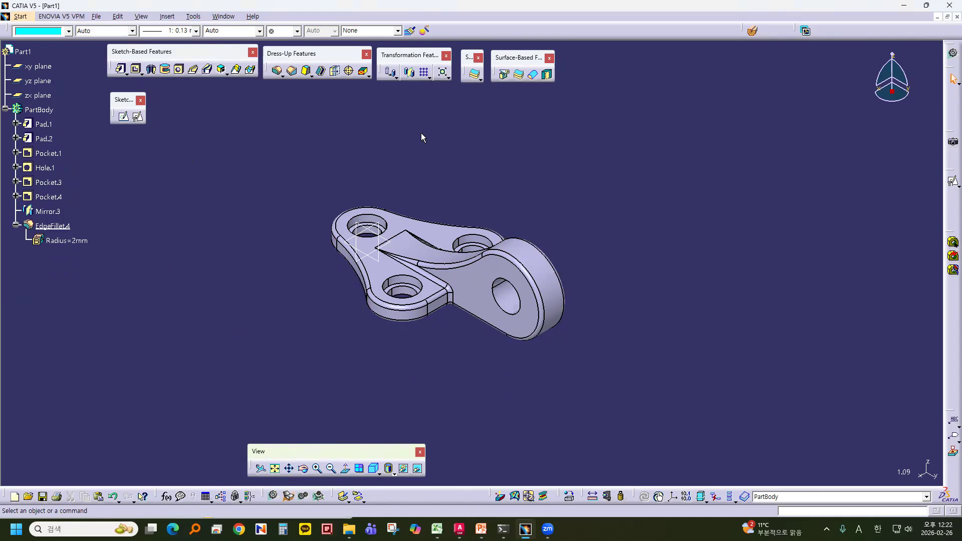
{"action": "left_click", "coordinate": [17, 226]}
Step: Define Pad.1 as the in-work object to roll the model back to the base plate
{"action": "left_click", "coordinate": [43, 125]}
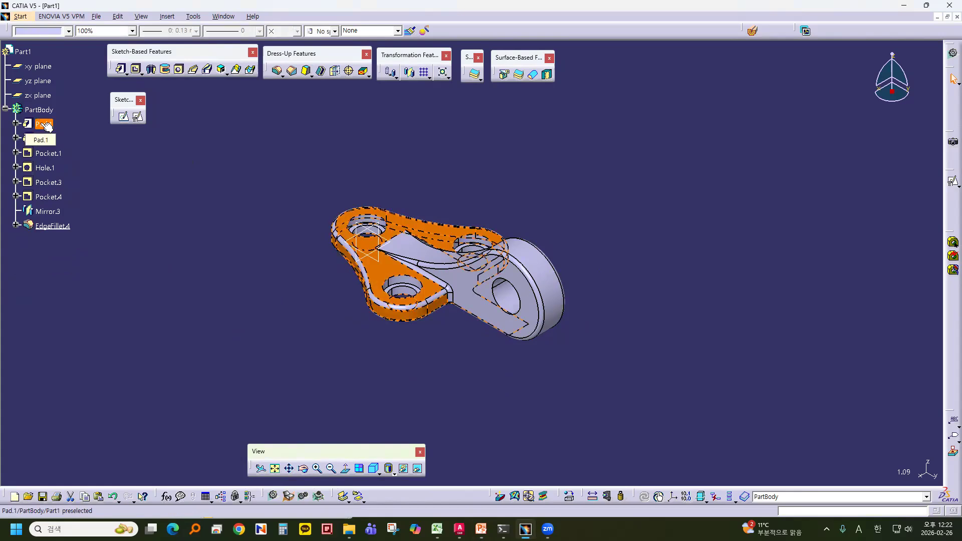
{"action": "left_click", "coordinate": [136, 147]}
{"action": "right_click", "coordinate": [43, 126]}
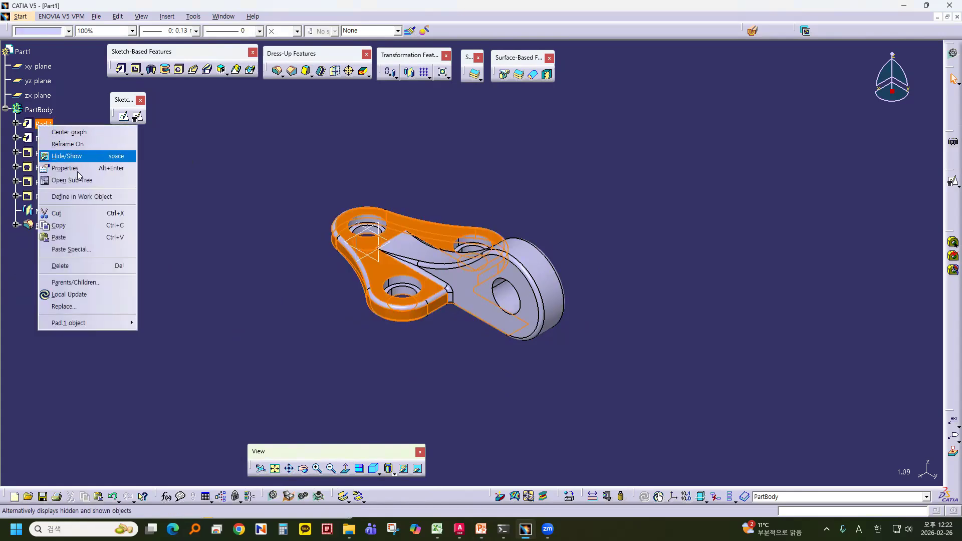
{"action": "left_click", "coordinate": [78, 197]}
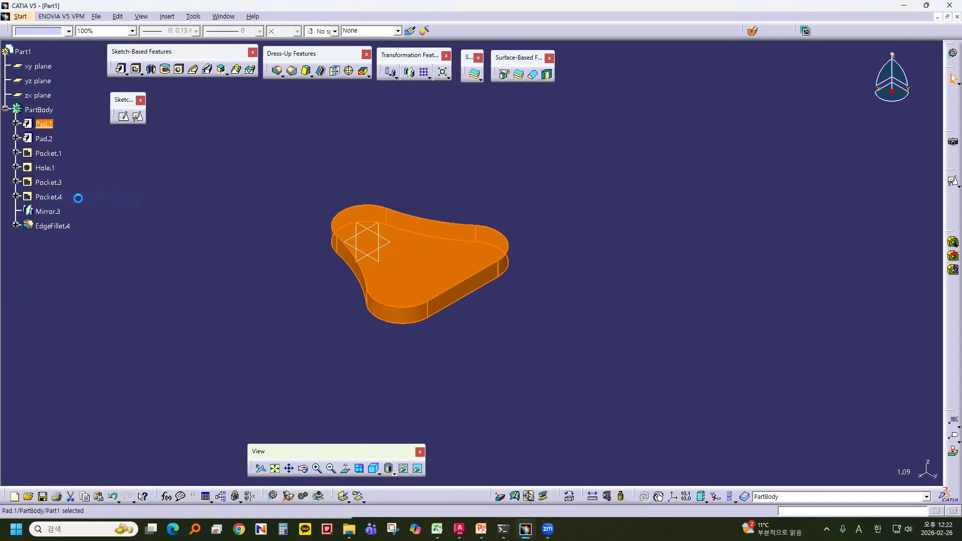
Step: Expand Pad.1 in the specification tree and highlight its profile Sketch.1
{"action": "left_click", "coordinate": [16, 125]}
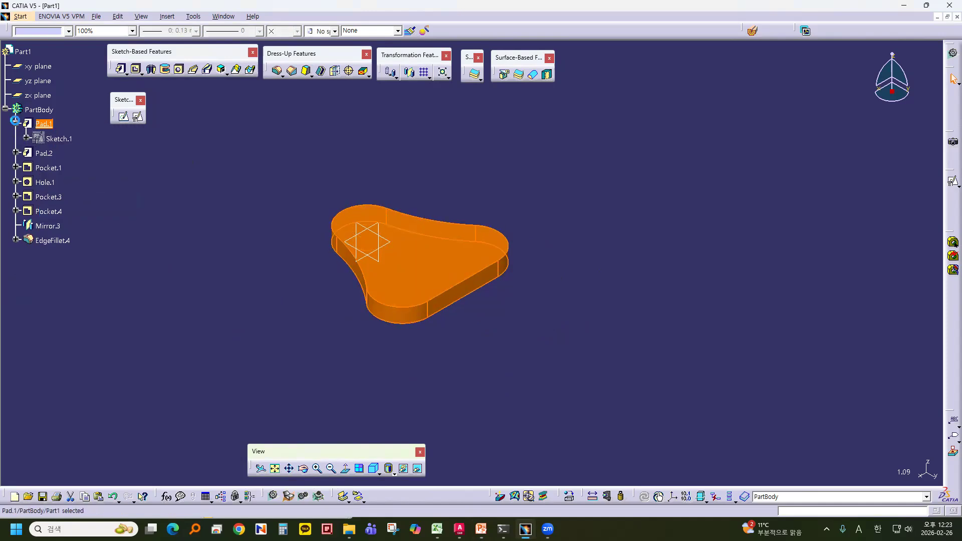
{"action": "left_click", "coordinate": [58, 138]}
{"action": "left_click", "coordinate": [43, 124]}
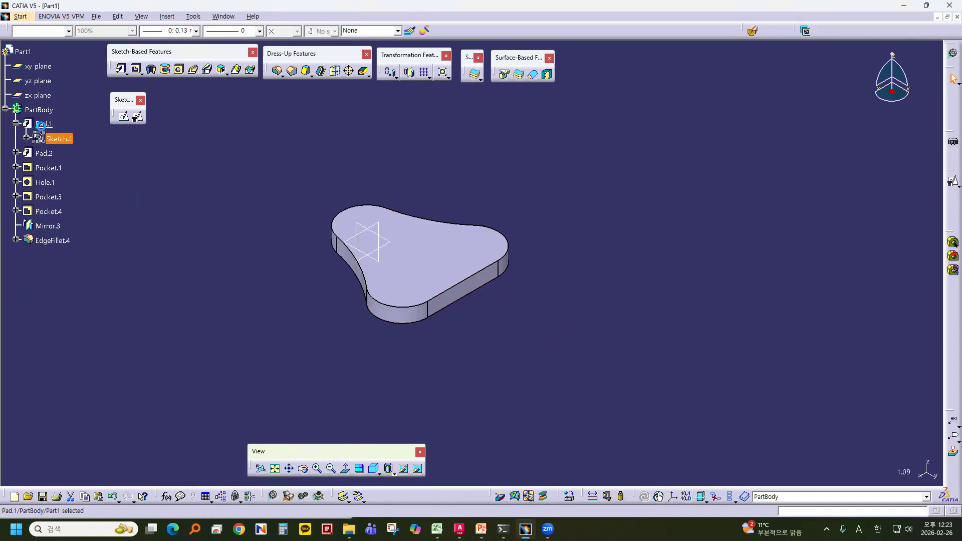
{"action": "left_click", "coordinate": [153, 160]}
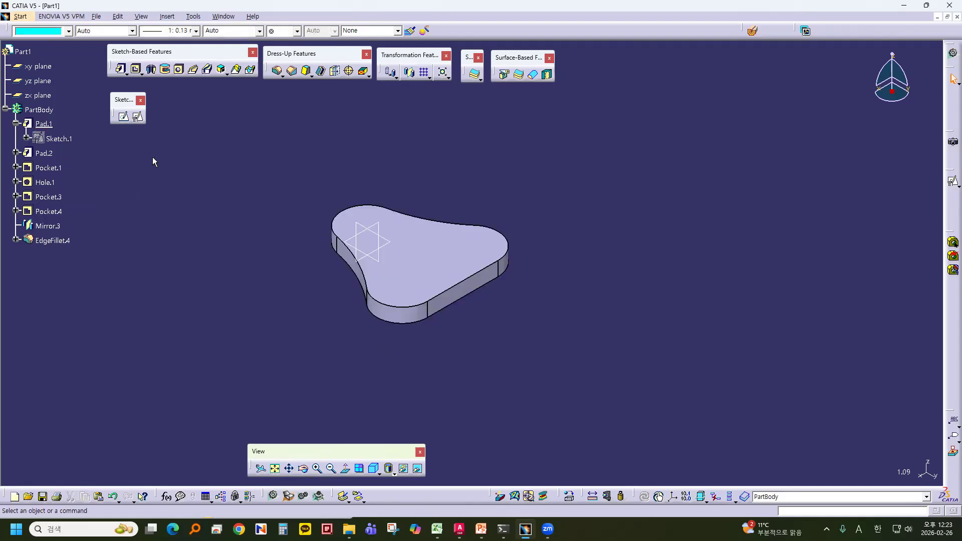
Step: Advance the in-work object to Pad.2 and on to Pocket.1 to review the arm and its hole
{"action": "right_click", "coordinate": [34, 153]}
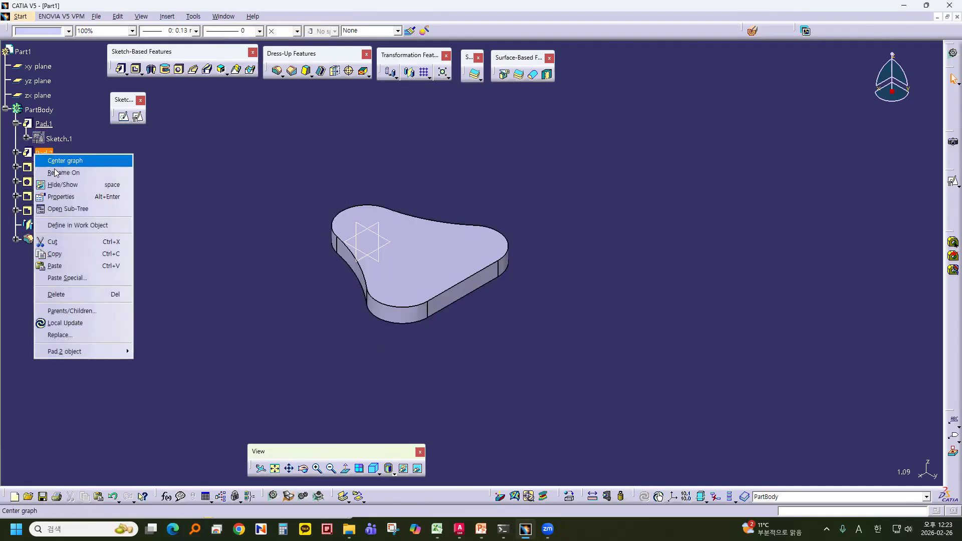
{"action": "left_click", "coordinate": [76, 226]}
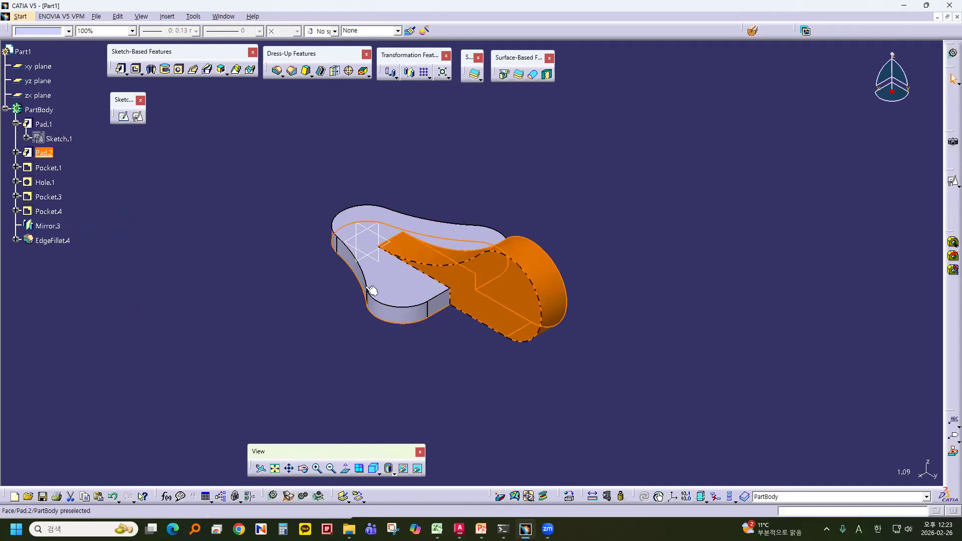
{"action": "left_click", "coordinate": [236, 200]}
{"action": "right_click", "coordinate": [48, 169]}
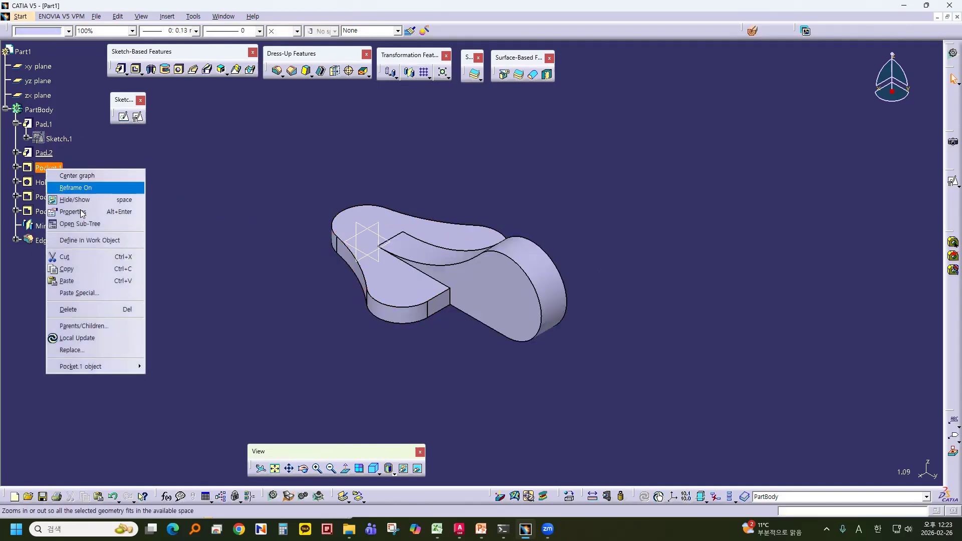
{"action": "left_click", "coordinate": [89, 240]}
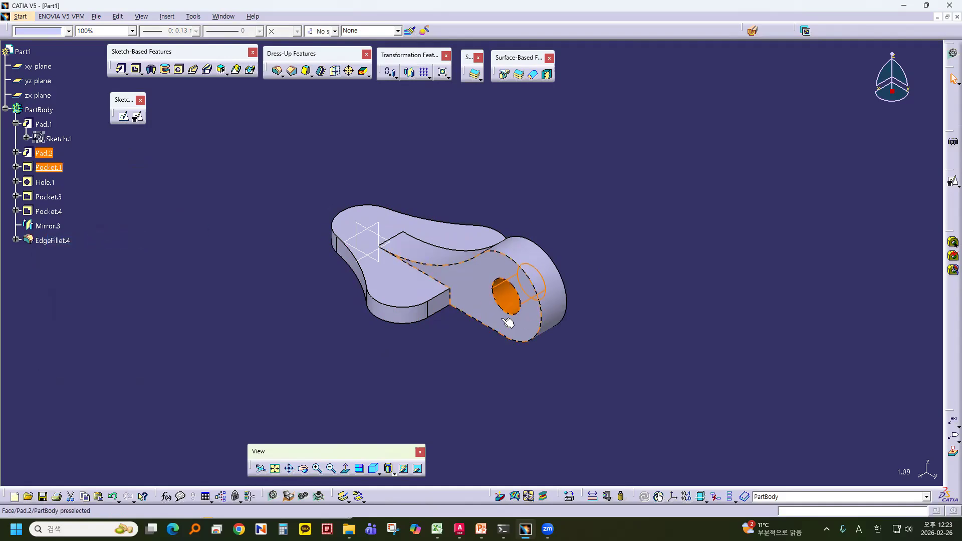
Step: Define Hole.1 as the in-work object, expand its branch and inspect the hole in the base plate
{"action": "right_click", "coordinate": [44, 185]}
{"action": "left_click", "coordinate": [95, 253]}
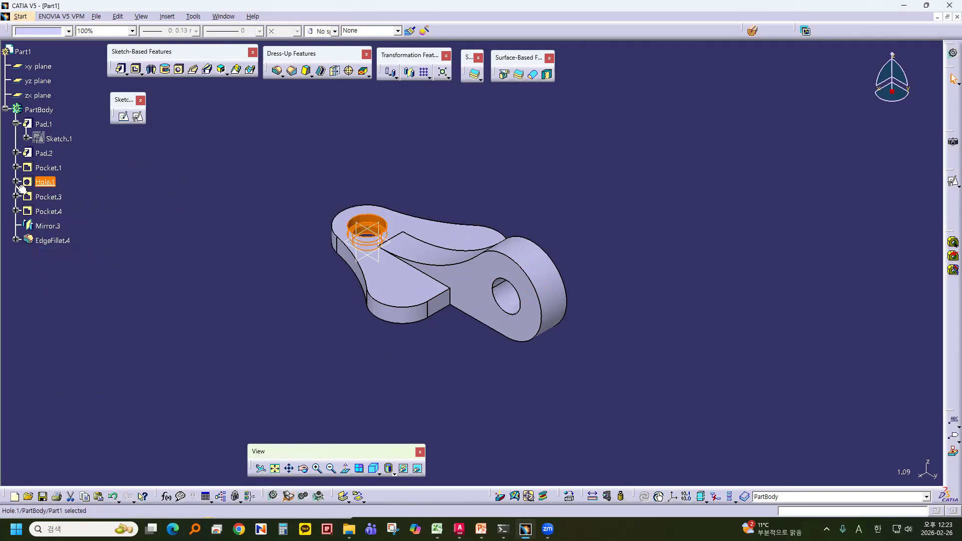
{"action": "left_click", "coordinate": [17, 182]}
{"action": "mouse_move", "coordinate": [321, 233]}
{"action": "middle_mouse_down"}
{"action": "mouse_move", "coordinate": [395, 330]}
{"action": "mouse_move", "coordinate": [423, 296]}
{"action": "middle_mouse_up"}
{"action": "middle_click_drag", "start_coordinate": [359, 318], "coordinate": [454, 313]}
Step: Define Pocket.3 as the in-work object to review the pocket in the base plate's rear lobe
{"action": "left_click", "coordinate": [51, 211]}
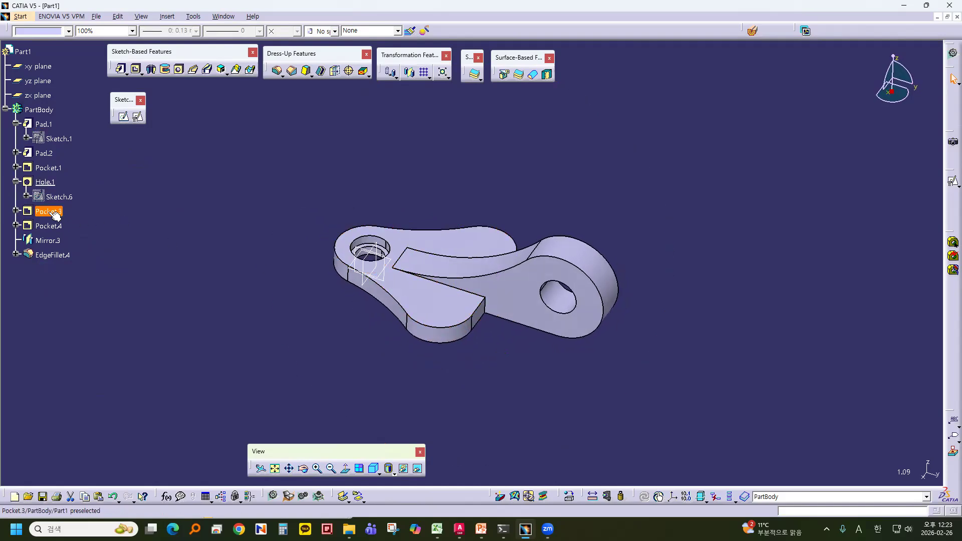
{"action": "right_click", "coordinate": [52, 213]}
{"action": "left_click", "coordinate": [107, 282]}
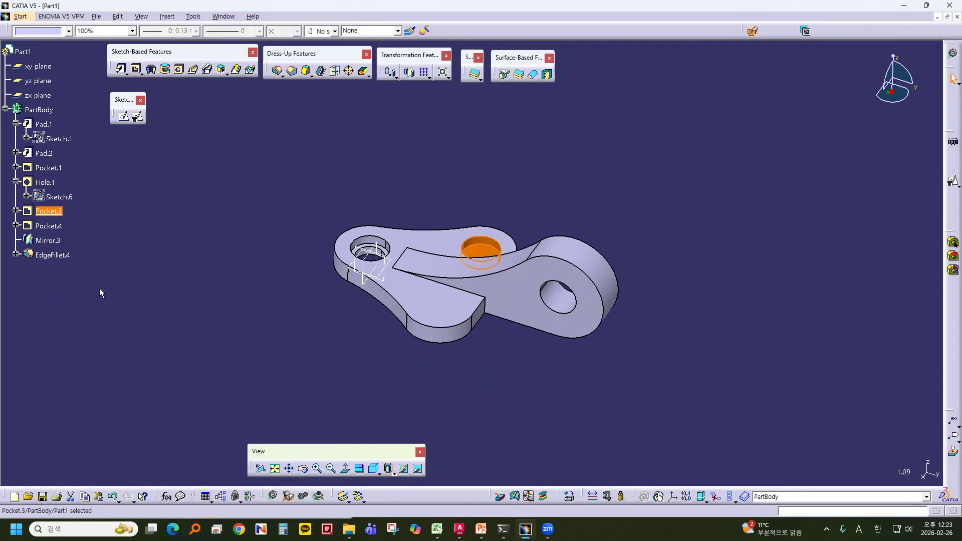
{"action": "left_click", "coordinate": [265, 327]}
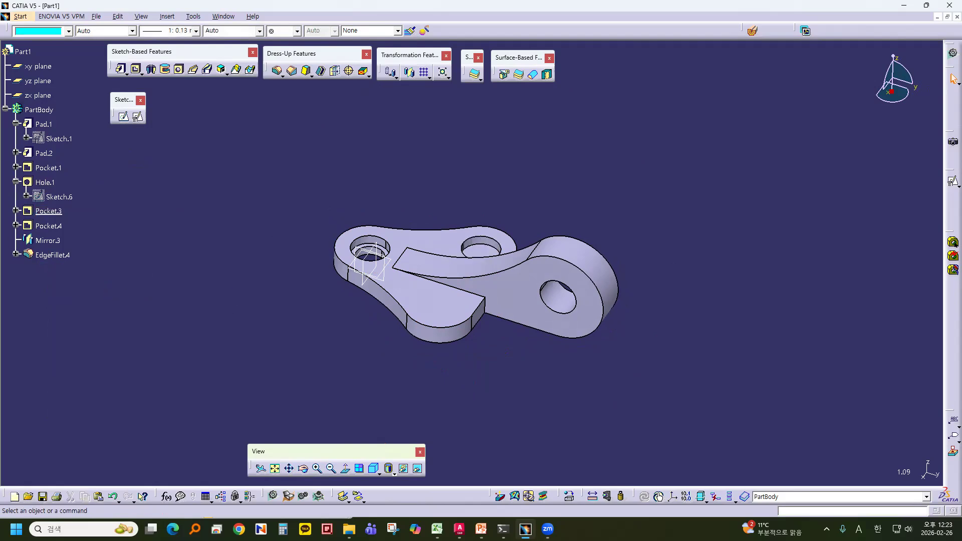
Step: Define PartBody as the in-work object to restore the complete bracket, and collapse the Pad.1 and Hole.1 branches
{"action": "left_click", "coordinate": [16, 124]}
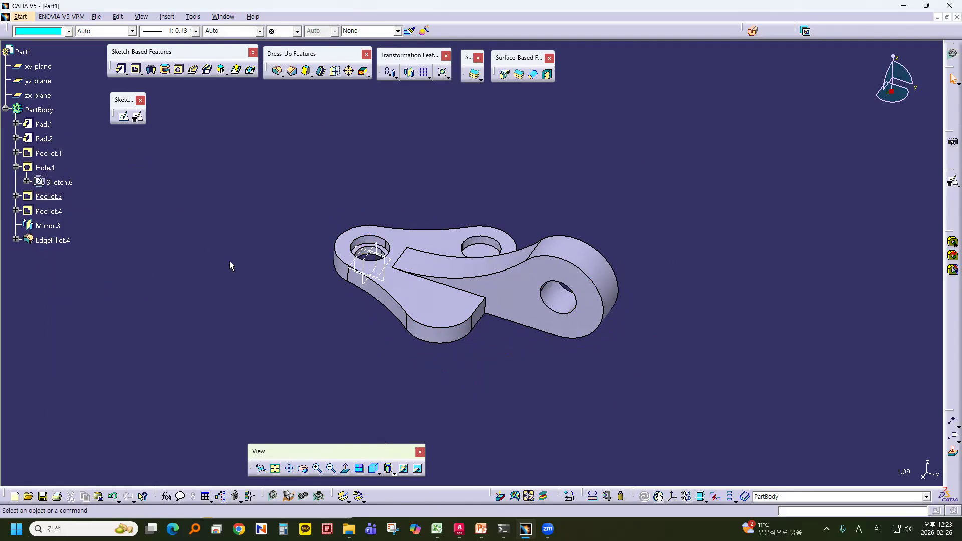
{"action": "mouse_move", "coordinate": [576, 367]}
{"action": "middle_mouse_down"}
{"action": "mouse_move", "coordinate": [580, 380]}
{"action": "mouse_move", "coordinate": [565, 366]}
{"action": "mouse_move", "coordinate": [570, 350]}
{"action": "mouse_move", "coordinate": [605, 357]}
{"action": "mouse_move", "coordinate": [578, 366]}
{"action": "middle_mouse_up"}
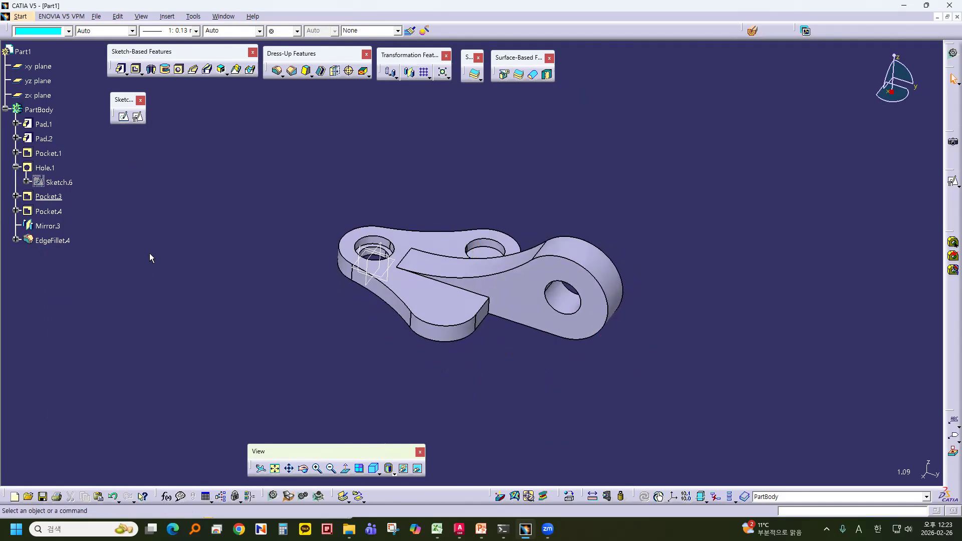
{"action": "right_click", "coordinate": [28, 108]}
{"action": "left_click", "coordinate": [108, 177]}
{"action": "middle_click_drag", "start_coordinate": [595, 378], "coordinate": [604, 270]}
{"action": "middle_click_drag", "start_coordinate": [392, 305], "coordinate": [491, 207]}
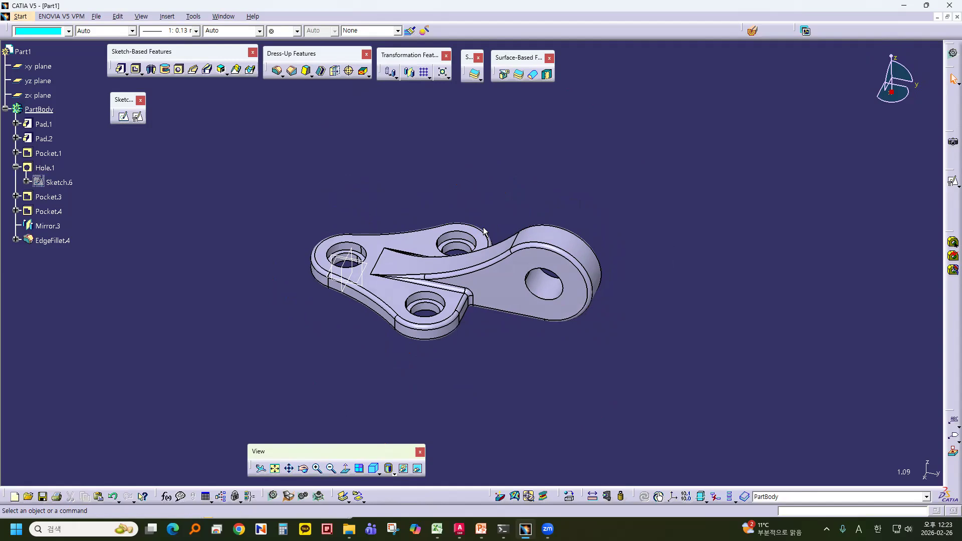
{"action": "middle_click_drag", "start_coordinate": [665, 222], "coordinate": [599, 231]}
{"action": "middle_click_drag", "start_coordinate": [421, 188], "coordinate": [455, 193]}
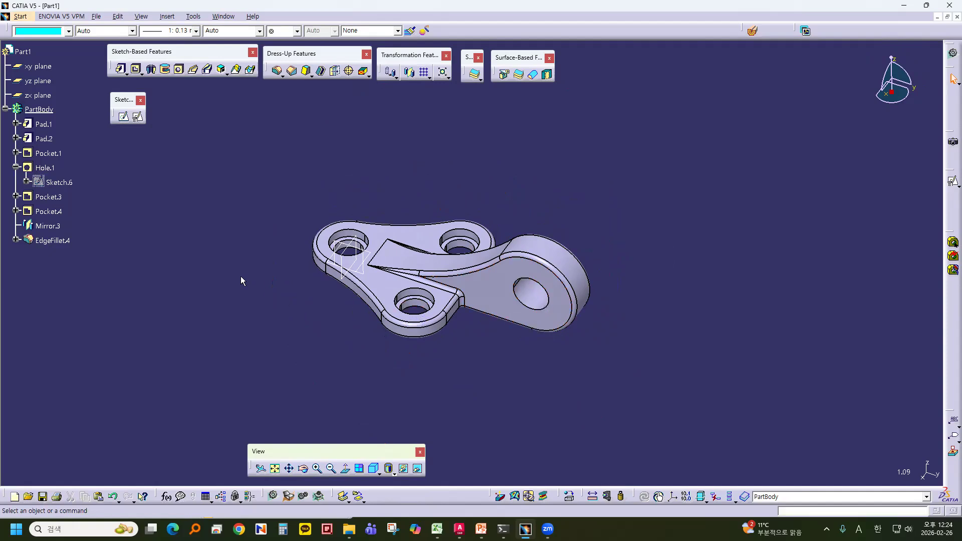
{"action": "left_click", "coordinate": [16, 167]}
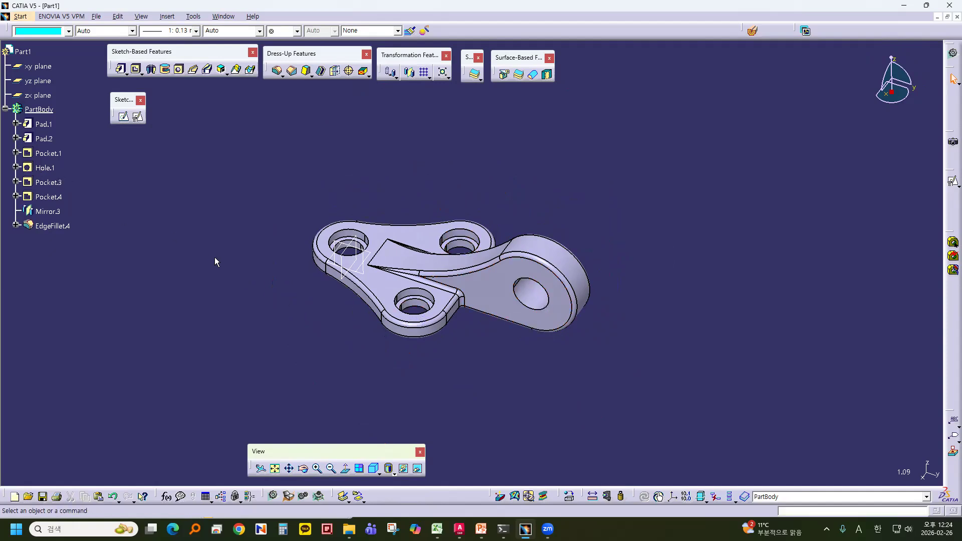
{"action": "middle_click_drag", "start_coordinate": [497, 377], "coordinate": [515, 390]}
{"action": "middle_click_drag", "start_coordinate": [511, 414], "coordinate": [495, 386]}
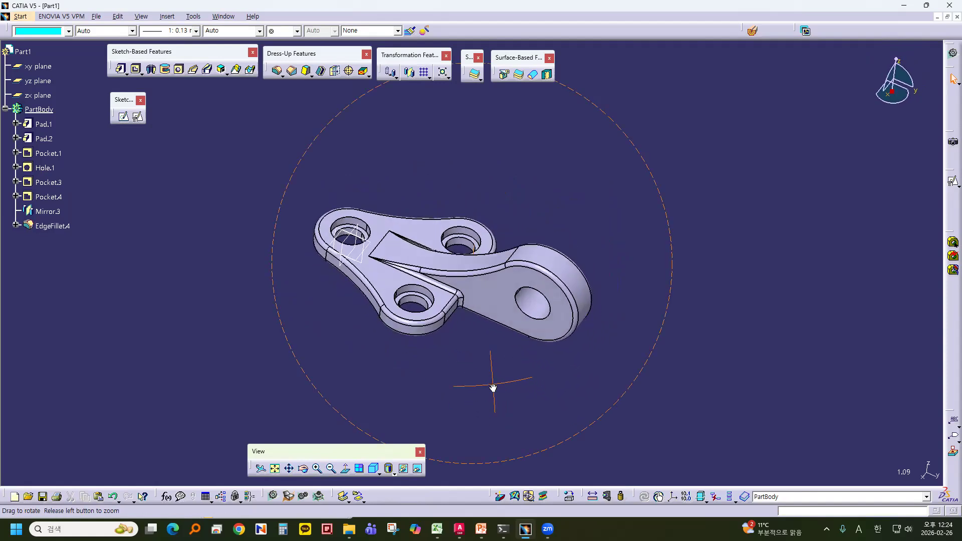
{"action": "middle_click_drag", "start_coordinate": [685, 232], "coordinate": [538, 360]}
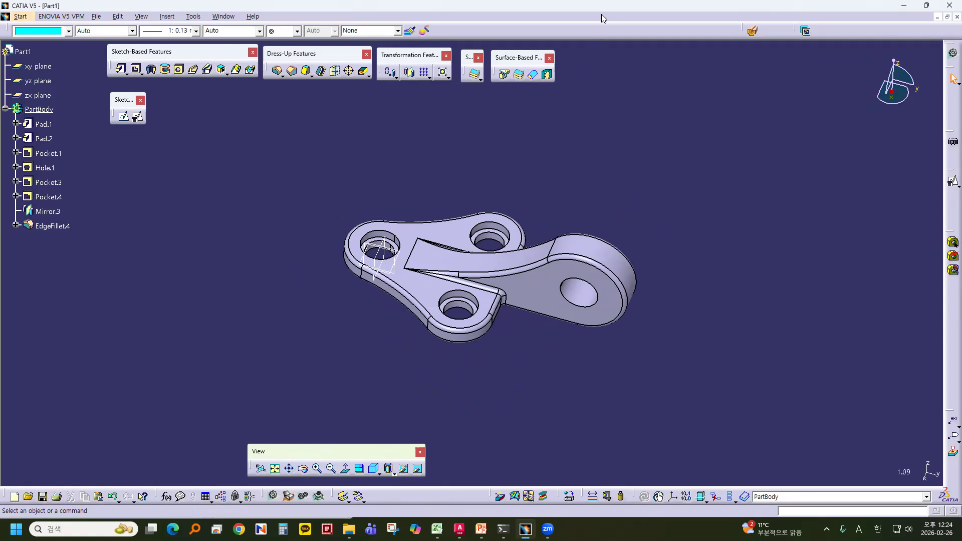
{"action": "left_click", "coordinate": [685, 21]}
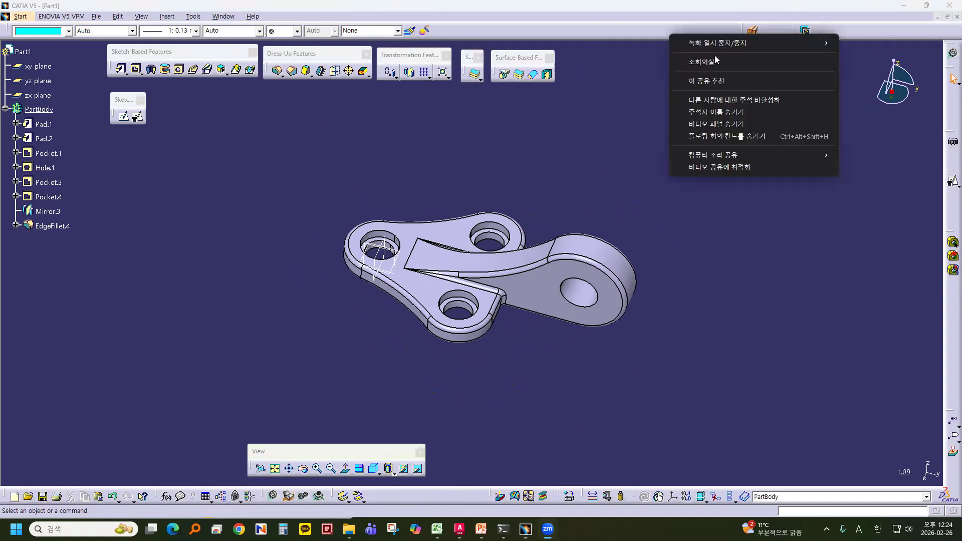